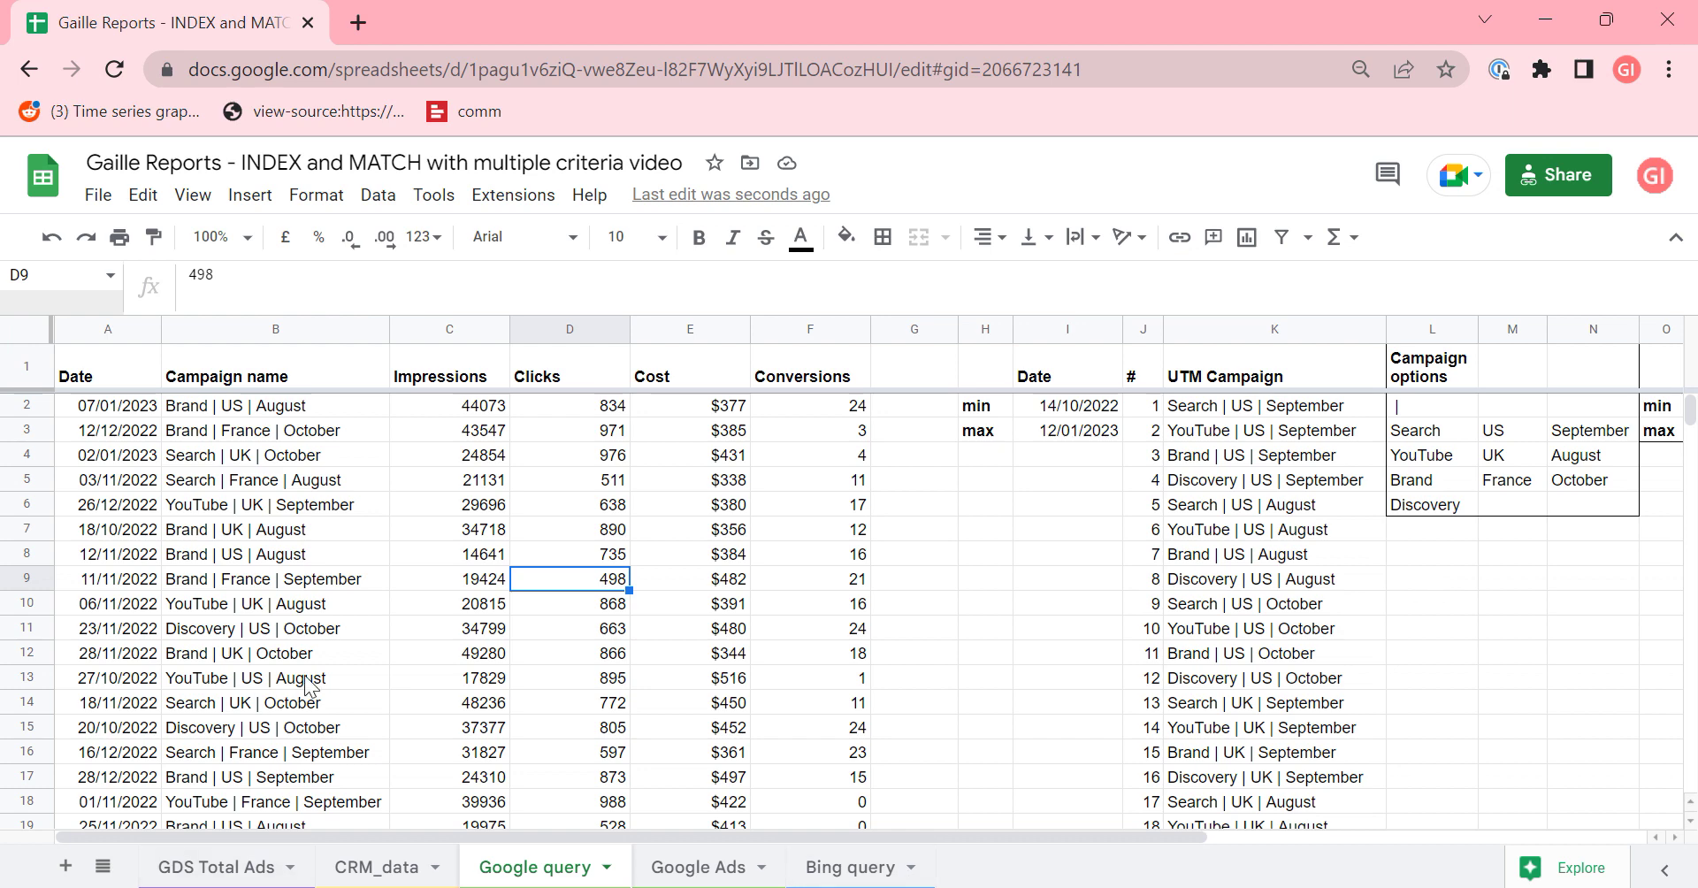
- Look over the CRM_data, Google query and Google Ads sheets and compare the campaign data they hold
{"action": "left_click", "coordinate": [357, 865]}
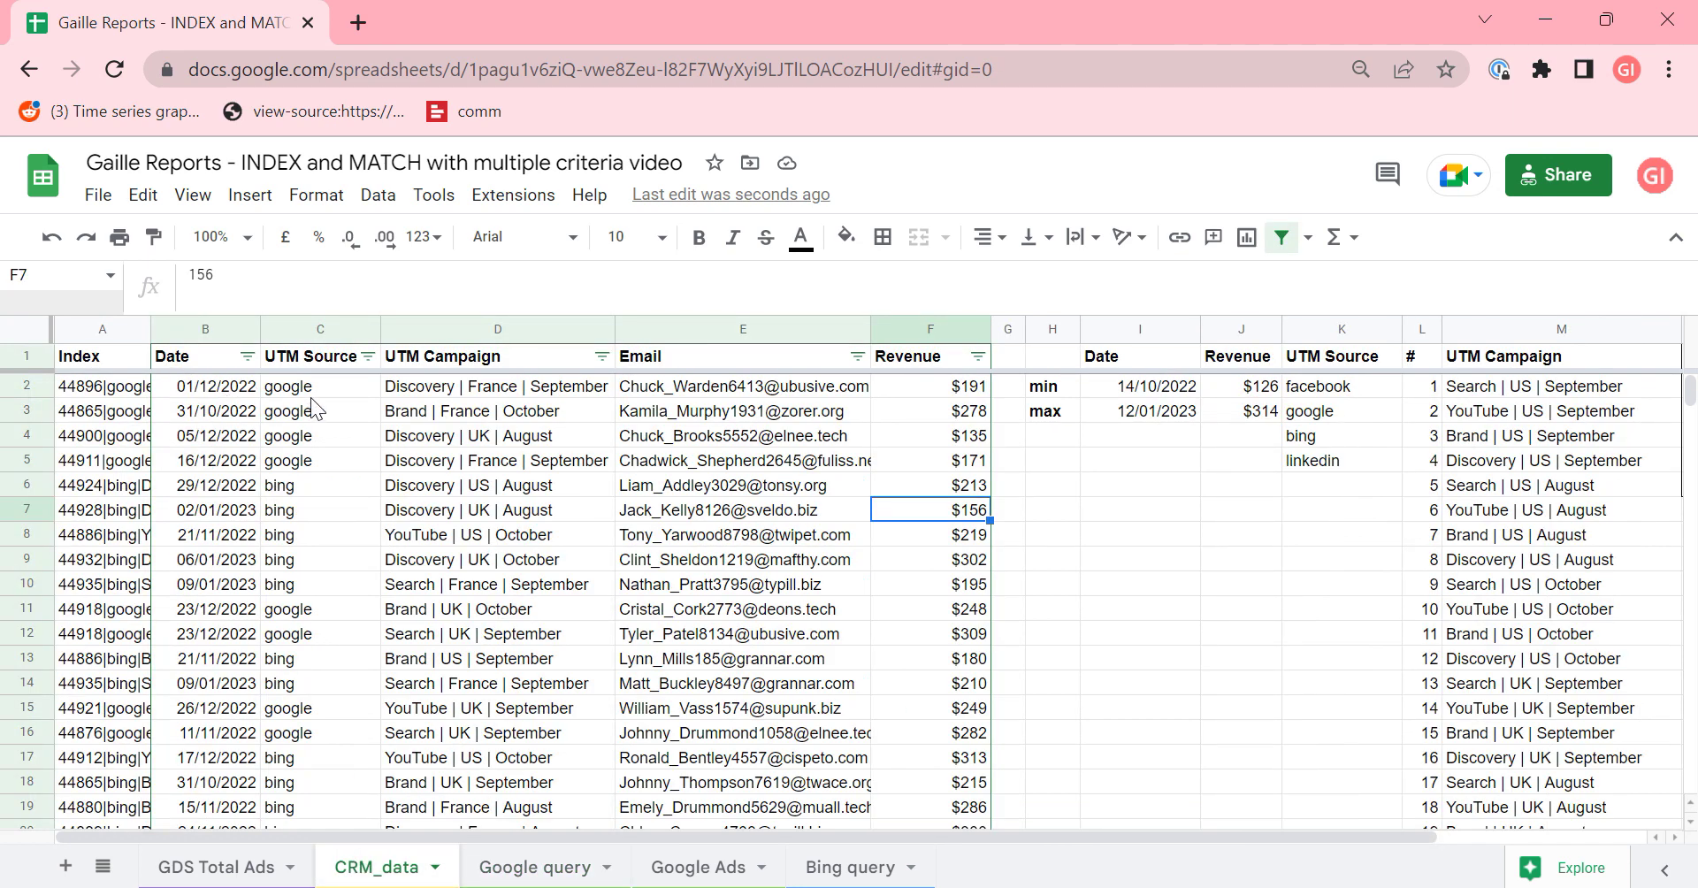
{"action": "left_click", "coordinate": [429, 436]}
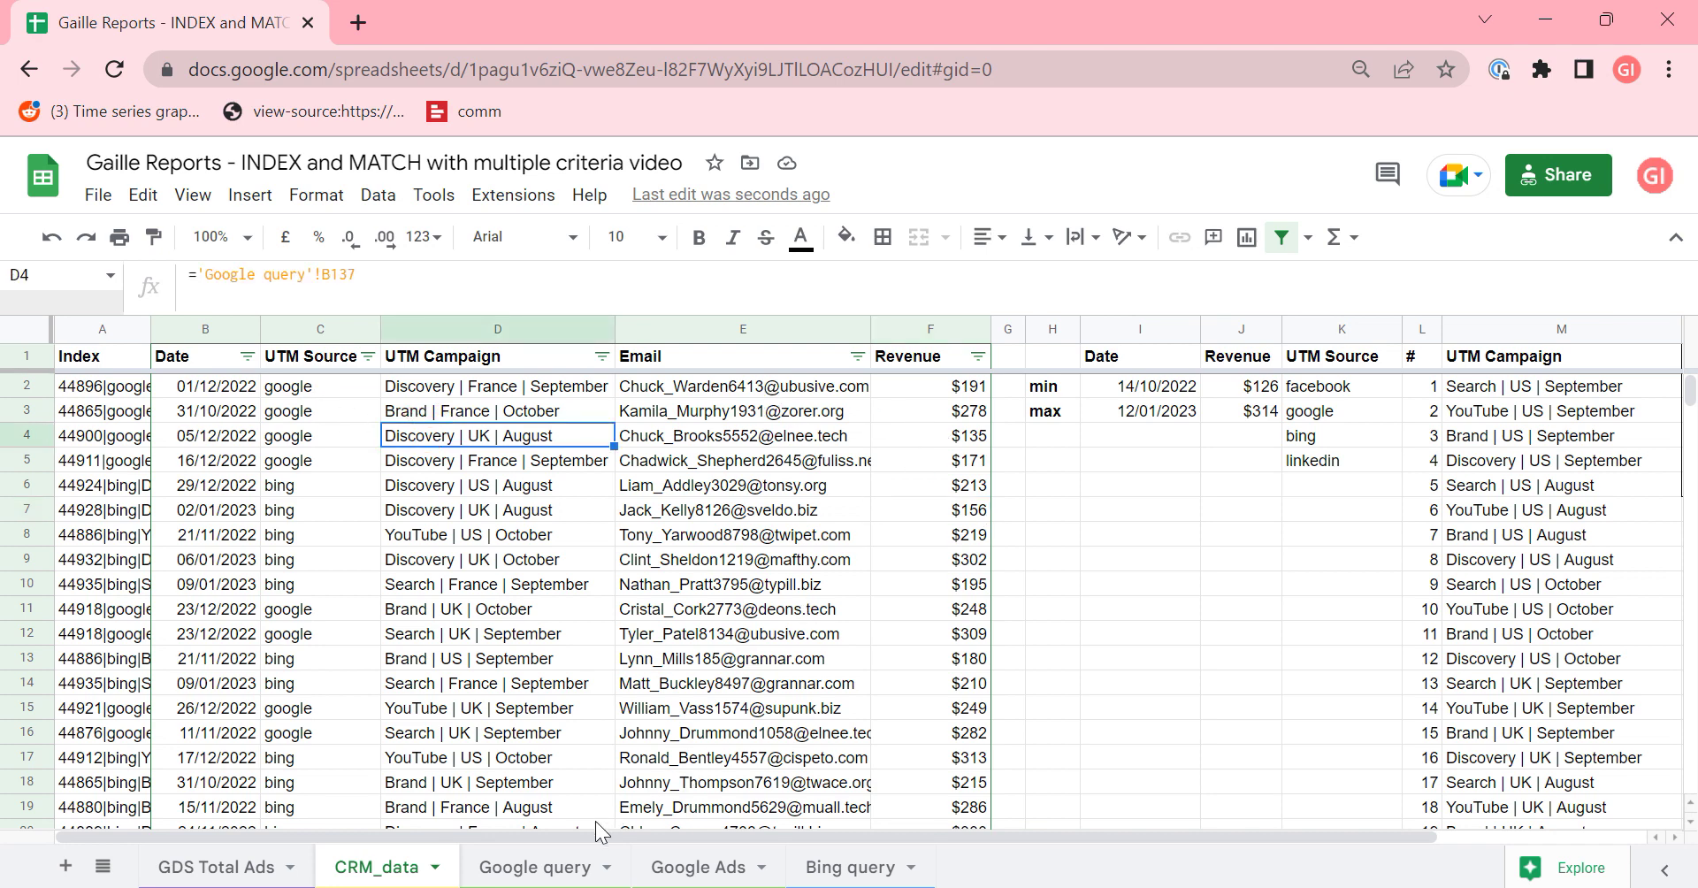
{"action": "left_click", "coordinate": [562, 868]}
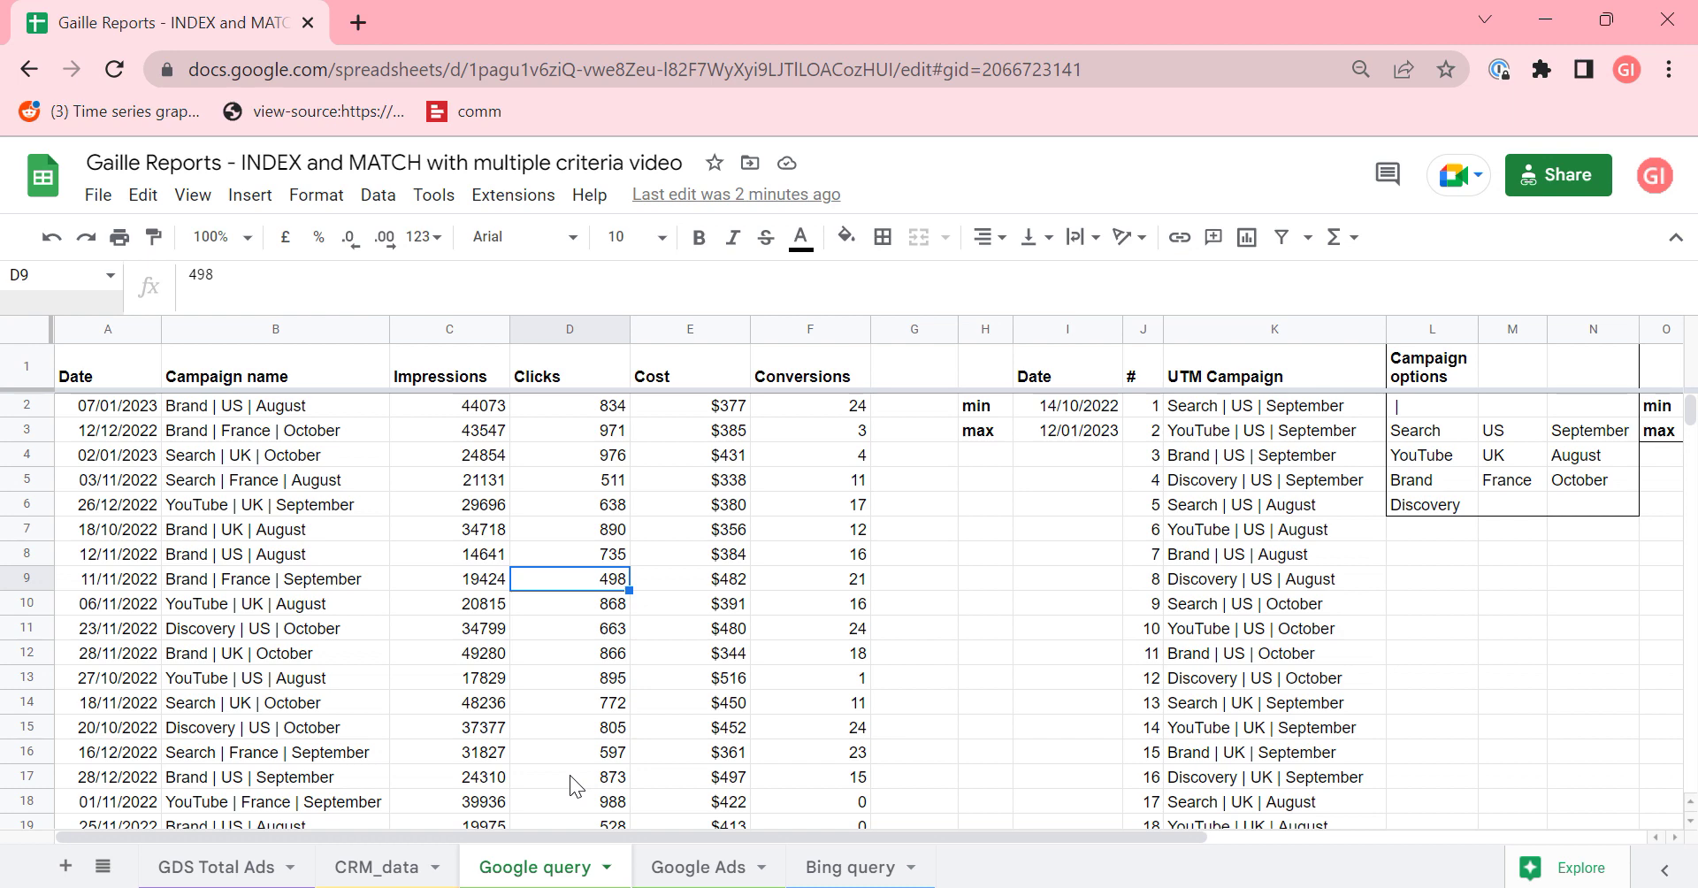
{"action": "left_click", "coordinate": [733, 874]}
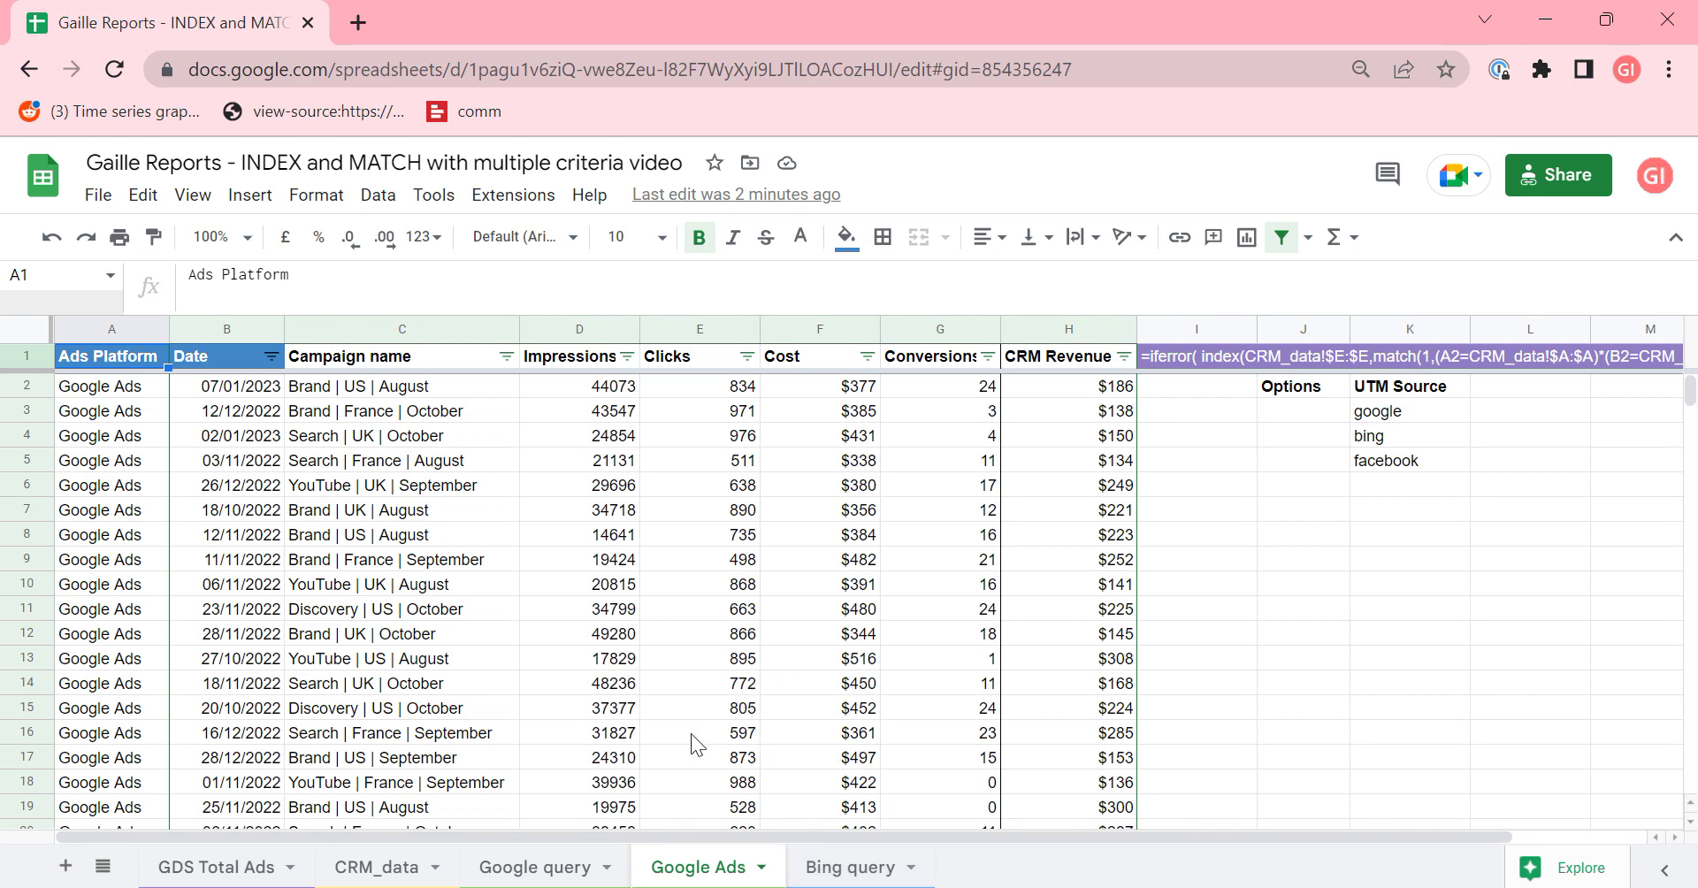
{"action": "left_click", "coordinate": [497, 866]}
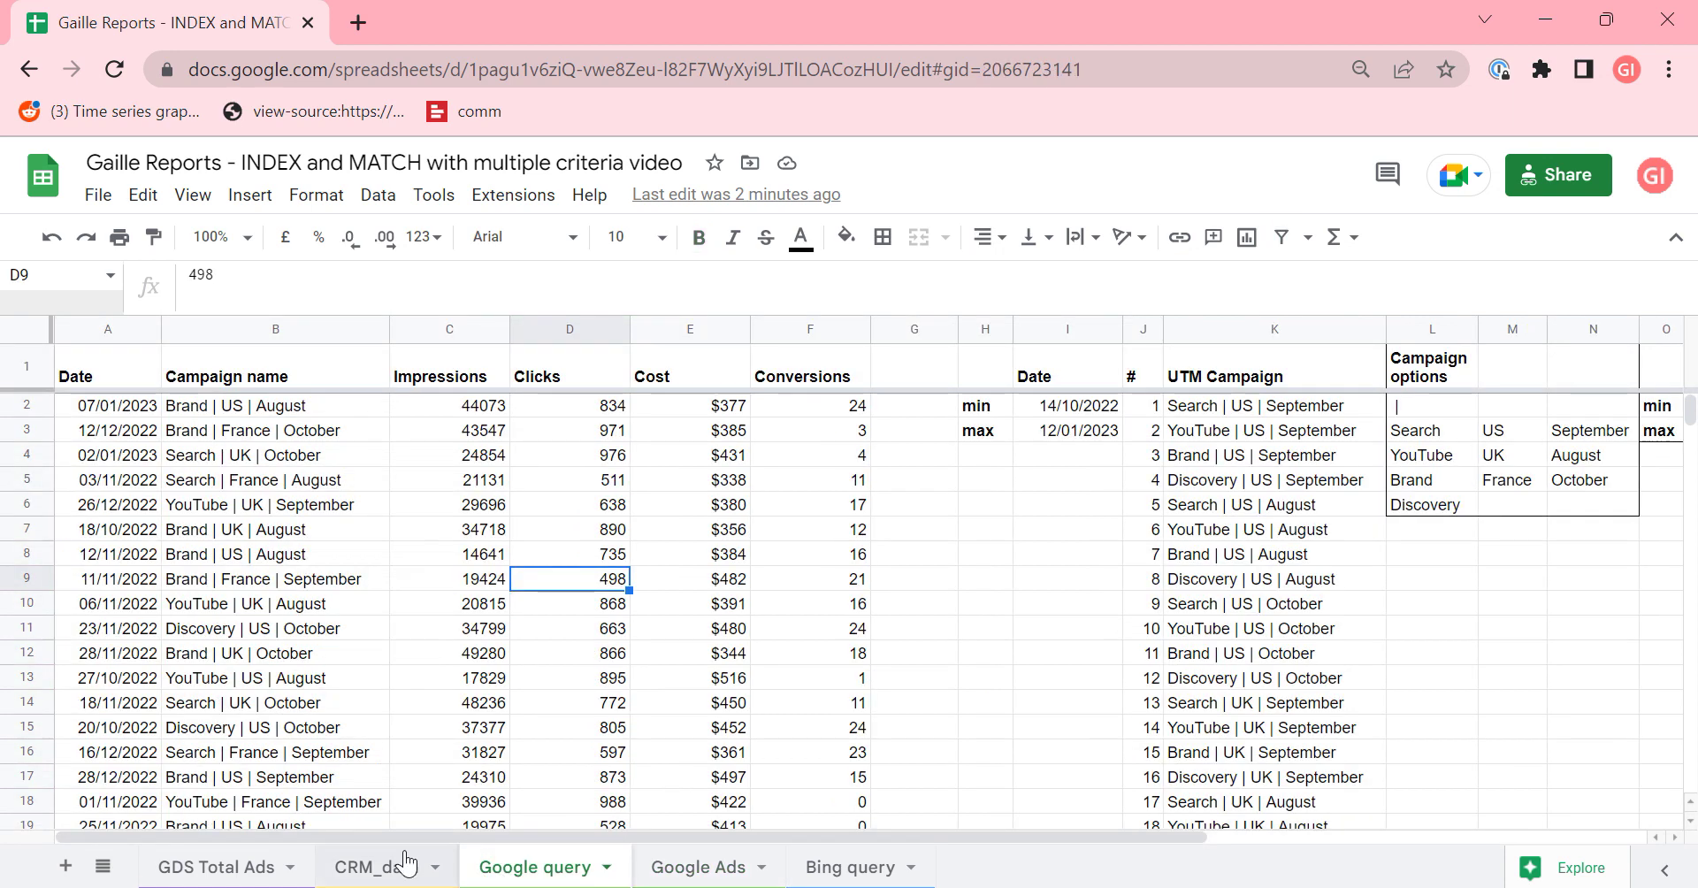
- Examine the date and revenue limits, UTM Source list and campaign options beside the table on the CRM_data sheet
{"action": "left_click", "coordinate": [379, 876]}
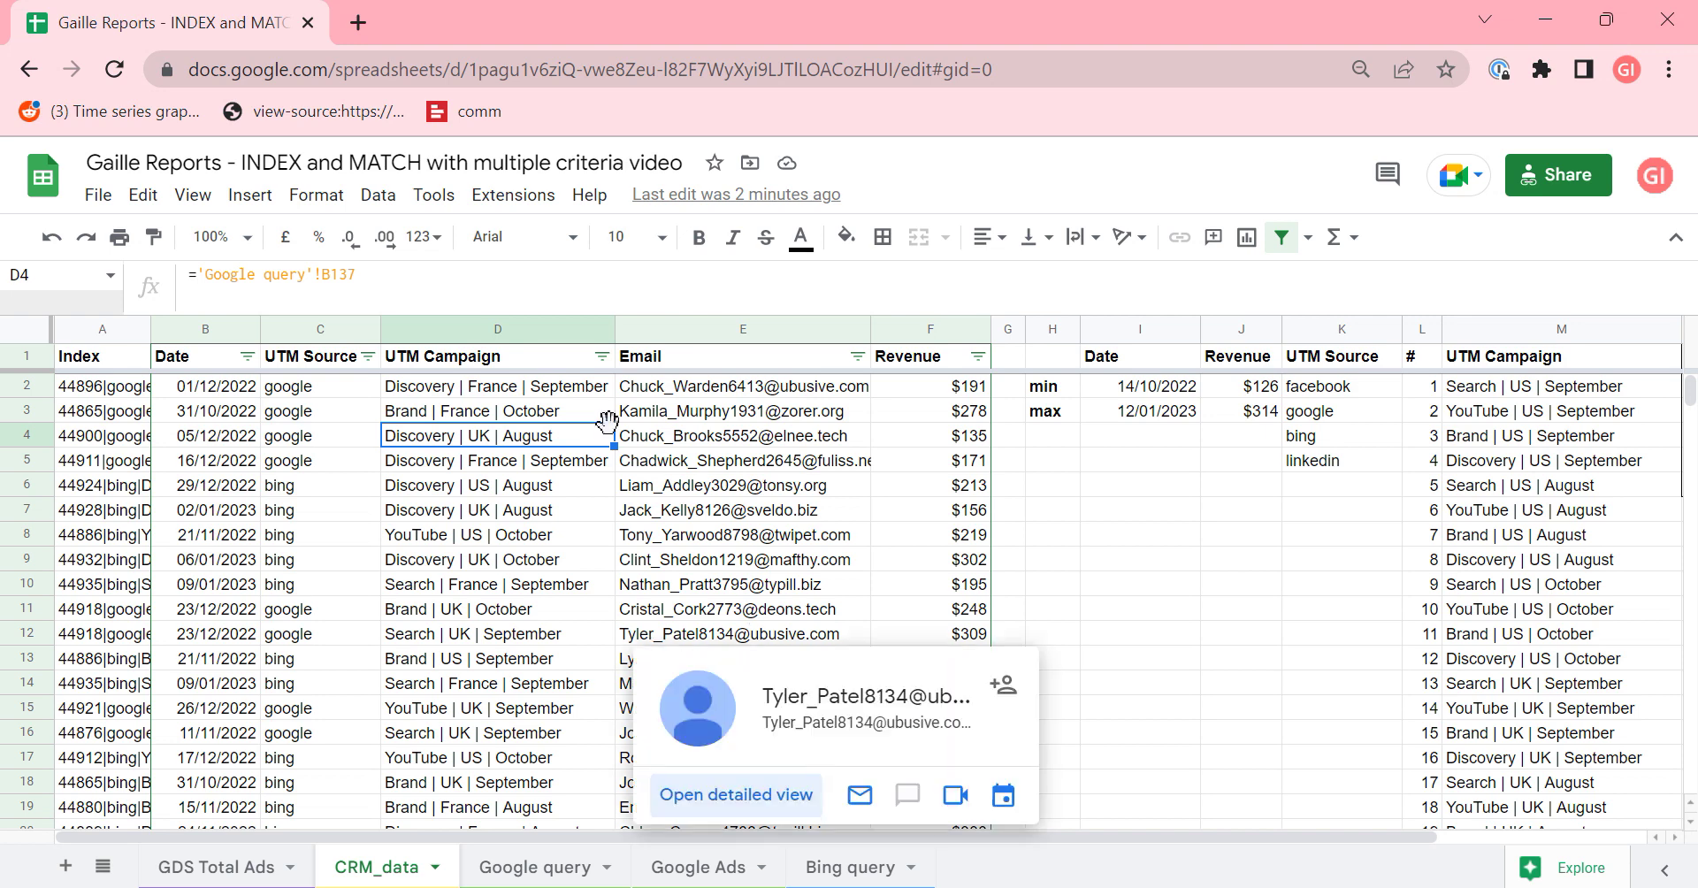
{"action": "left_click", "coordinate": [1139, 433]}
{"action": "key", "text": "Up"}
{"action": "key", "text": "Right"}
{"action": "key", "text": "Right"}
{"action": "key", "text": "Right"}
{"action": "key", "text": "Right"}
{"action": "key", "text": "Right"}
{"action": "key", "text": "Right"}
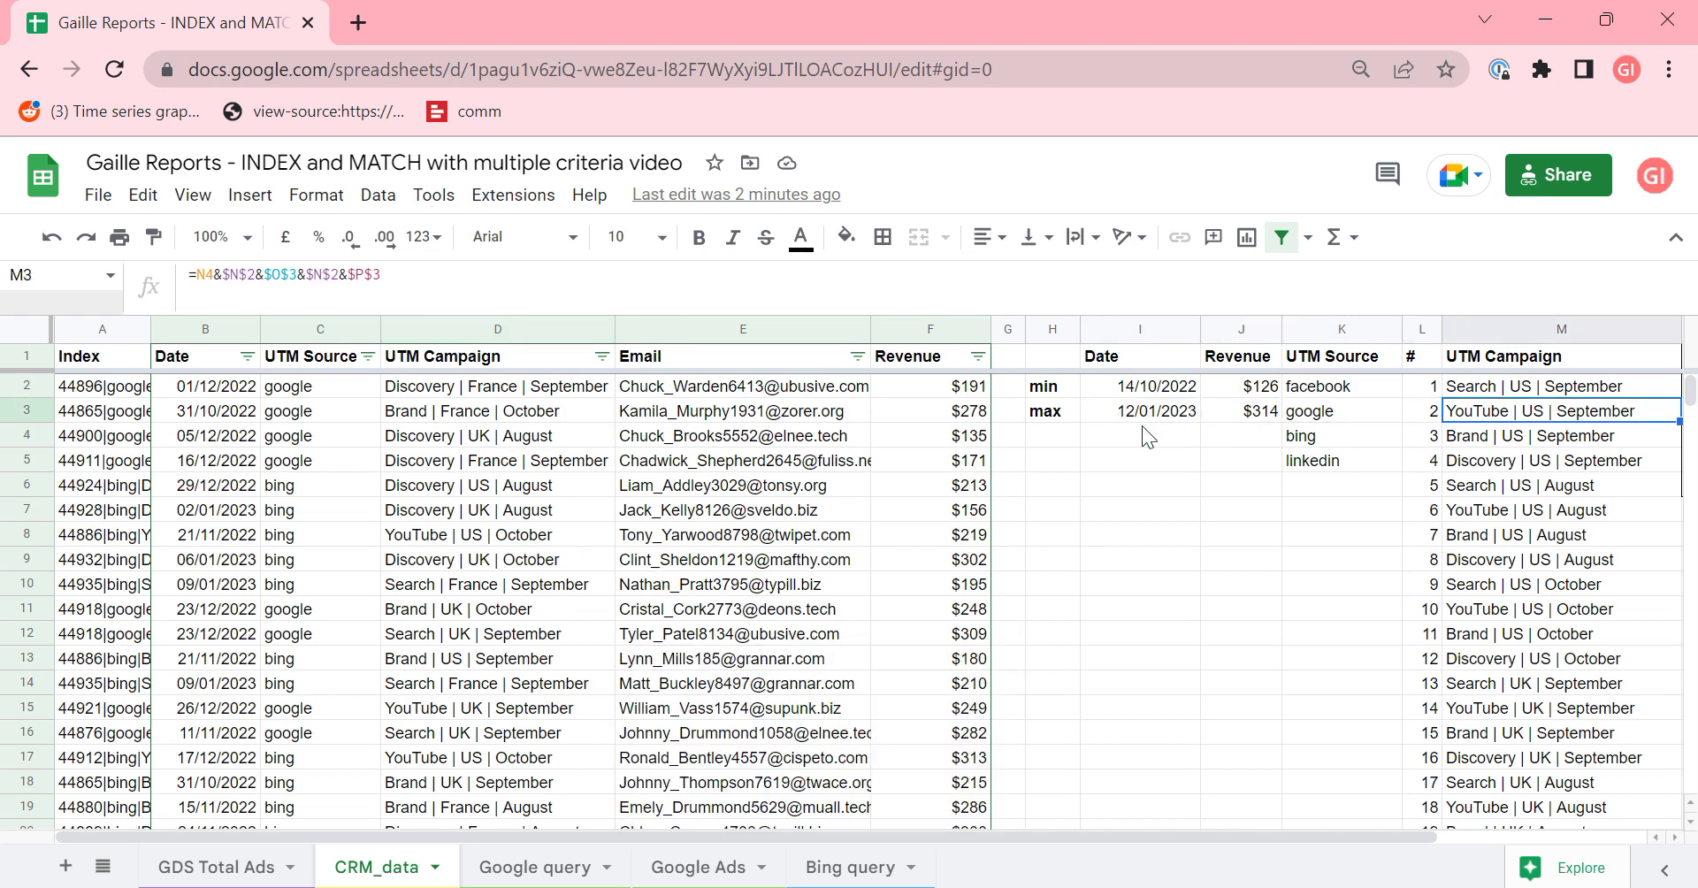
{"action": "key", "text": "Right"}
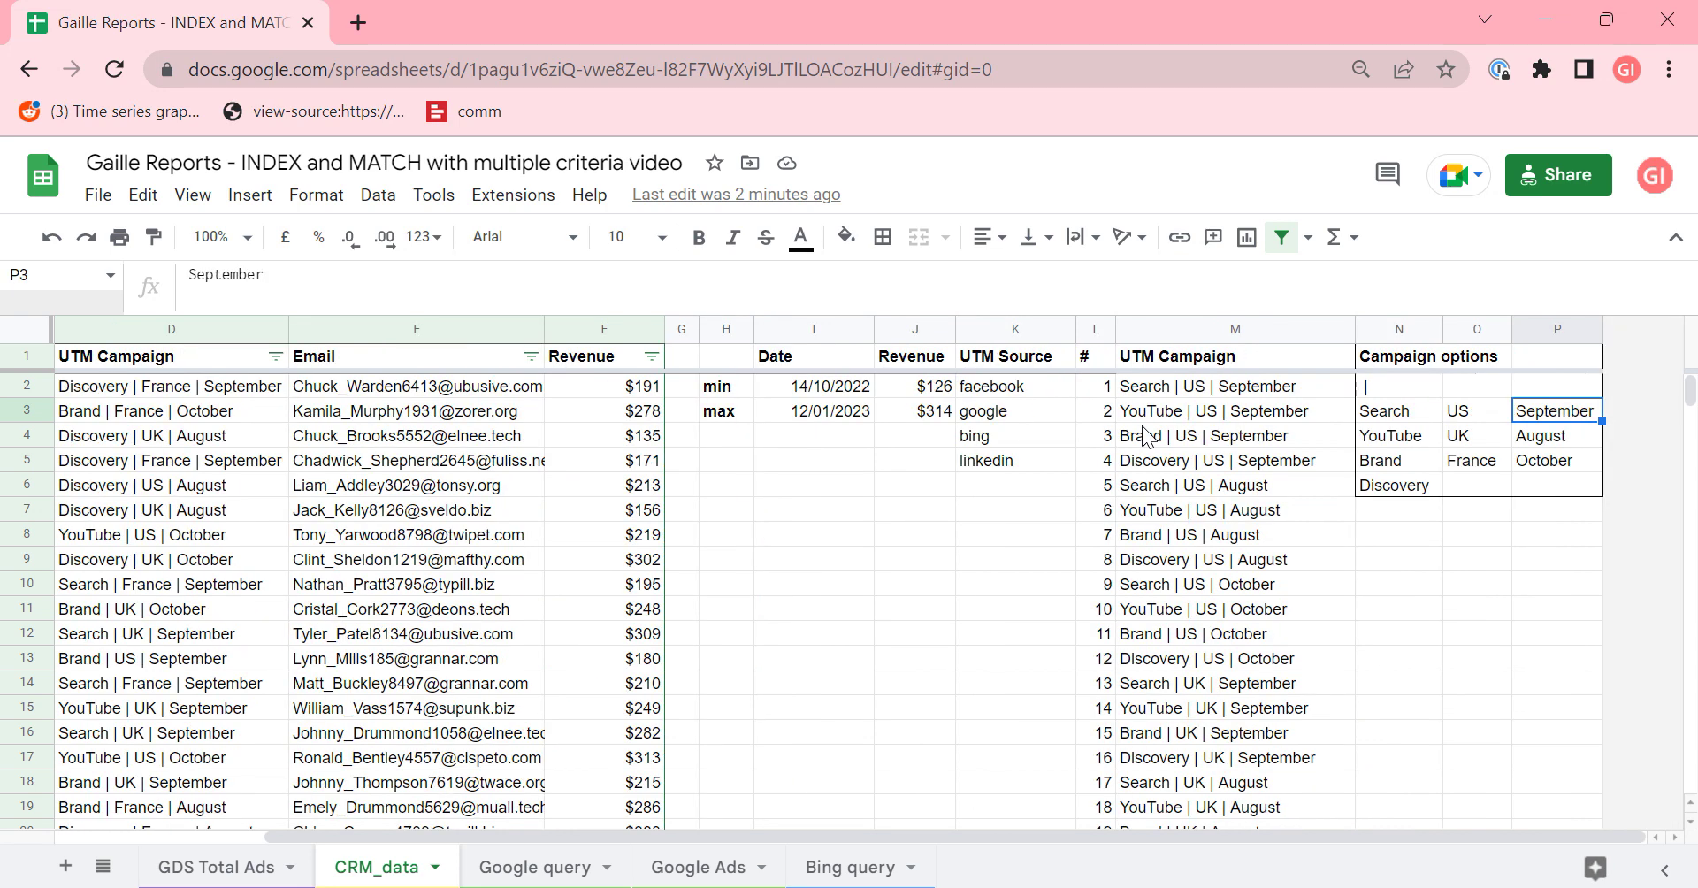
{"action": "left_click_drag", "start_coordinate": [858, 385], "coordinate": [925, 411]}
{"action": "left_click_drag", "start_coordinate": [1040, 391], "coordinate": [1026, 486]}
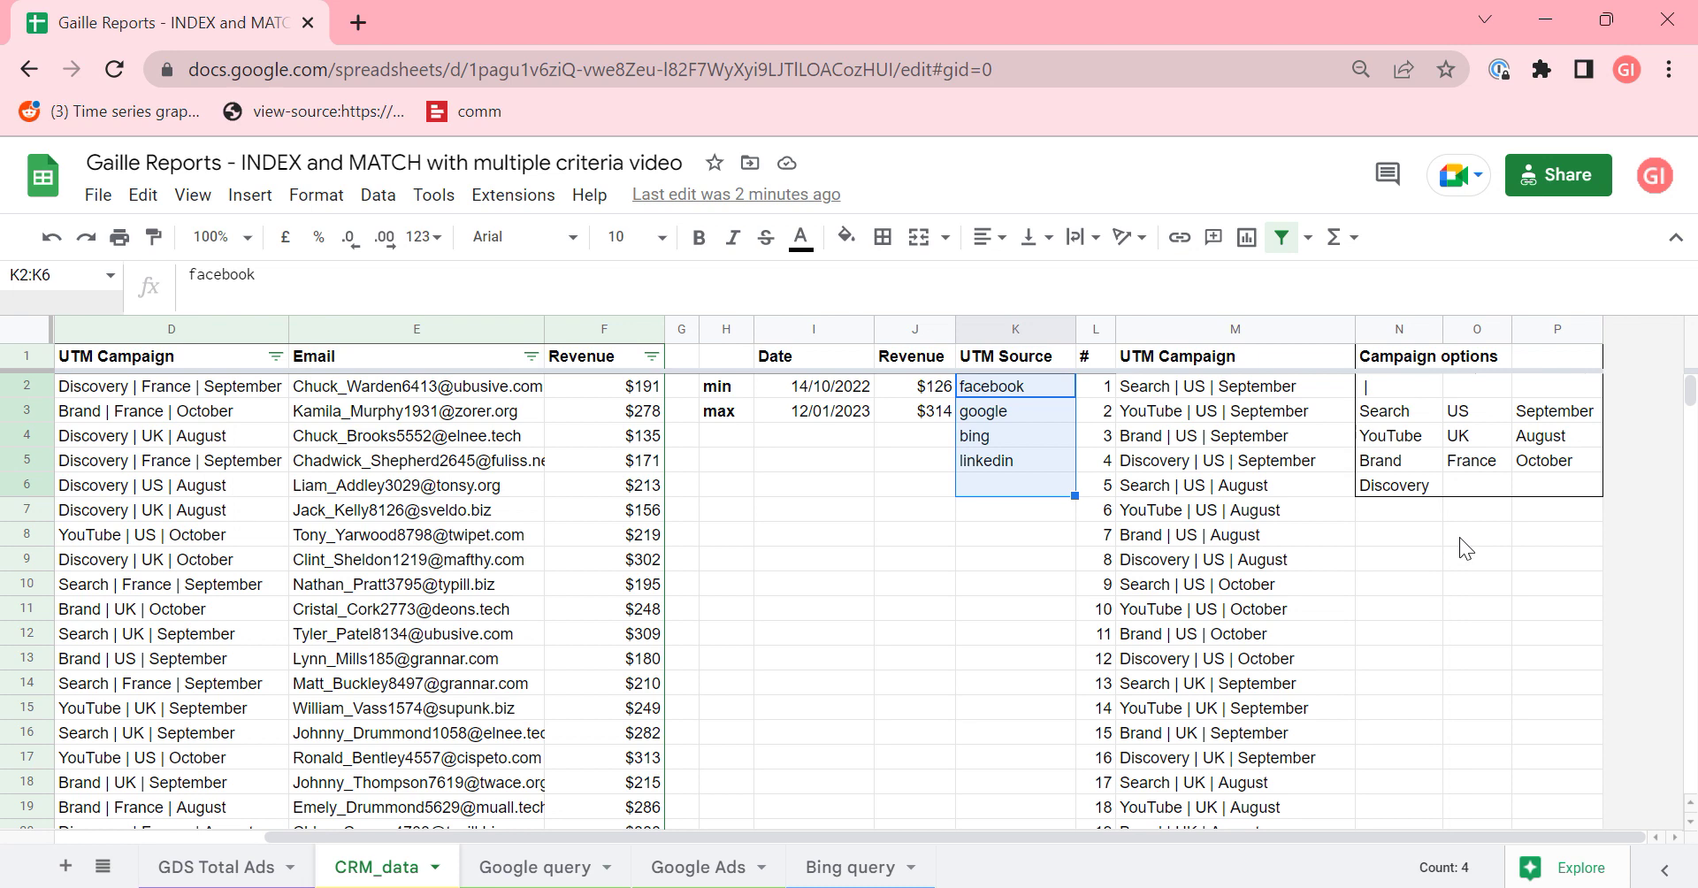
- Go back across row 10 of CRM_data to inspect the formula in Index cell A10
{"action": "left_click", "coordinate": [914, 581]}
{"action": "key", "text": "Left"}
{"action": "key", "text": "Left"}
{"action": "key", "text": "Left"}
{"action": "key", "text": "Left"}
{"action": "key", "text": "Left"}
{"action": "key", "text": "Left"}
{"action": "key", "text": "Left"}
{"action": "key", "text": "Left"}
{"action": "key", "text": "Left"}
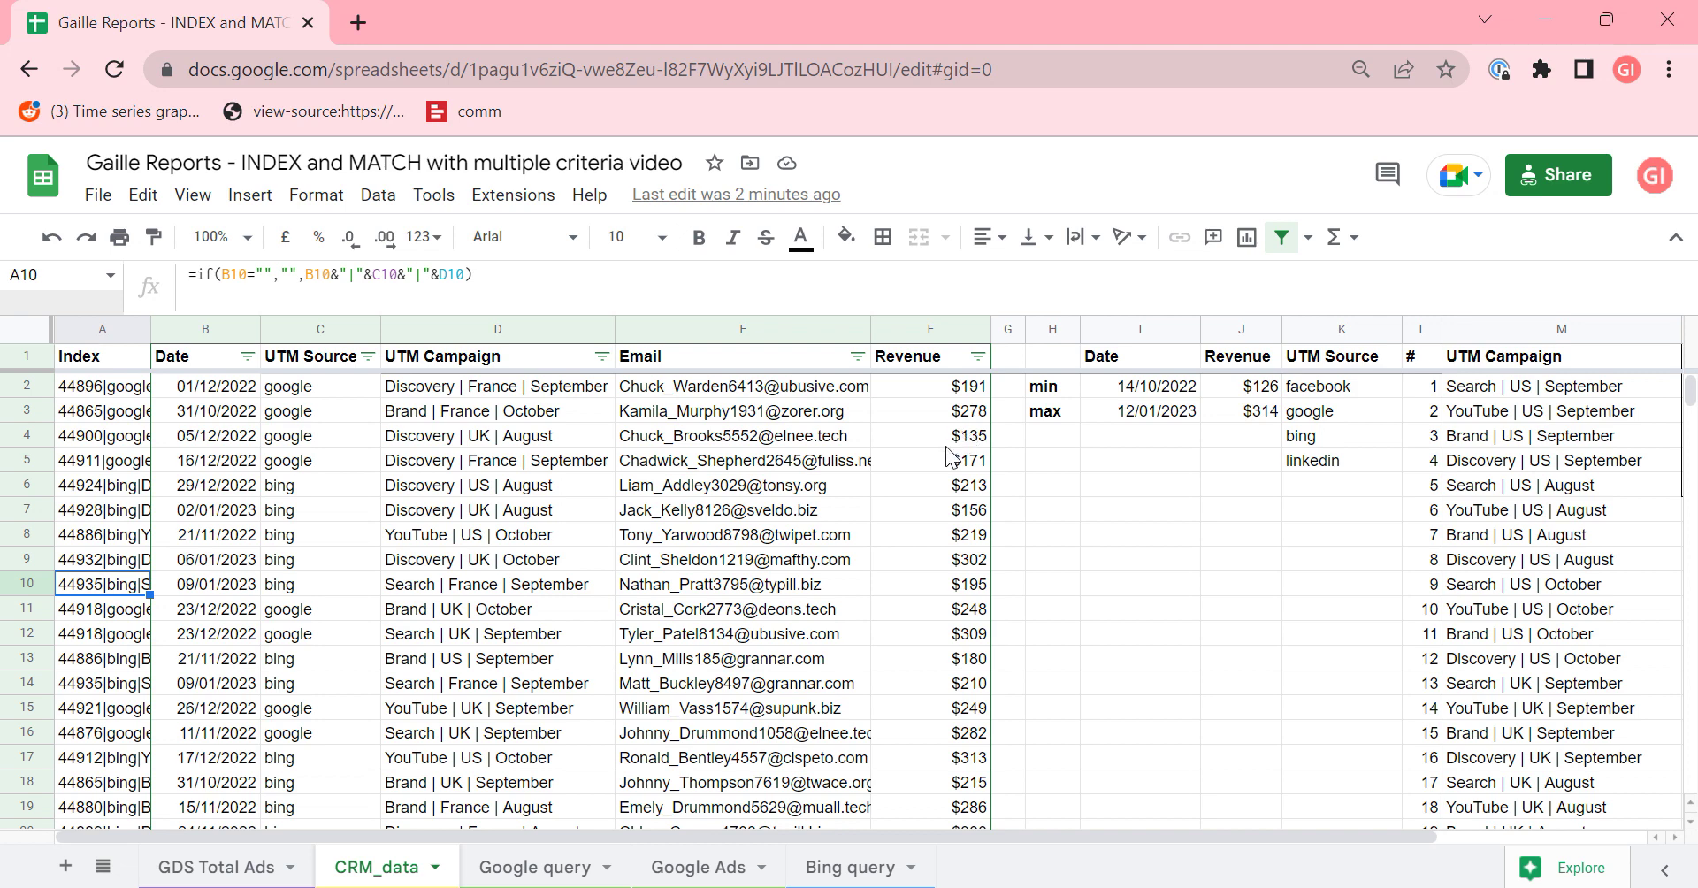
- Review the Revenue, Date, UTM Source and UTM Campaign columns in CRM_data and the campaign table on the Bing query sheet
{"action": "left_click_drag", "start_coordinate": [944, 438], "coordinate": [925, 603]}
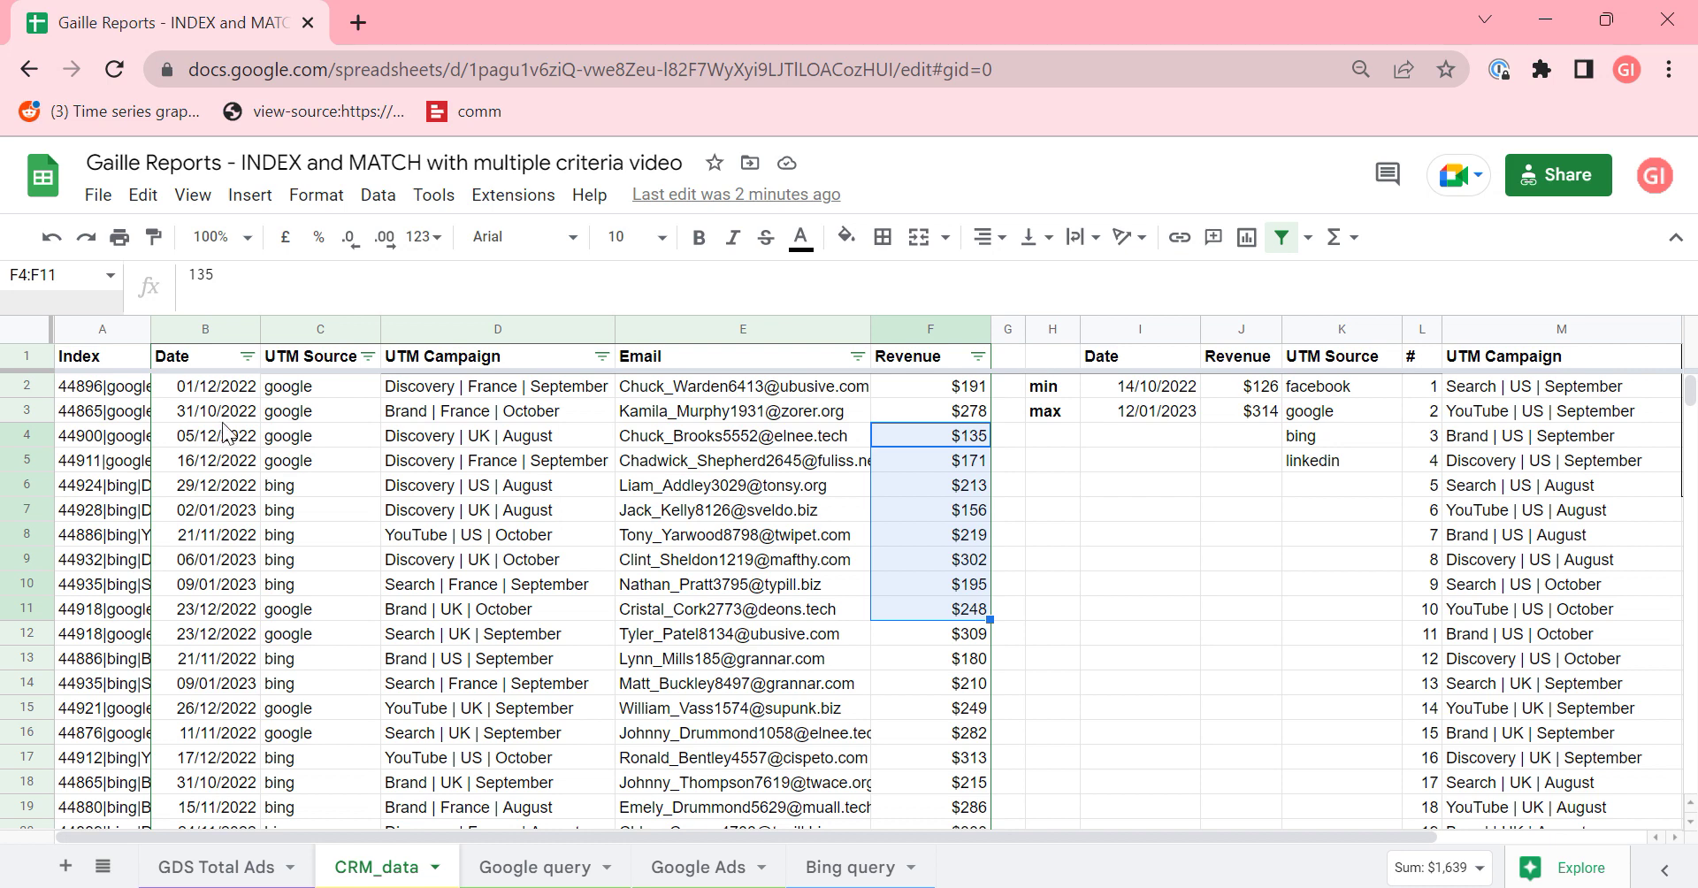
{"action": "left_click_drag", "start_coordinate": [232, 396], "coordinate": [241, 506]}
{"action": "left_click_drag", "start_coordinate": [337, 395], "coordinate": [317, 518]}
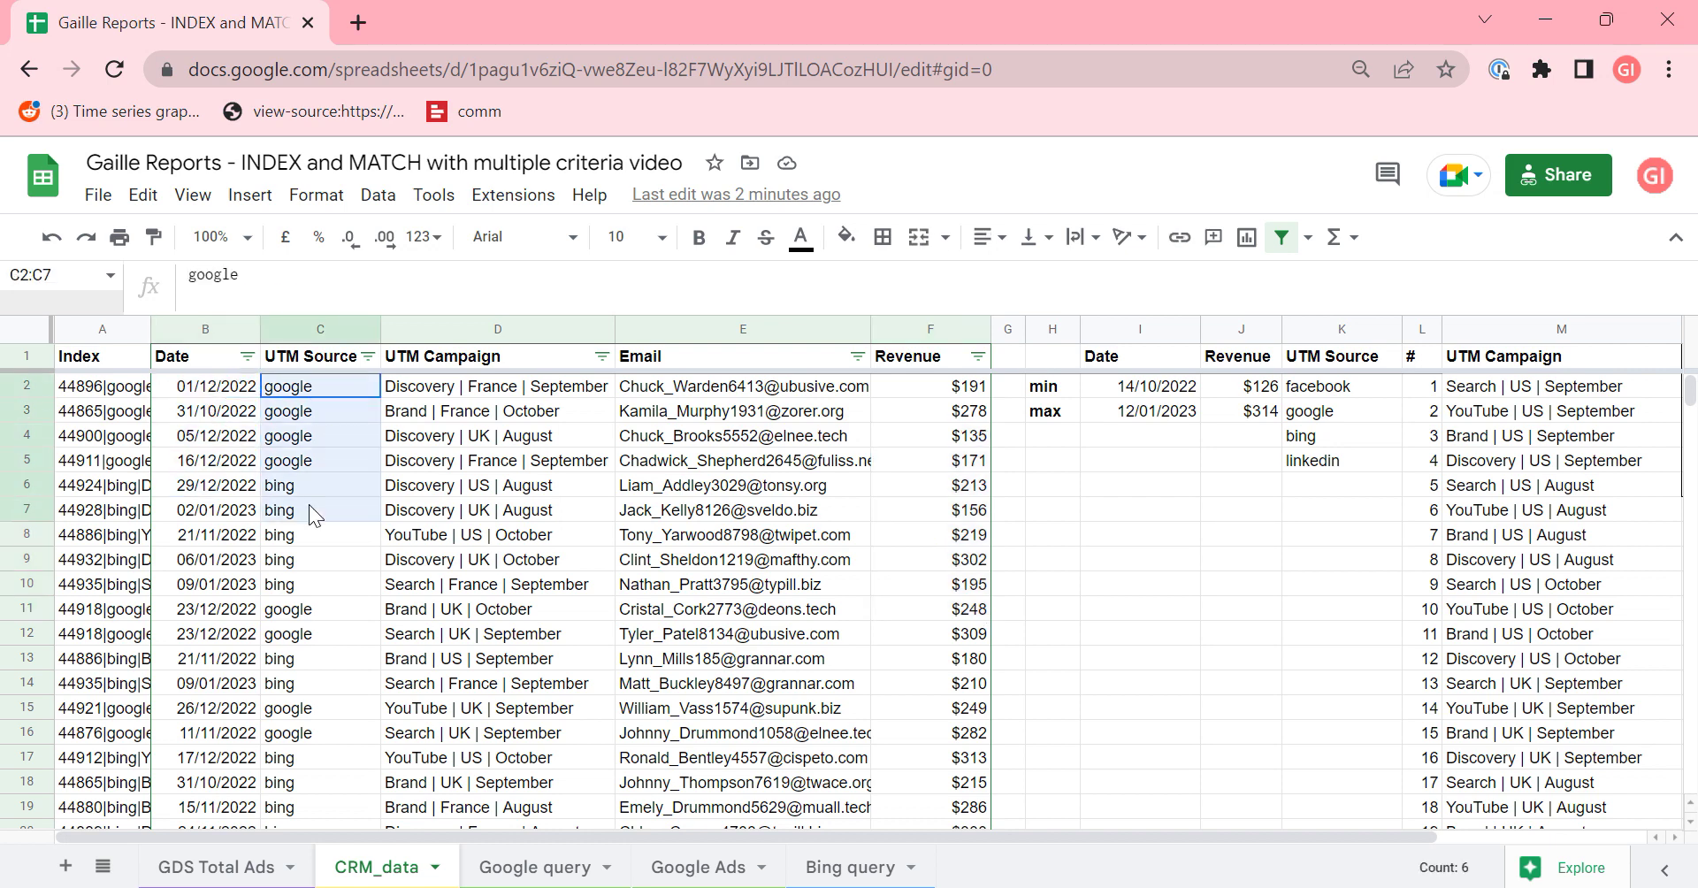
{"action": "left_click_drag", "start_coordinate": [446, 438], "coordinate": [414, 535]}
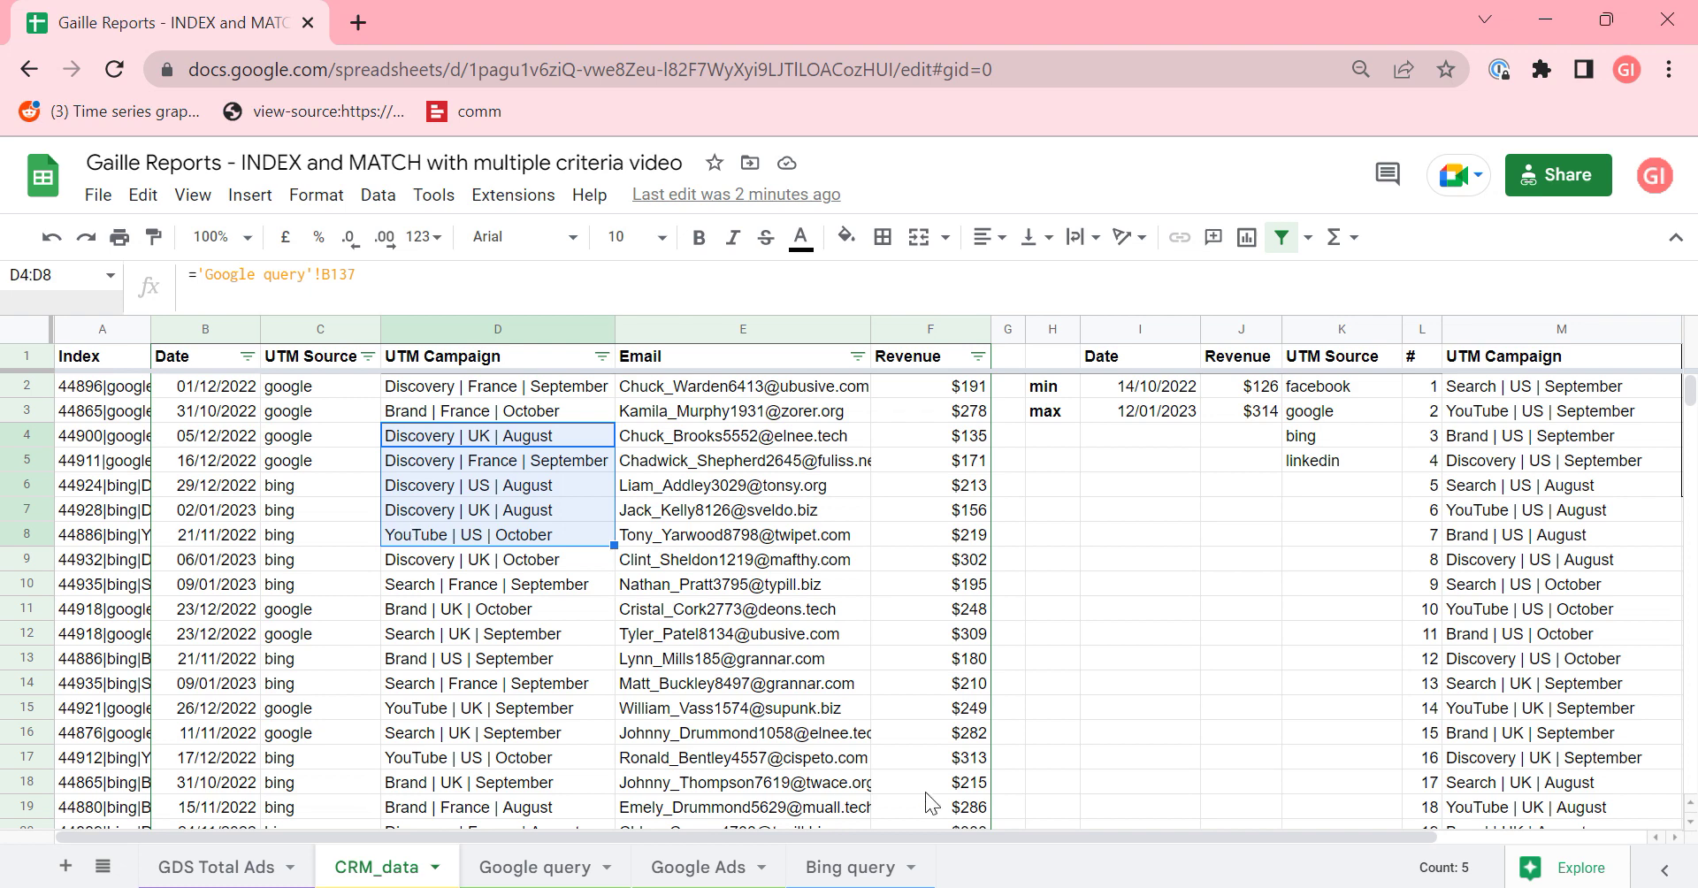
{"action": "left_click", "coordinate": [845, 873]}
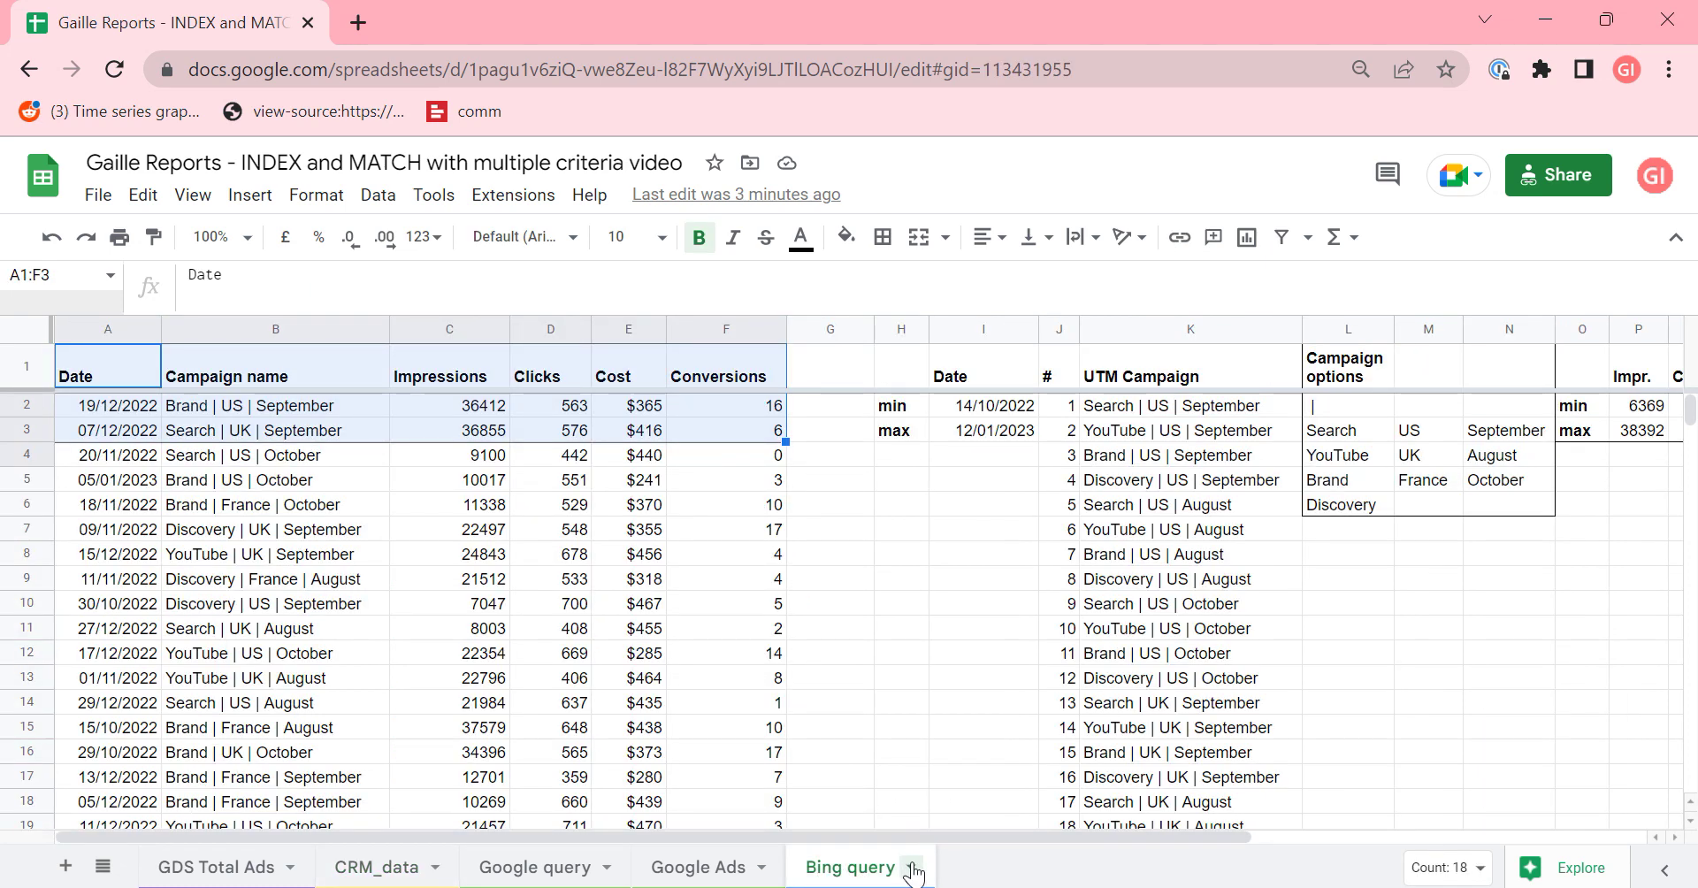
{"action": "left_click", "coordinate": [746, 612]}
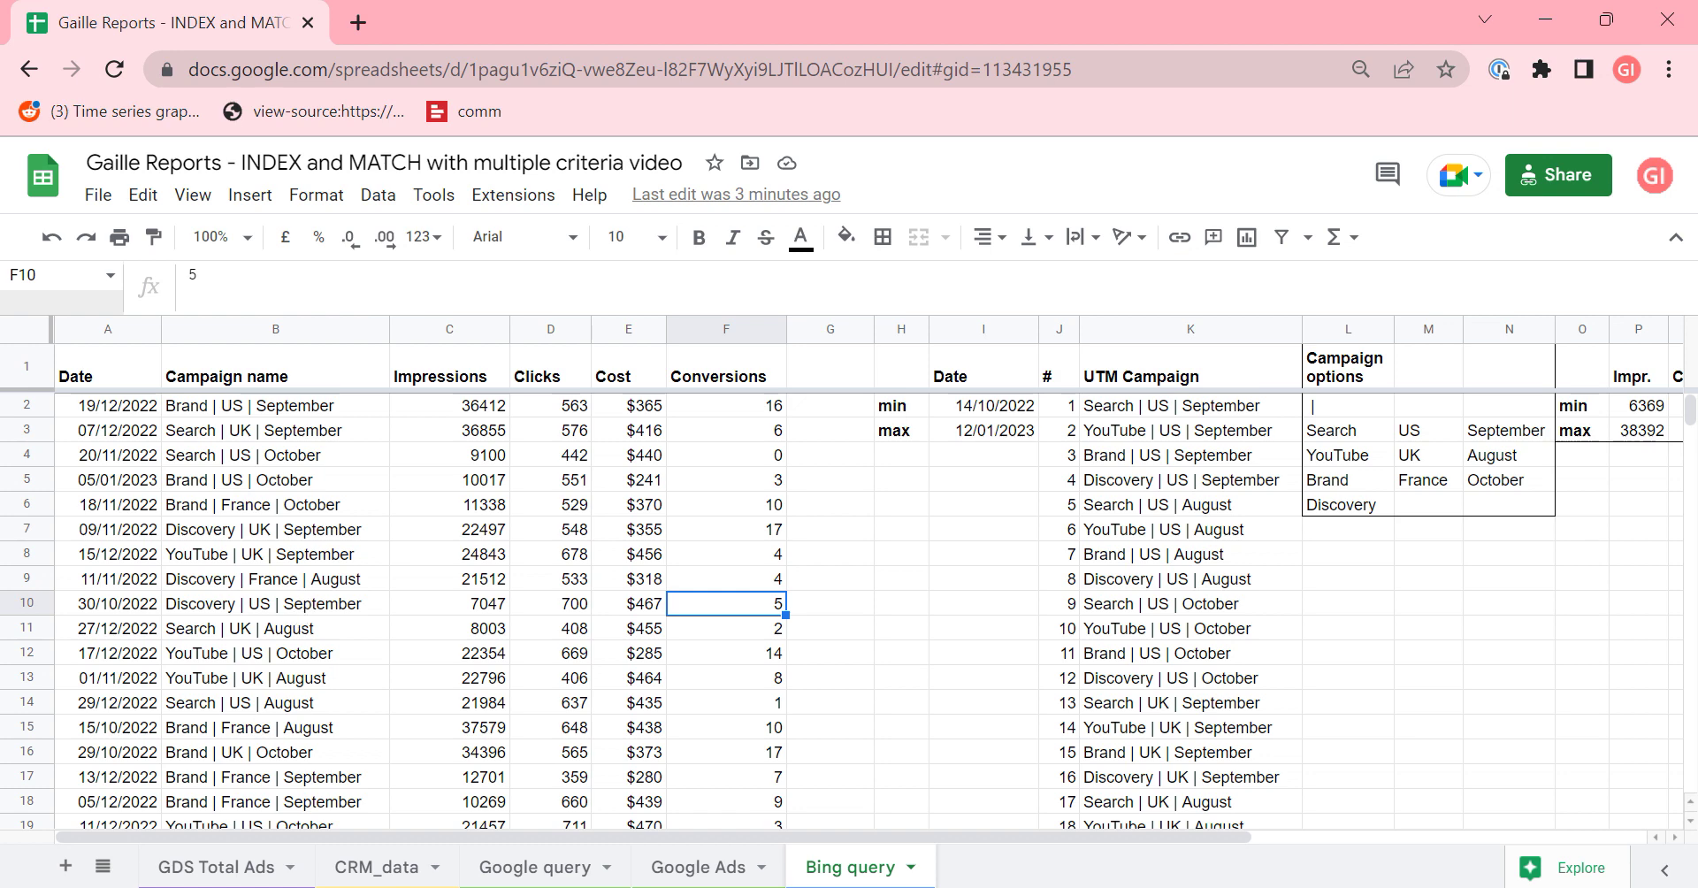
- Add a new sheet and name it Bing Ads
{"action": "left_click", "coordinate": [65, 865]}
{"action": "left_click", "coordinate": [977, 869]}
{"action": "double_click", "coordinate": [977, 869]}
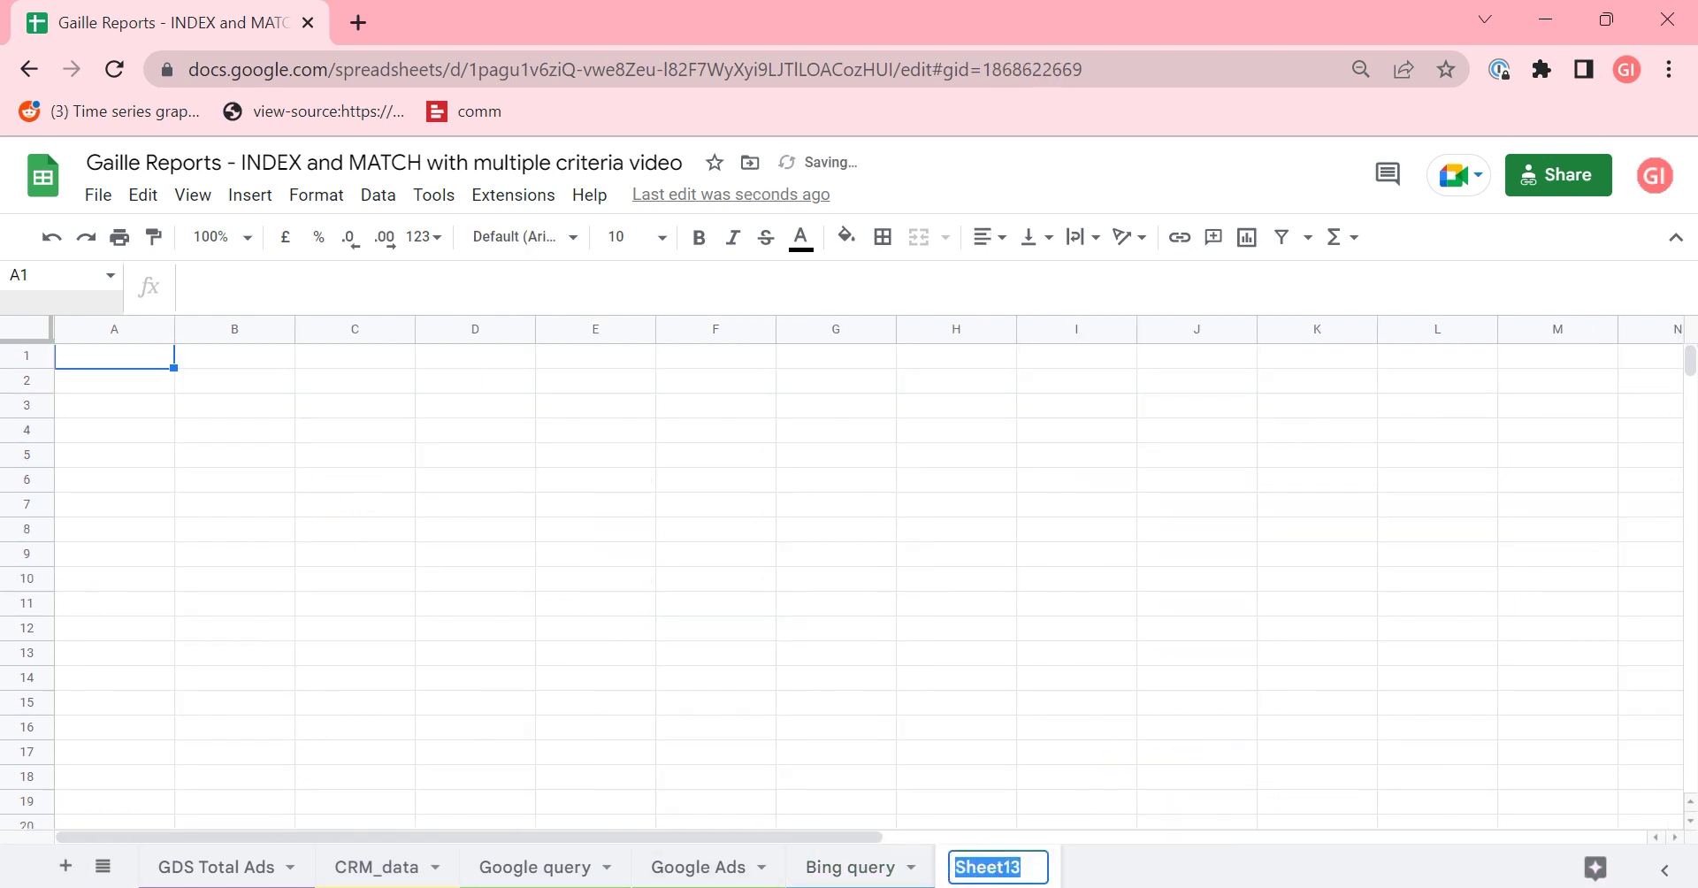
{"action": "key", "text": "End"}
{"action": "key", "text": "BackSpace"}
{"action": "key", "text": "BackSpace"}
{"action": "key", "text": "BackSpace"}
{"action": "key", "text": "BackSpace"}
{"action": "key", "text": "BackSpace"}
{"action": "key", "text": "BackSpace"}
{"action": "key", "text": "BackSpace"}
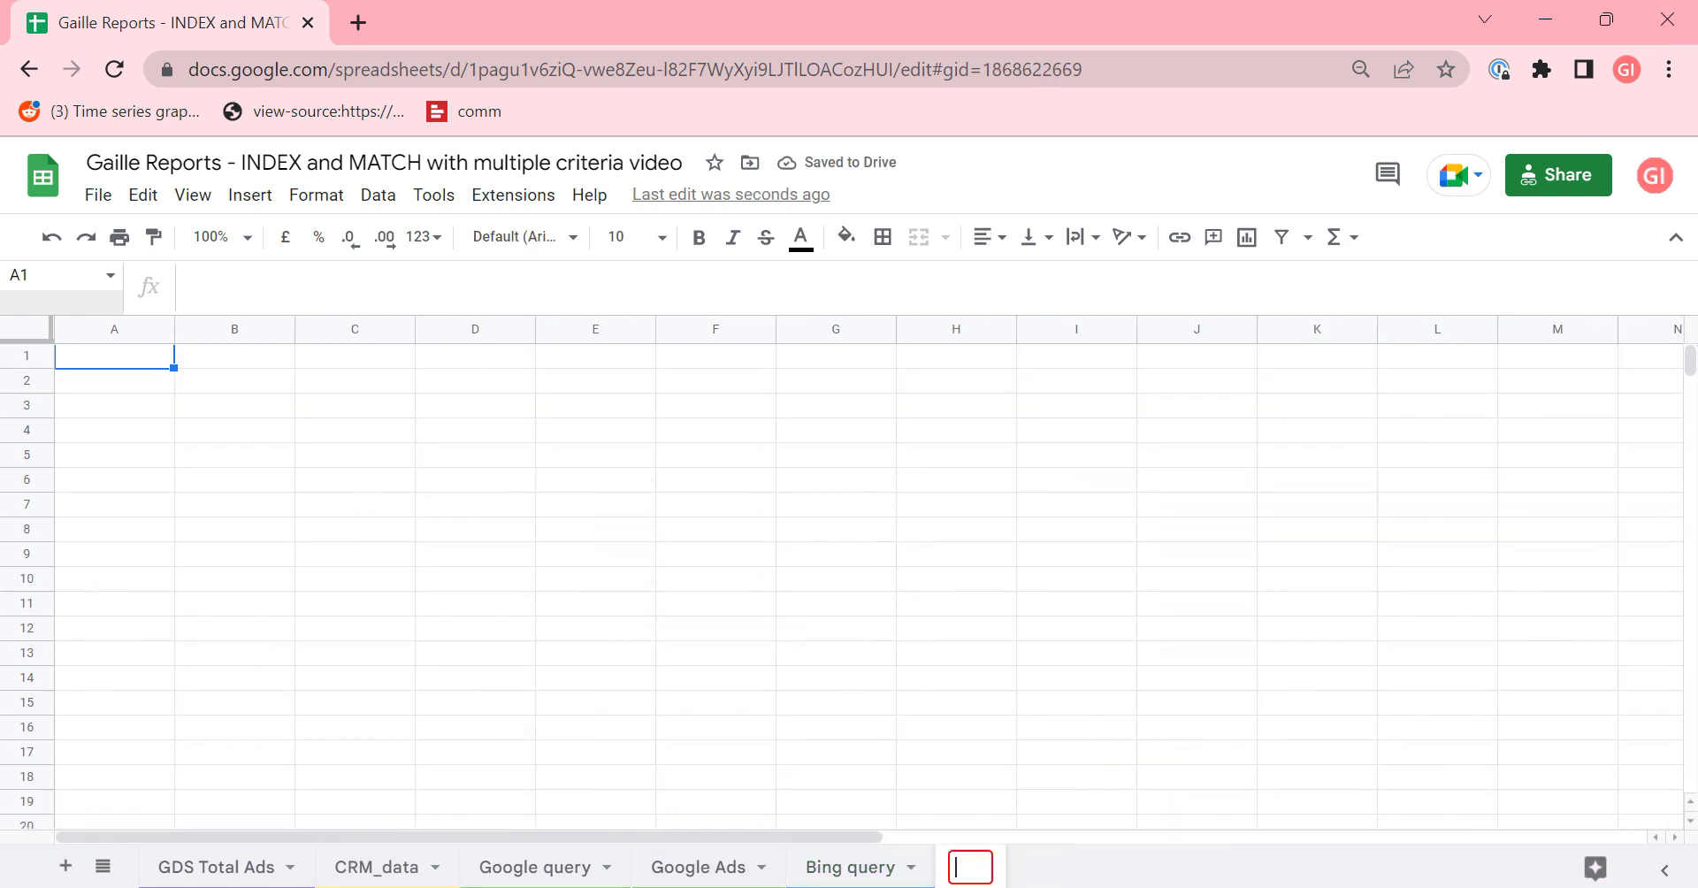
{"action": "type", "text": "Bing Ads"}
{"action": "key", "text": "Return"}
- Set the tab colour of the Bing Ads sheet to a dark blue
{"action": "left_click", "coordinate": [1040, 870]}
{"action": "mouse_move", "coordinate": [1073, 605]}
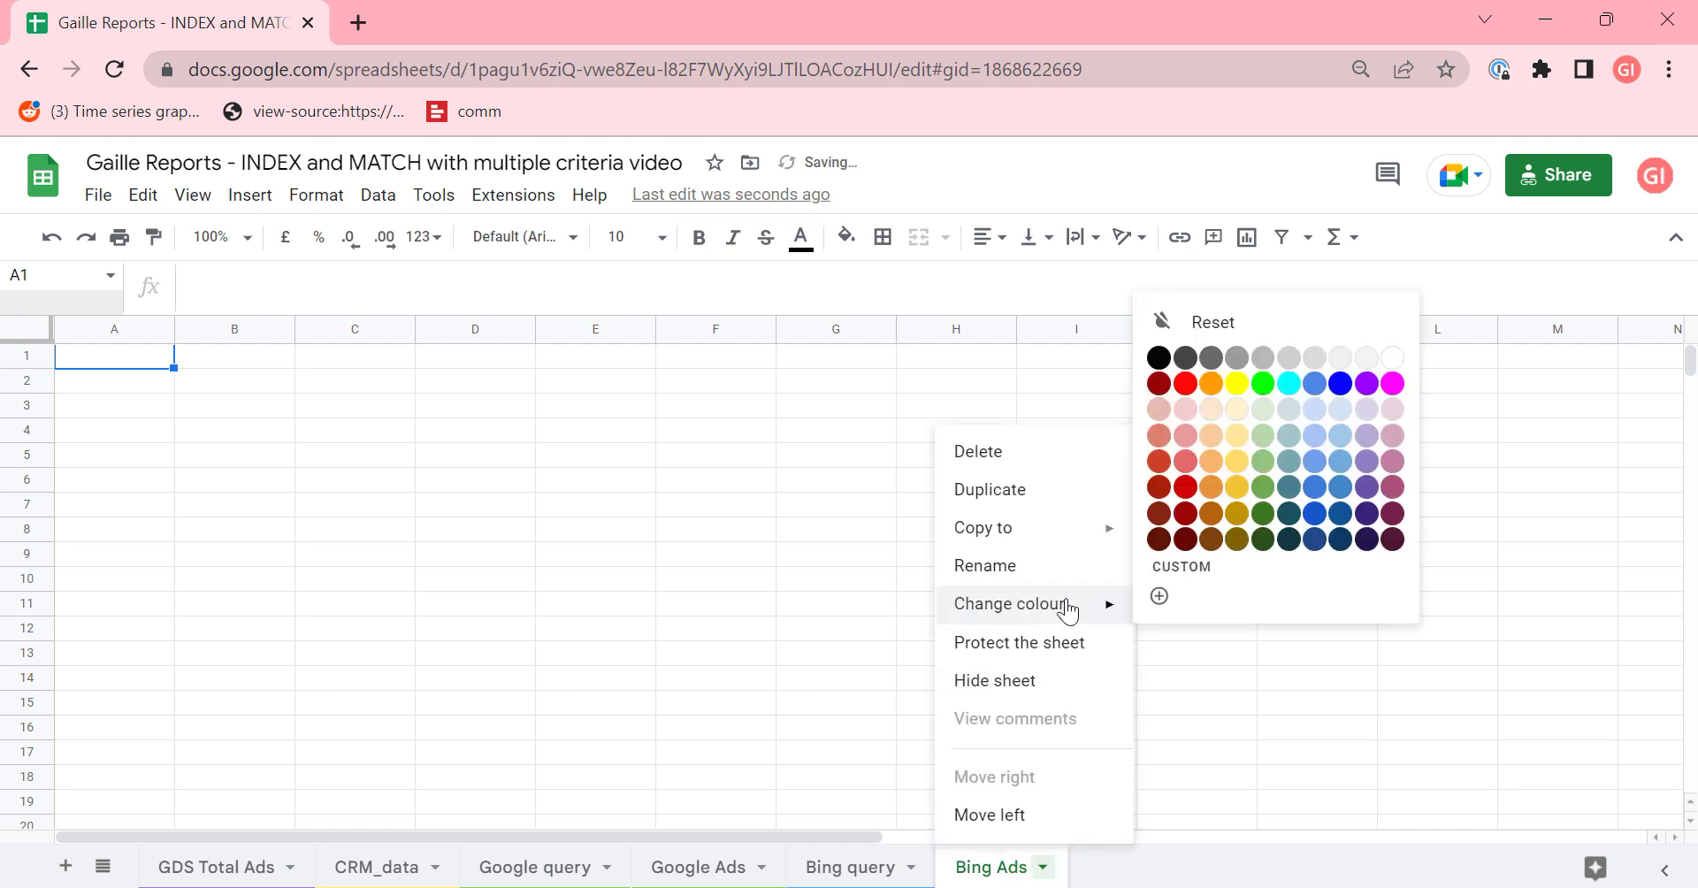
{"action": "left_click", "coordinate": [1332, 488]}
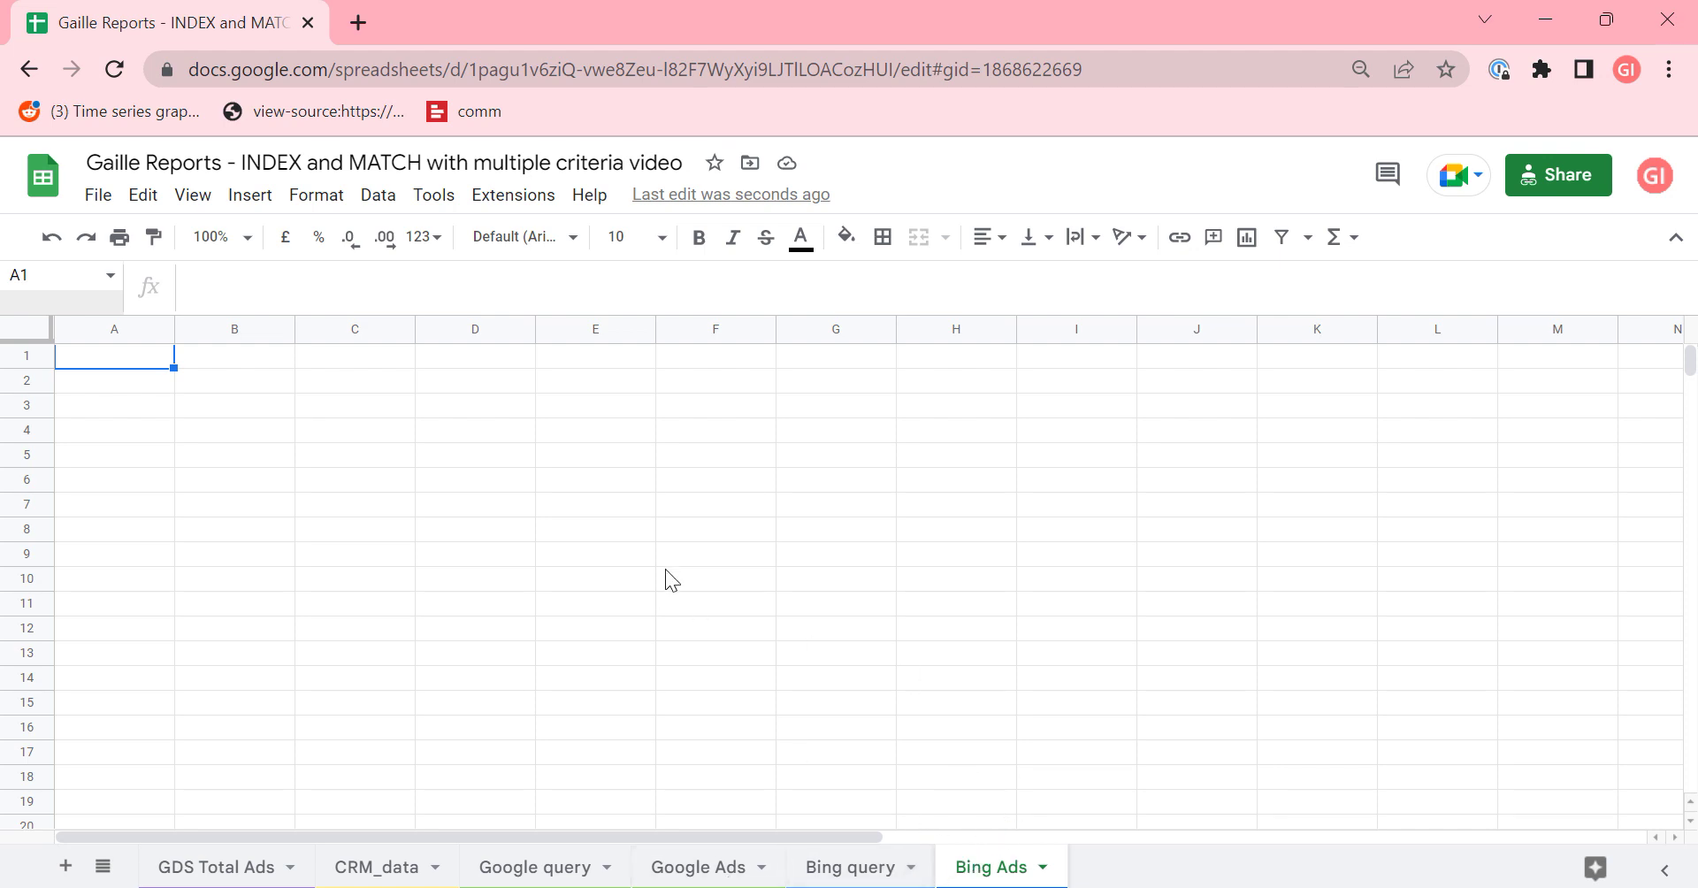
- Look over the source columns on the Bing query sheet, including the Conversions values
{"action": "left_click", "coordinate": [845, 867]}
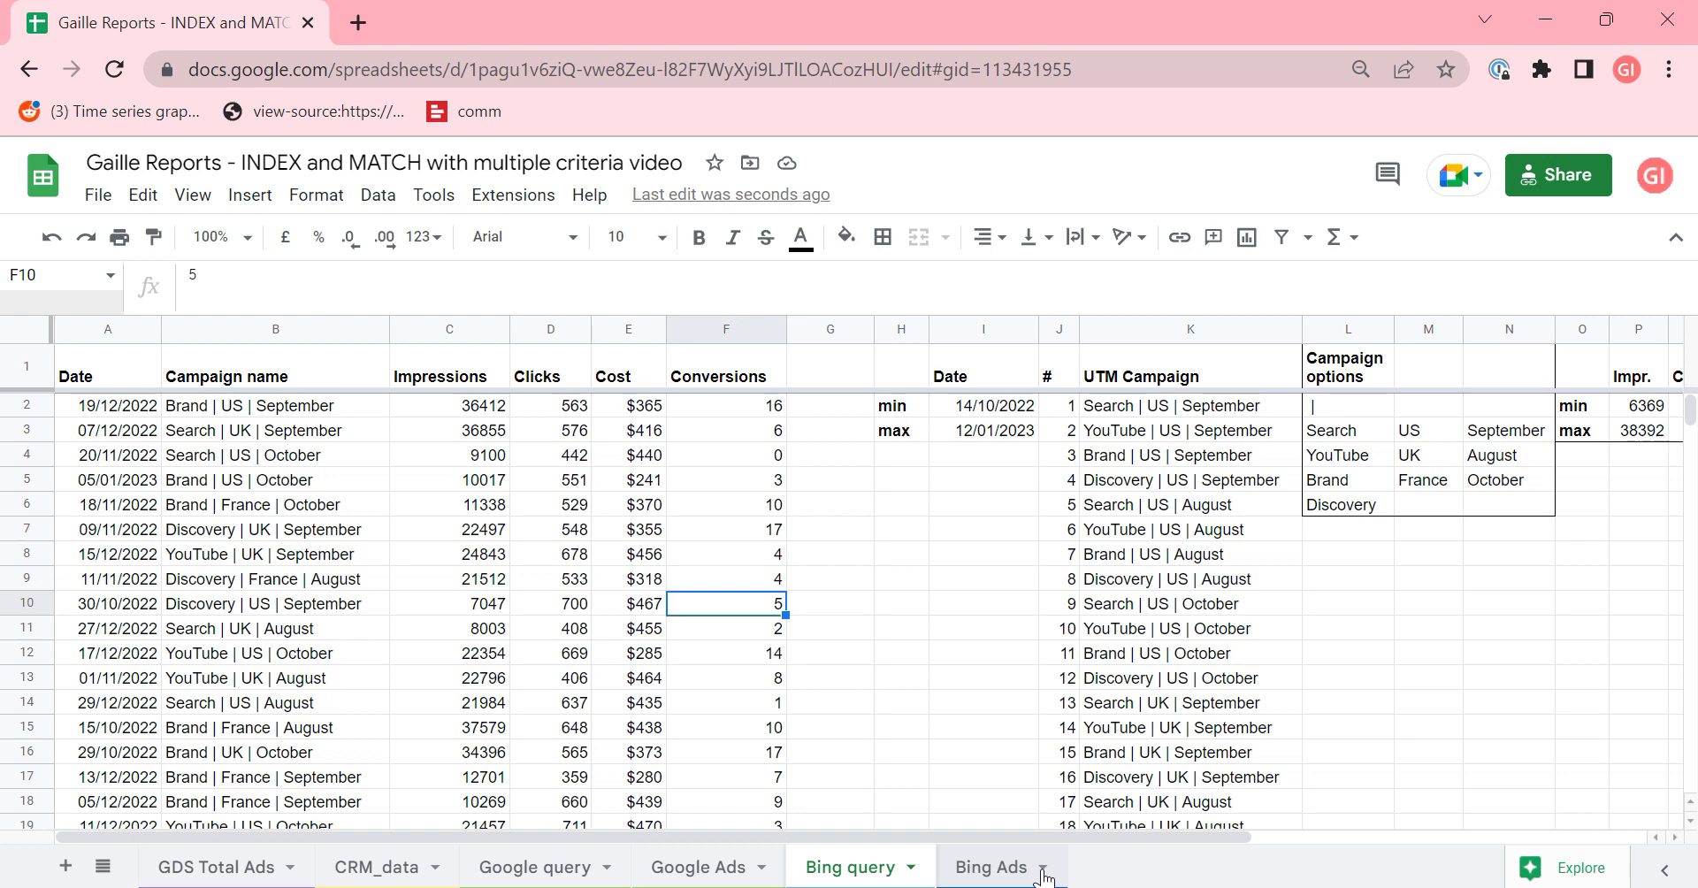
{"action": "left_click_drag", "start_coordinate": [752, 455], "coordinate": [741, 719]}
{"action": "left_click", "coordinate": [779, 612]}
- Enter the array formula ={'Bing query'!A1:F2} in cell A1 of the Bing Ads sheet
{"action": "left_click", "coordinate": [994, 867]}
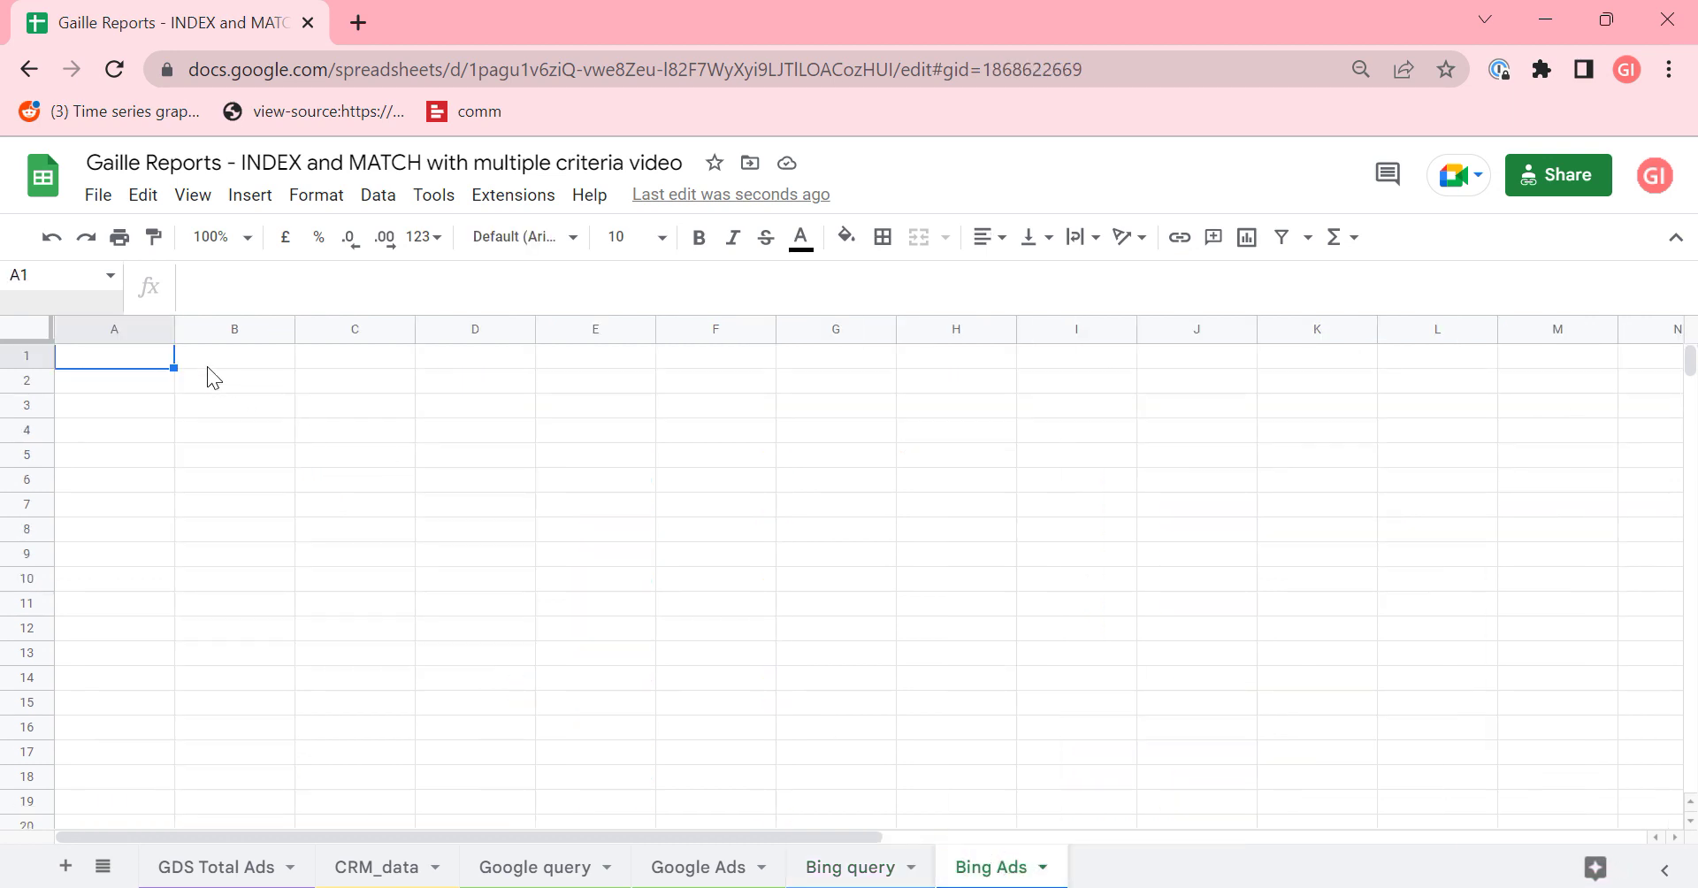
{"action": "type", "text": "={"}
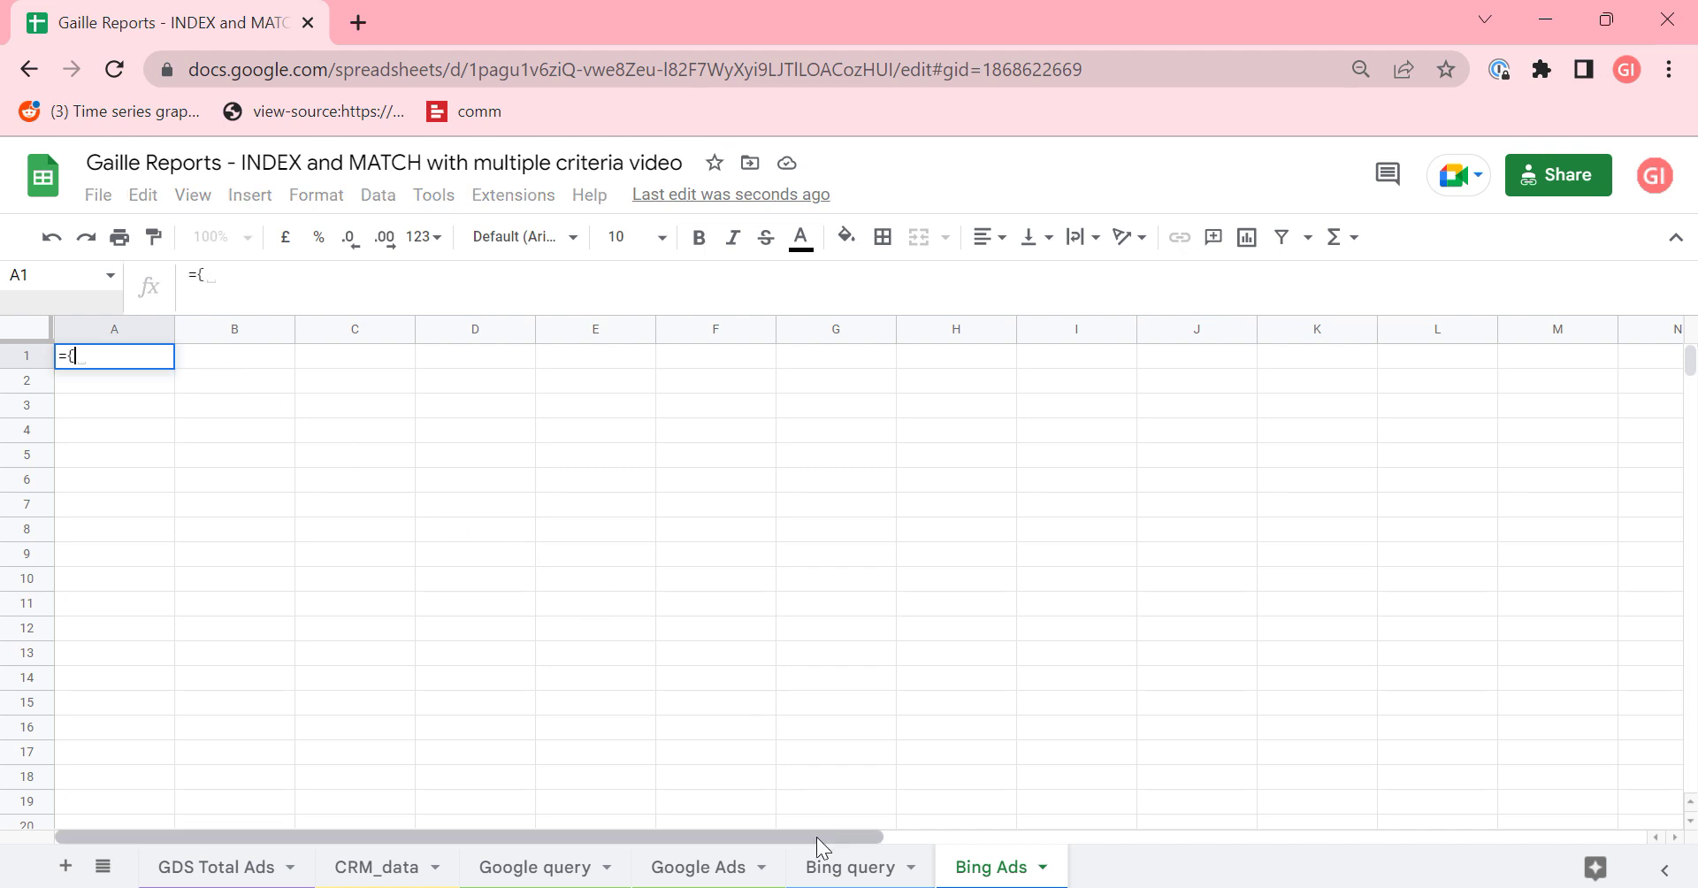
{"action": "left_click", "coordinate": [852, 867]}
{"action": "left_click", "coordinate": [221, 406]}
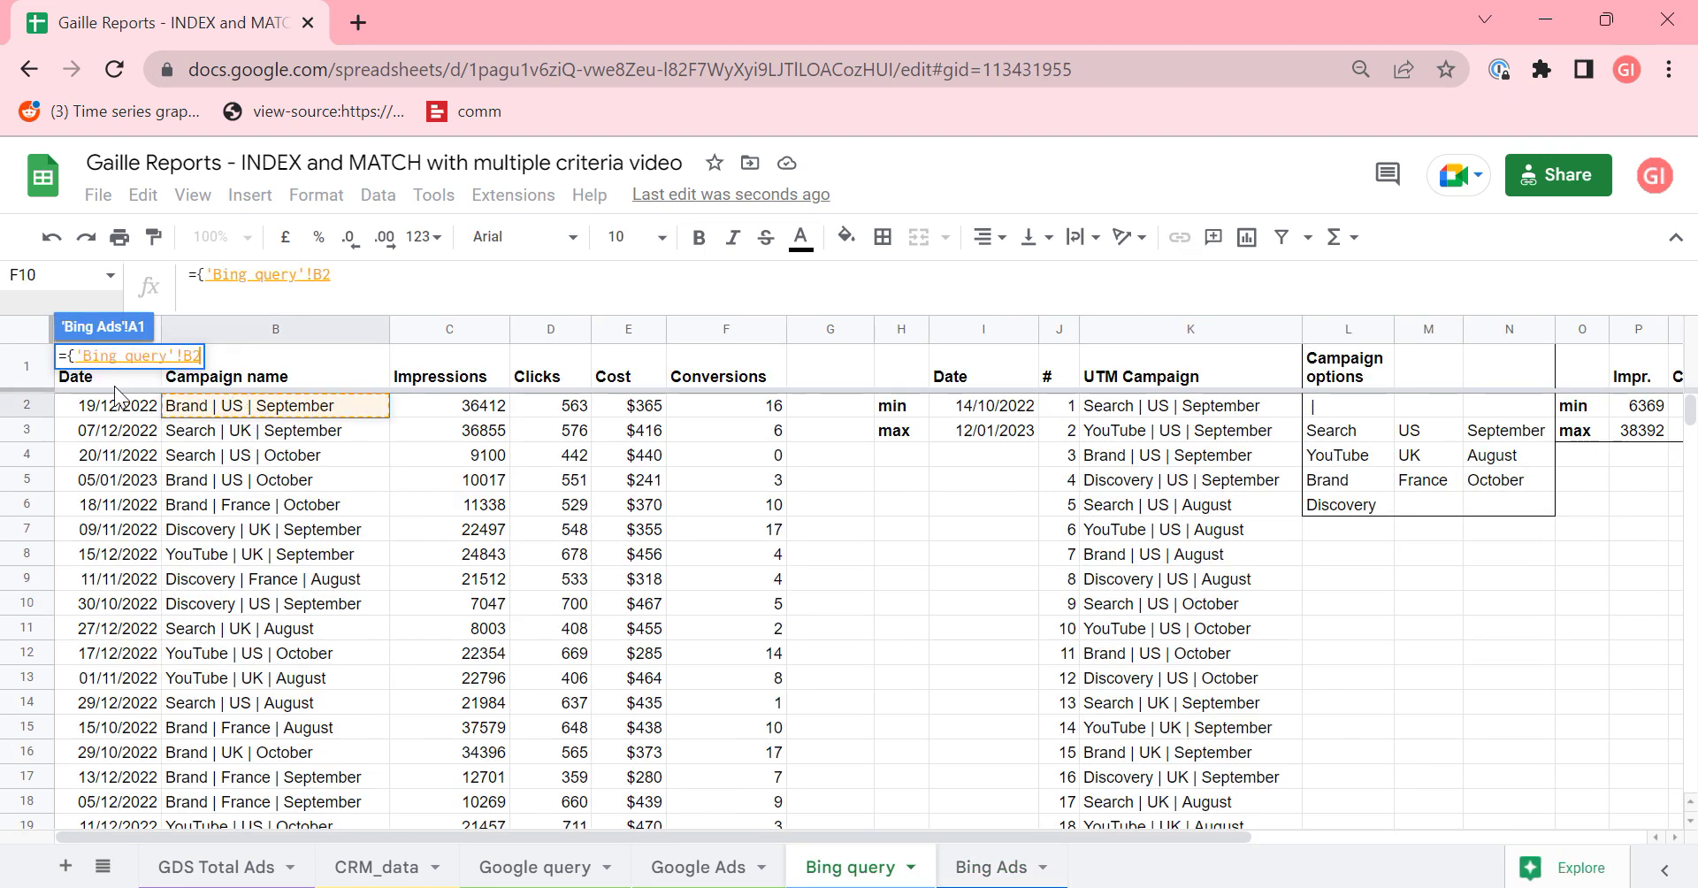
{"action": "left_click_drag", "start_coordinate": [114, 385], "coordinate": [713, 406]}
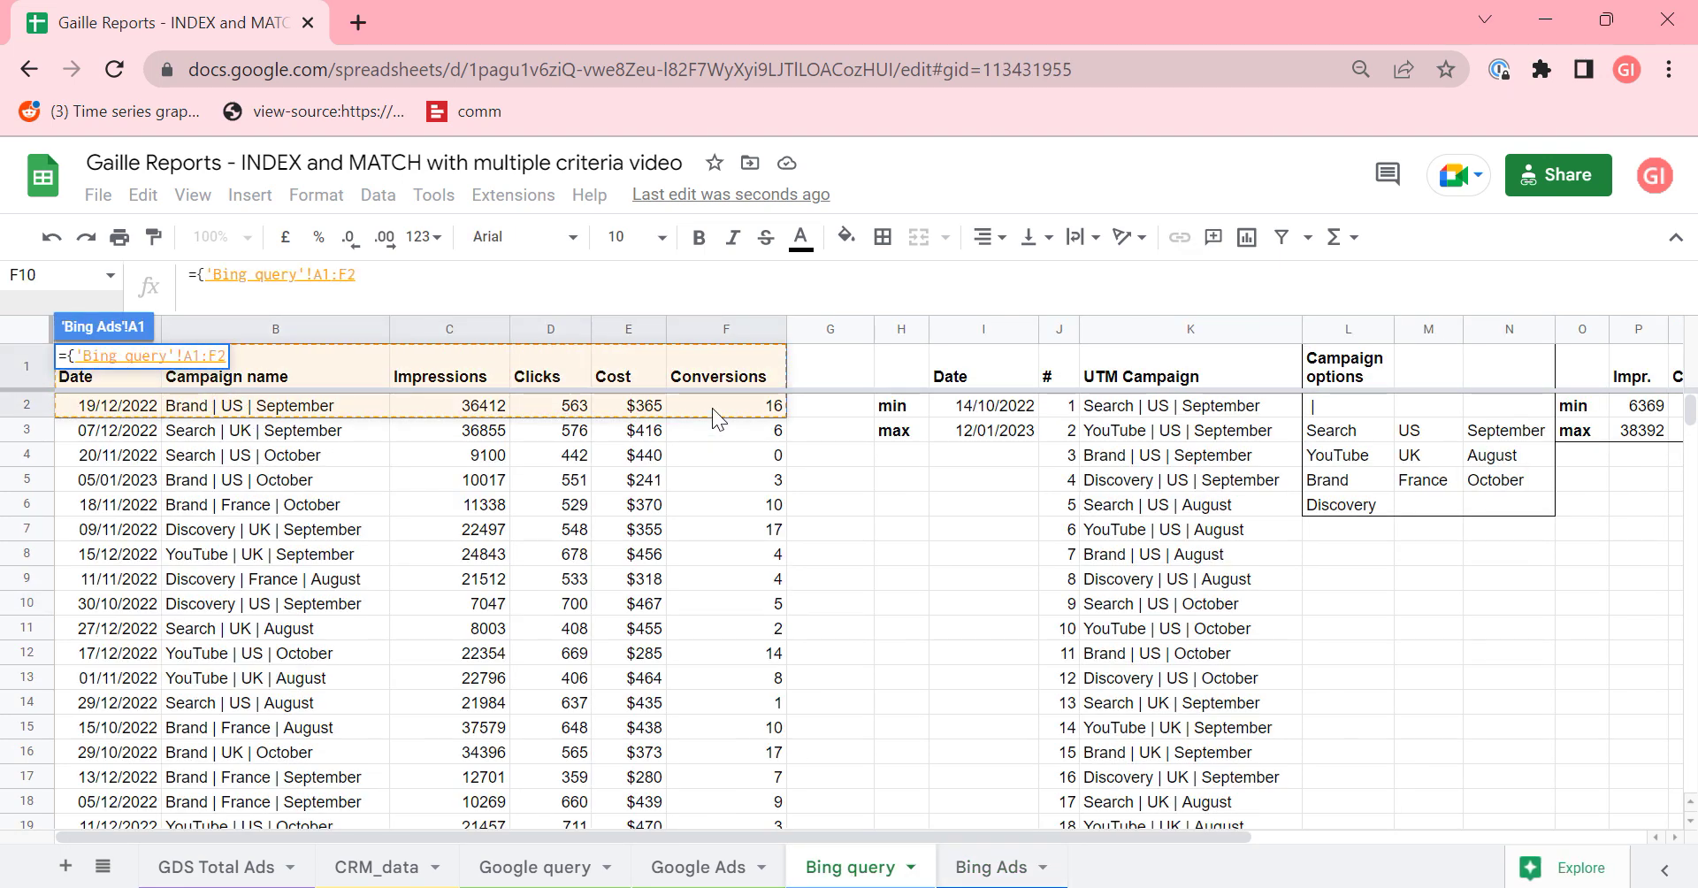
{"action": "type", "text": "}"}
{"action": "key", "text": "Return"}
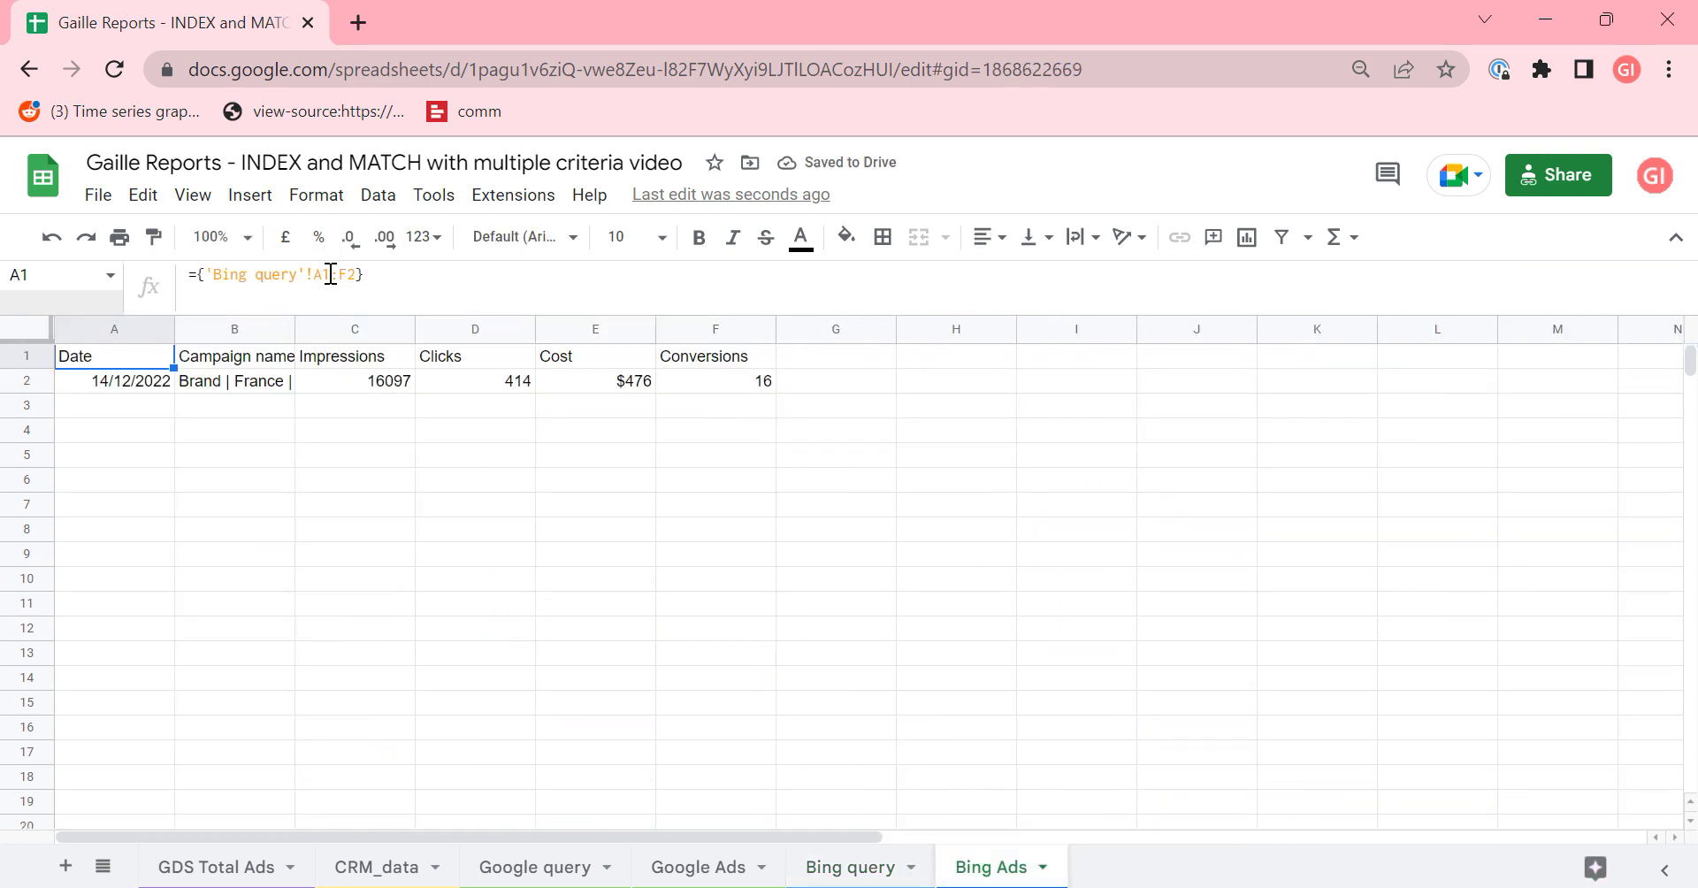
- Change the array formula in A1 to ={'Bing query'!A:F} so it pulls in the whole columns
{"action": "left_click", "coordinate": [330, 274]}
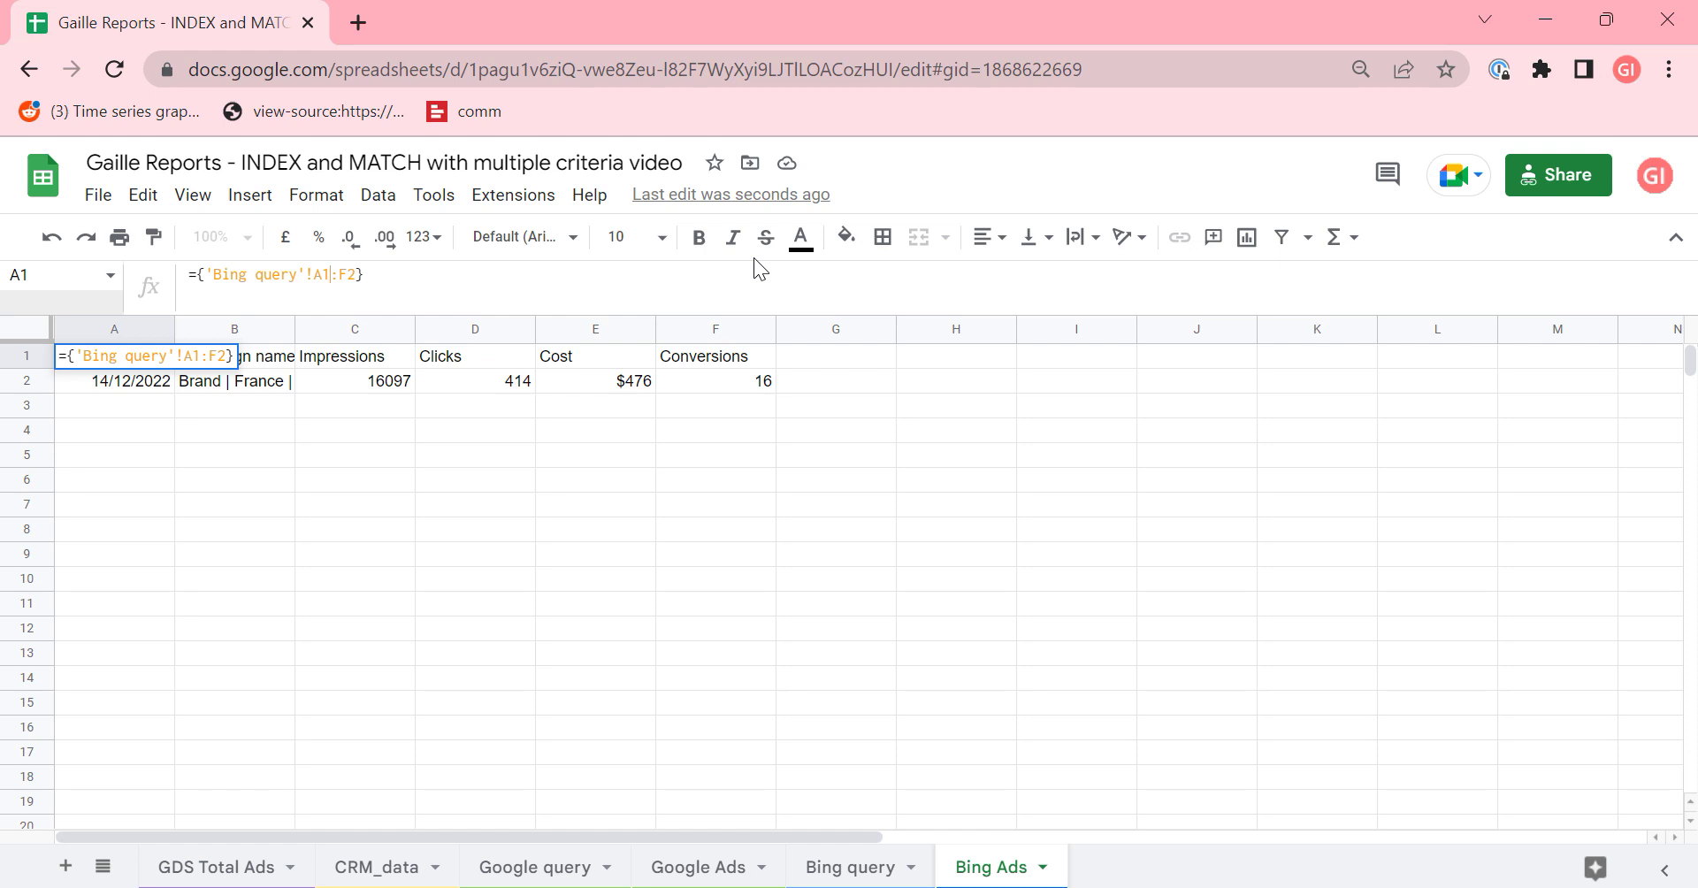
{"action": "key", "text": "BackSpace"}
{"action": "key", "text": "BackSpace"}
{"action": "key", "text": "Return"}
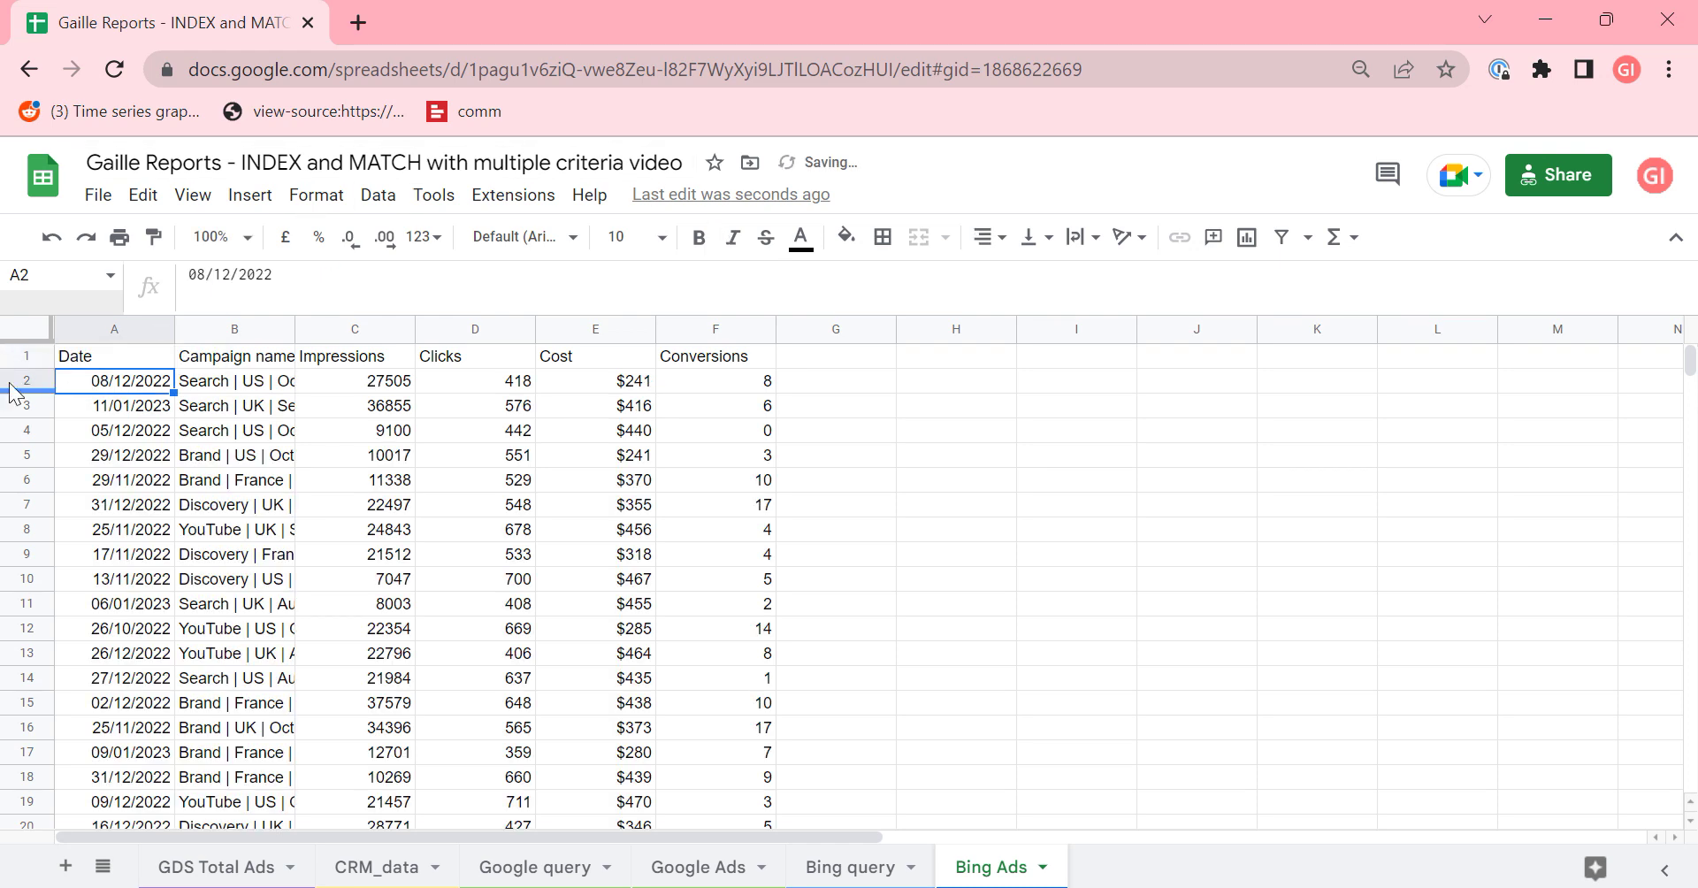
- Freeze the first row of the Bing Ads sheet and make its headers bold
{"action": "left_click", "coordinate": [215, 200]}
{"action": "mouse_move", "coordinate": [247, 277]}
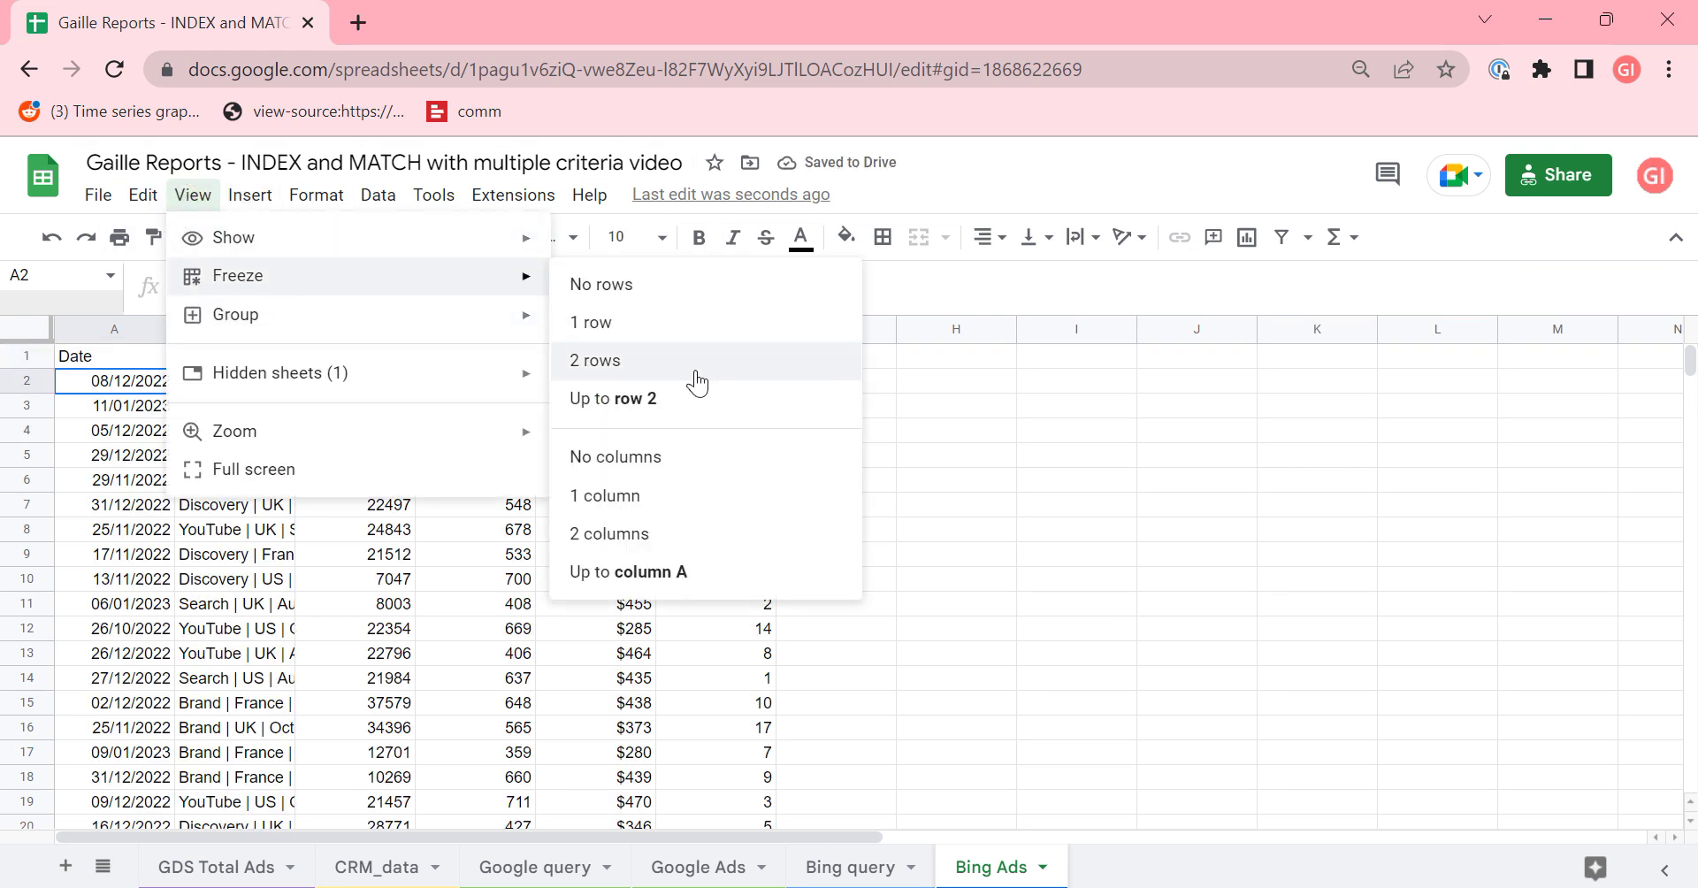
{"action": "left_click", "coordinate": [701, 327]}
{"action": "left_click", "coordinate": [34, 355]}
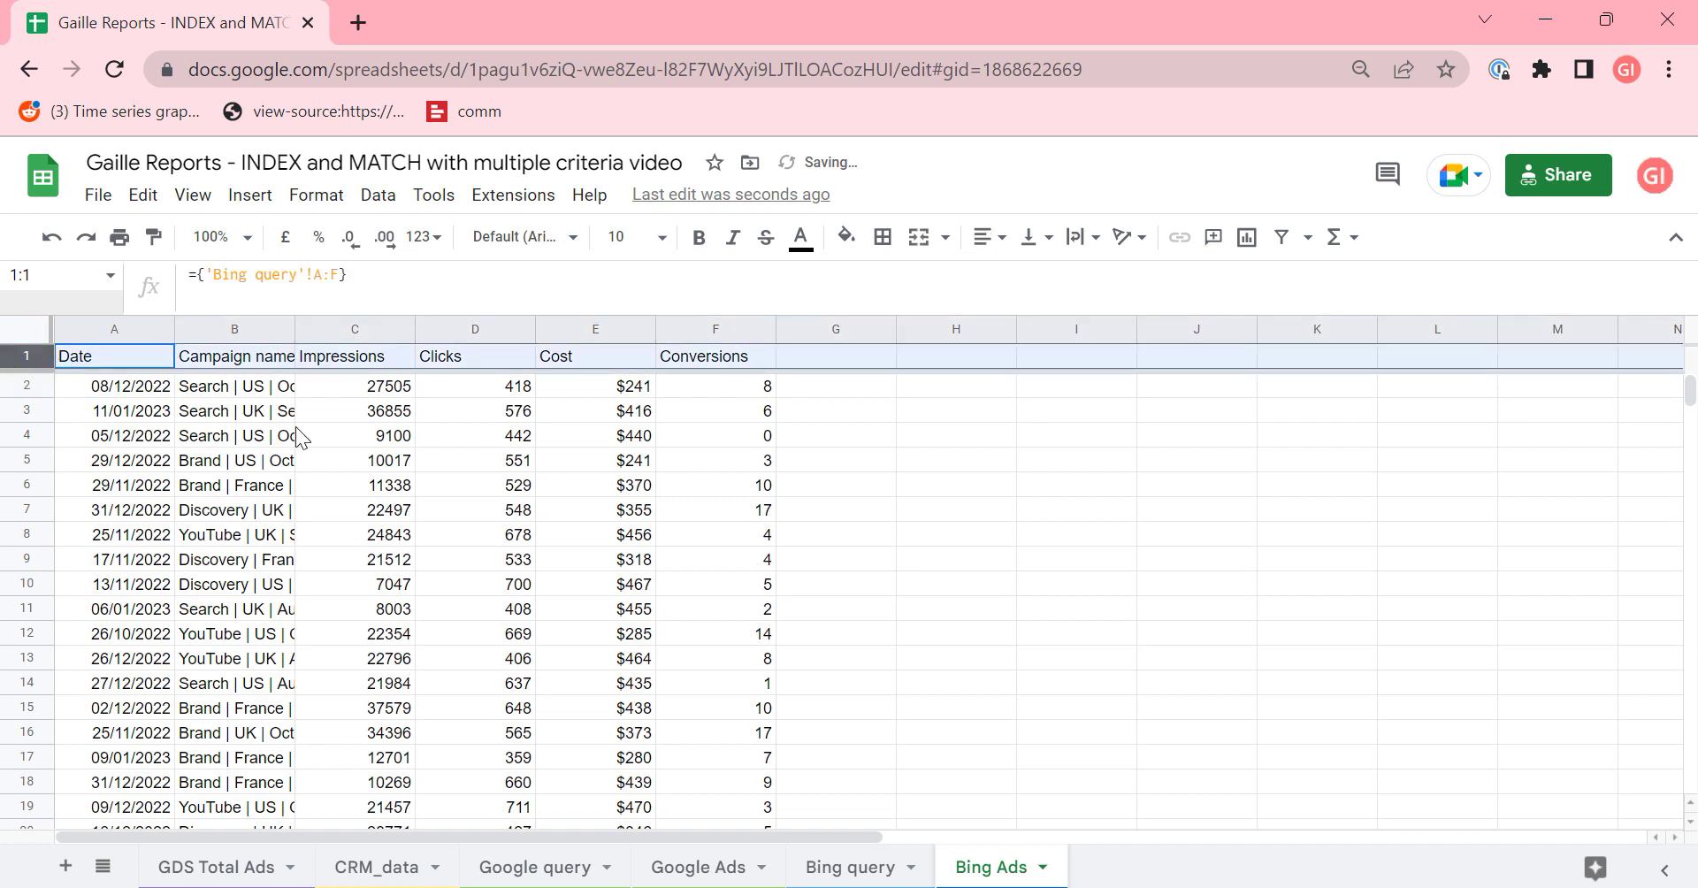
{"action": "key", "text": "ctrl+b"}
{"action": "left_click", "coordinate": [946, 609]}
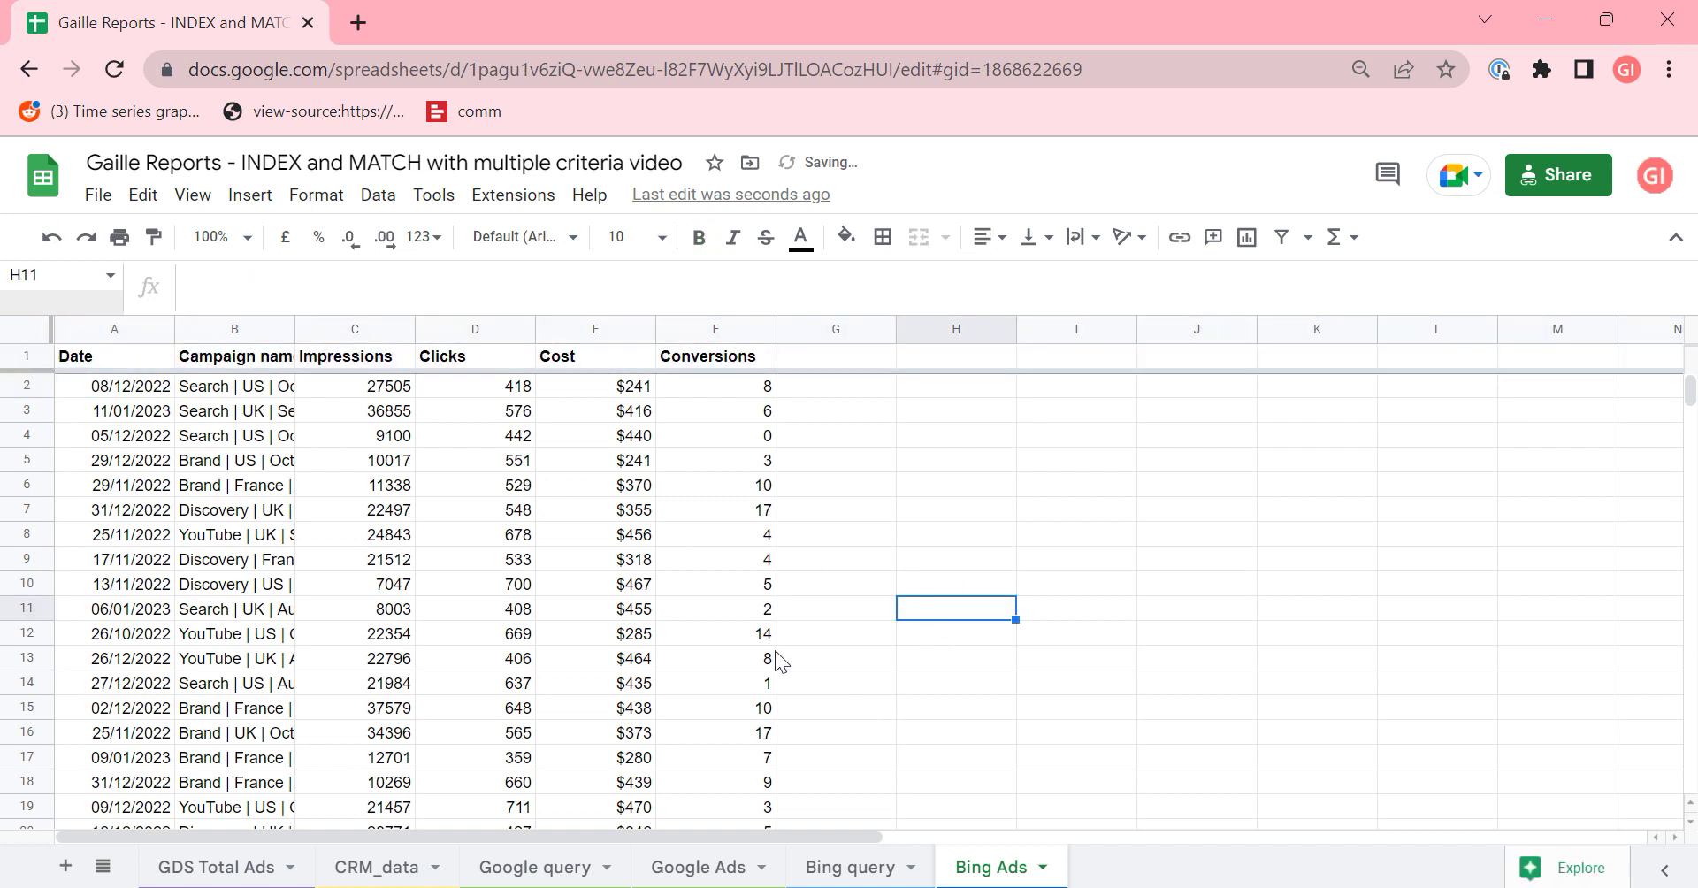
- Widen the Campaign name column B until the full campaign names fit
{"action": "left_click", "coordinate": [168, 437]}
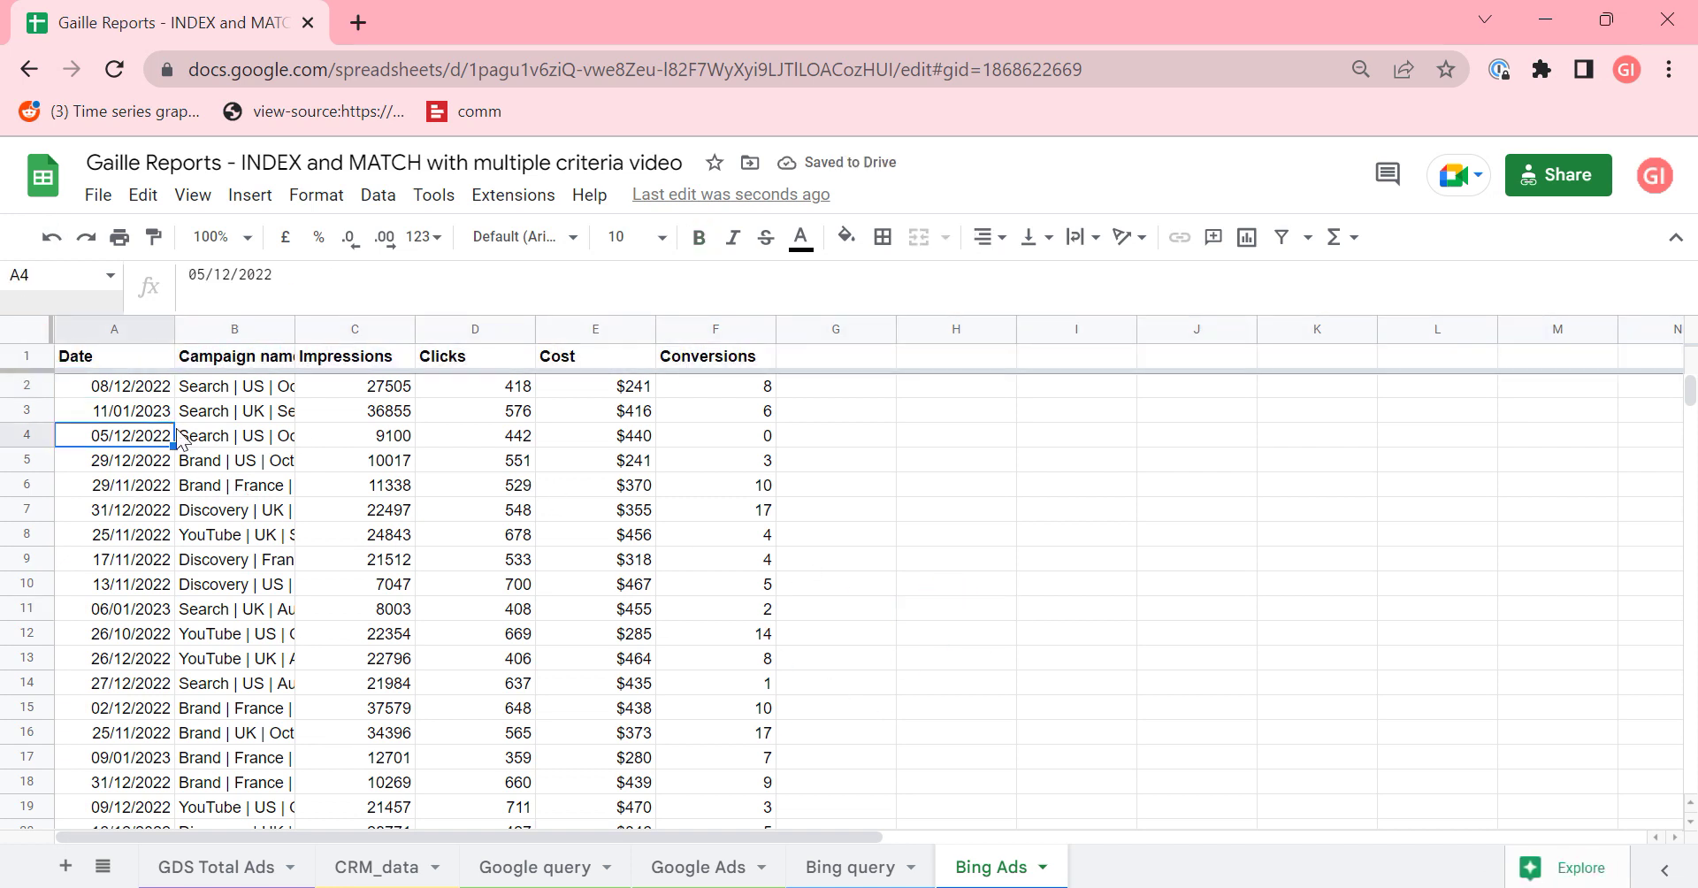
{"action": "left_click", "coordinate": [133, 384]}
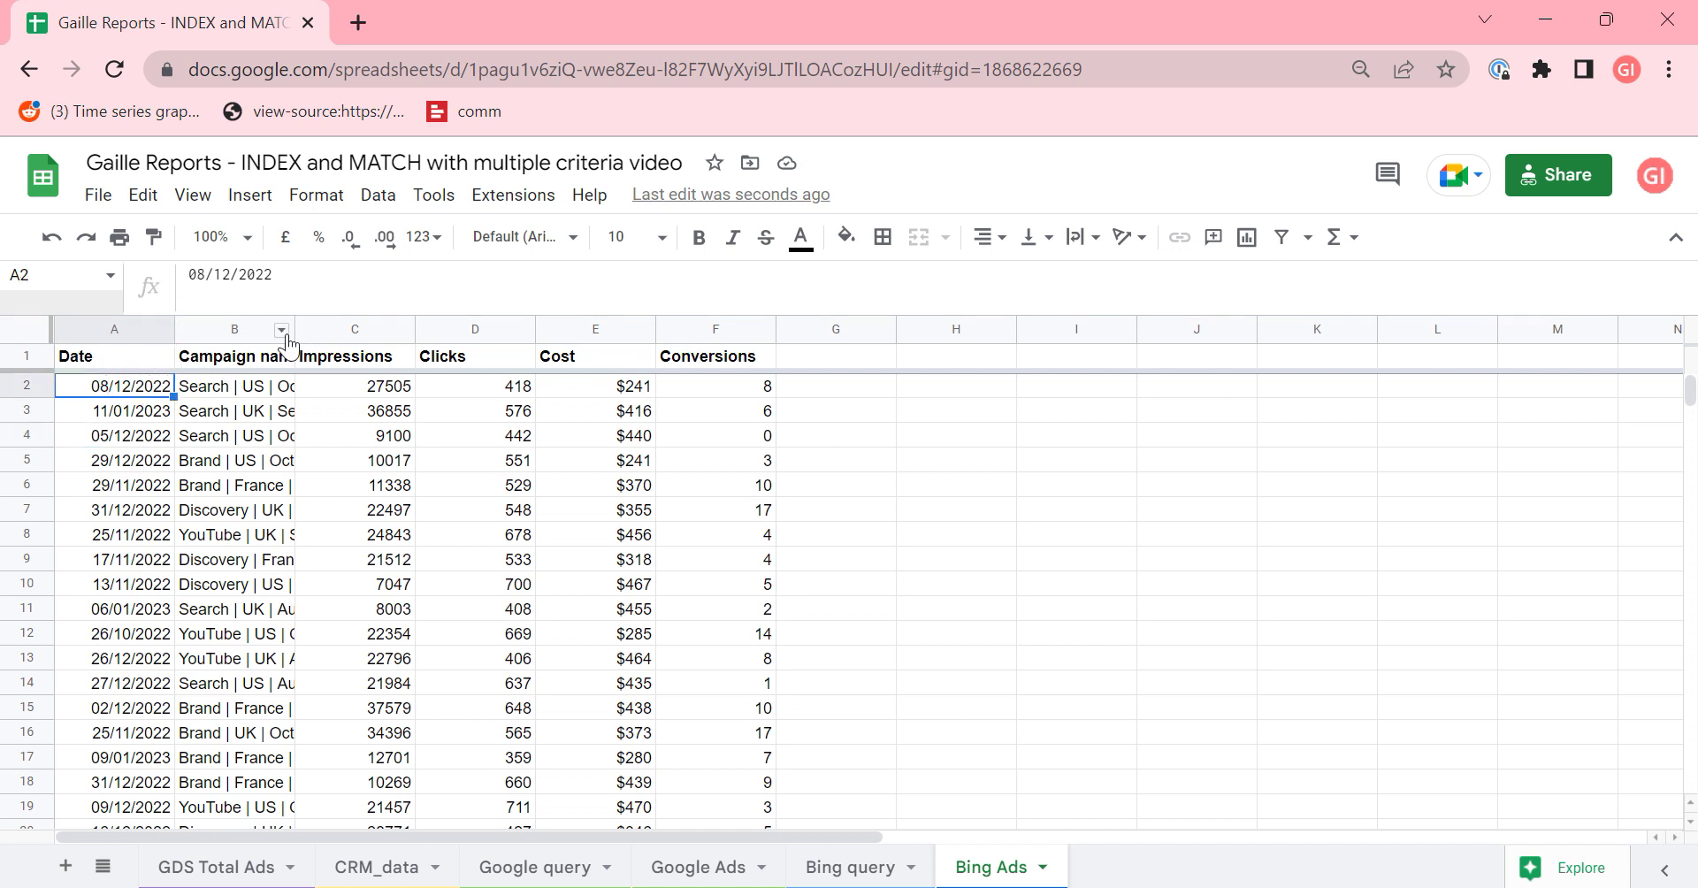
{"action": "left_click_drag", "start_coordinate": [295, 334], "coordinate": [406, 332]}
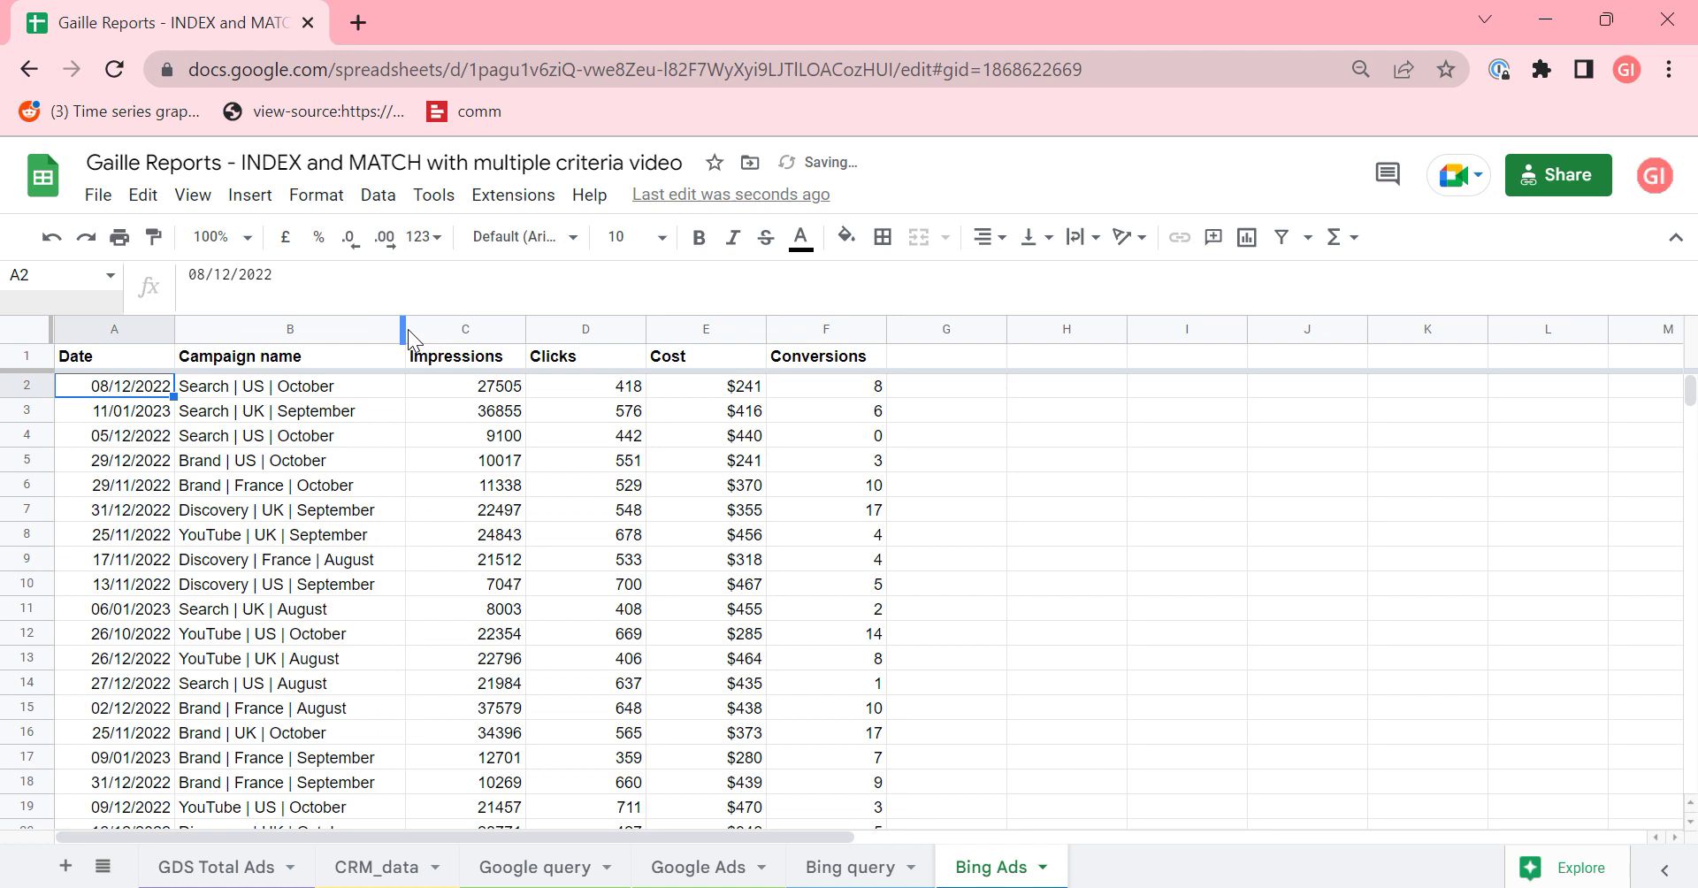
- Add a dashed border along the right edge of the Conversions column F
{"action": "left_click", "coordinate": [827, 329]}
{"action": "left_click", "coordinate": [882, 237]}
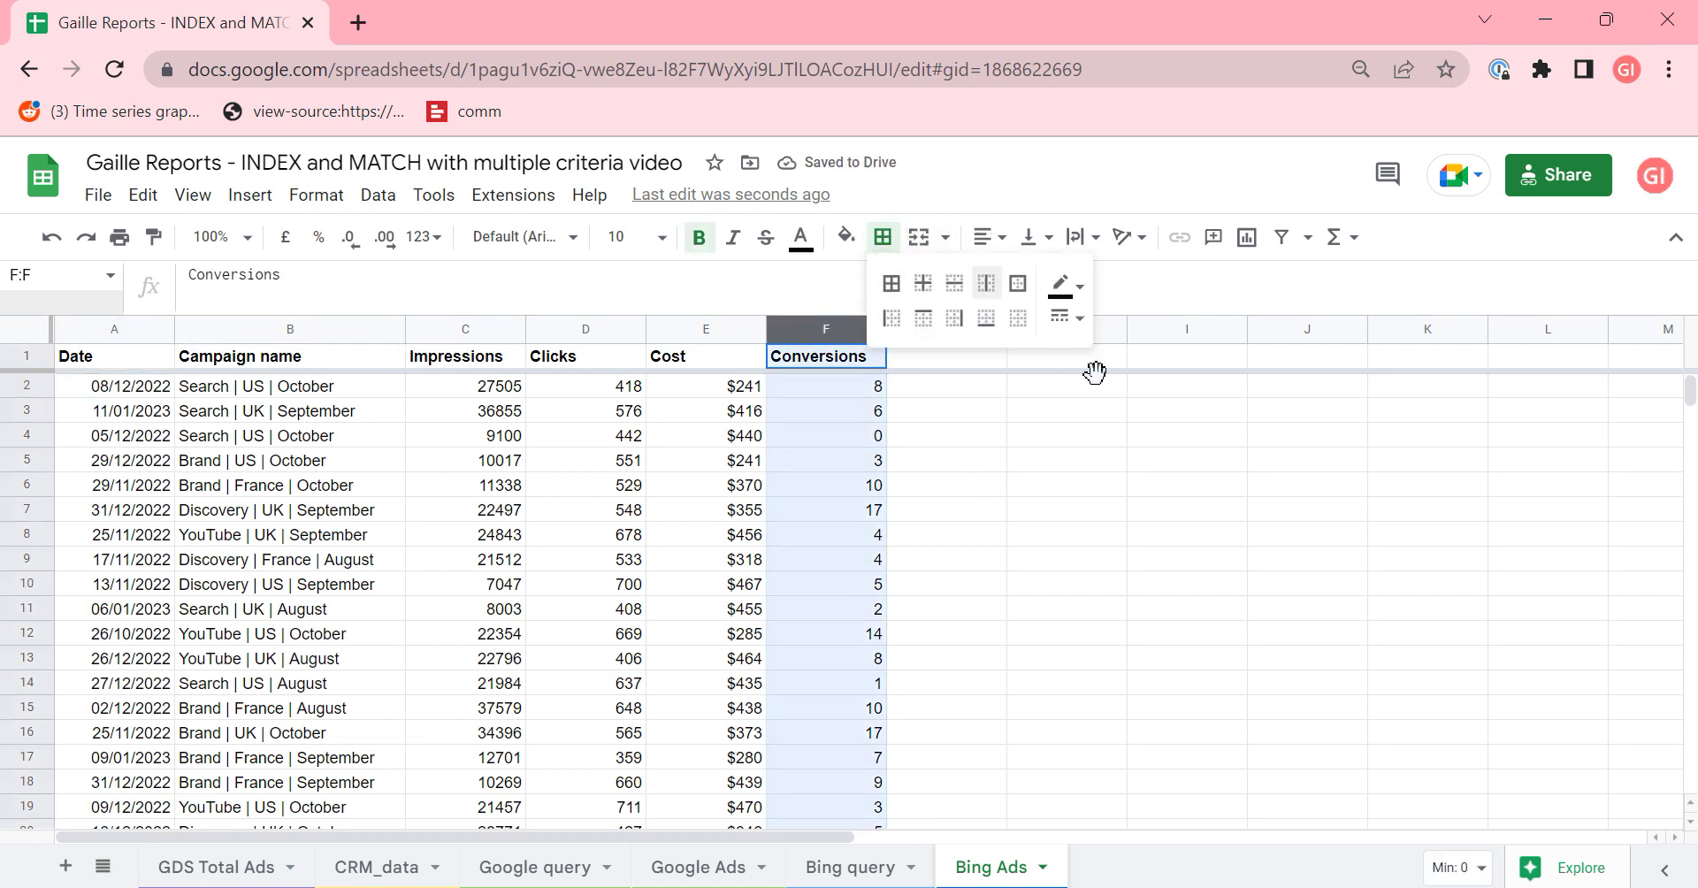
{"action": "left_click", "coordinate": [1061, 320]}
{"action": "left_click", "coordinate": [1107, 453]}
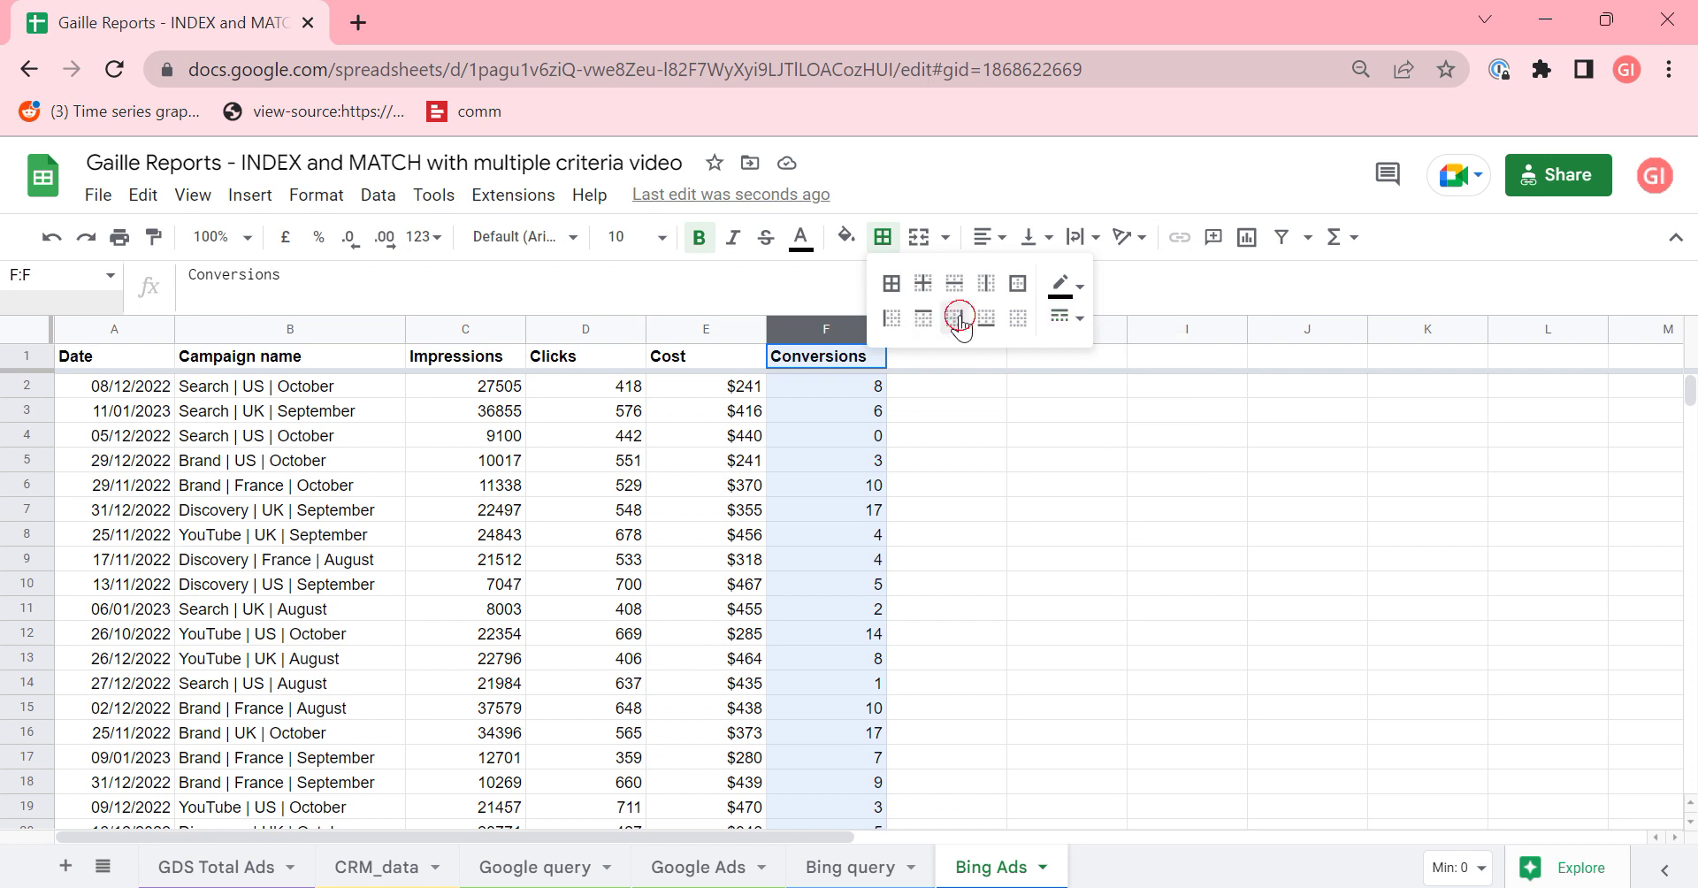
{"action": "left_click", "coordinate": [954, 319]}
{"action": "left_click", "coordinate": [946, 433]}
{"action": "left_click", "coordinate": [951, 329]}
- Enter the header CRM Revenue in cell G1 of the Bing Ads sheet
{"action": "left_click", "coordinate": [964, 357]}
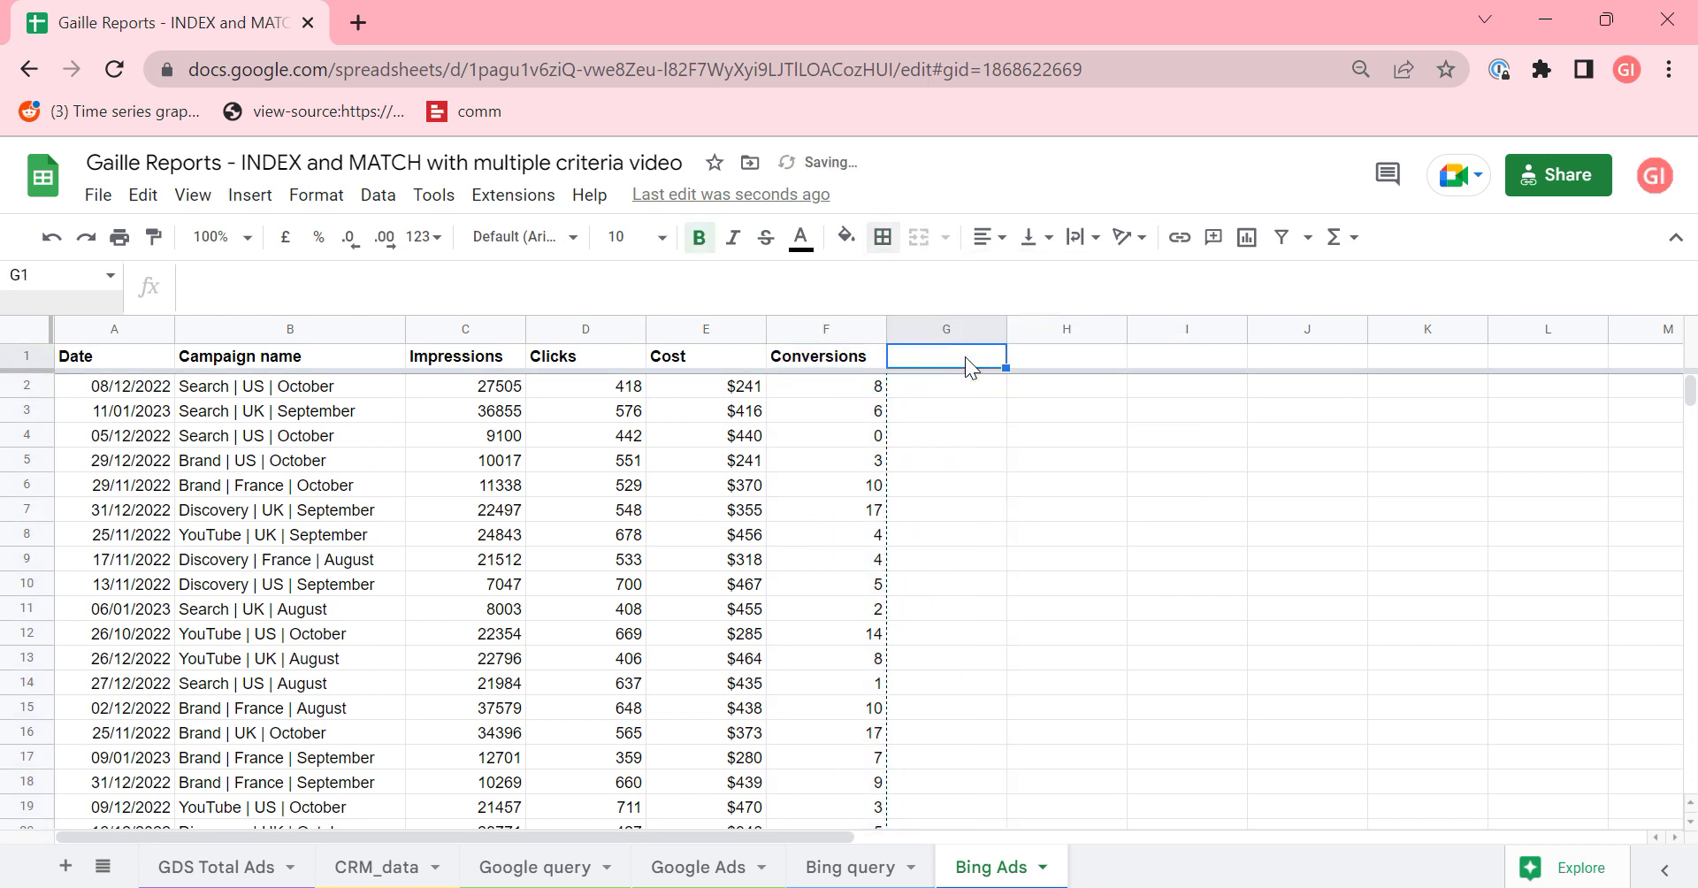
{"action": "type", "text": "CRM Revenuye"}
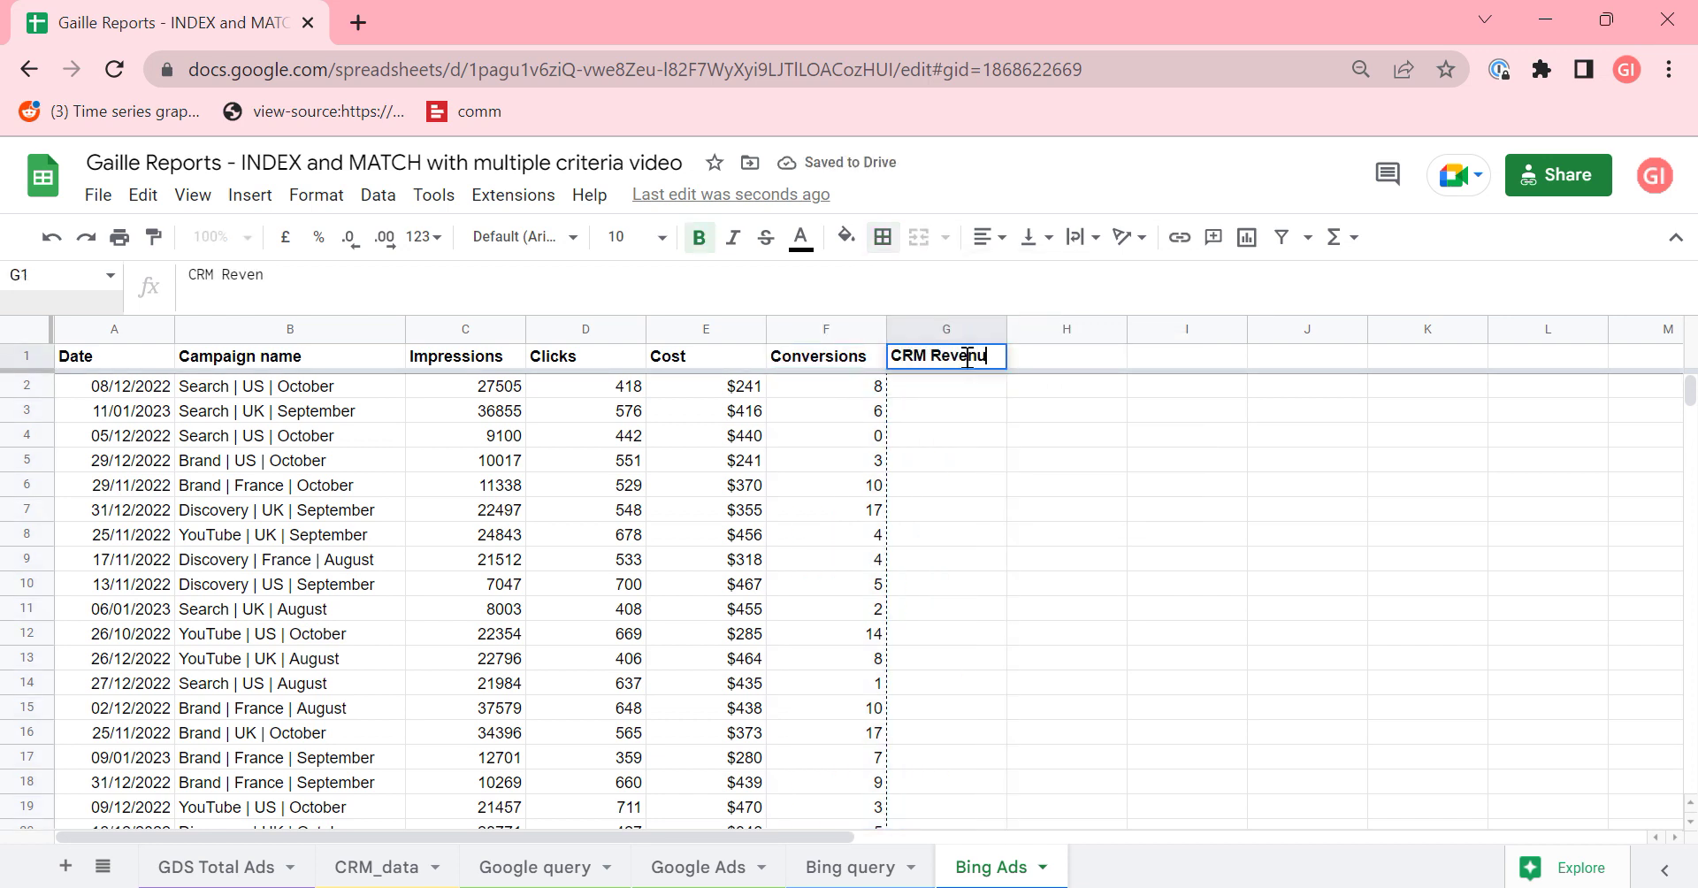
{"action": "key", "text": "BackSpace"}
{"action": "key", "text": "BackSpace"}
{"action": "type", "text": "e"}
{"action": "key", "text": "Return"}
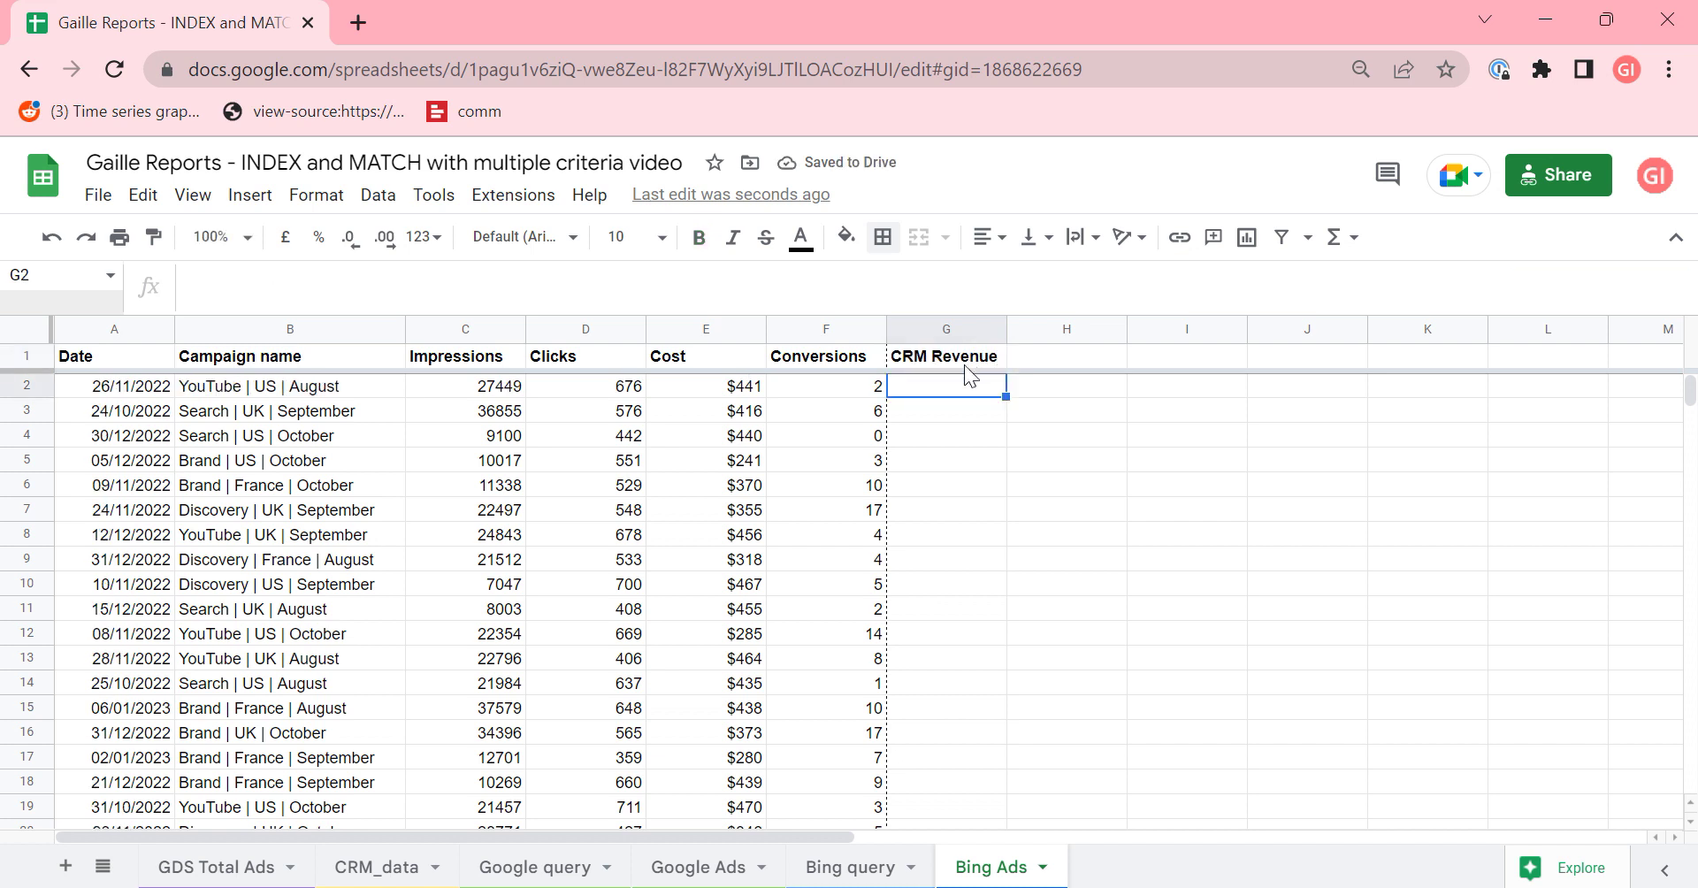
- Examine the UTM Source values in column C of the CRM_data sheet
{"action": "left_click", "coordinate": [353, 878]}
{"action": "left_click", "coordinate": [528, 609]}
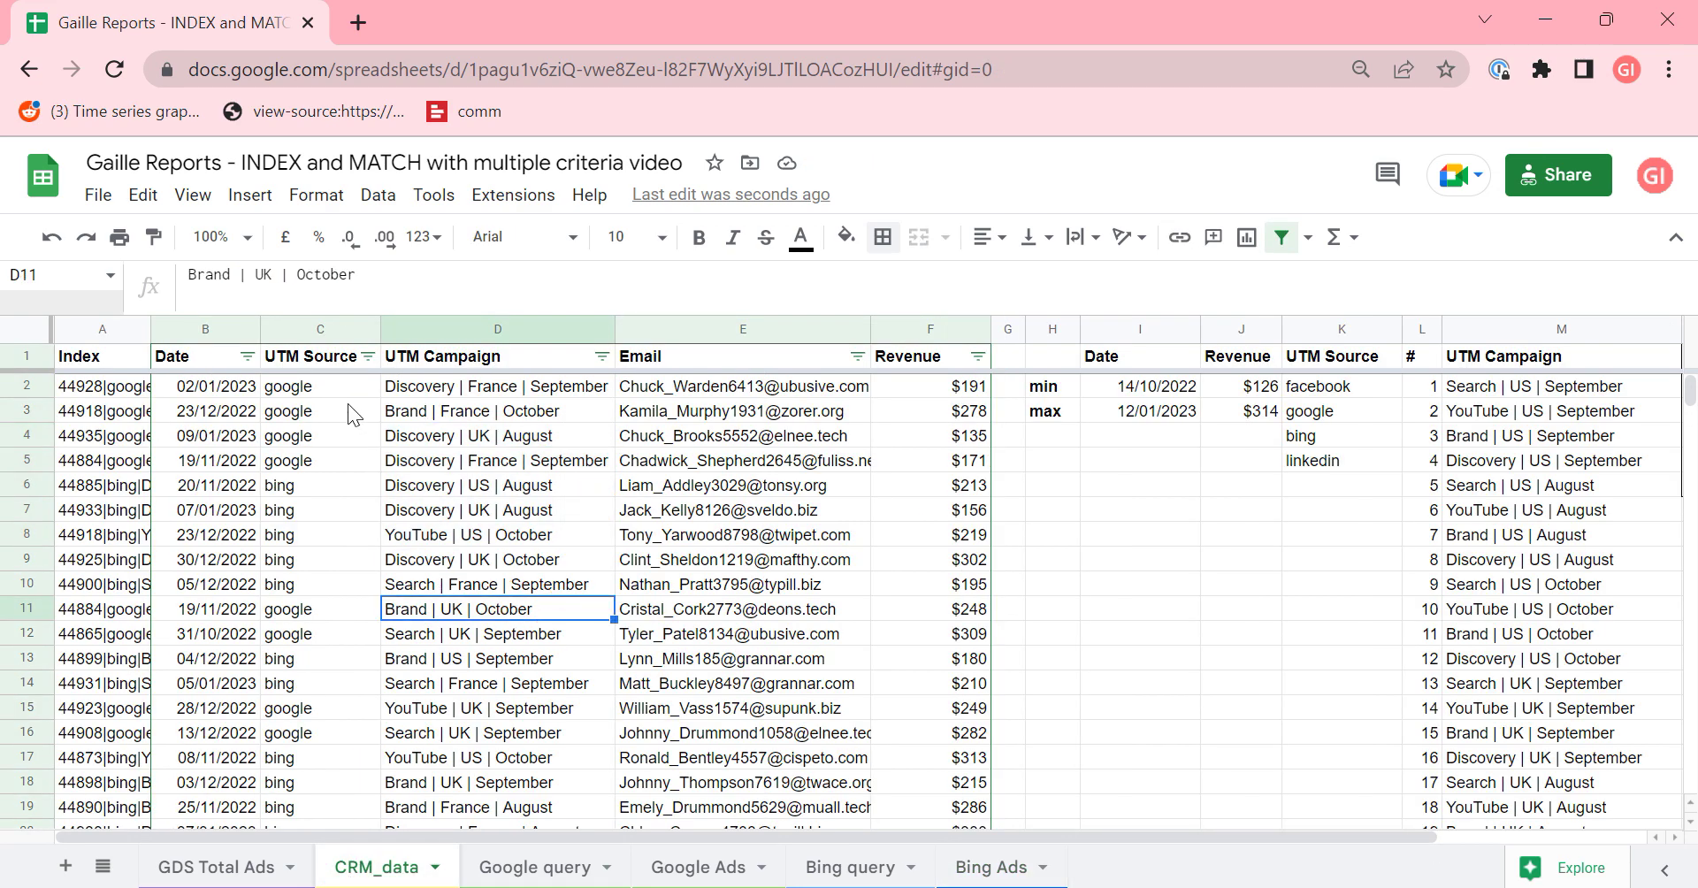
{"action": "left_click_drag", "start_coordinate": [346, 389], "coordinate": [325, 595]}
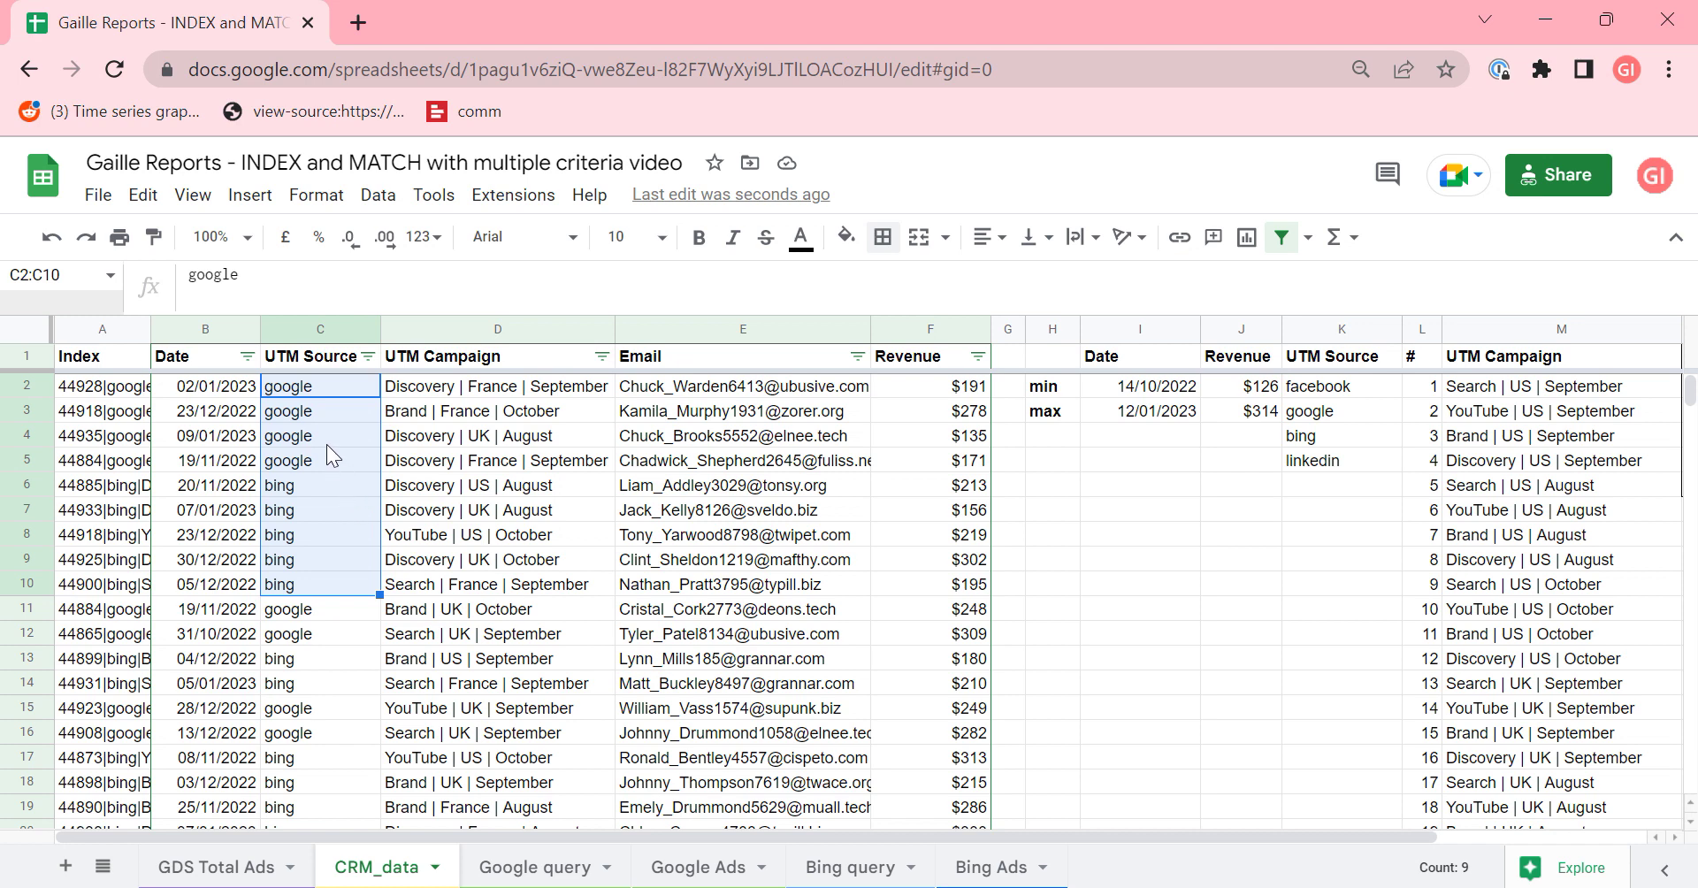
{"action": "left_click", "coordinate": [332, 493]}
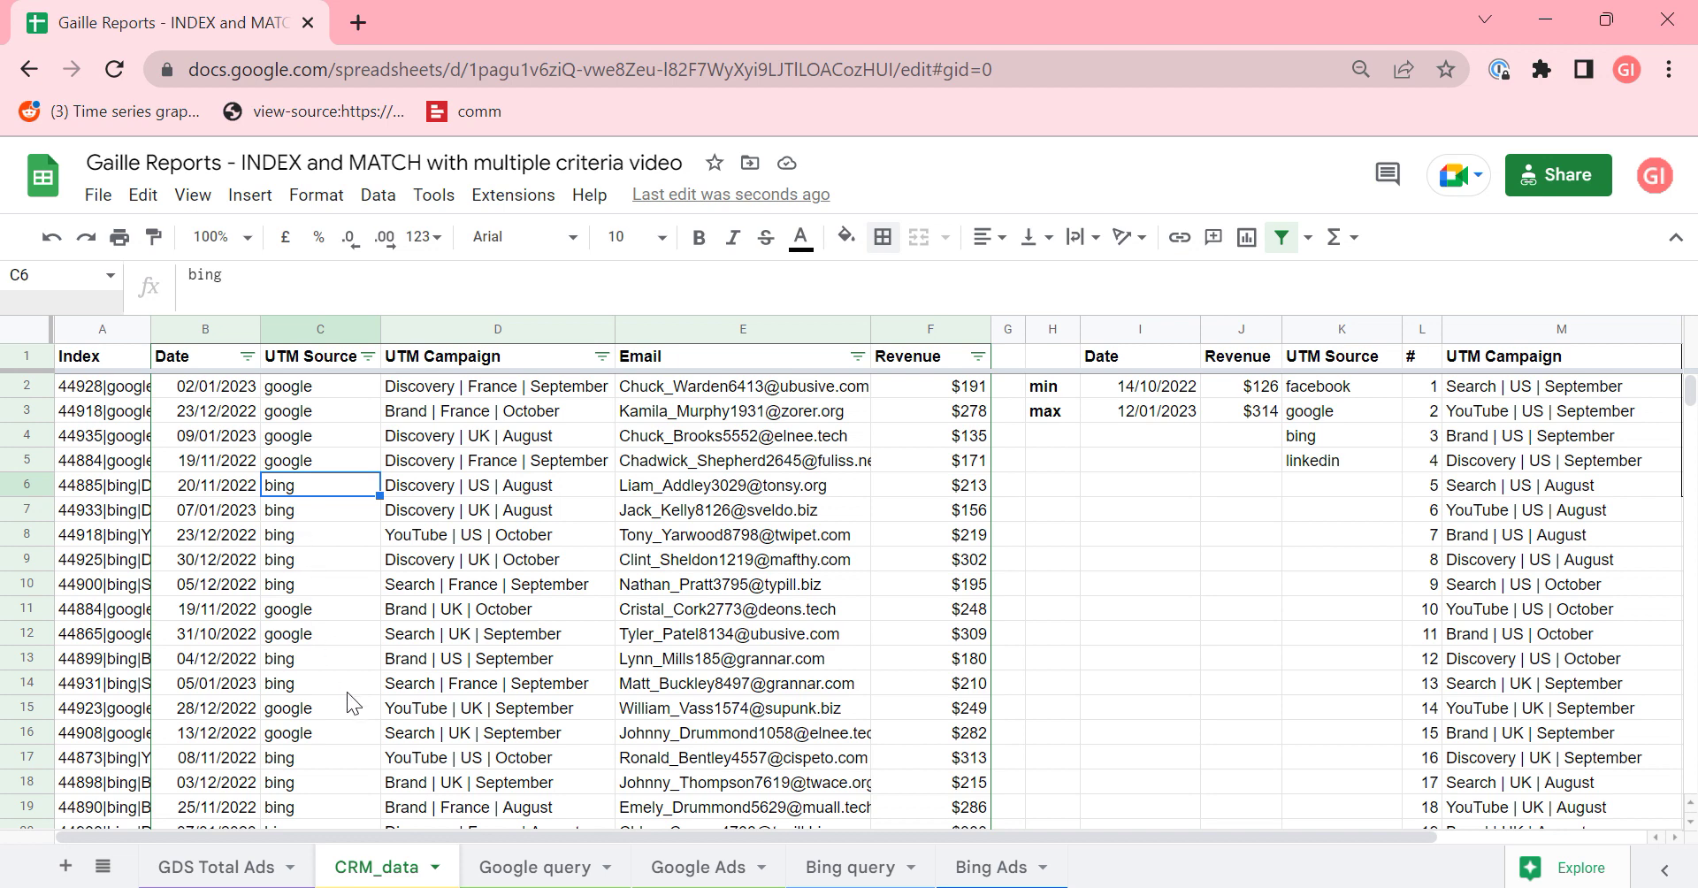
- Narrow the empty column H of the Bing Ads sheet into a slim spacer
{"action": "left_click", "coordinate": [982, 867]}
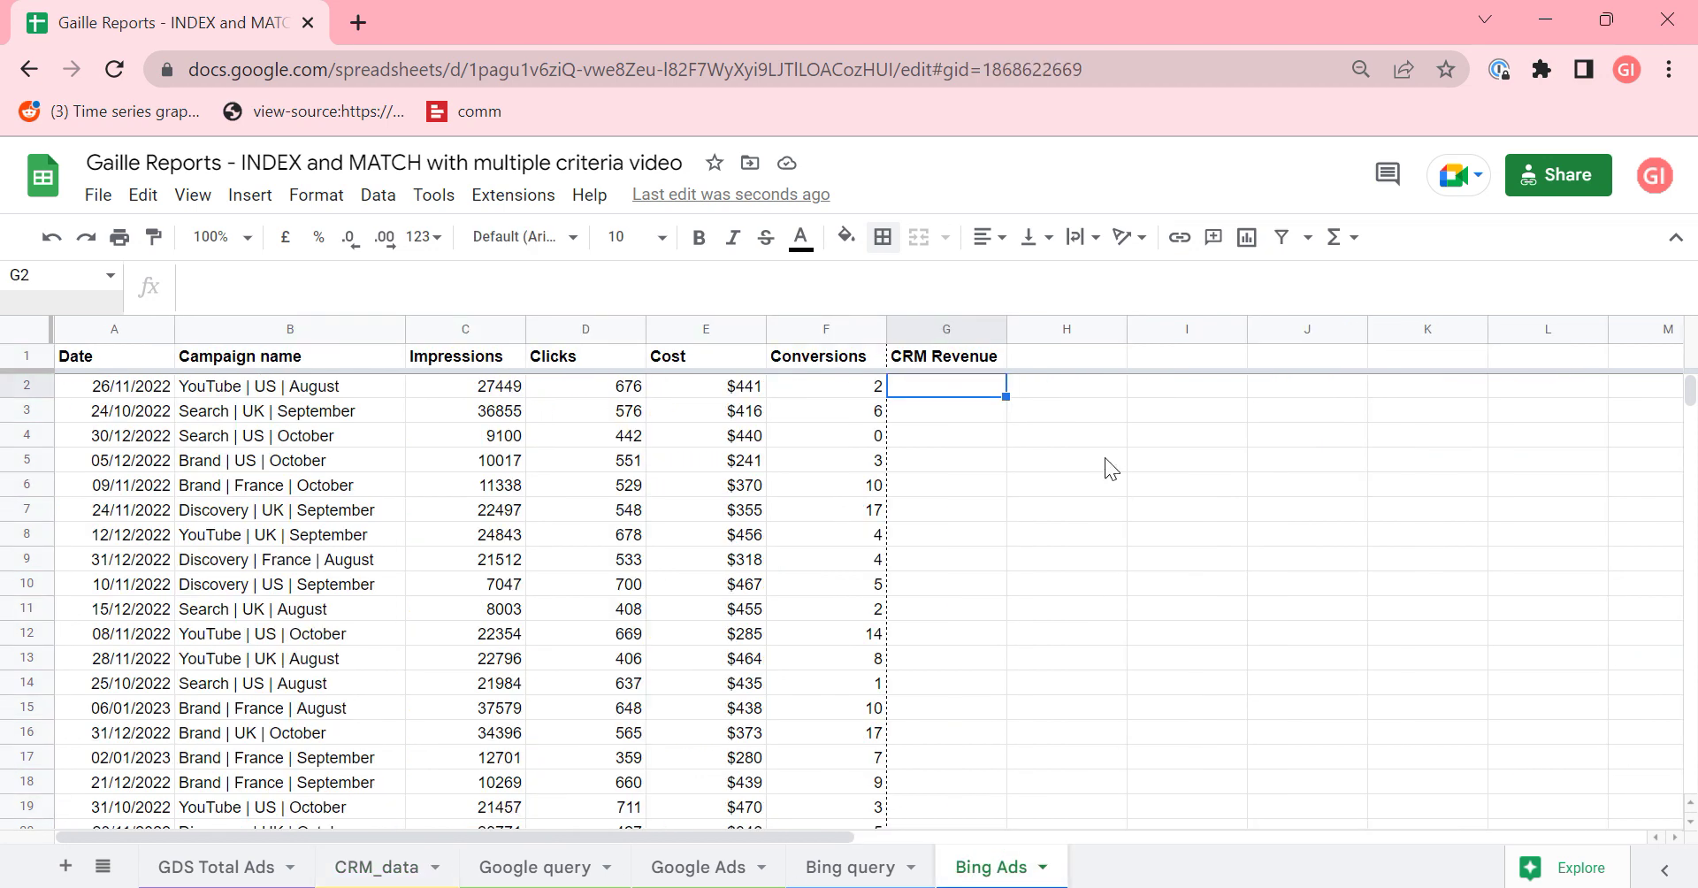
{"action": "left_click", "coordinate": [1089, 357]}
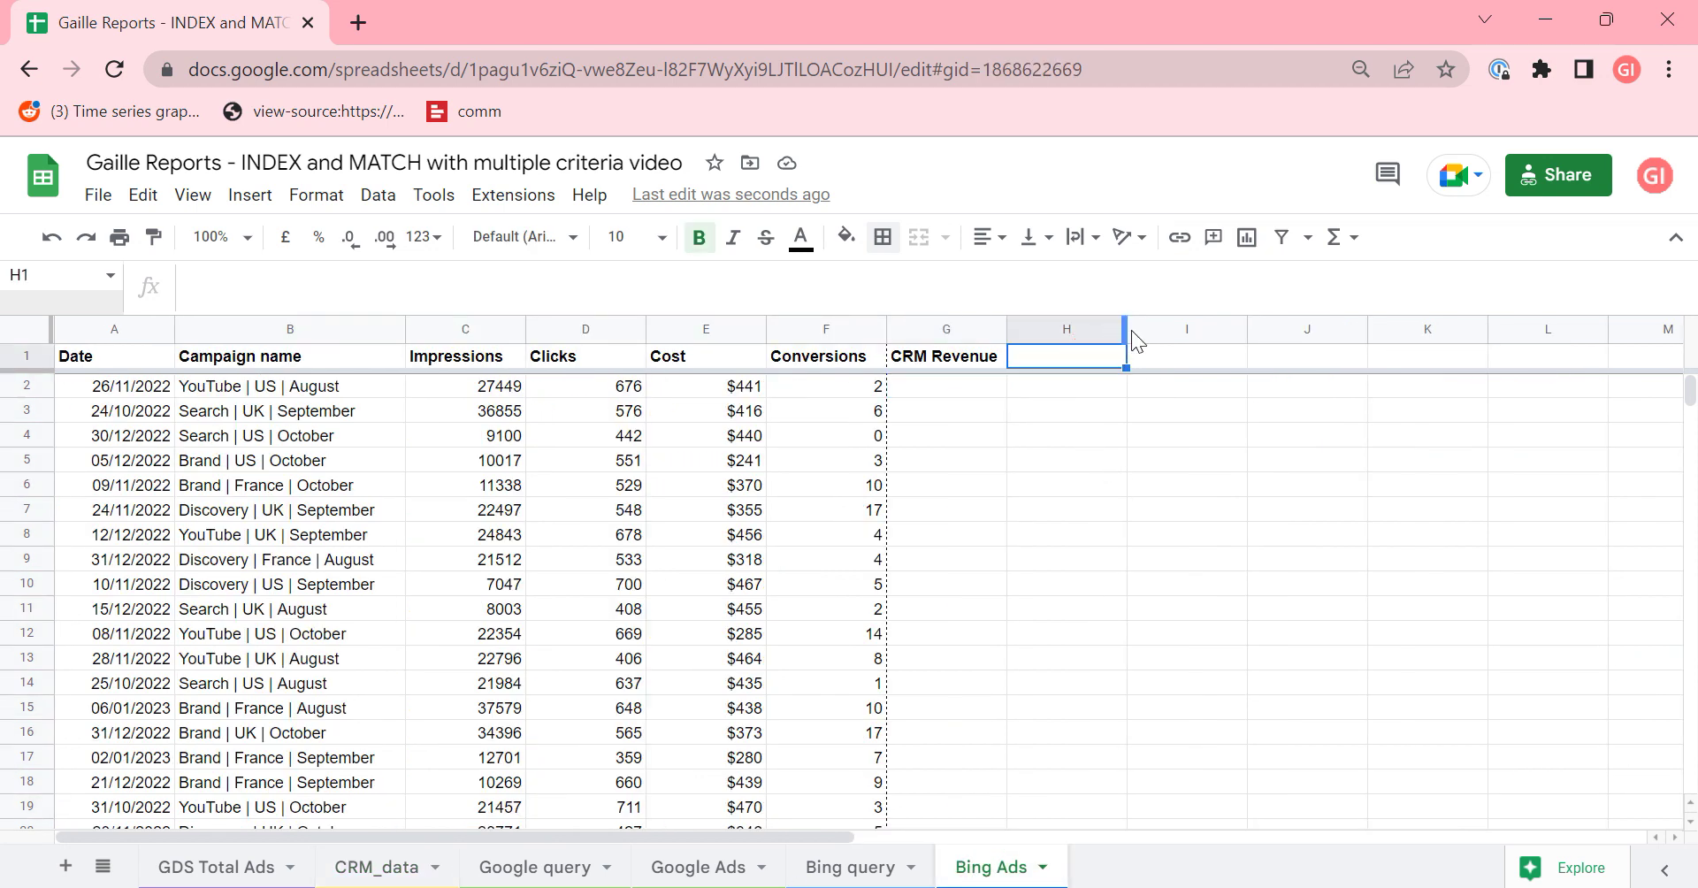
{"action": "left_click_drag", "start_coordinate": [1125, 331], "coordinate": [1056, 331]}
- Enter the formula =UNIQUE(CRM_data!C:C) in cell I1 of the Bing Ads sheet to list the UTM sources
{"action": "left_click", "coordinate": [1108, 358]}
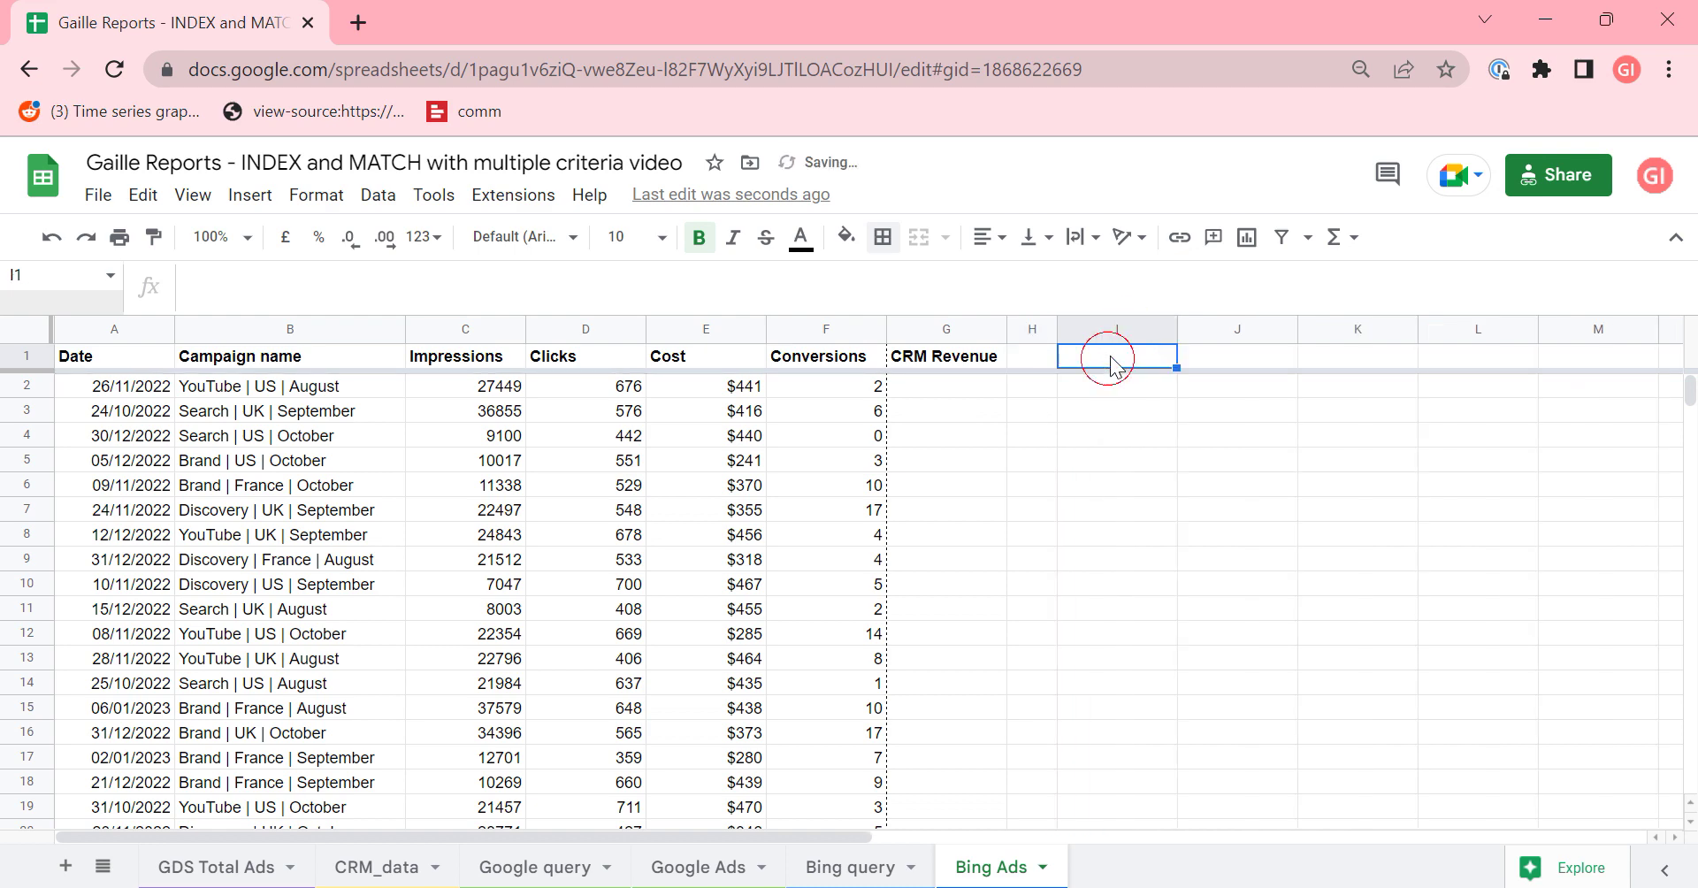
{"action": "type", "text": "=uni"}
{"action": "key", "text": "Tab"}
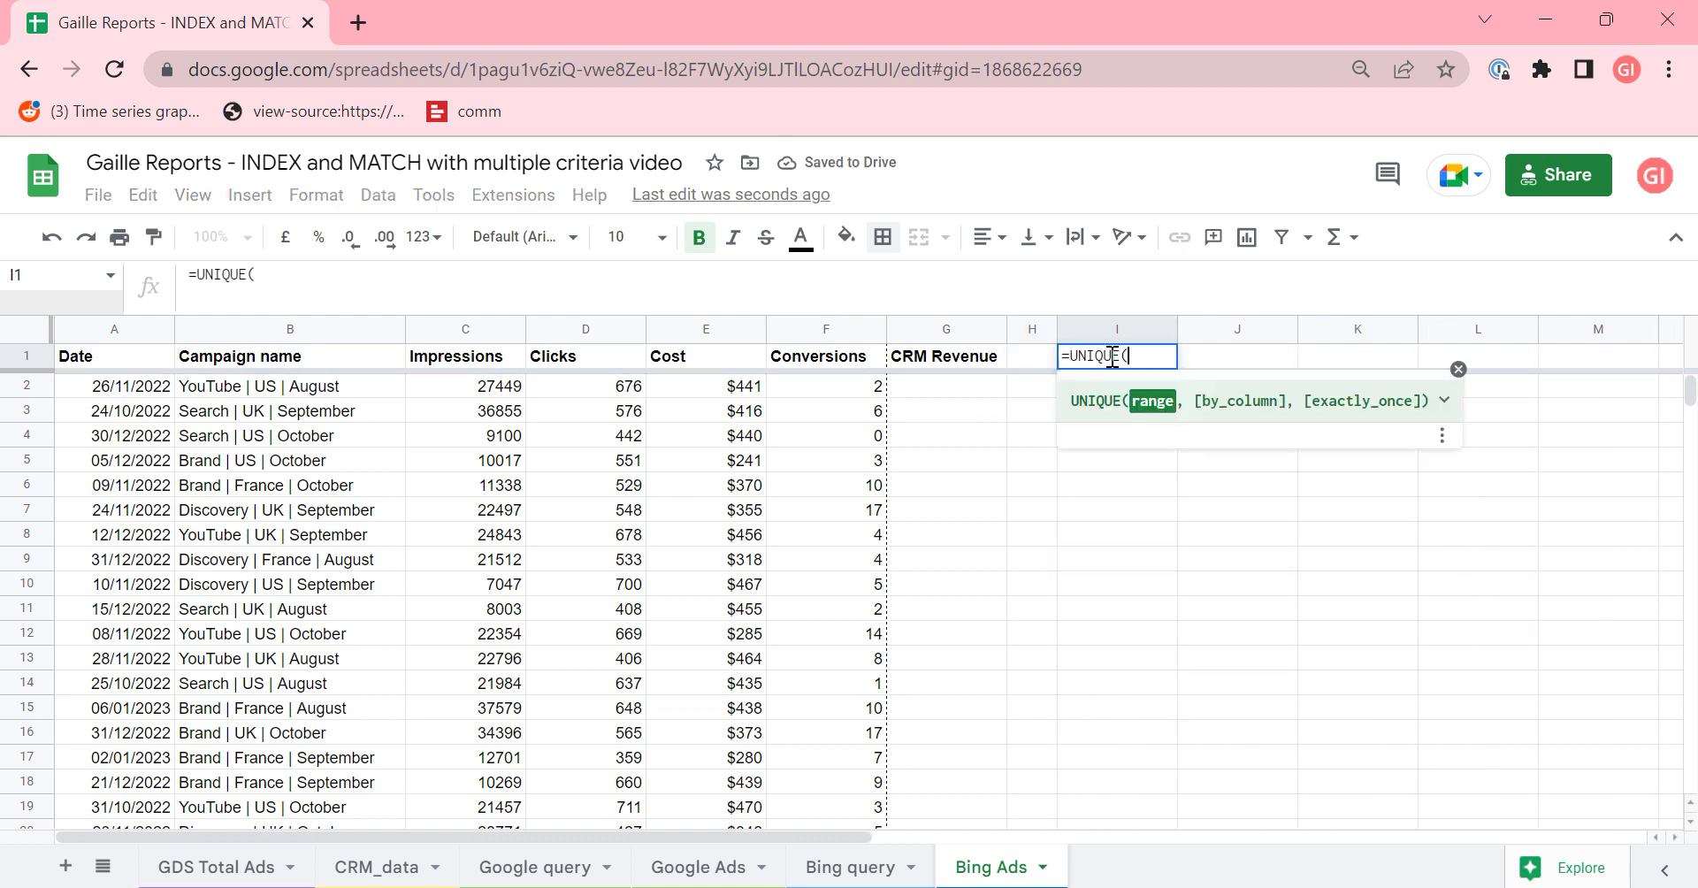
{"action": "left_click", "coordinate": [387, 867]}
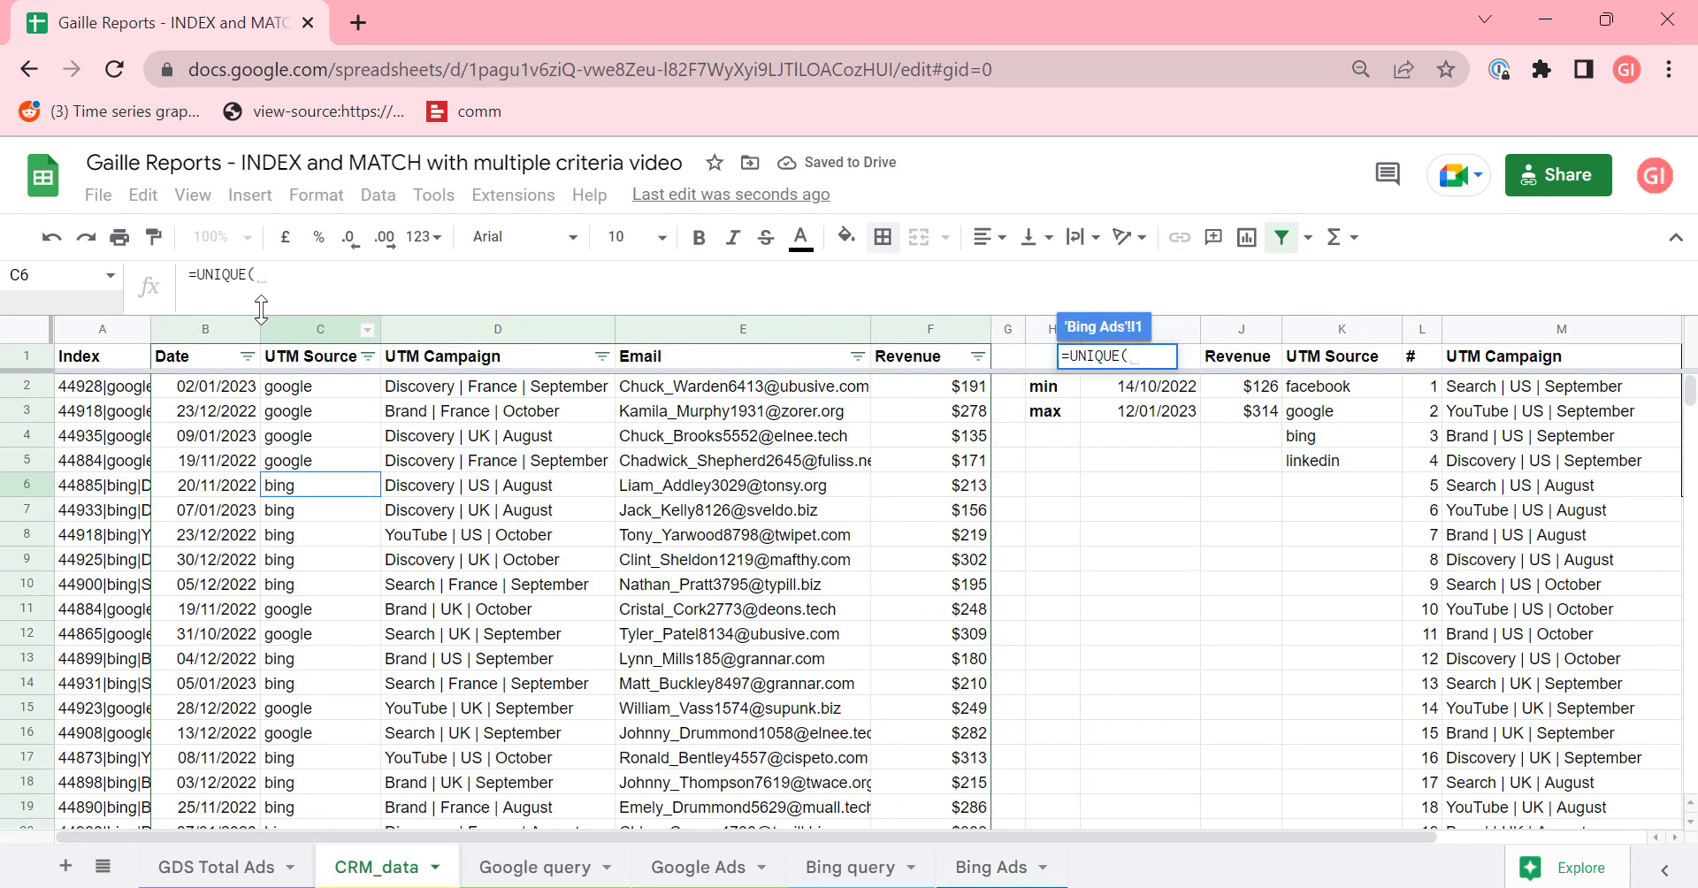
{"action": "left_click", "coordinate": [309, 329]}
{"action": "key", "text": "Return"}
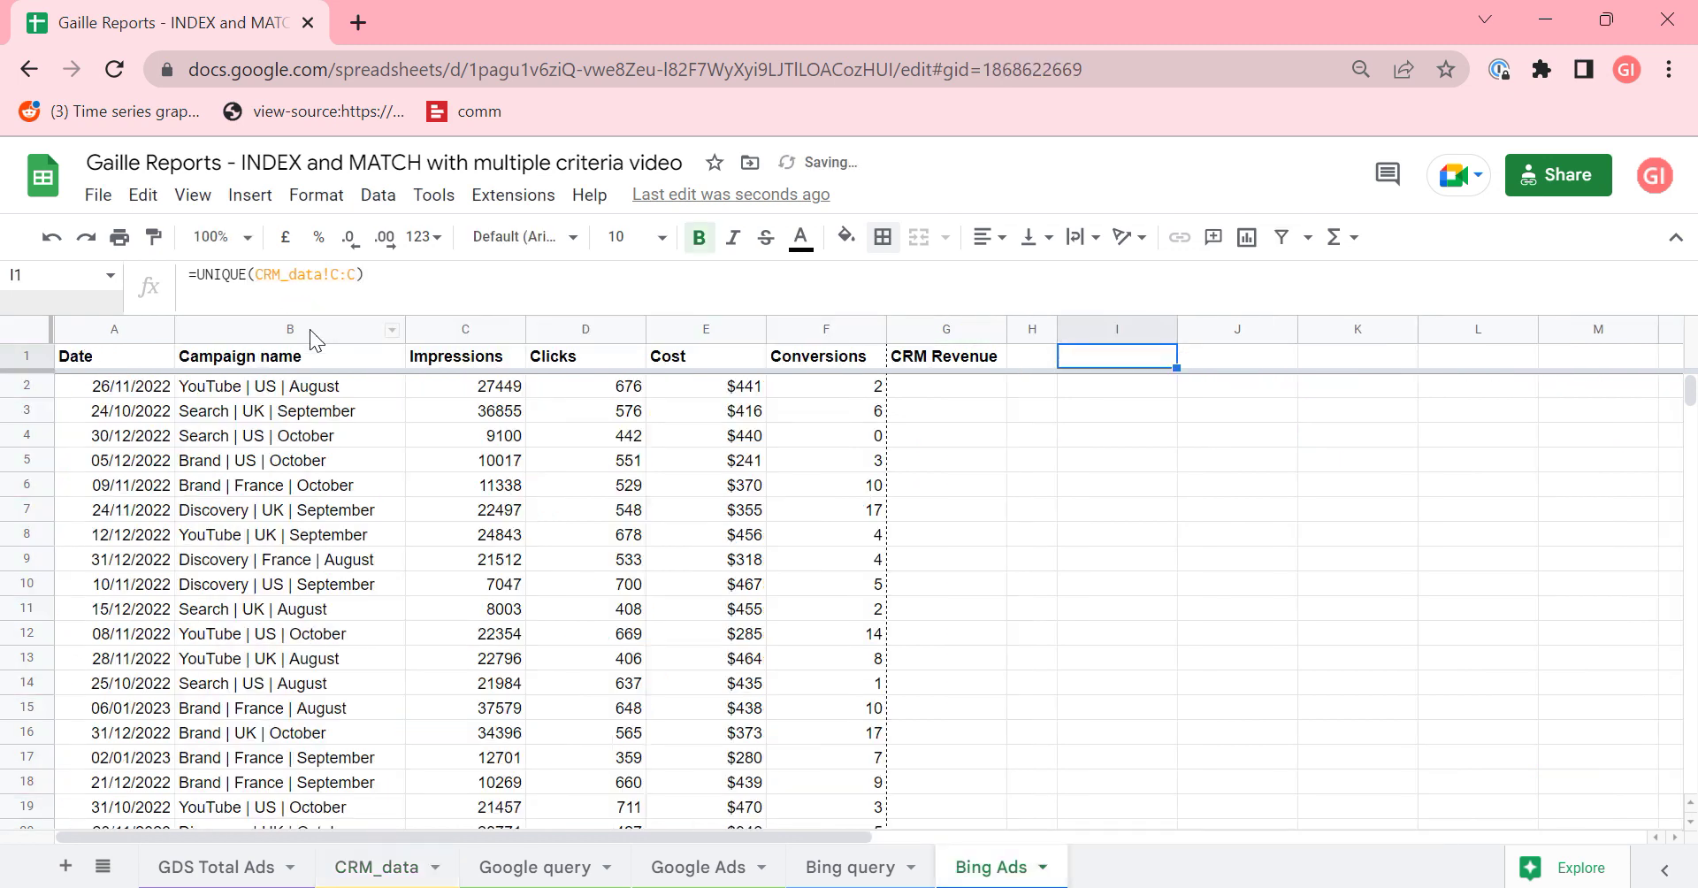
- Replace the UNIQUE formula results in I1:I4 with static values
{"action": "left_click", "coordinate": [1113, 408]}
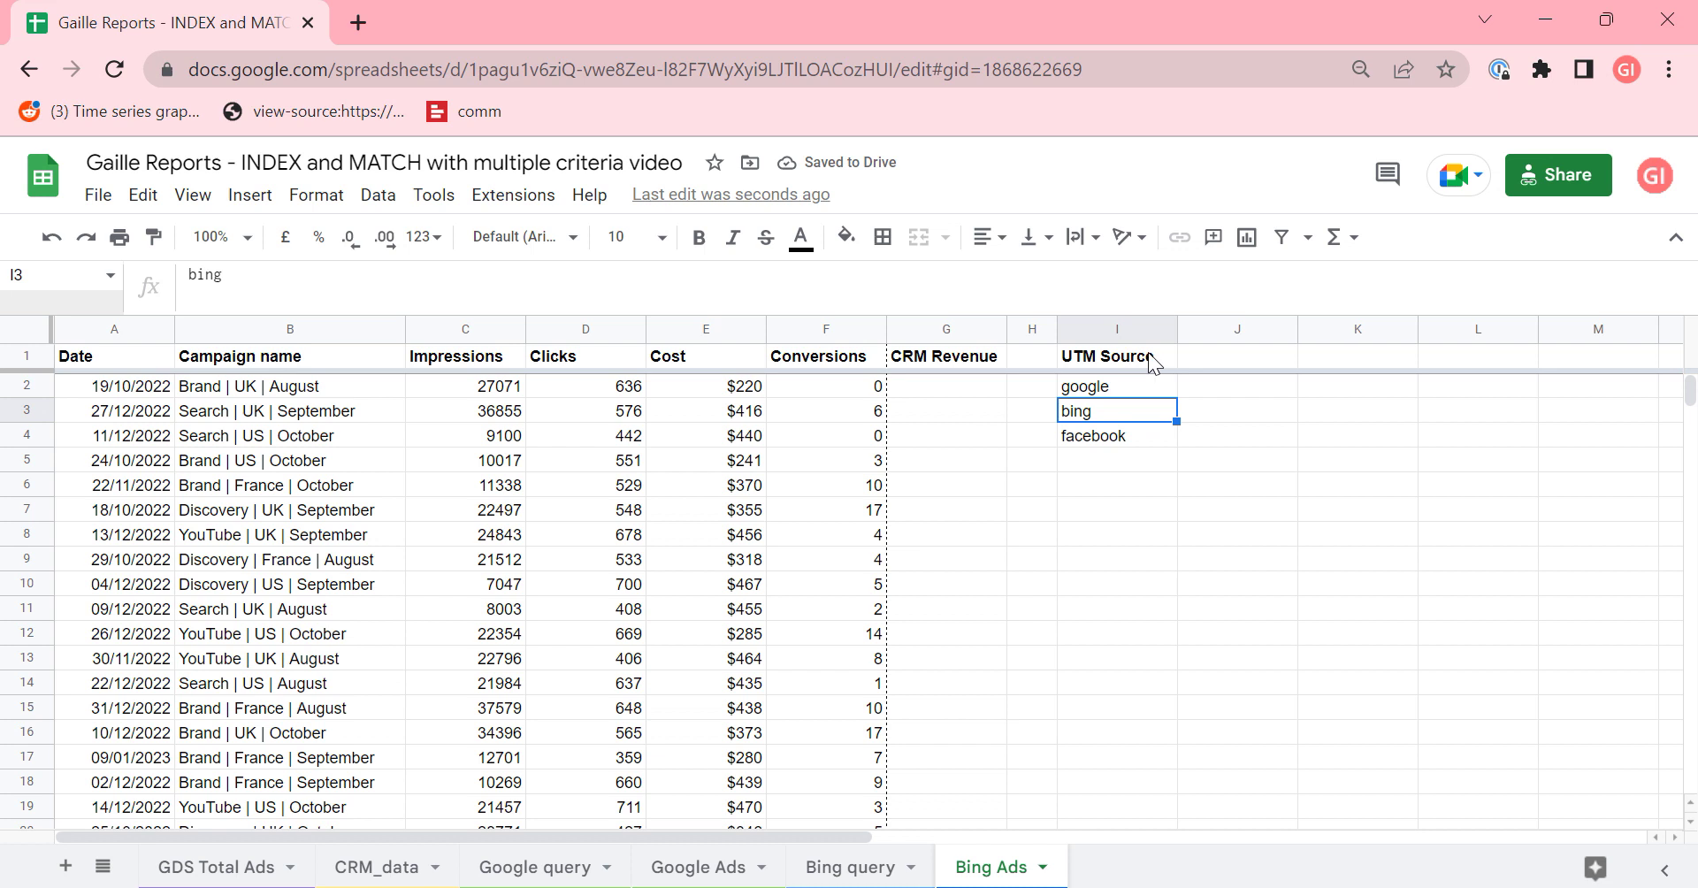
{"action": "left_click_drag", "start_coordinate": [1152, 363], "coordinate": [1125, 437]}
{"action": "key", "text": "ctrl+c"}
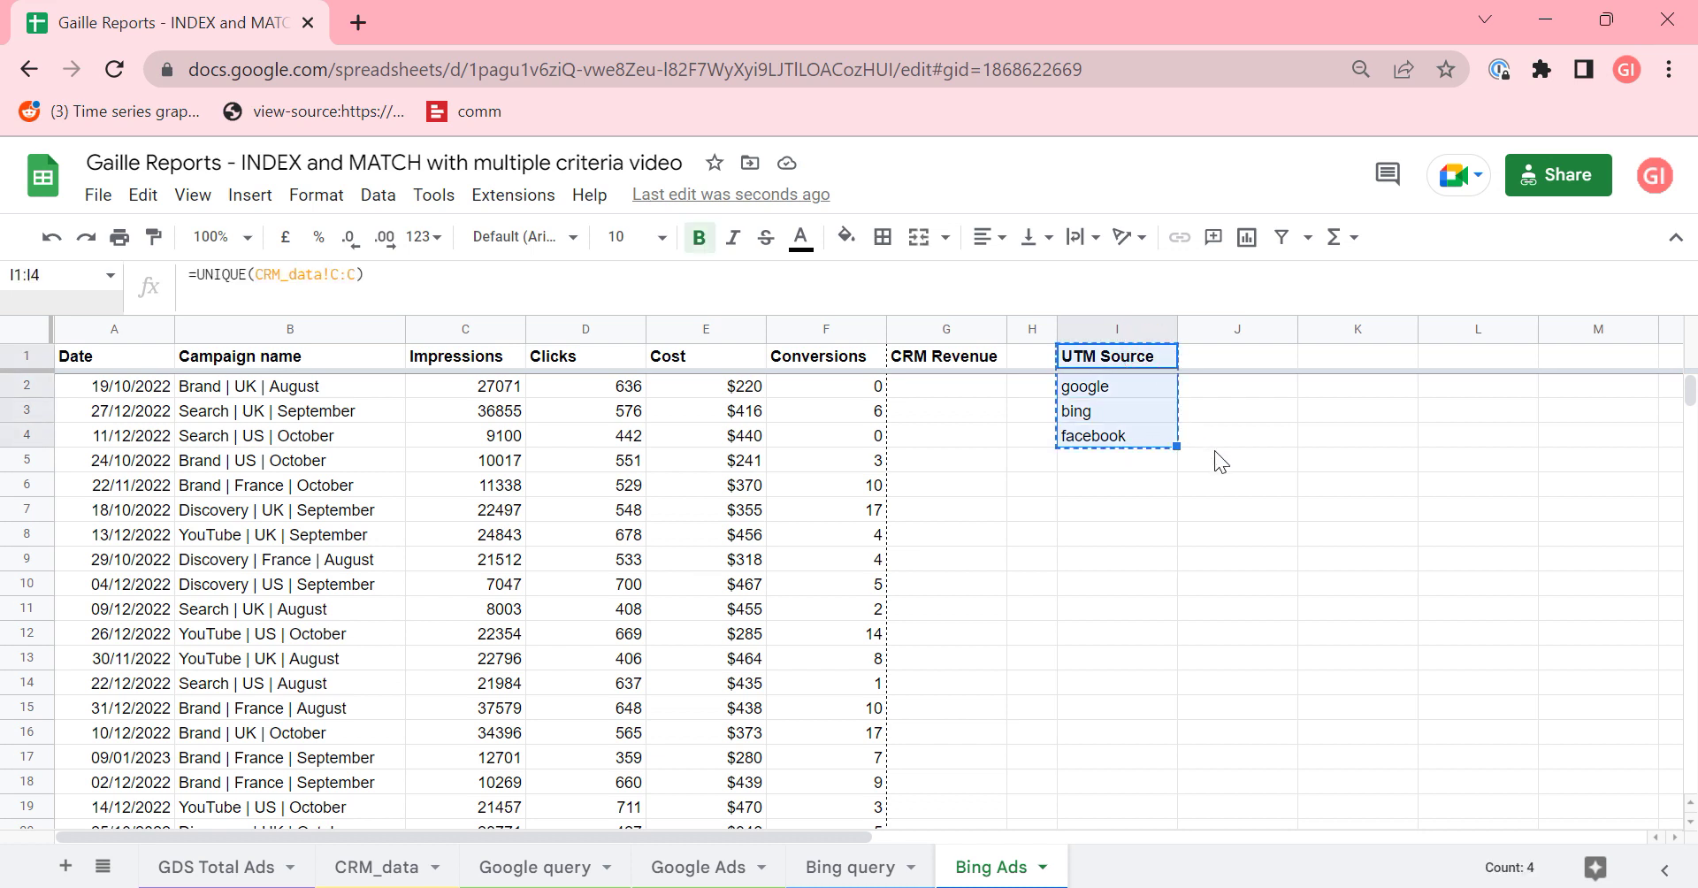
{"action": "key", "text": "ctrl+shift+v"}
{"action": "left_click", "coordinate": [1136, 403]}
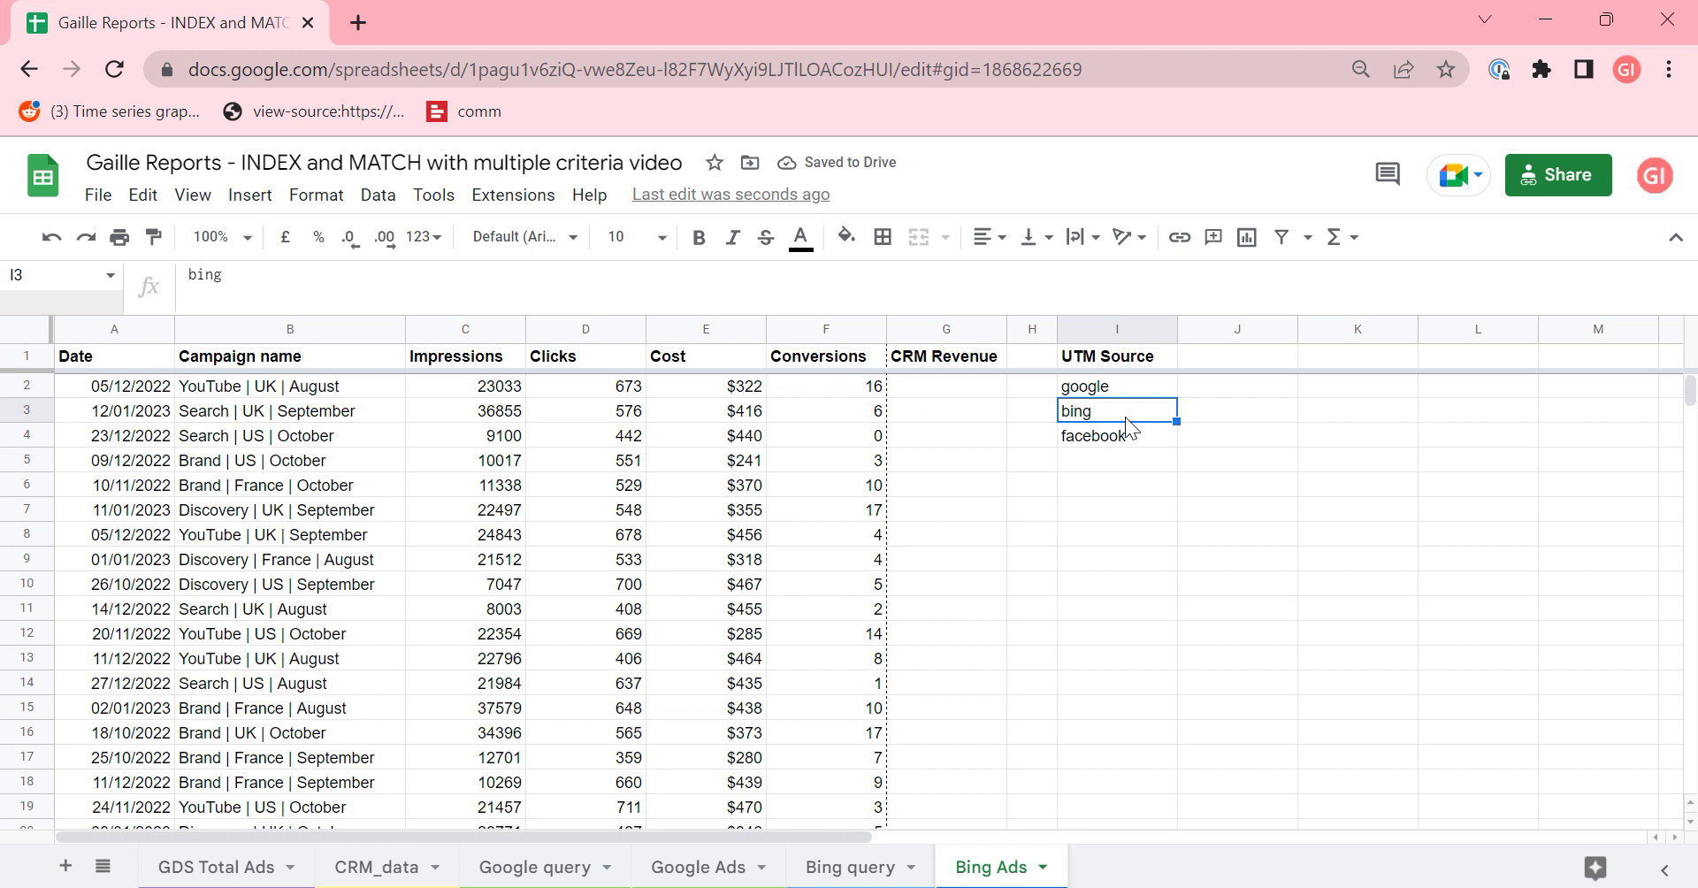
- Enter bing in cell J1 beside the UTM Source label and clear the source list in I2:I4
{"action": "left_click", "coordinate": [1225, 361]}
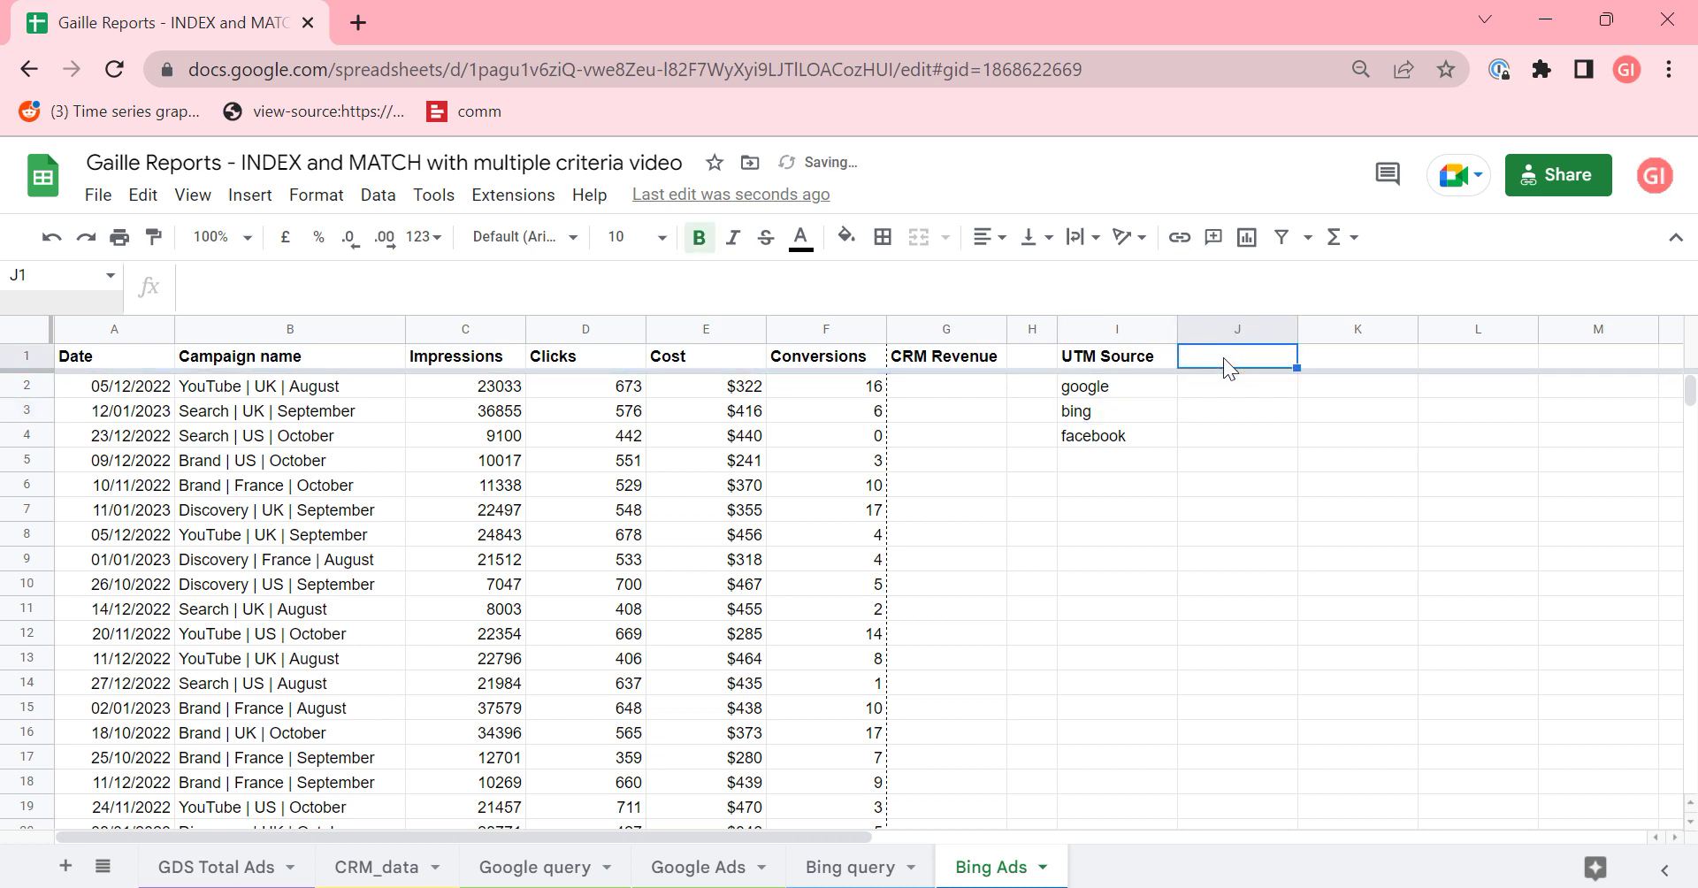
{"action": "type", "text": "bing"}
{"action": "left_click_drag", "start_coordinate": [1141, 385], "coordinate": [1114, 467]}
{"action": "key", "text": "Delete"}
- Narrow column J, which holds the UTM source value
{"action": "left_click_drag", "start_coordinate": [1275, 435], "coordinate": [1275, 410]}
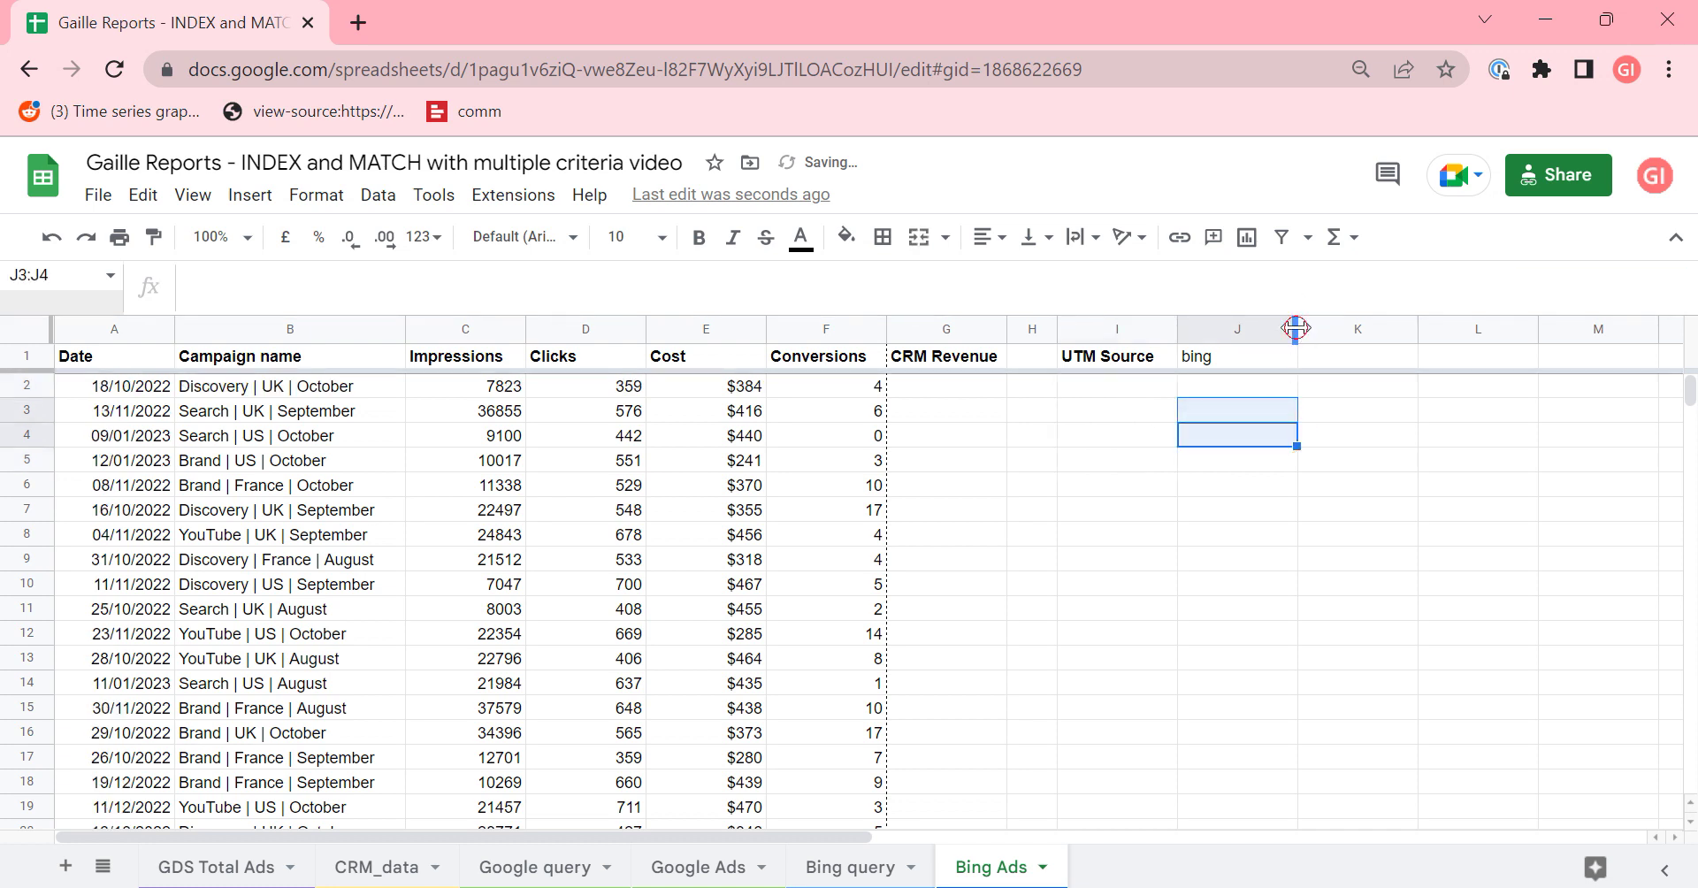
{"action": "left_click_drag", "start_coordinate": [1296, 329], "coordinate": [1259, 329]}
{"action": "left_click", "coordinate": [1208, 356]}
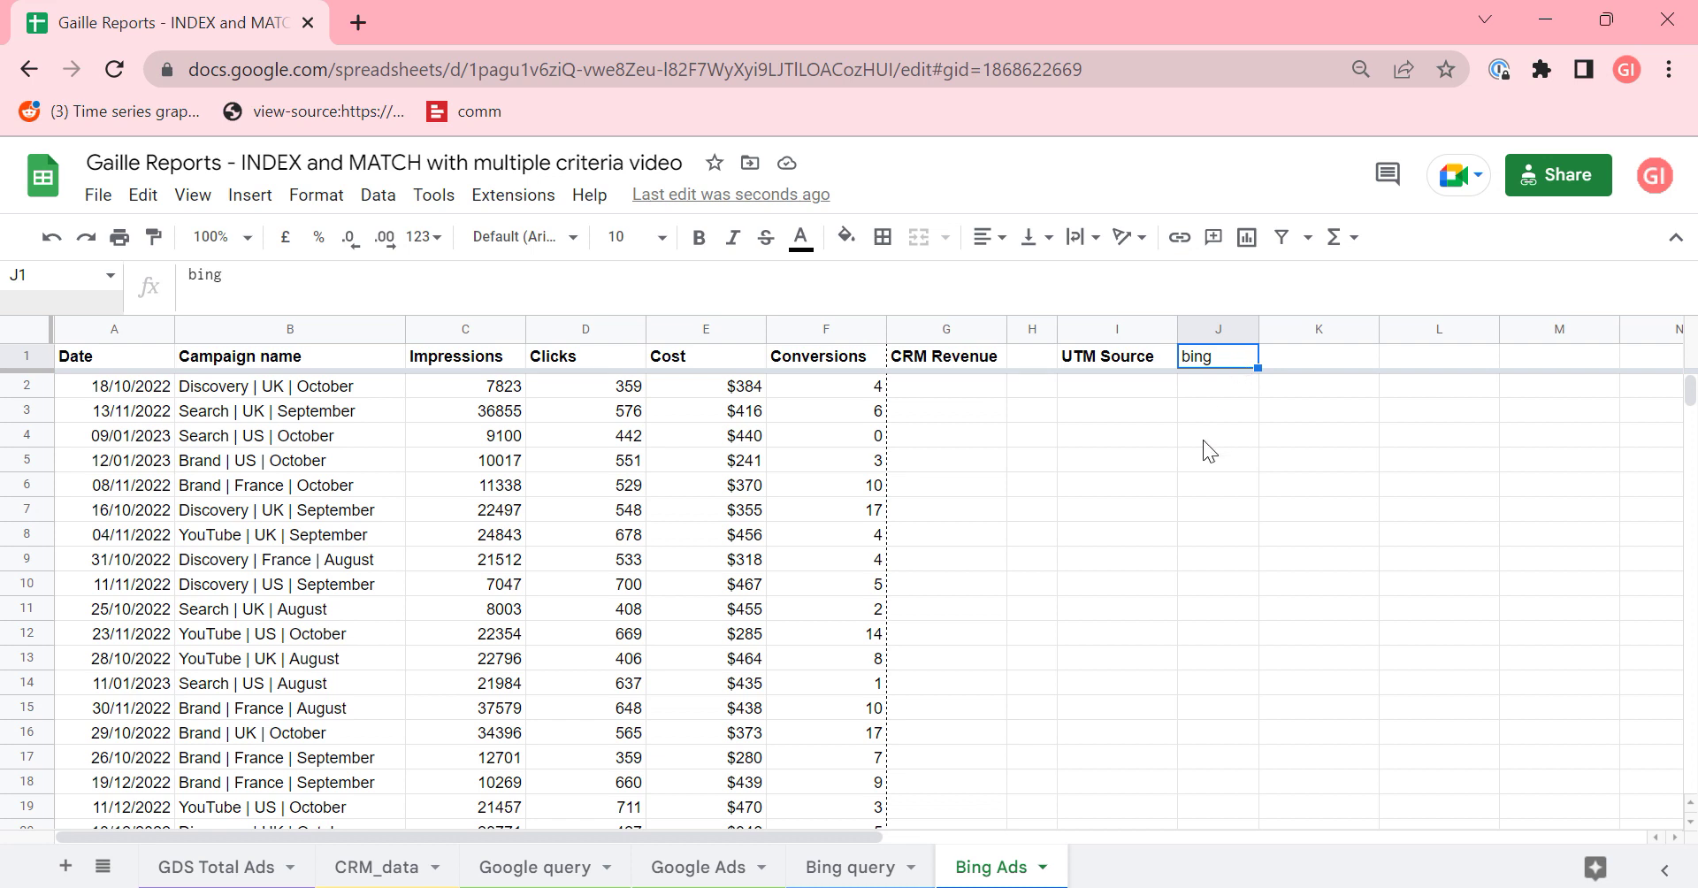
- Enter the label Option 1 in cell I3 and Index&Match in cell J3
{"action": "left_click", "coordinate": [961, 395]}
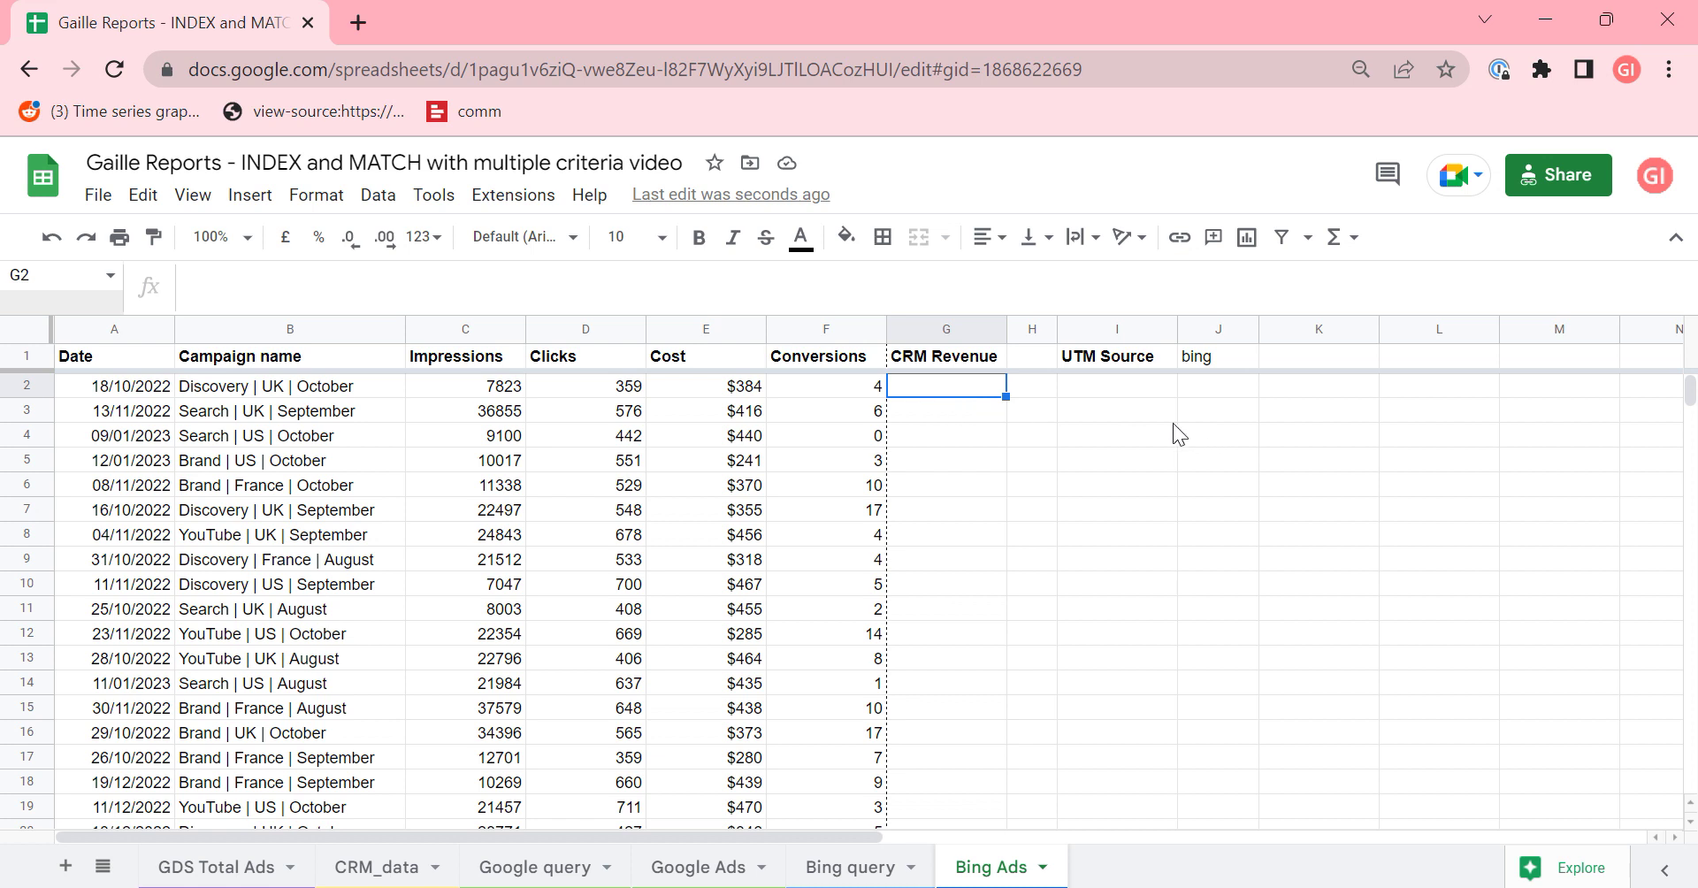
{"action": "left_click", "coordinate": [1139, 421]}
{"action": "type", "text": "Opt"}
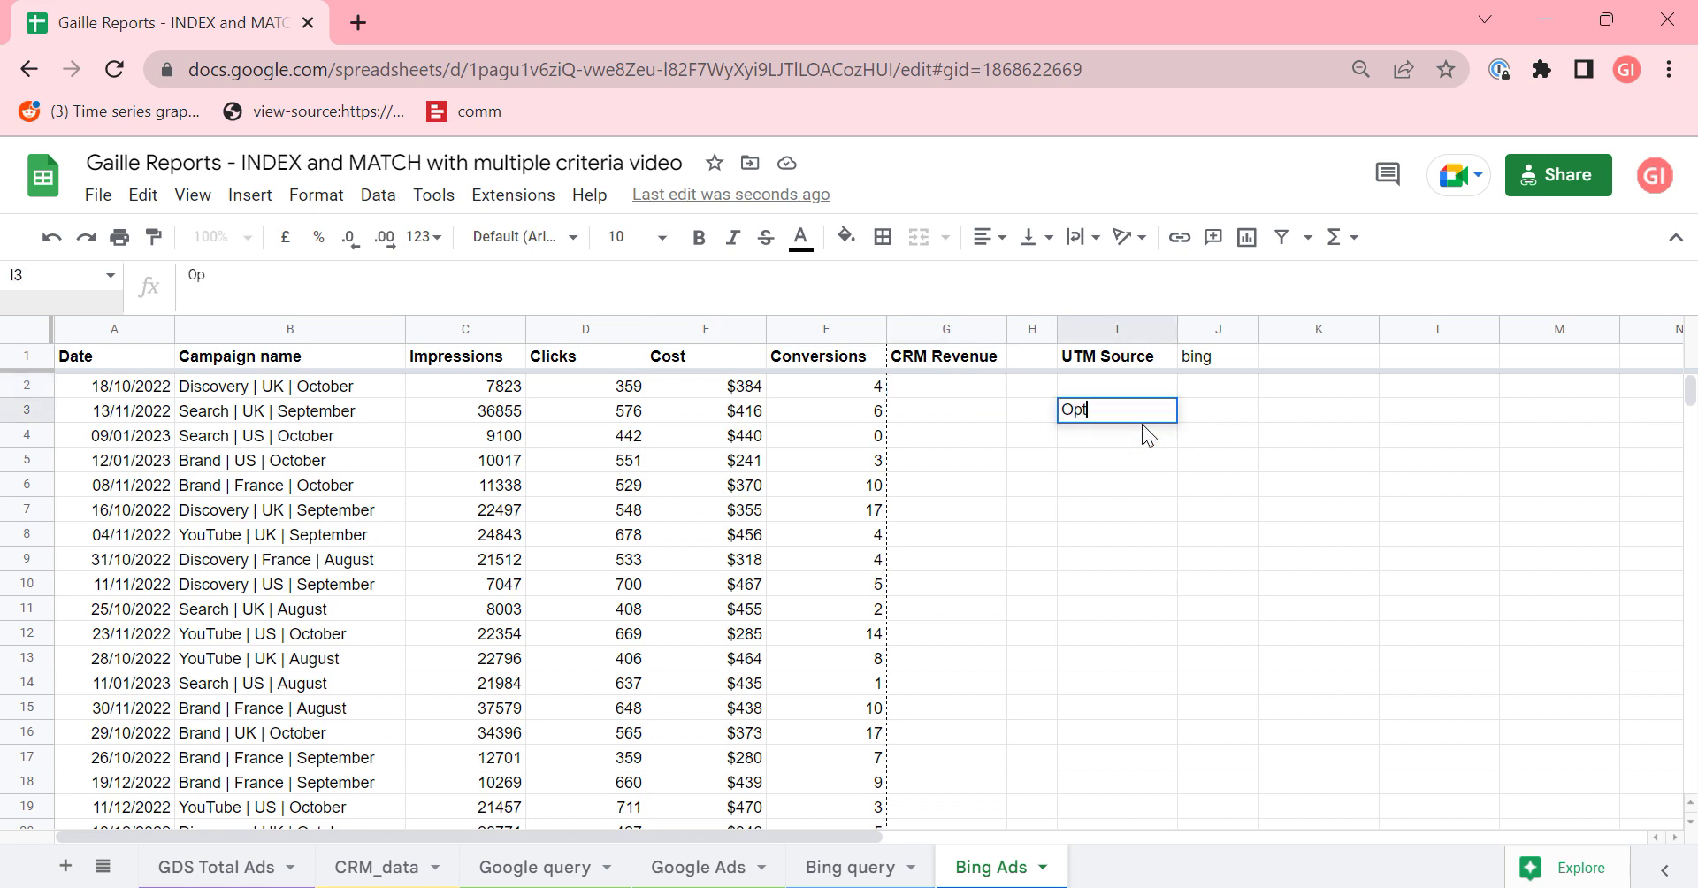
{"action": "type", "text": "ion 1"}
{"action": "key", "text": "Tab"}
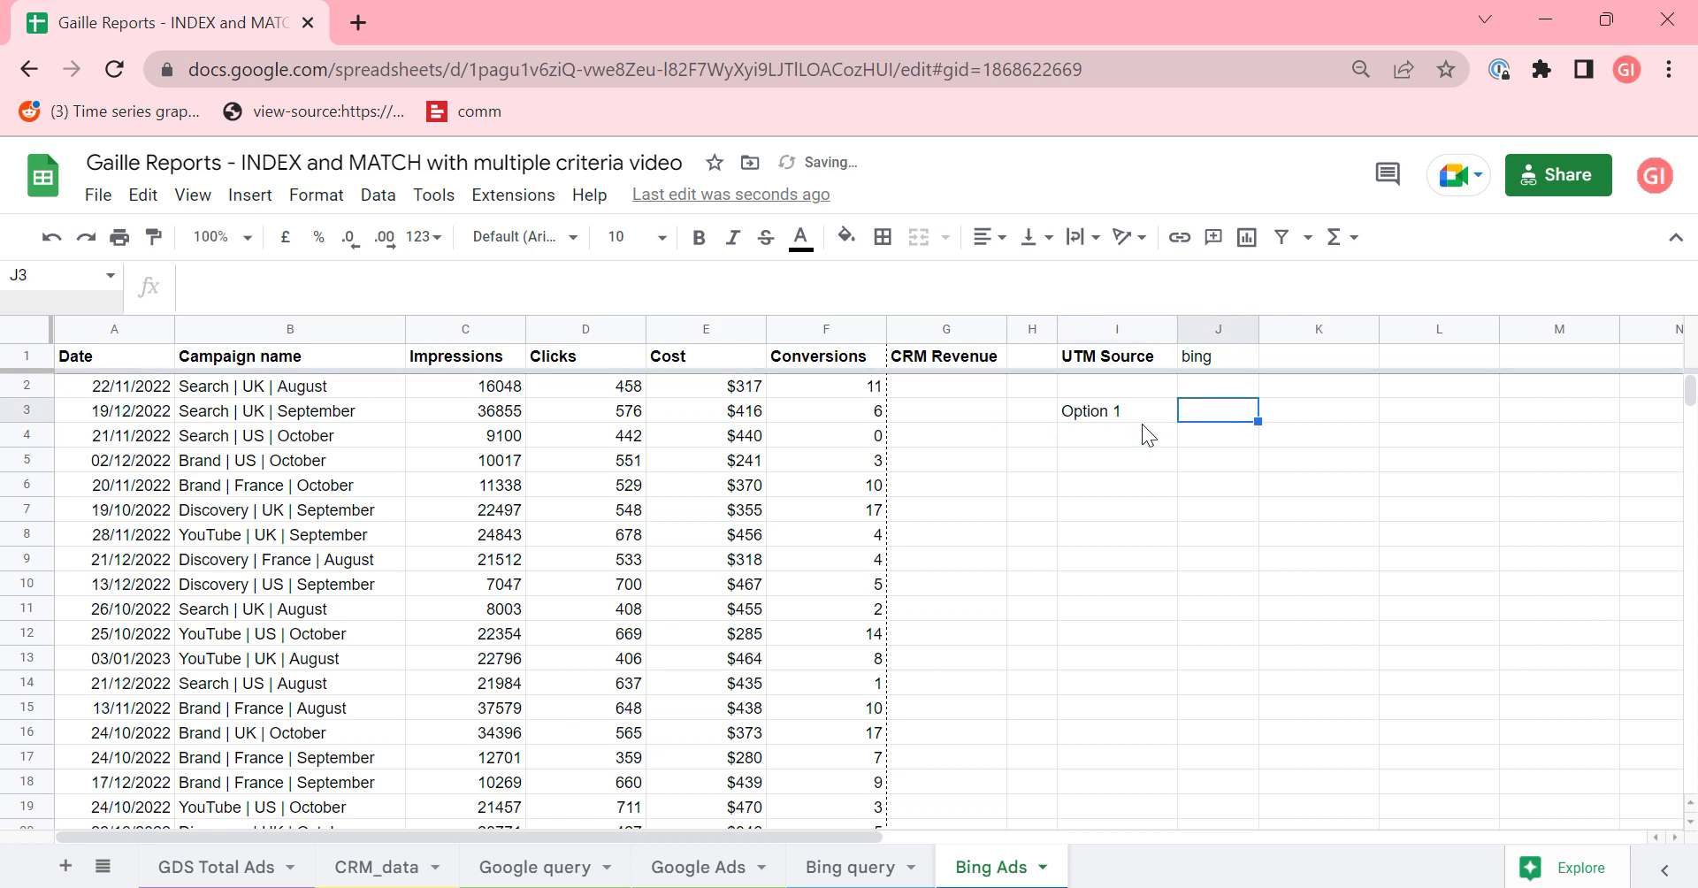
{"action": "type", "text": "Index&"}
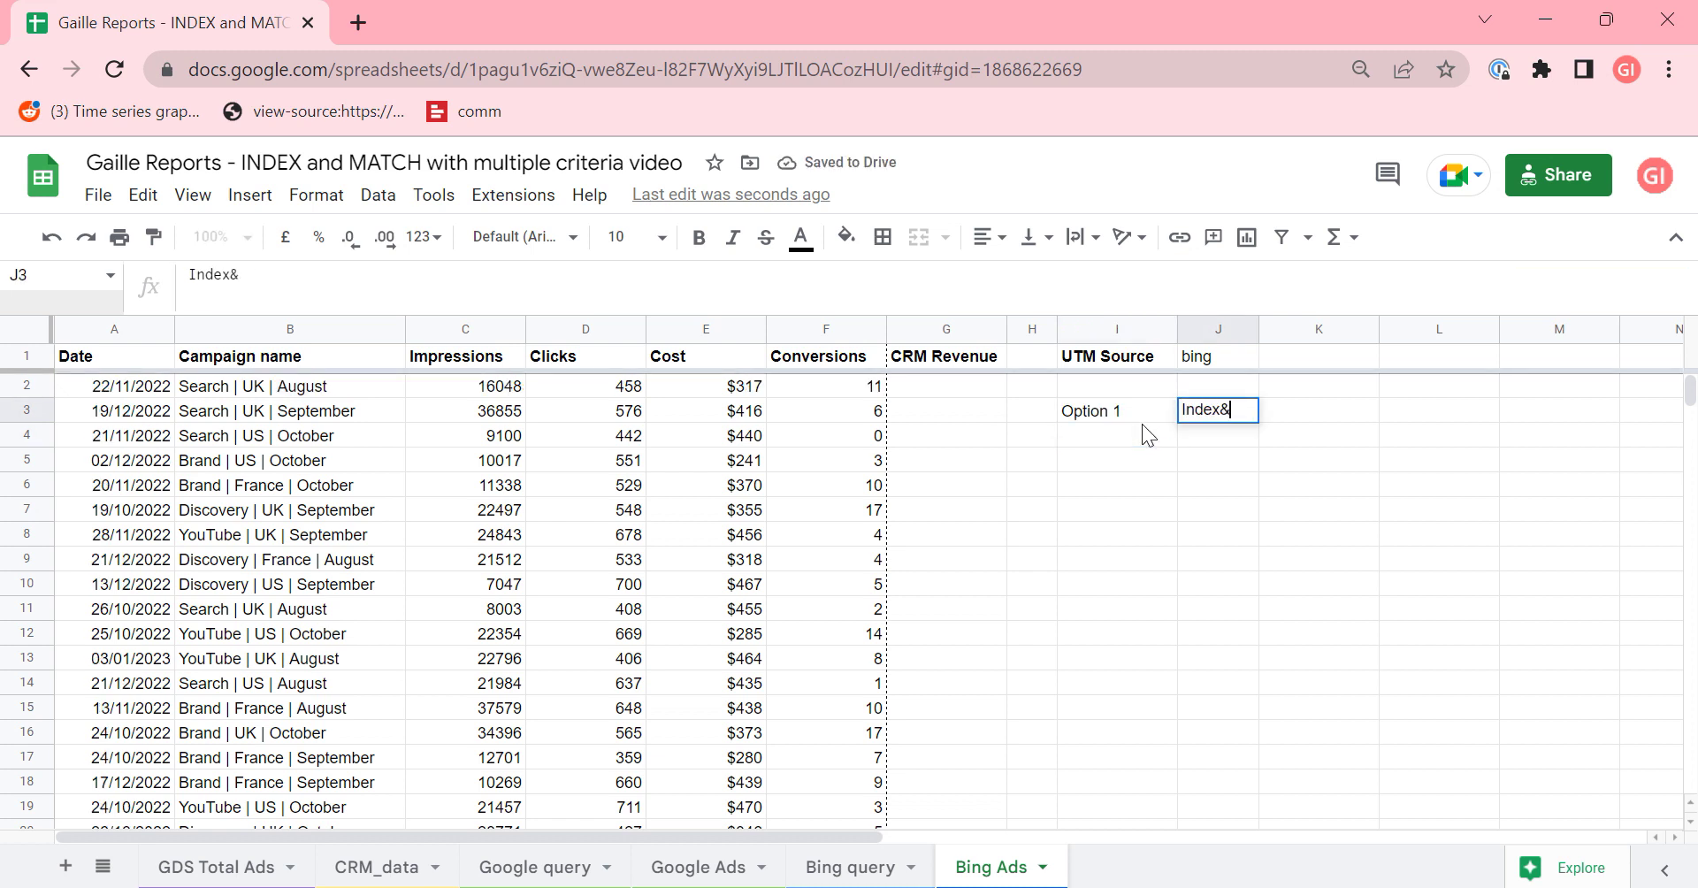
{"action": "type", "text": "Match"}
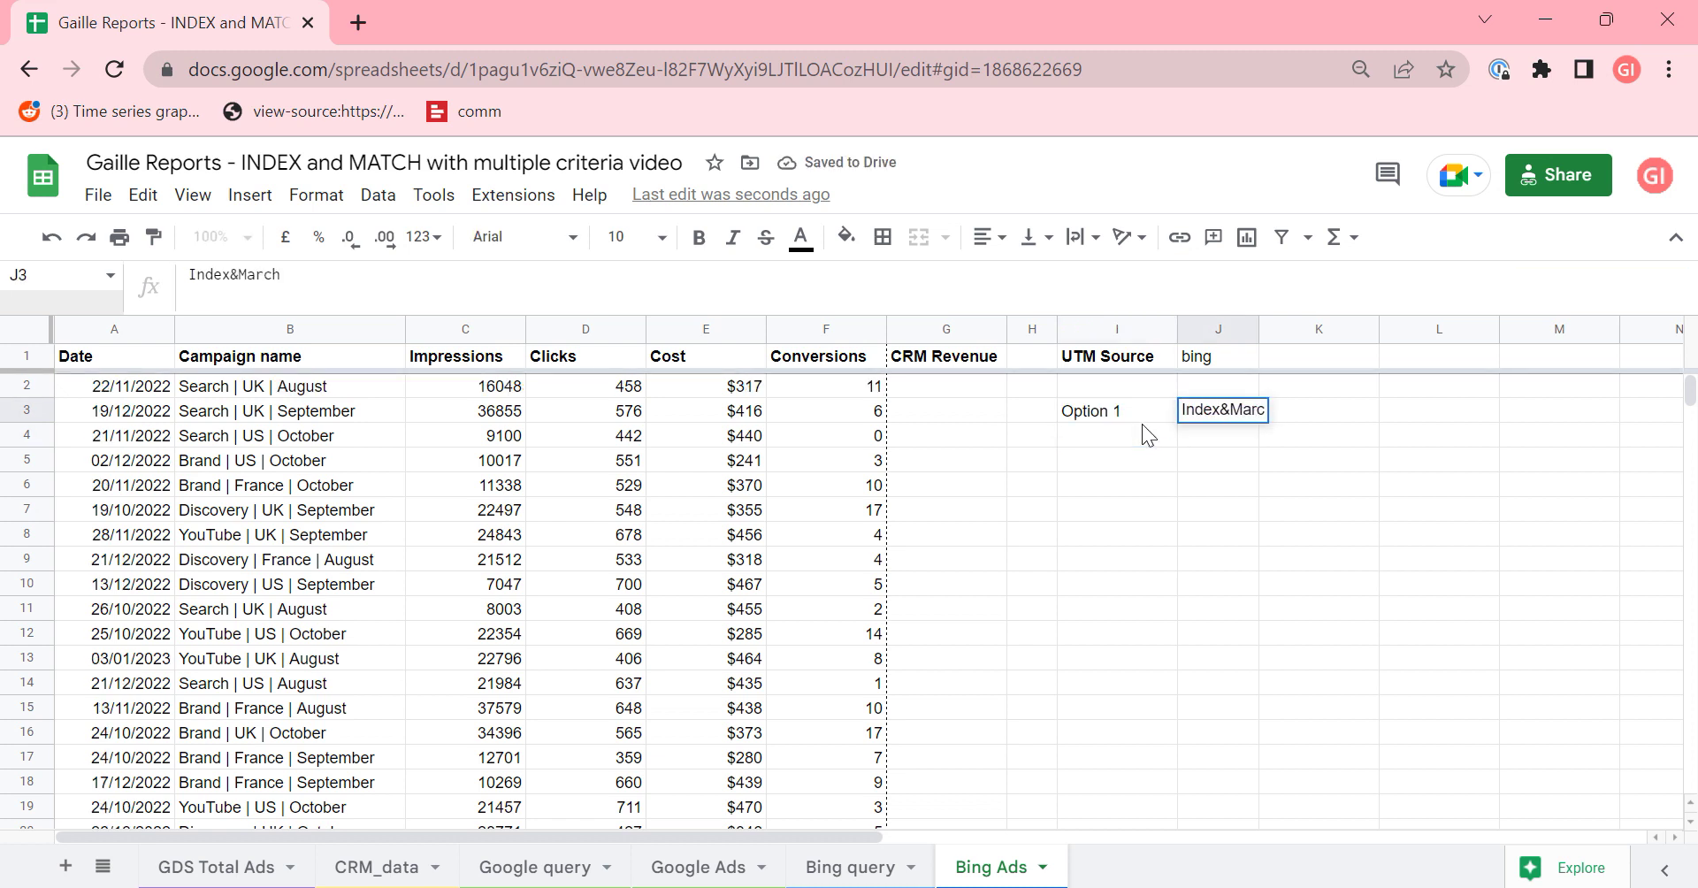
{"action": "key", "text": "BackSpace"}
{"action": "key", "text": "BackSpace"}
{"action": "type", "text": "ch"}
{"action": "key", "text": "Return"}
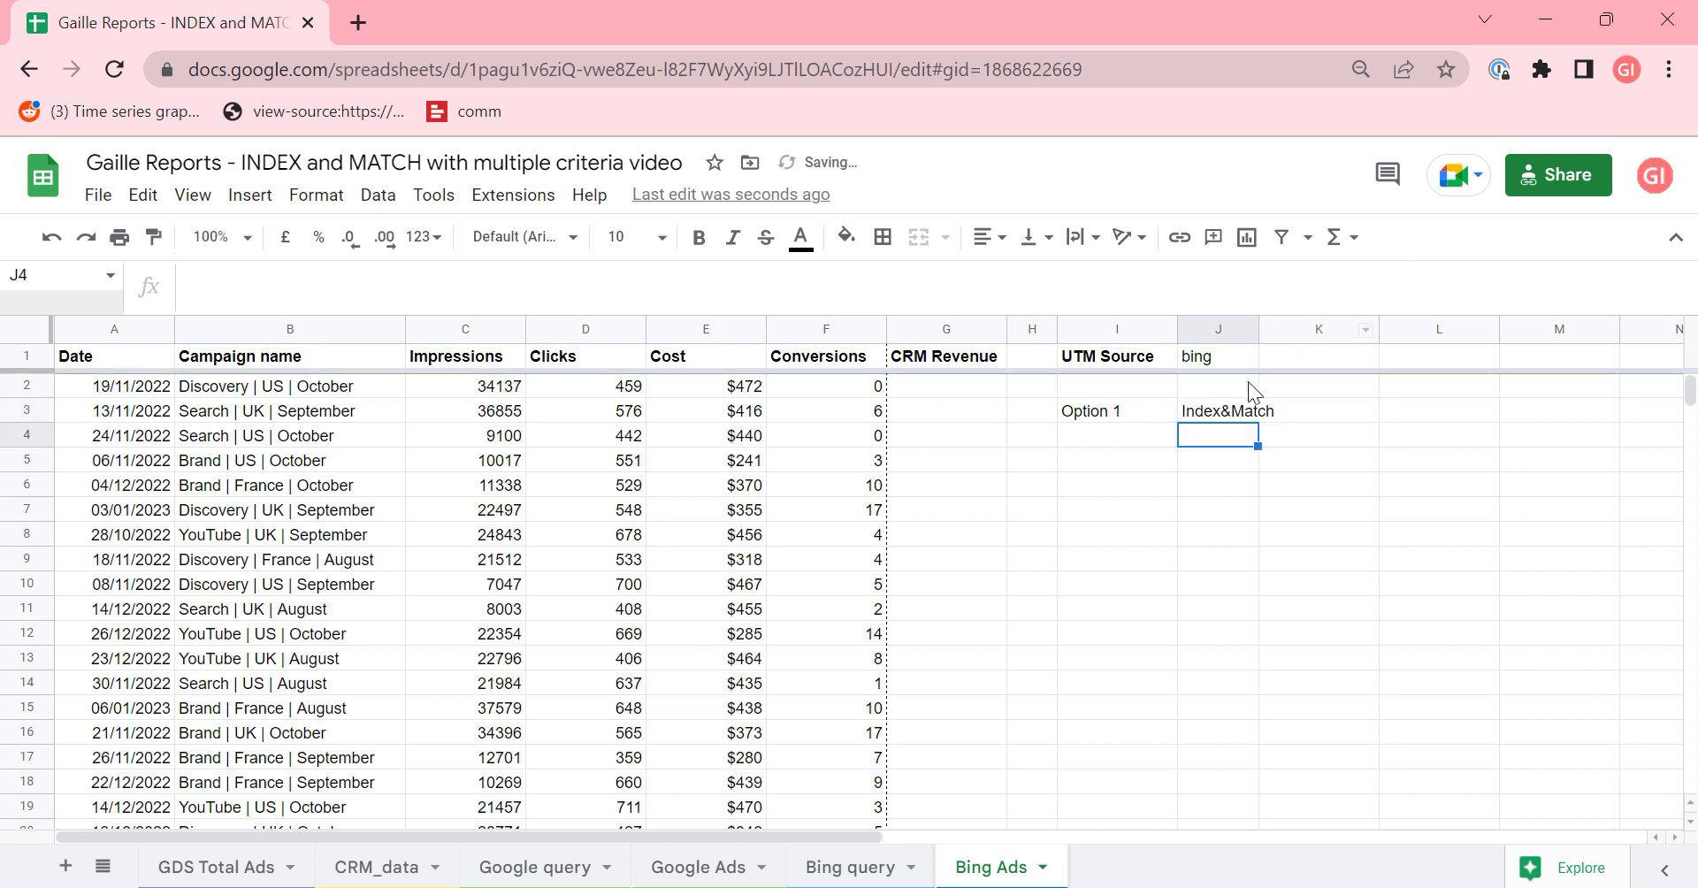
- Start an INDEX formula in G2 of the Bing Ads sheet with the revenue column CRM_data!F:F as its reference
{"action": "left_click", "coordinate": [989, 391]}
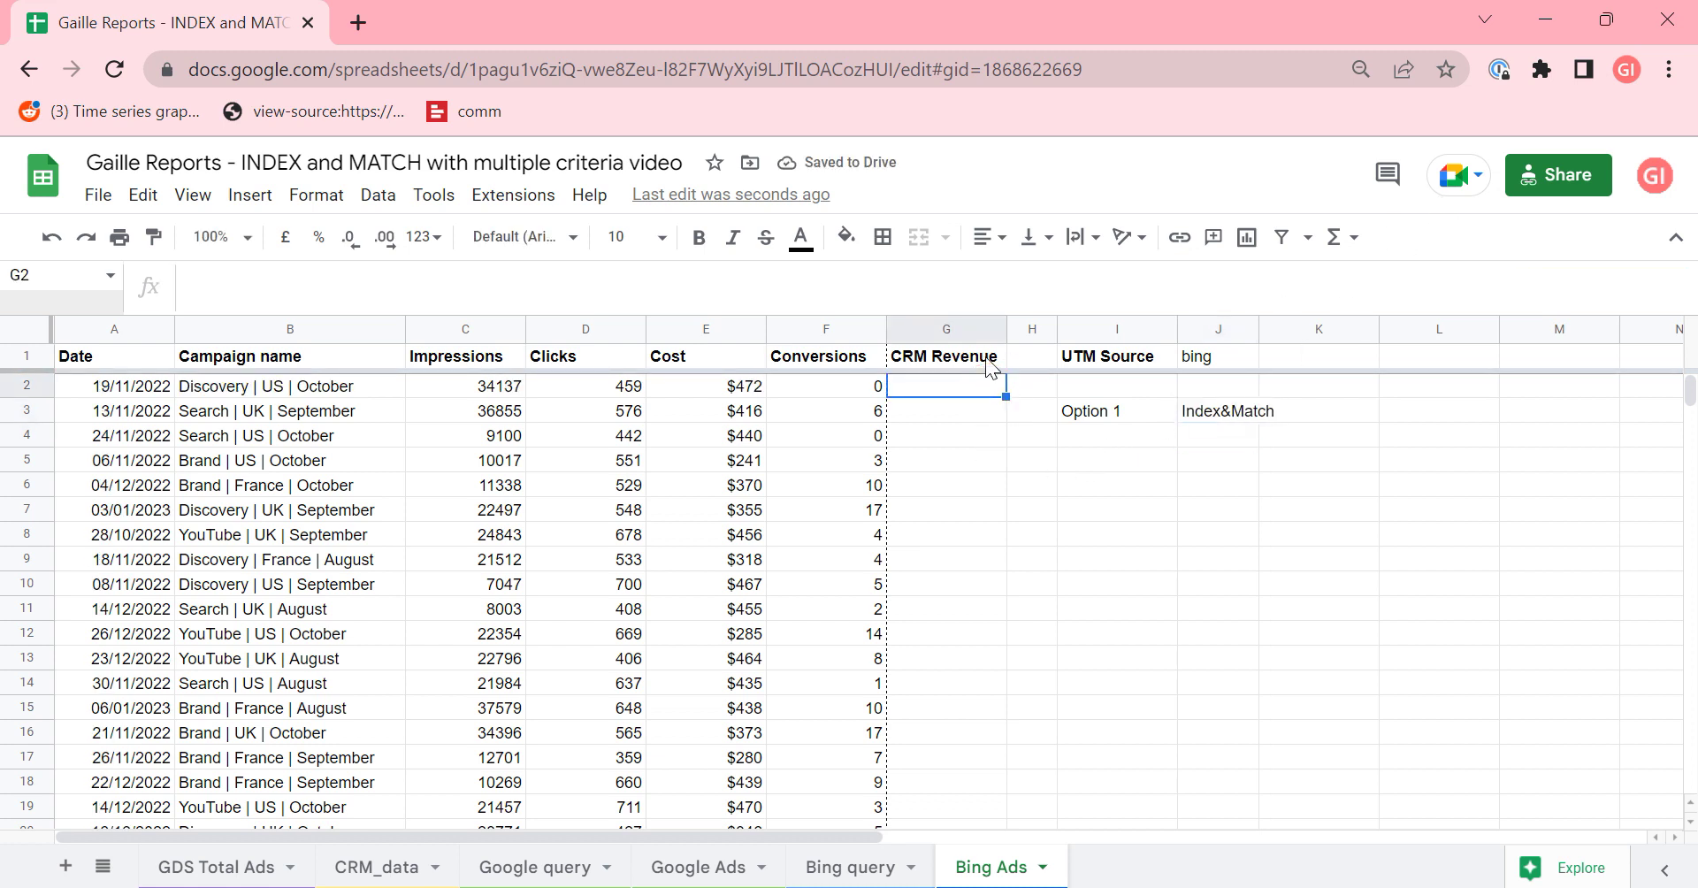
{"action": "type", "text": "="}
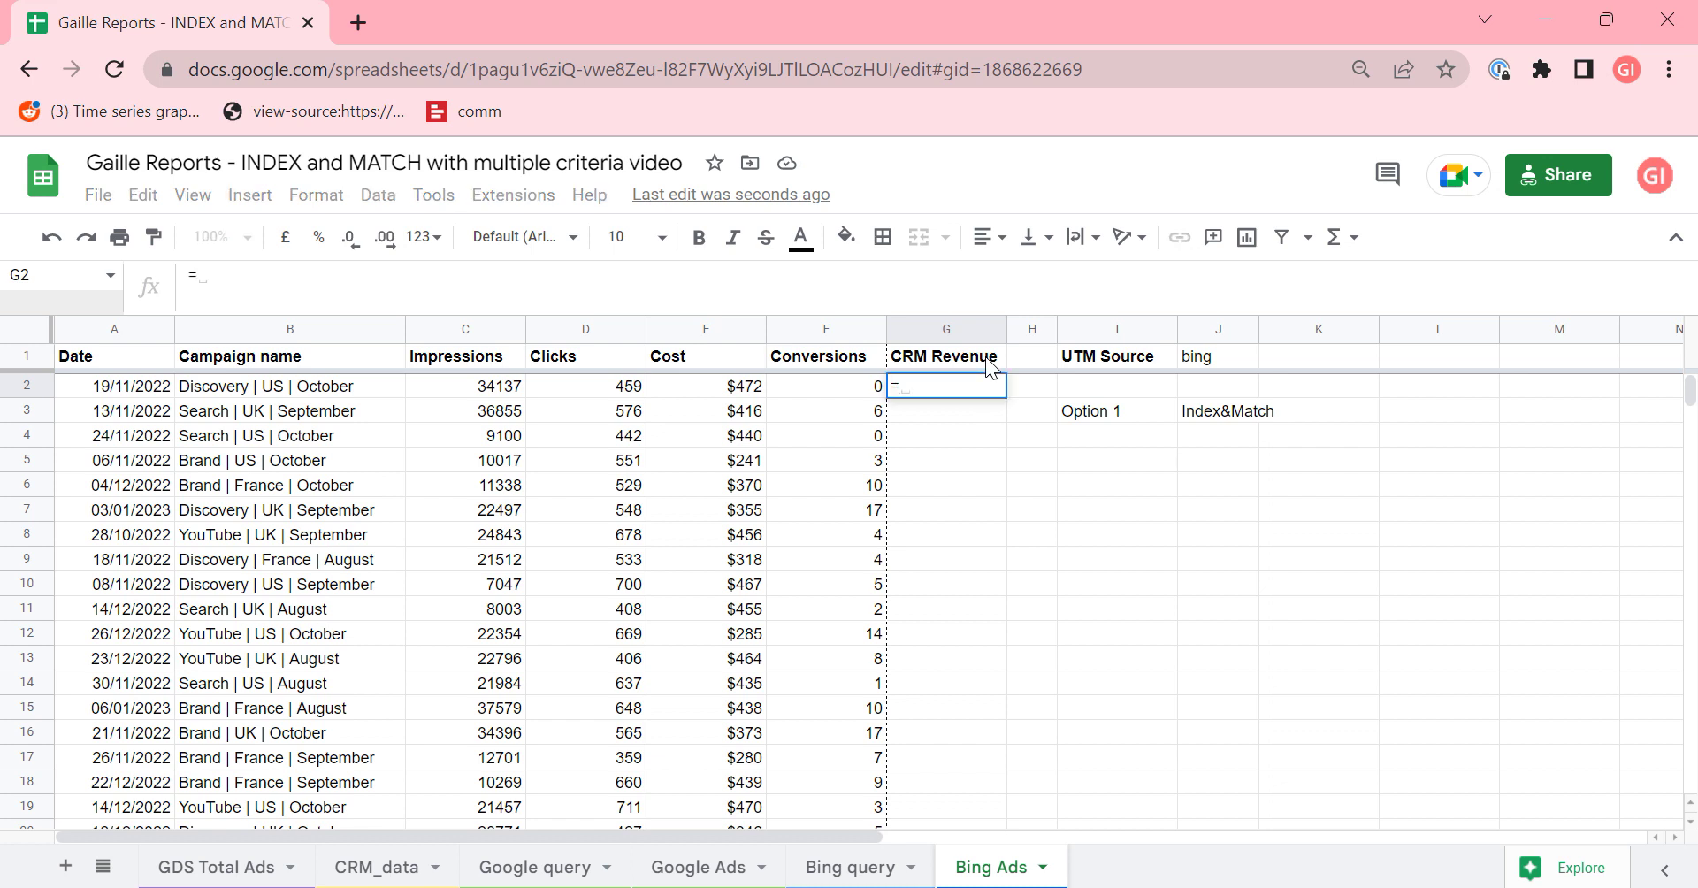
{"action": "type", "text": "index("}
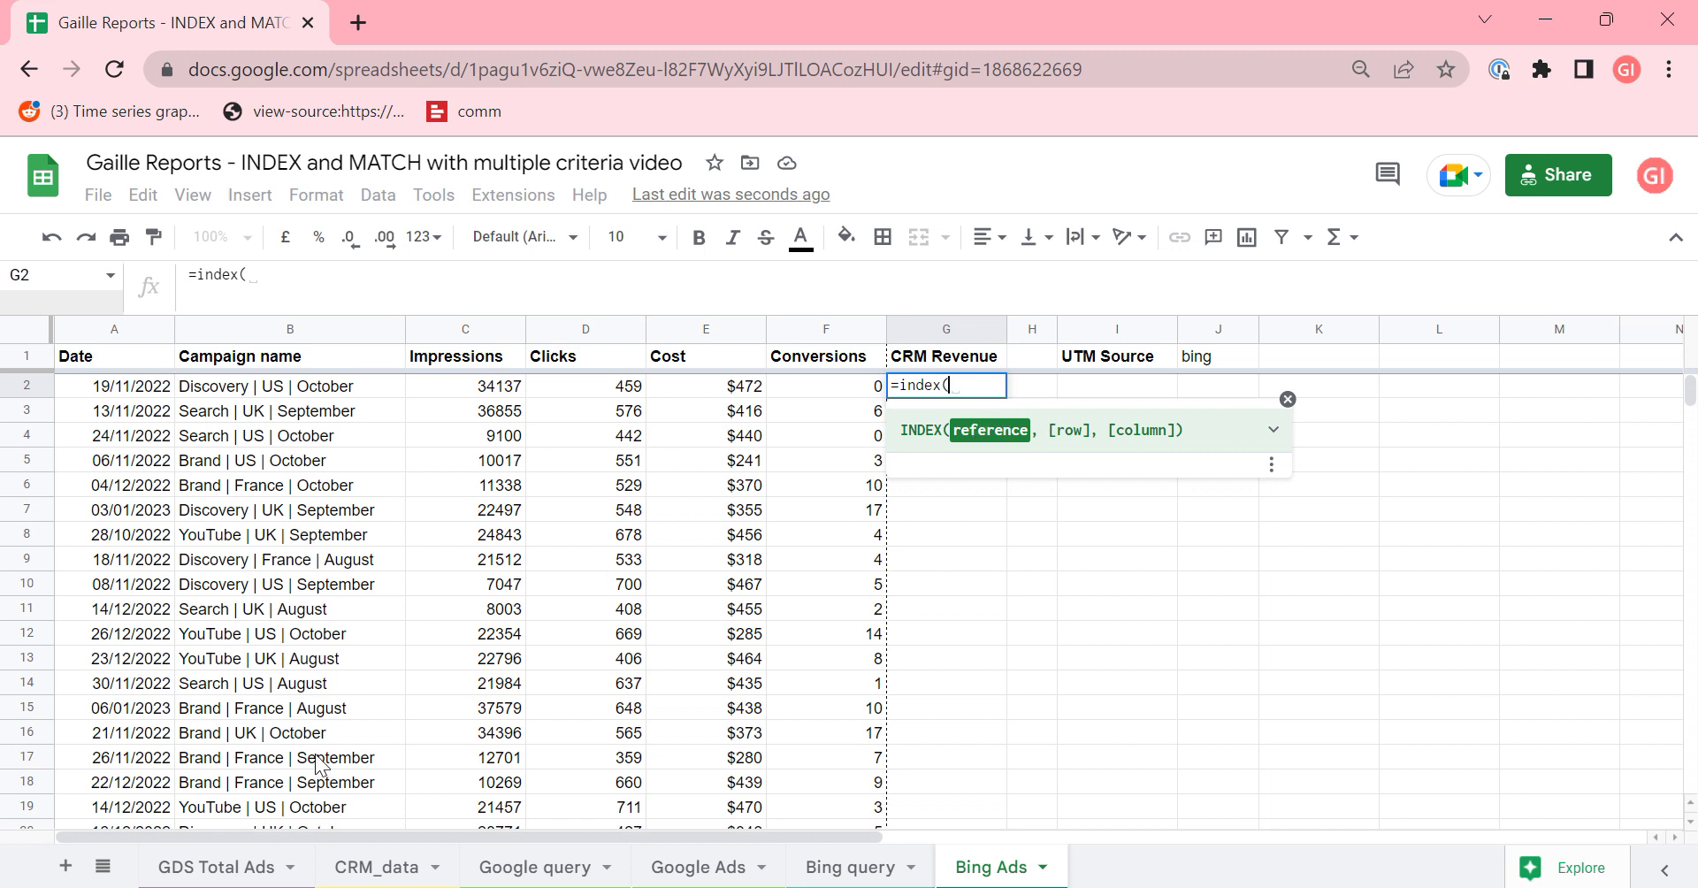
{"action": "left_click", "coordinate": [367, 857]}
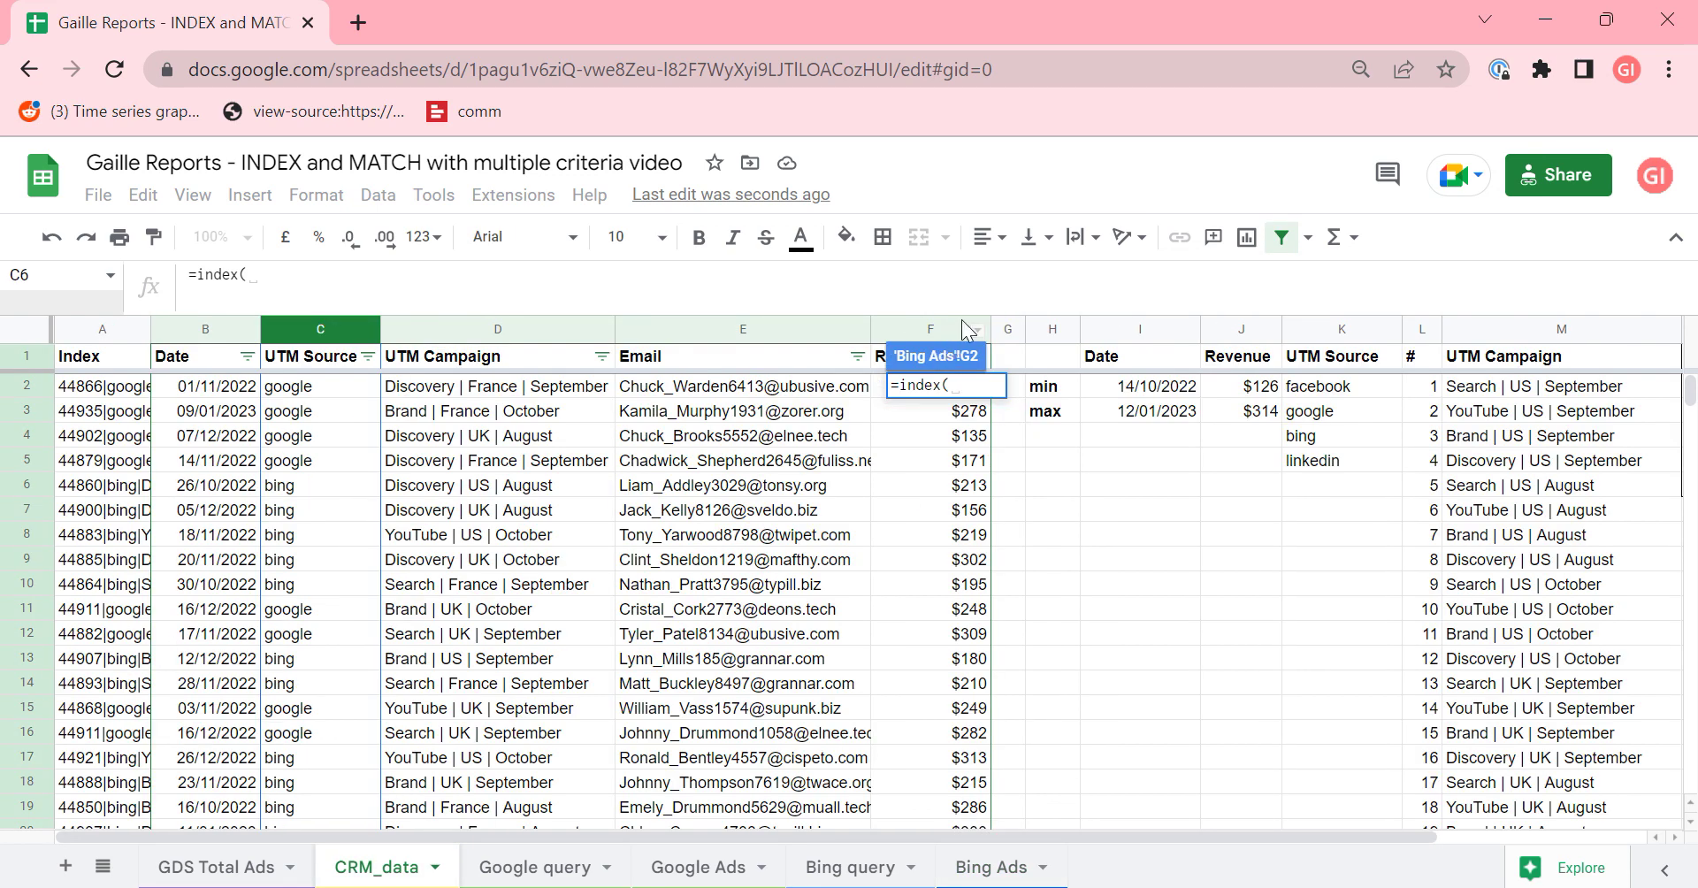
{"action": "left_click", "coordinate": [954, 329]}
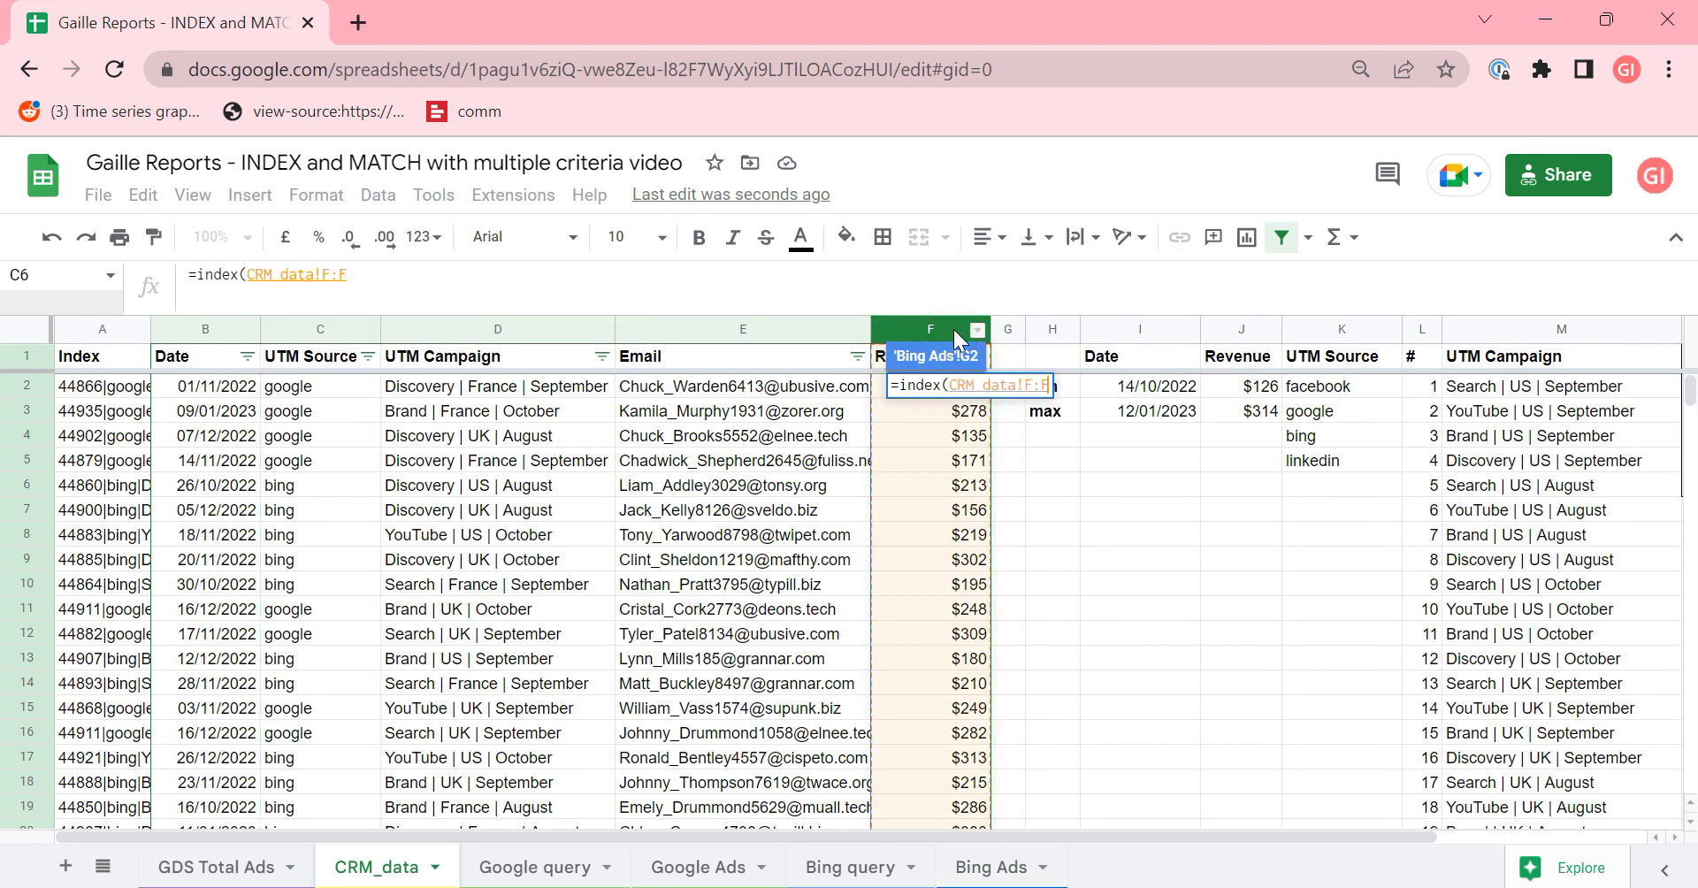
{"action": "type", "text": ","}
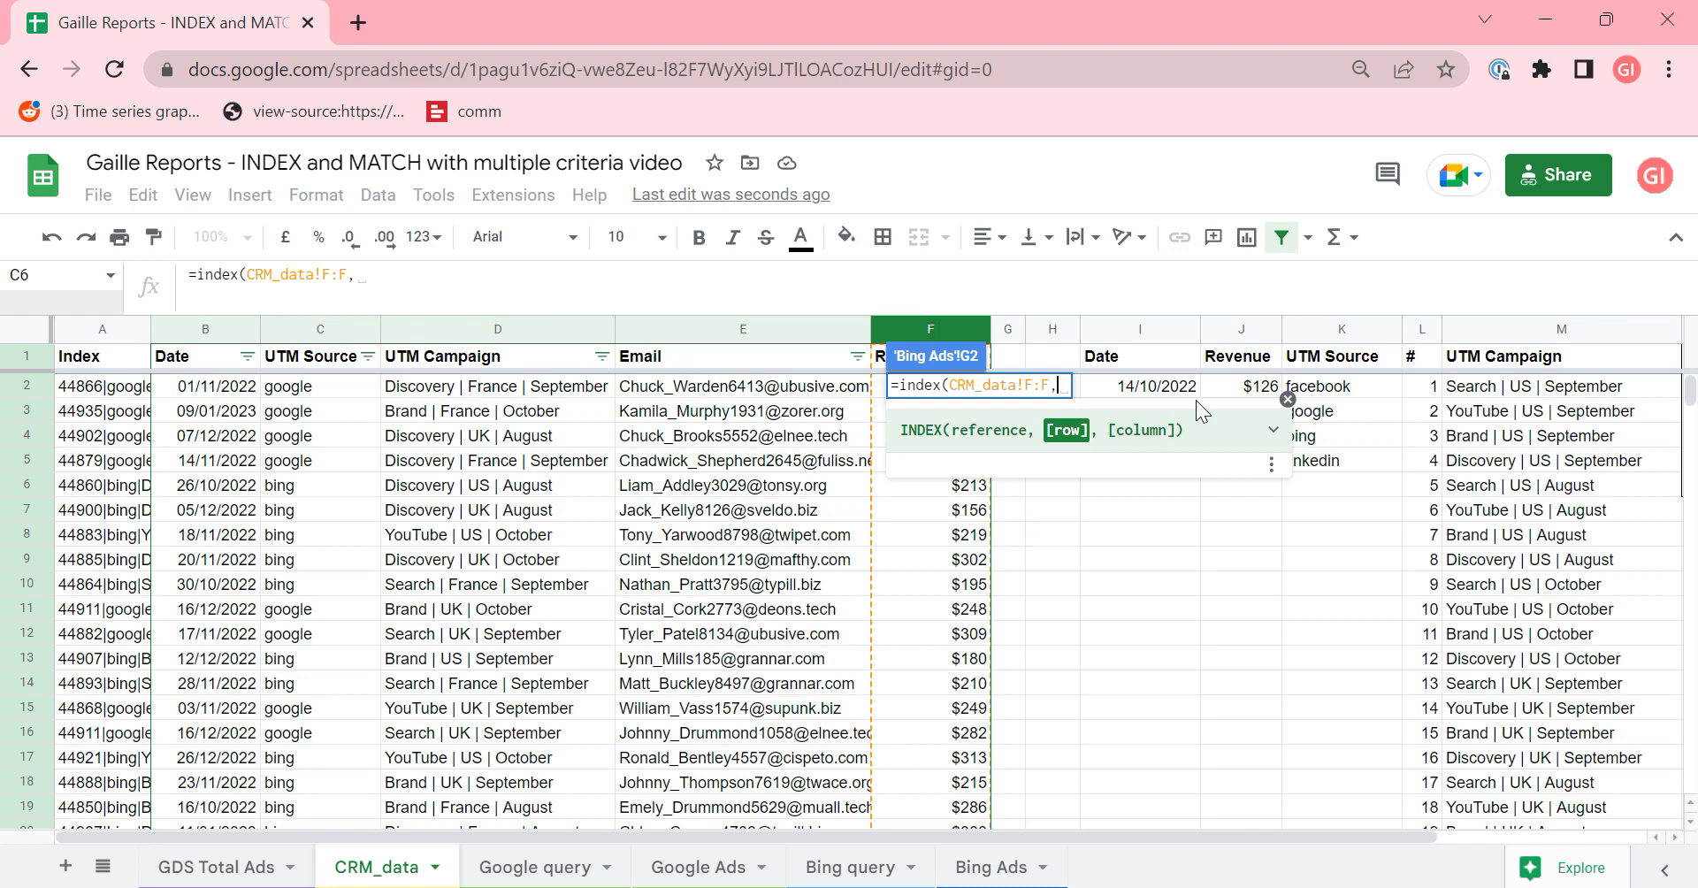
- Add a MATCH with search key 1 and the UTM source criterion (J1=CRM_data!C:C), followed by *( for another criterion
{"action": "type", "text": "match("}
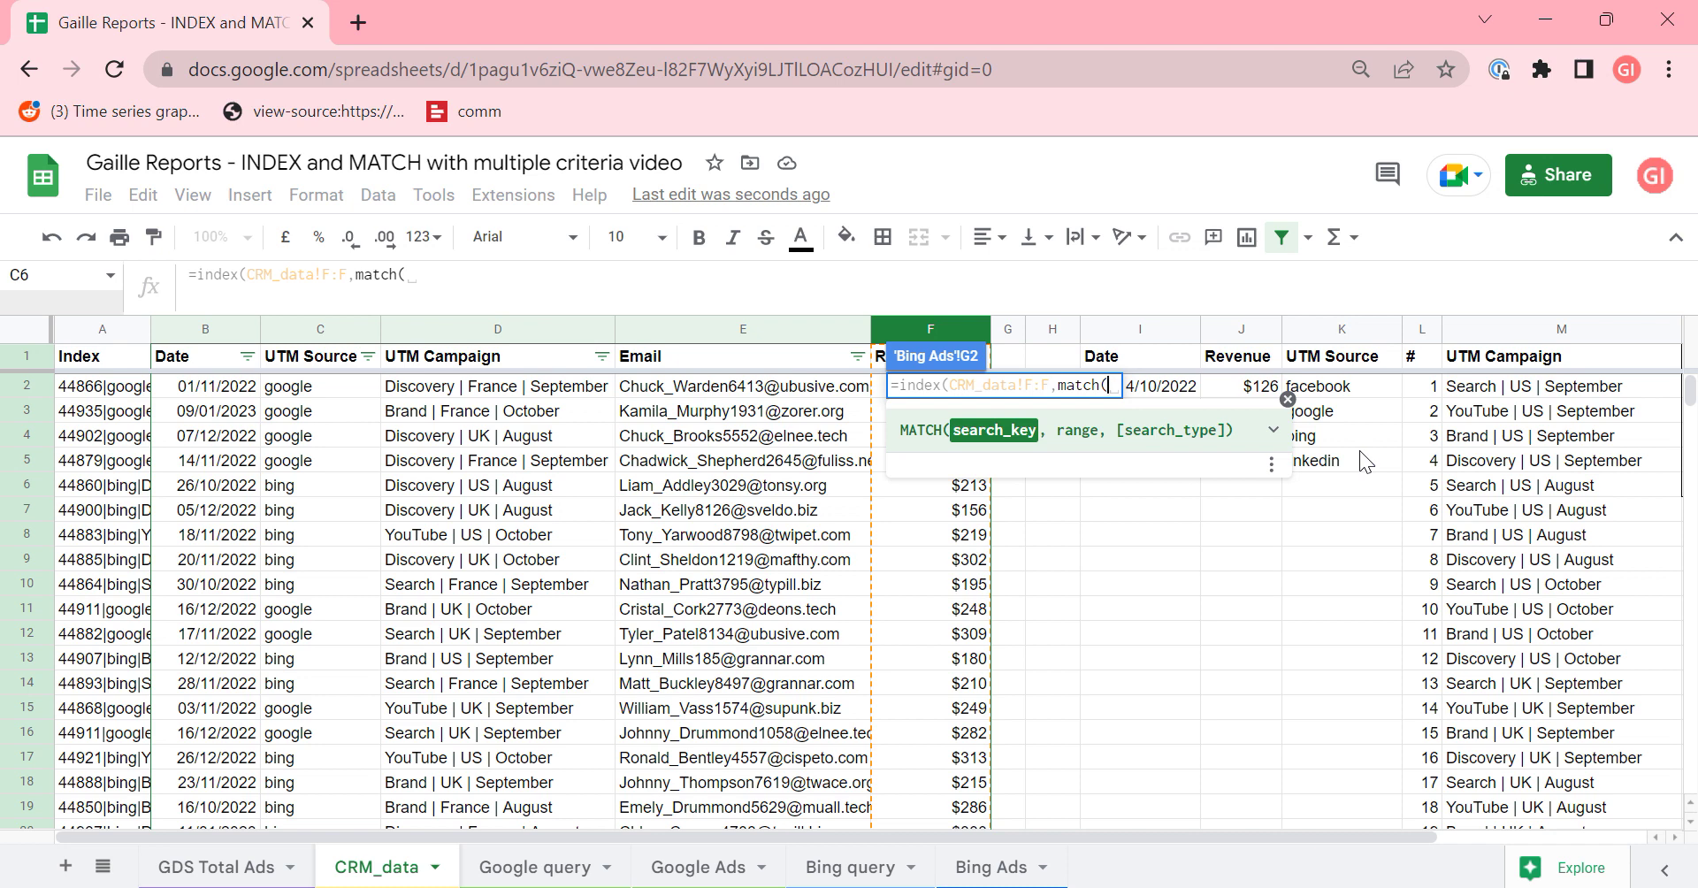
{"action": "type", "text": "1,"}
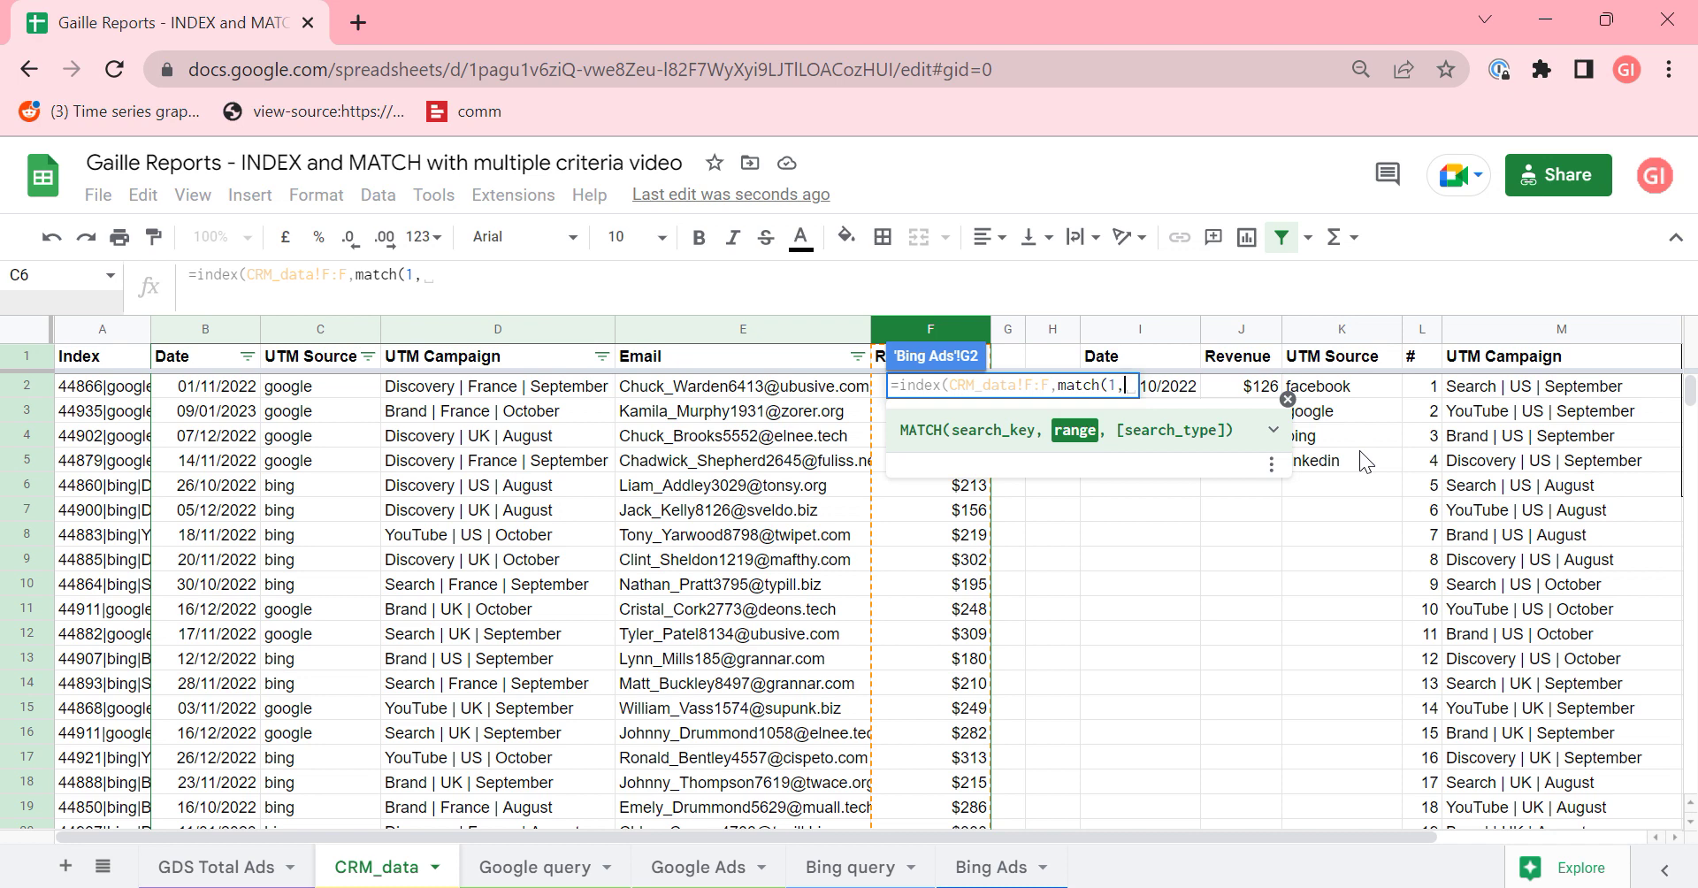
{"action": "type", "text": "("}
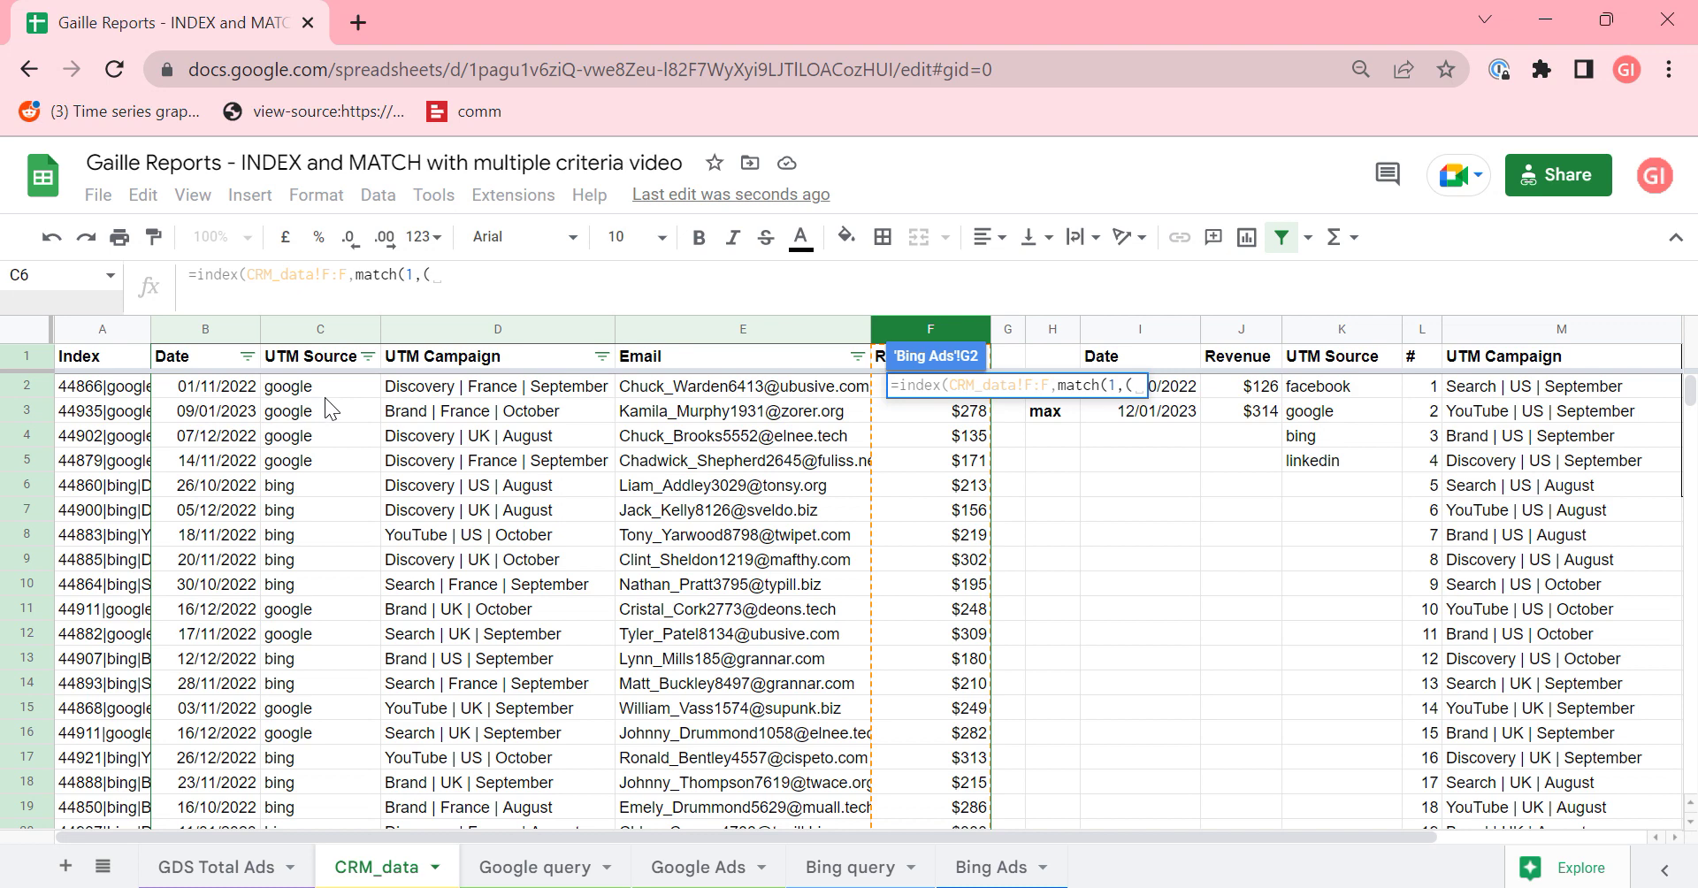
{"action": "left_click", "coordinate": [990, 867]}
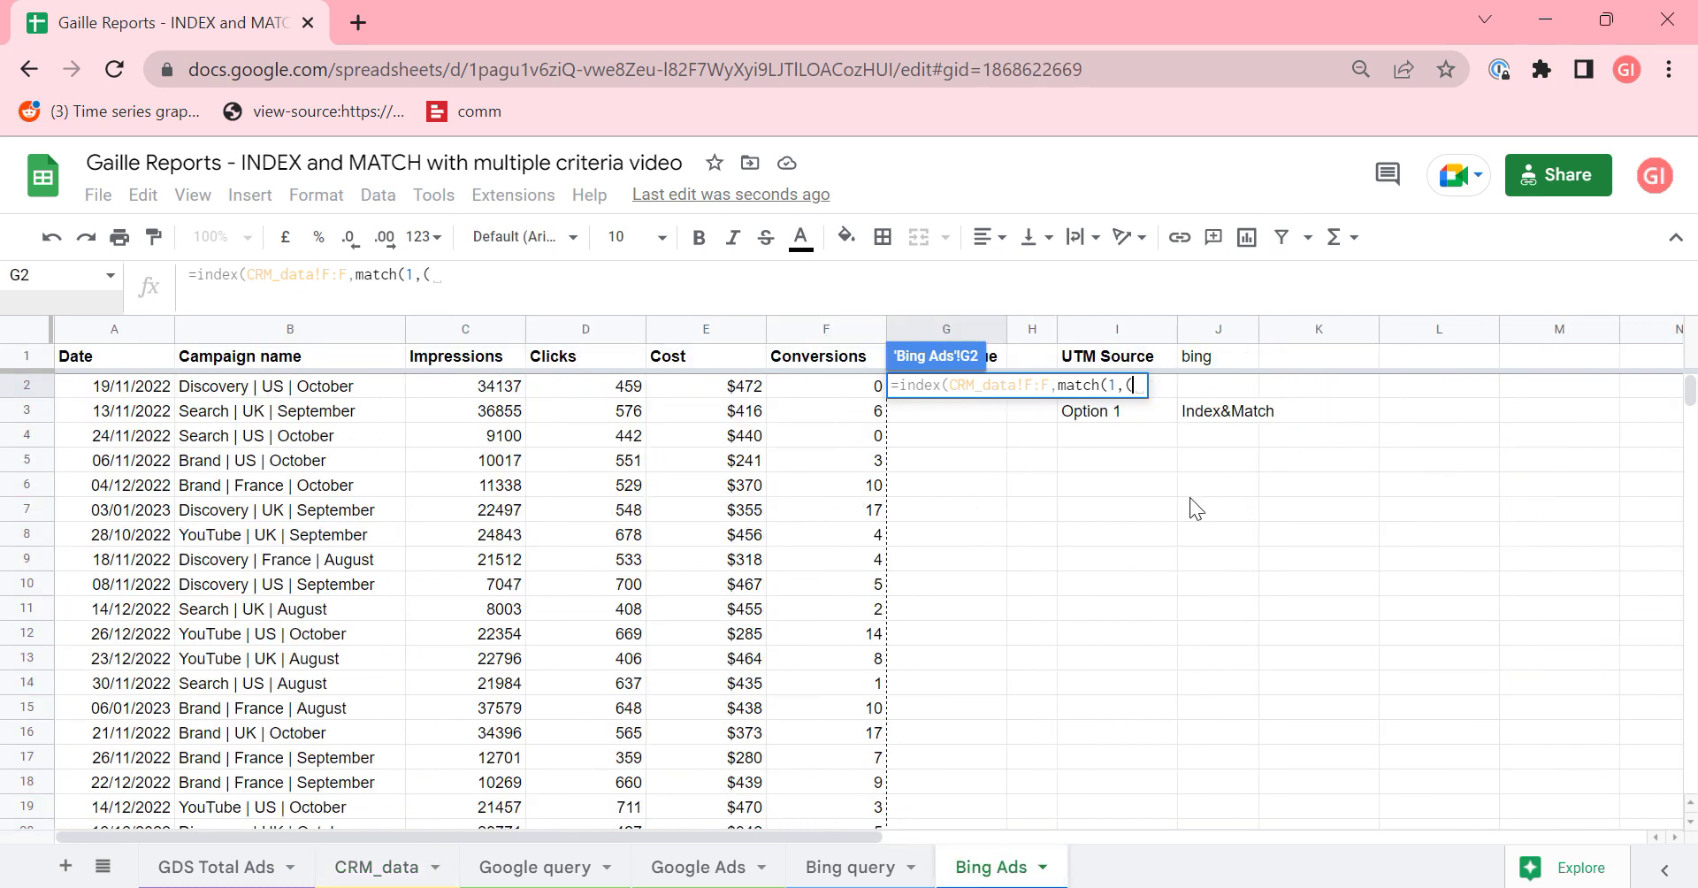
{"action": "left_click", "coordinate": [1206, 354]}
{"action": "type", "text": "="}
{"action": "left_click", "coordinate": [376, 869]}
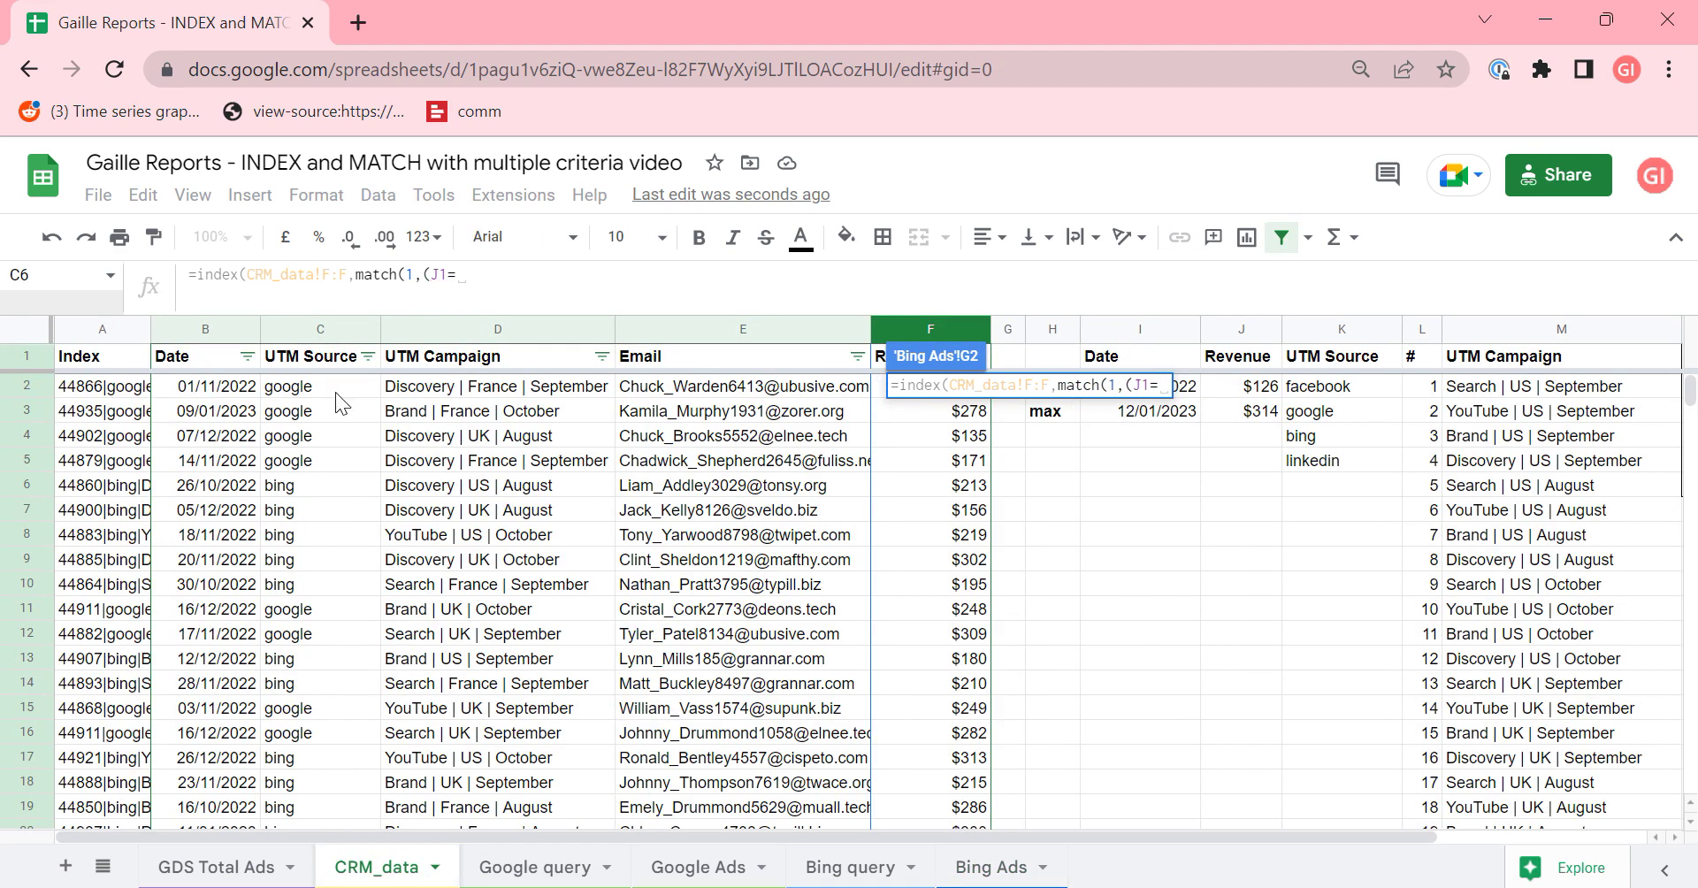
{"action": "left_click", "coordinate": [335, 329]}
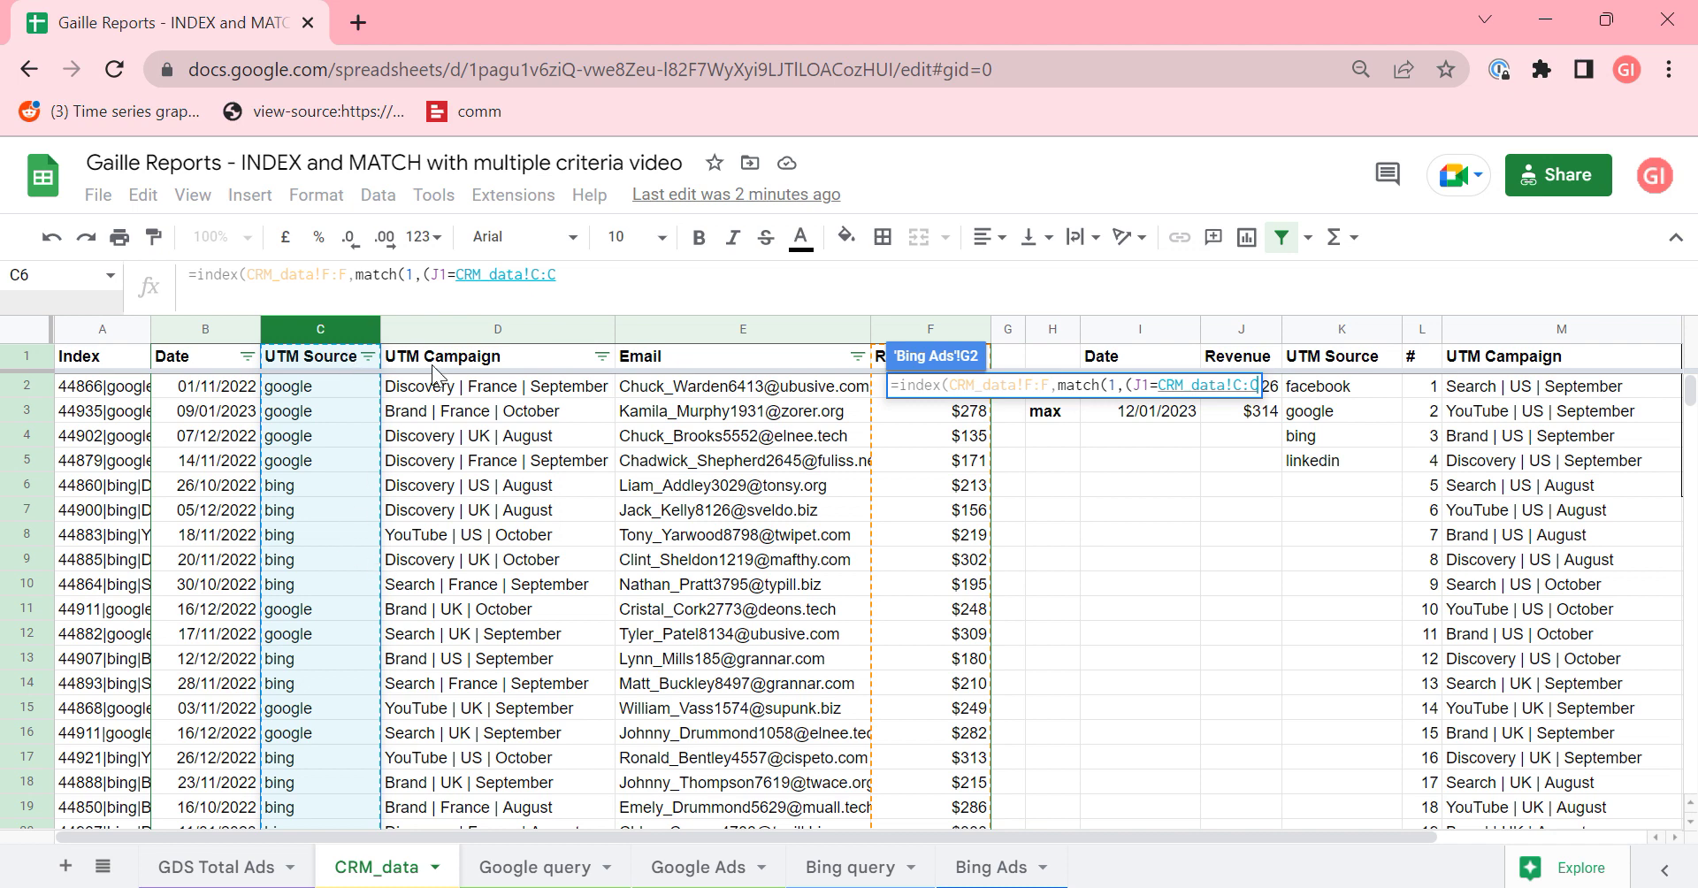
{"action": "type", "text": ")"}
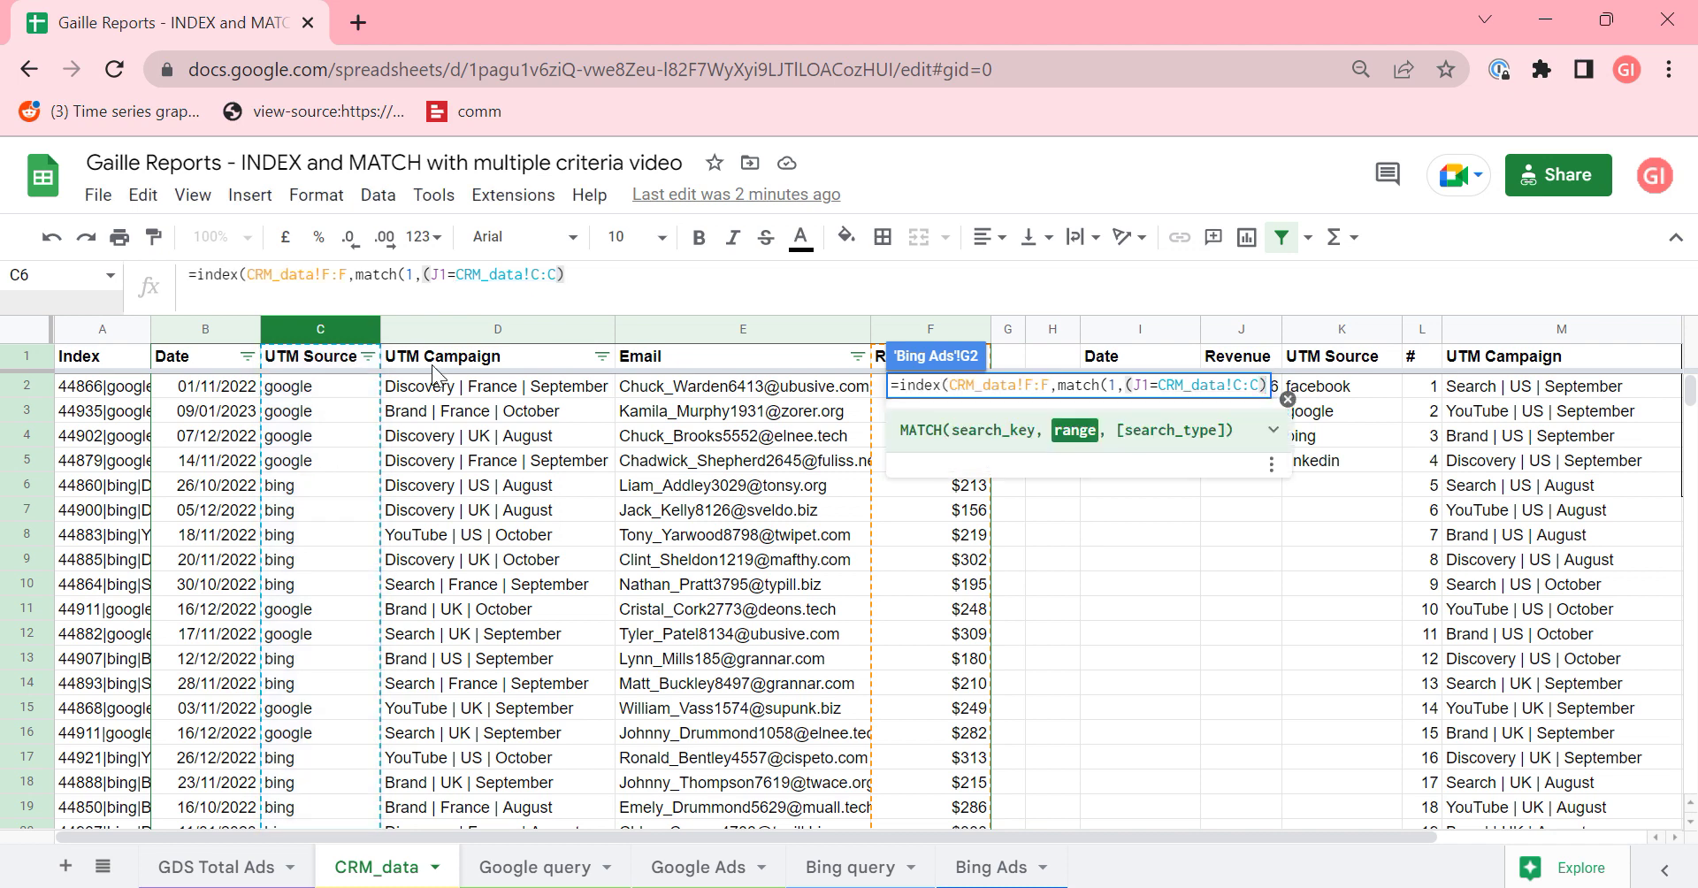
{"action": "type", "text": "*("}
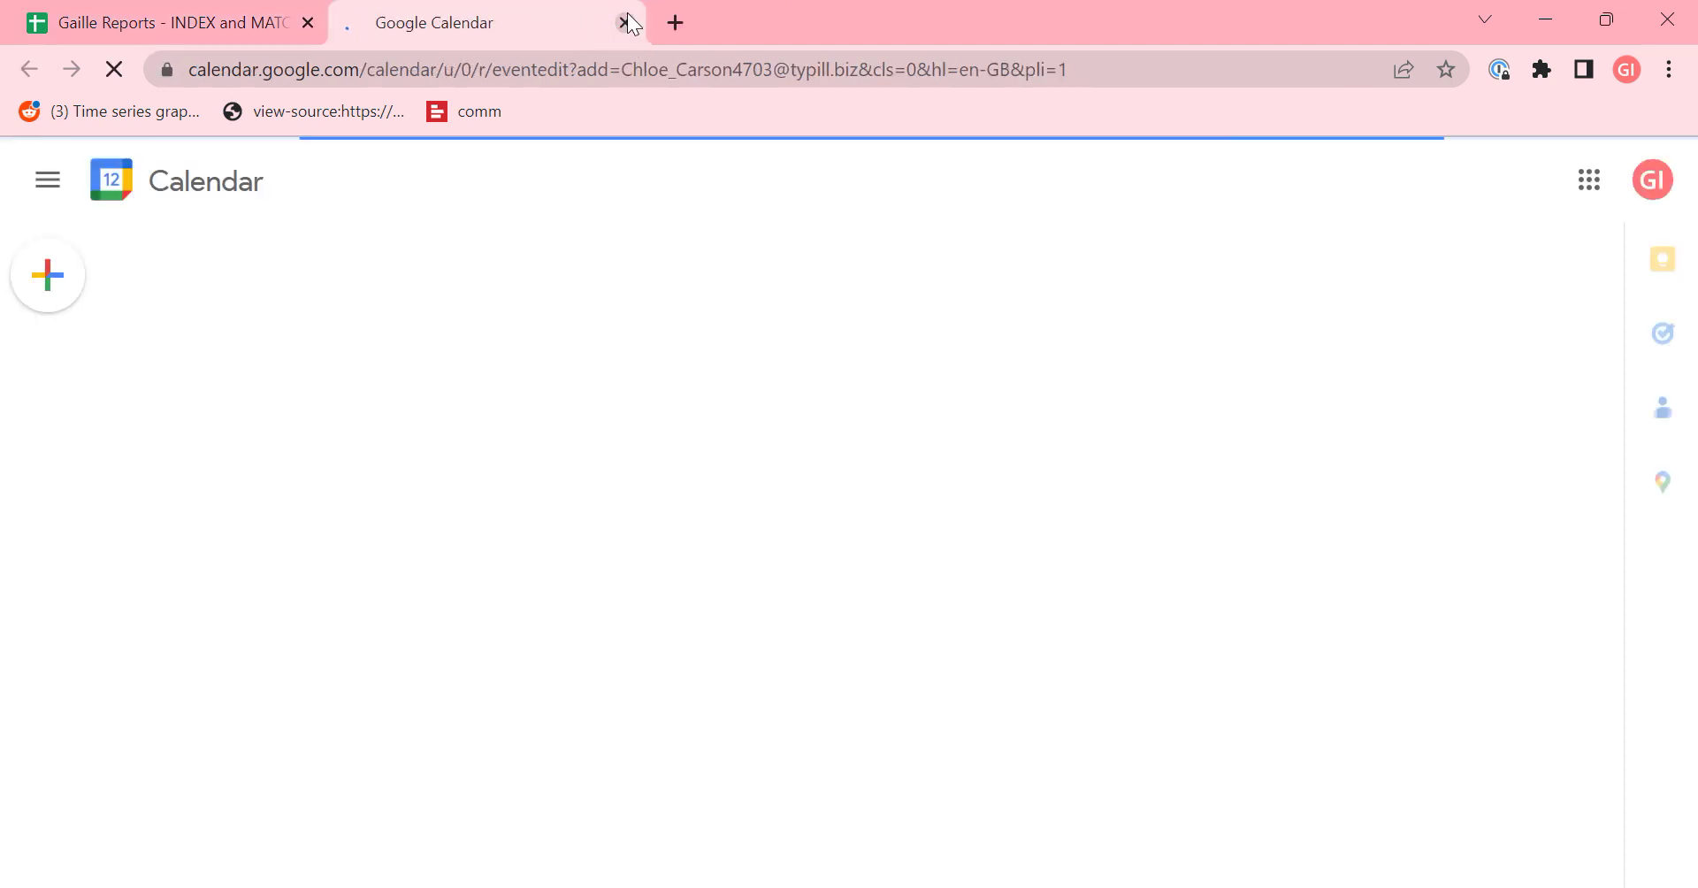
{"action": "left_click", "coordinate": [628, 23]}
{"action": "left_click", "coordinate": [1078, 215]}
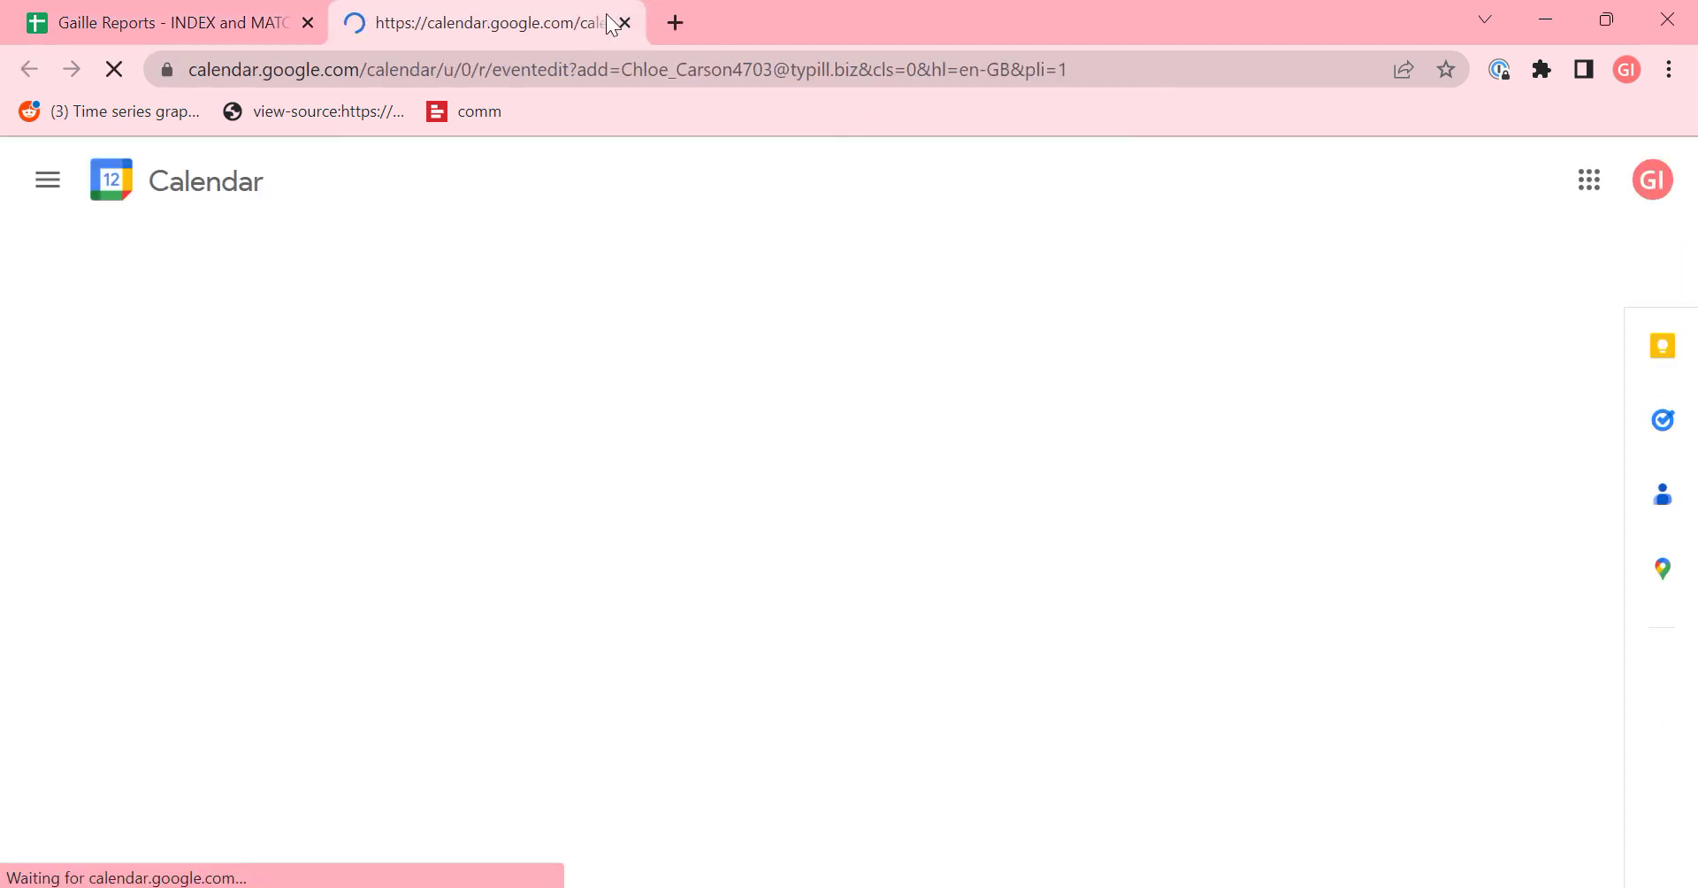
{"action": "left_click", "coordinate": [624, 23]}
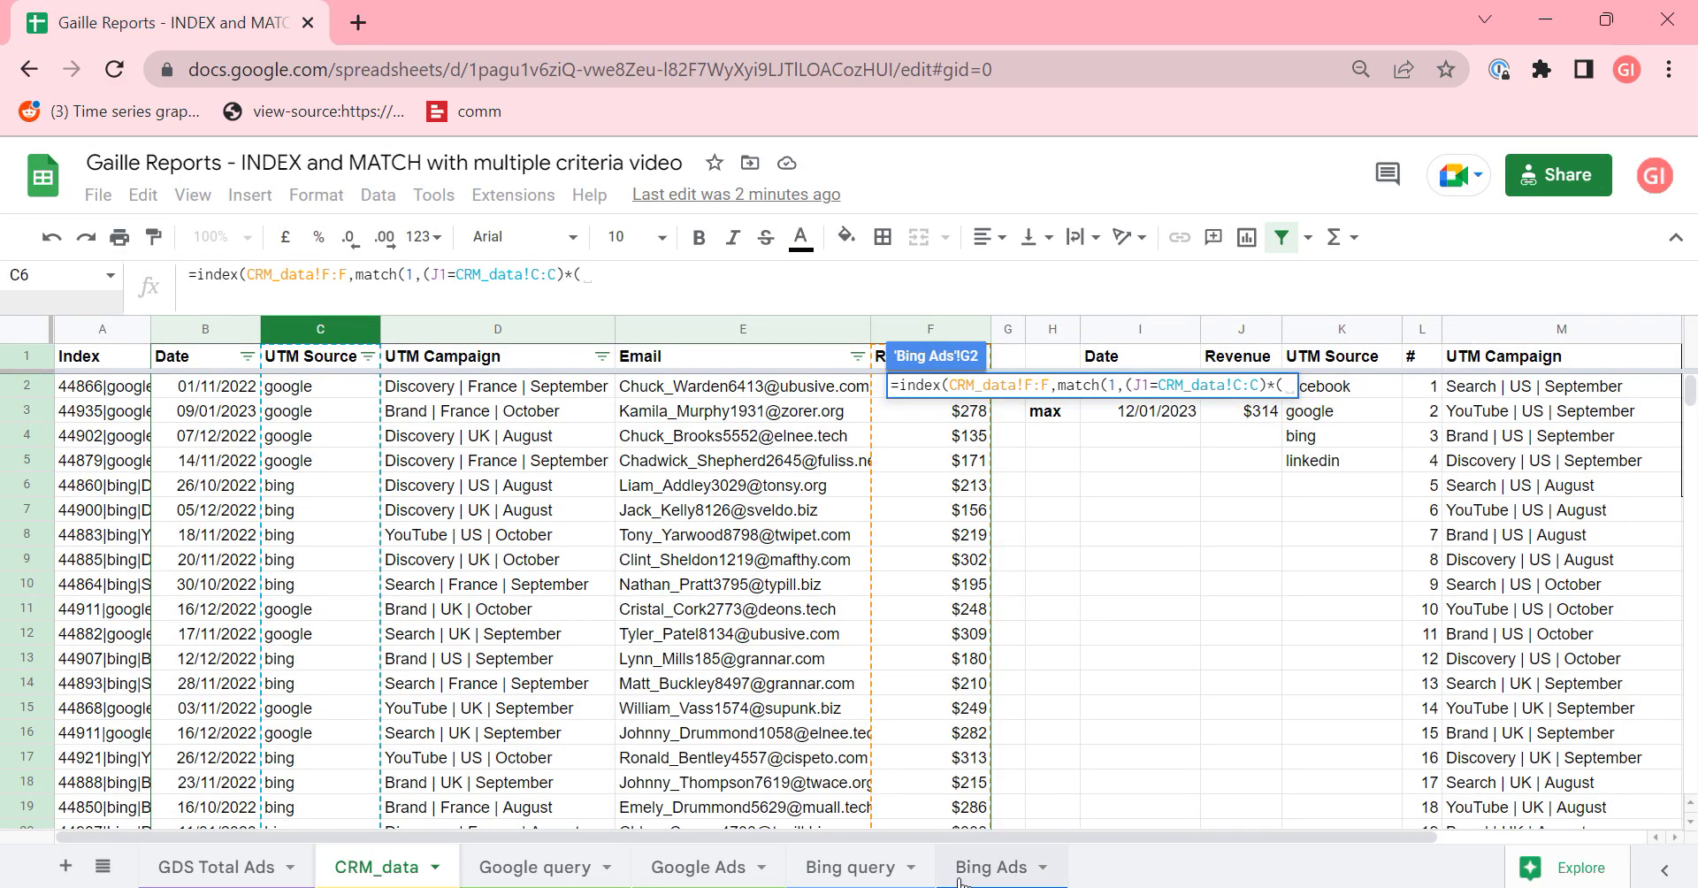
- Fill in the date criterion of the MATCH as A2=CRM_data!B:B and close its bracket
{"action": "left_click", "coordinate": [1001, 870]}
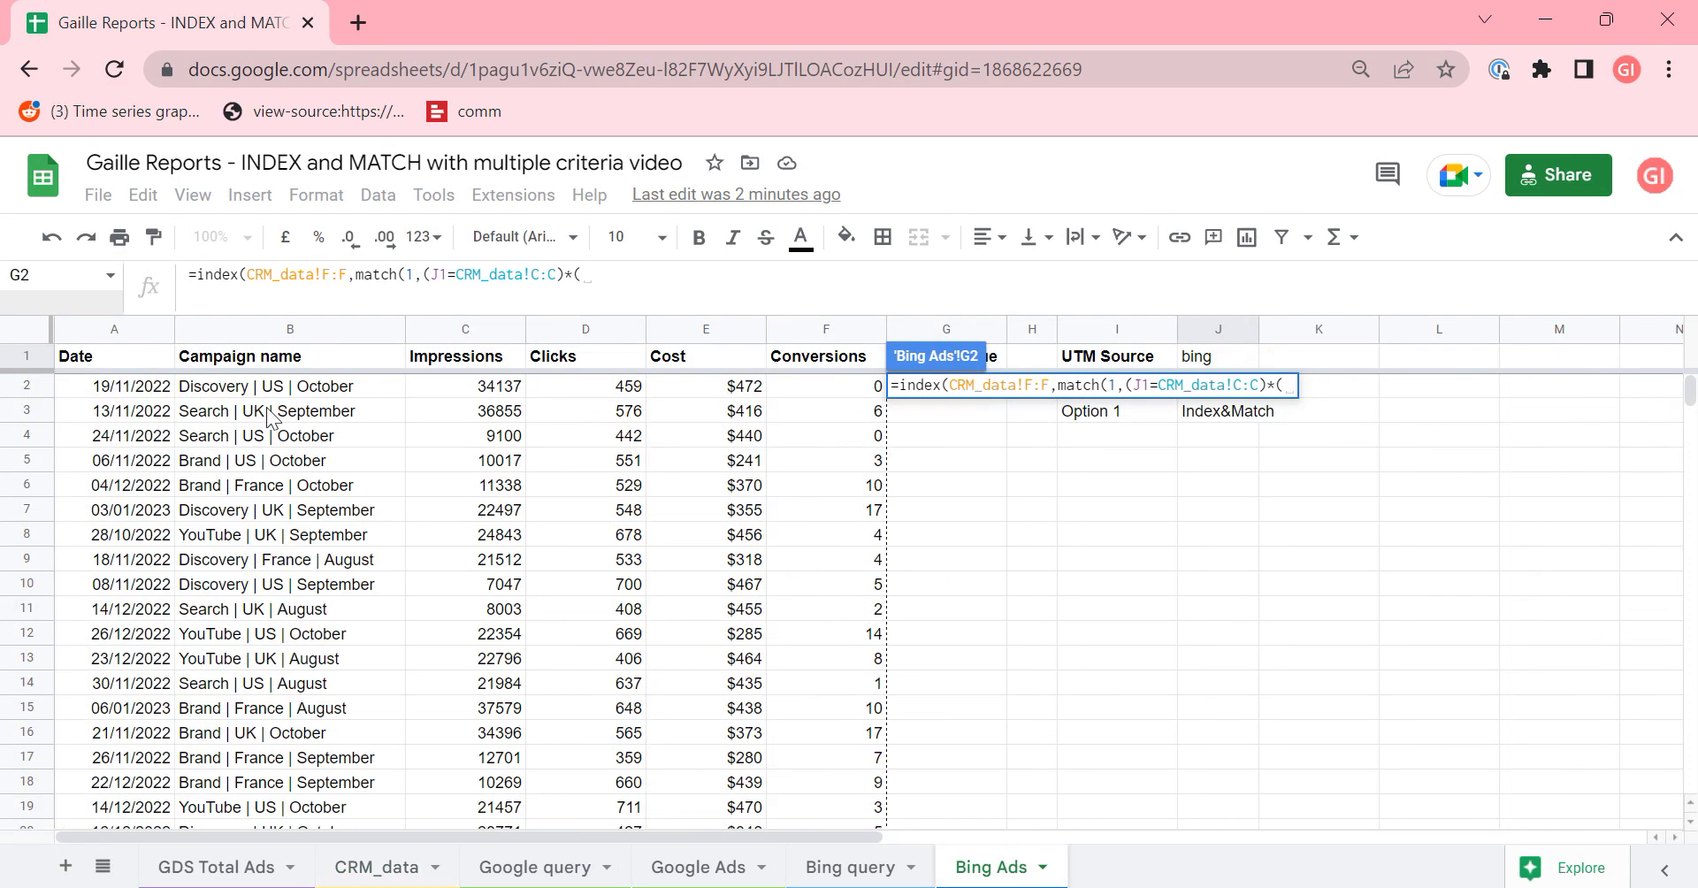
{"action": "left_click", "coordinate": [129, 392]}
{"action": "type", "text": "="}
{"action": "left_click", "coordinate": [378, 867]}
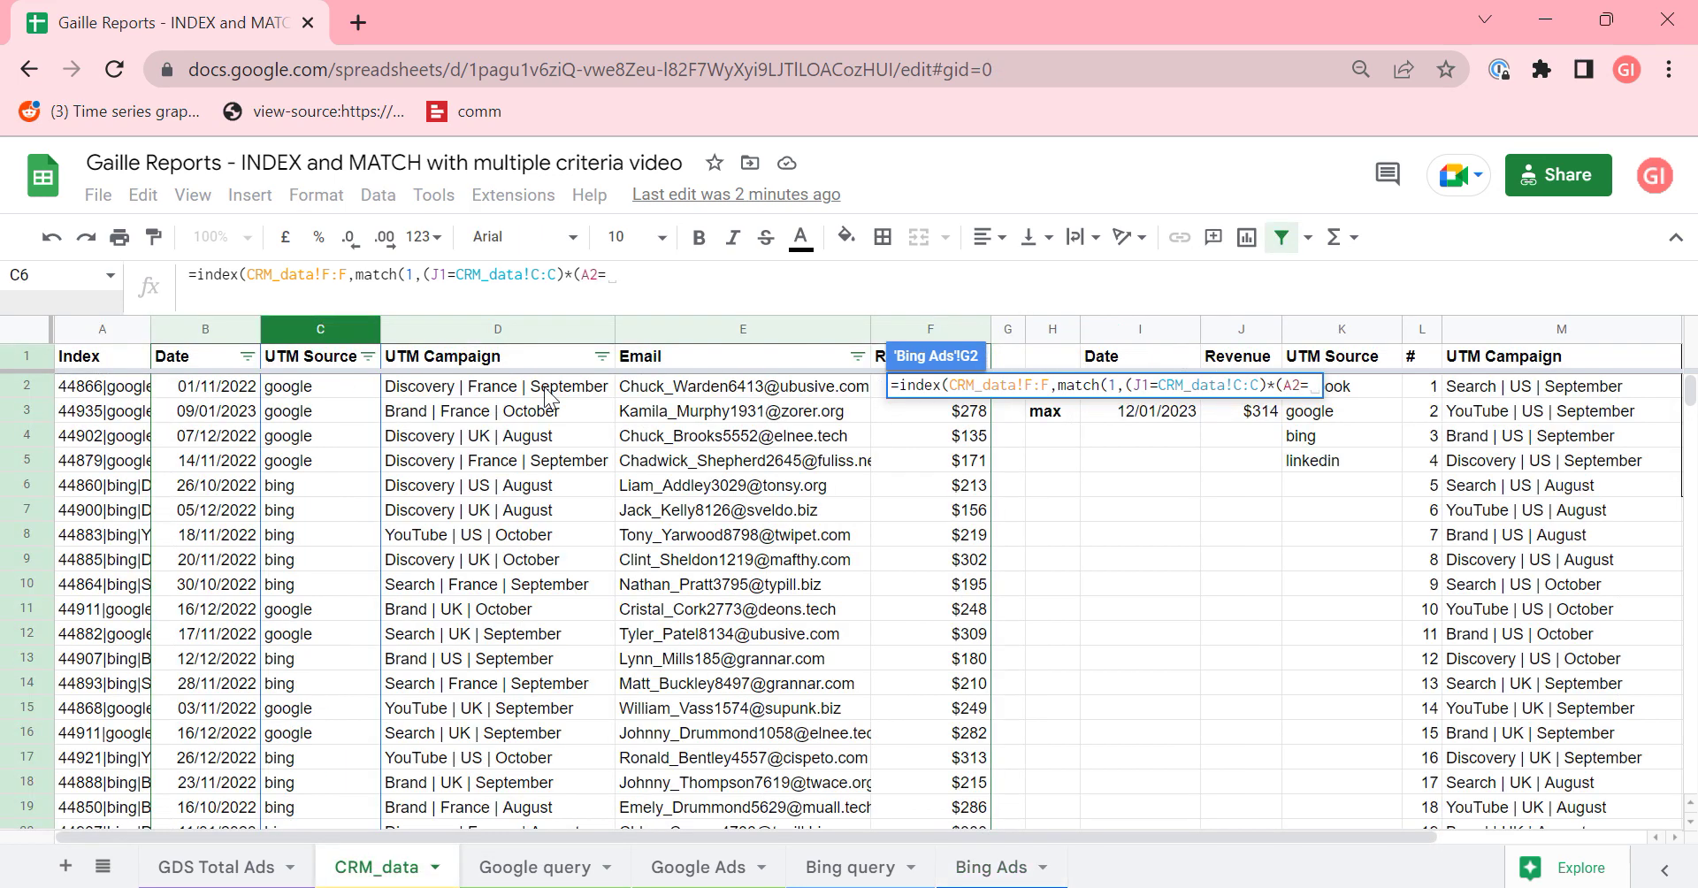
{"action": "left_click", "coordinate": [207, 330]}
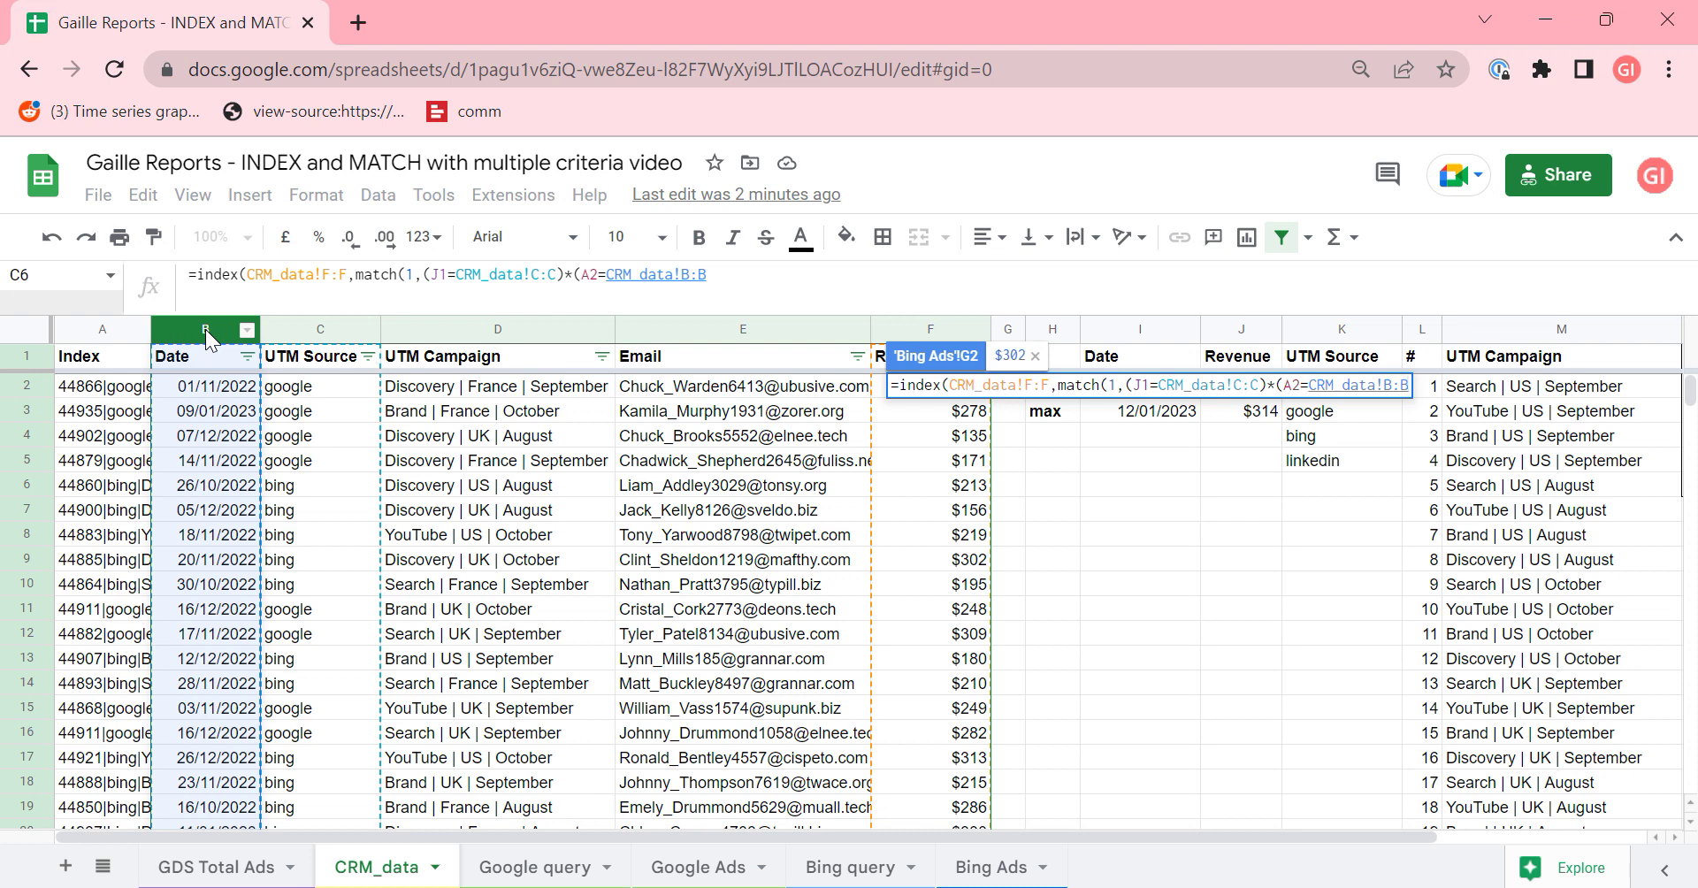
{"action": "type", "text": ")"}
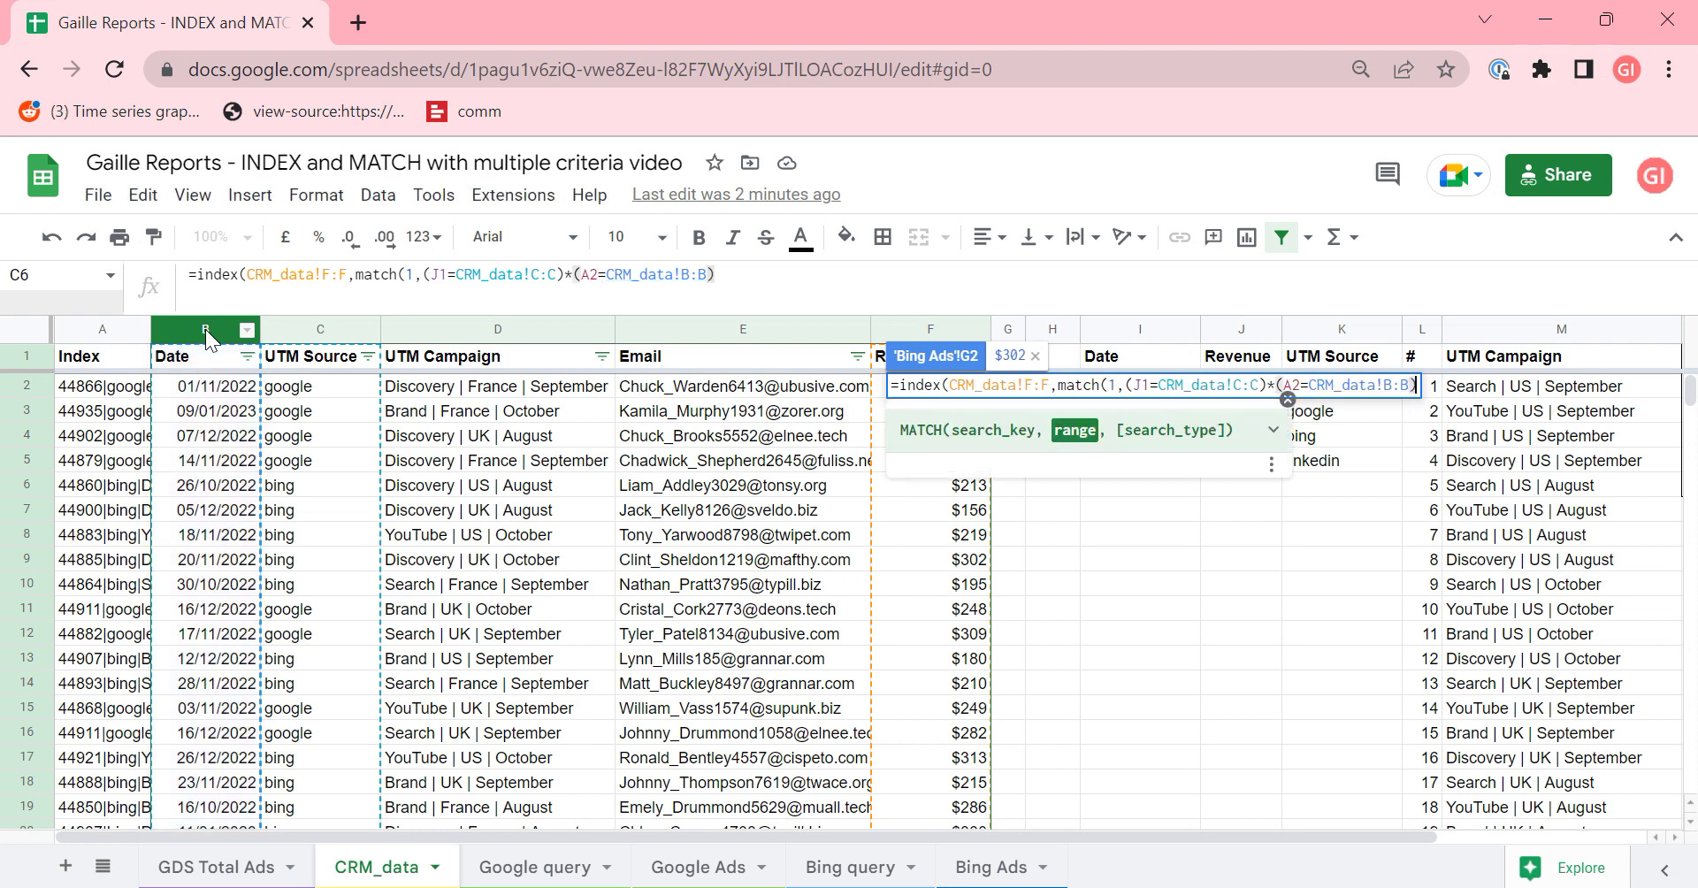
- Multiply in the campaign name criterion (B2=CRM_data!D:D) within the MATCH range
{"action": "type", "text": "*("}
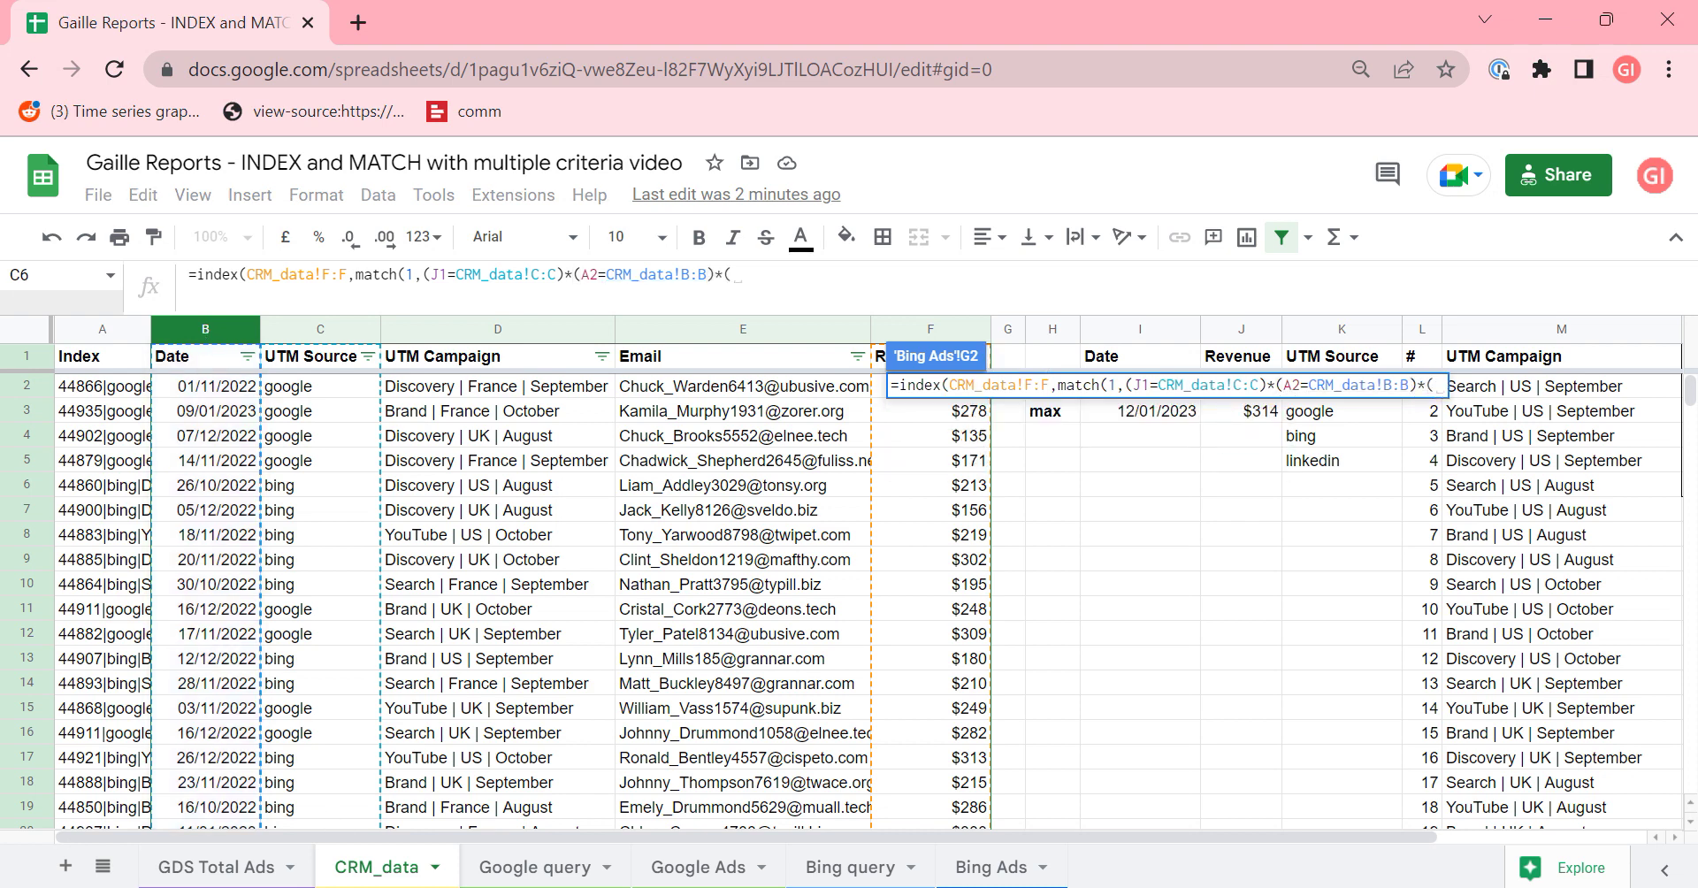
{"action": "left_click", "coordinate": [991, 867]}
{"action": "left_click", "coordinate": [349, 394]}
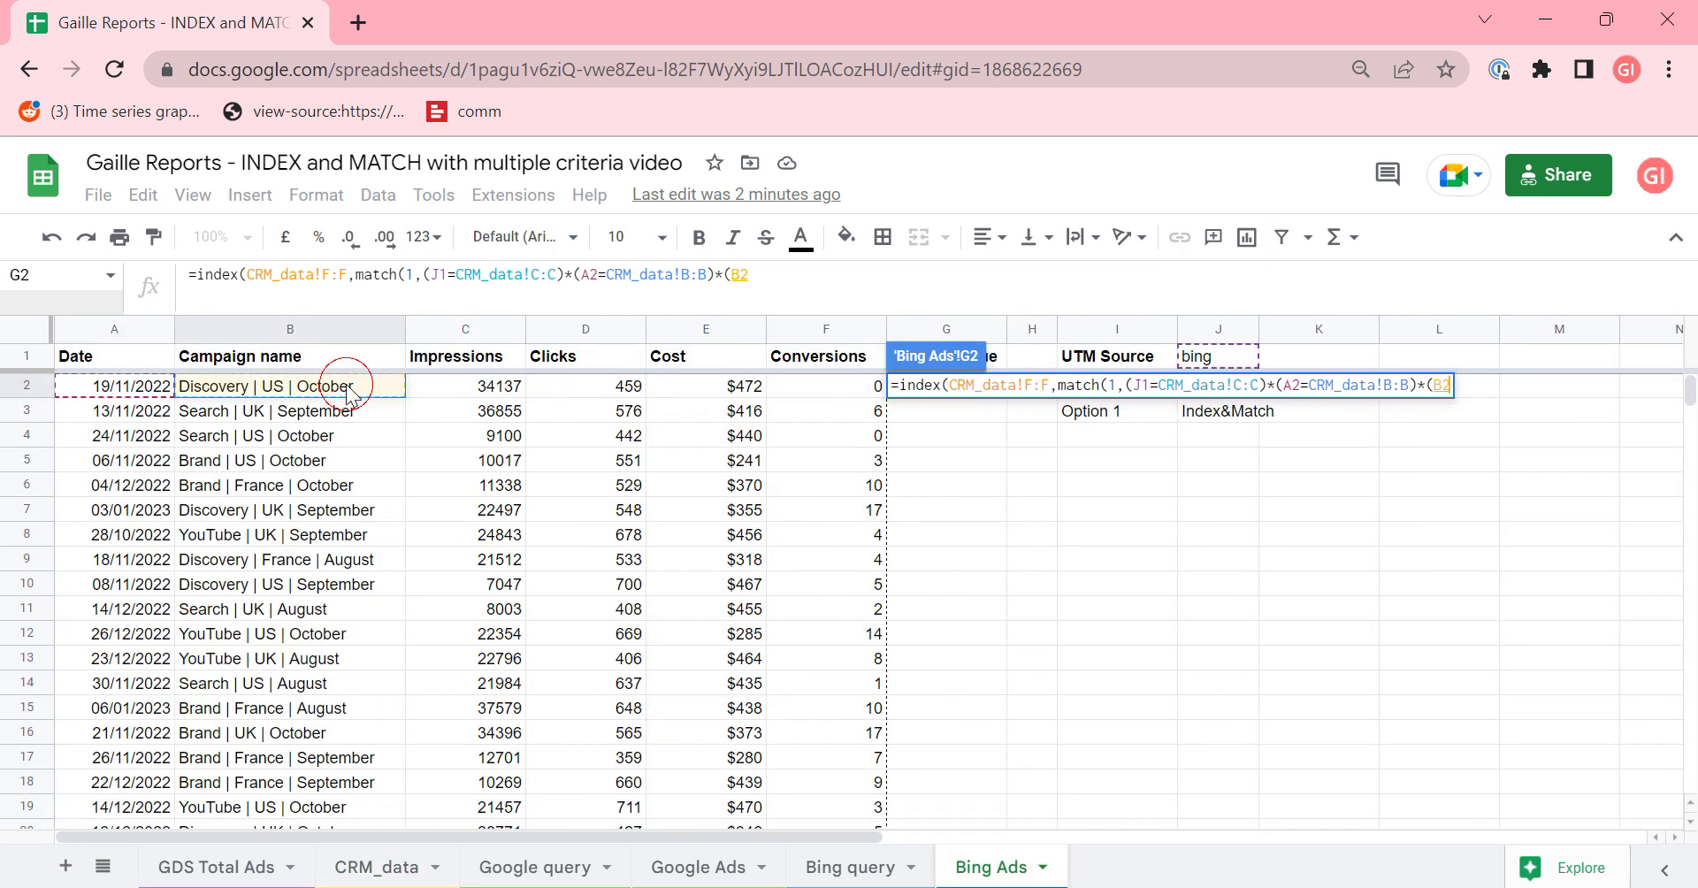
{"action": "type", "text": "="}
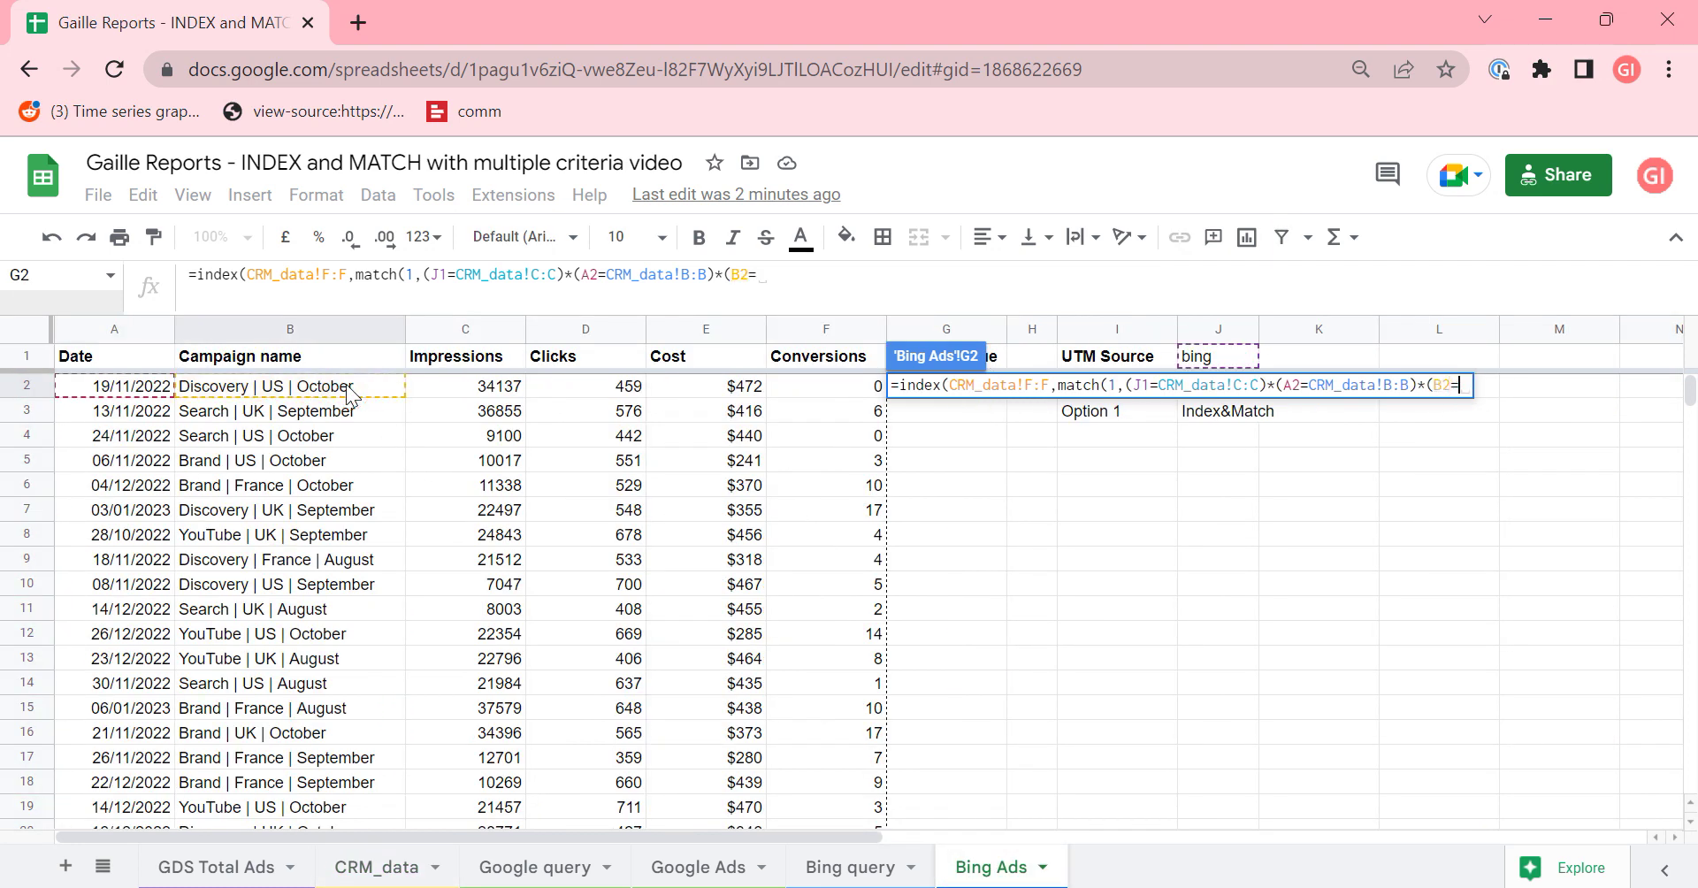
{"action": "left_click", "coordinate": [346, 867]}
{"action": "left_click", "coordinate": [506, 329]}
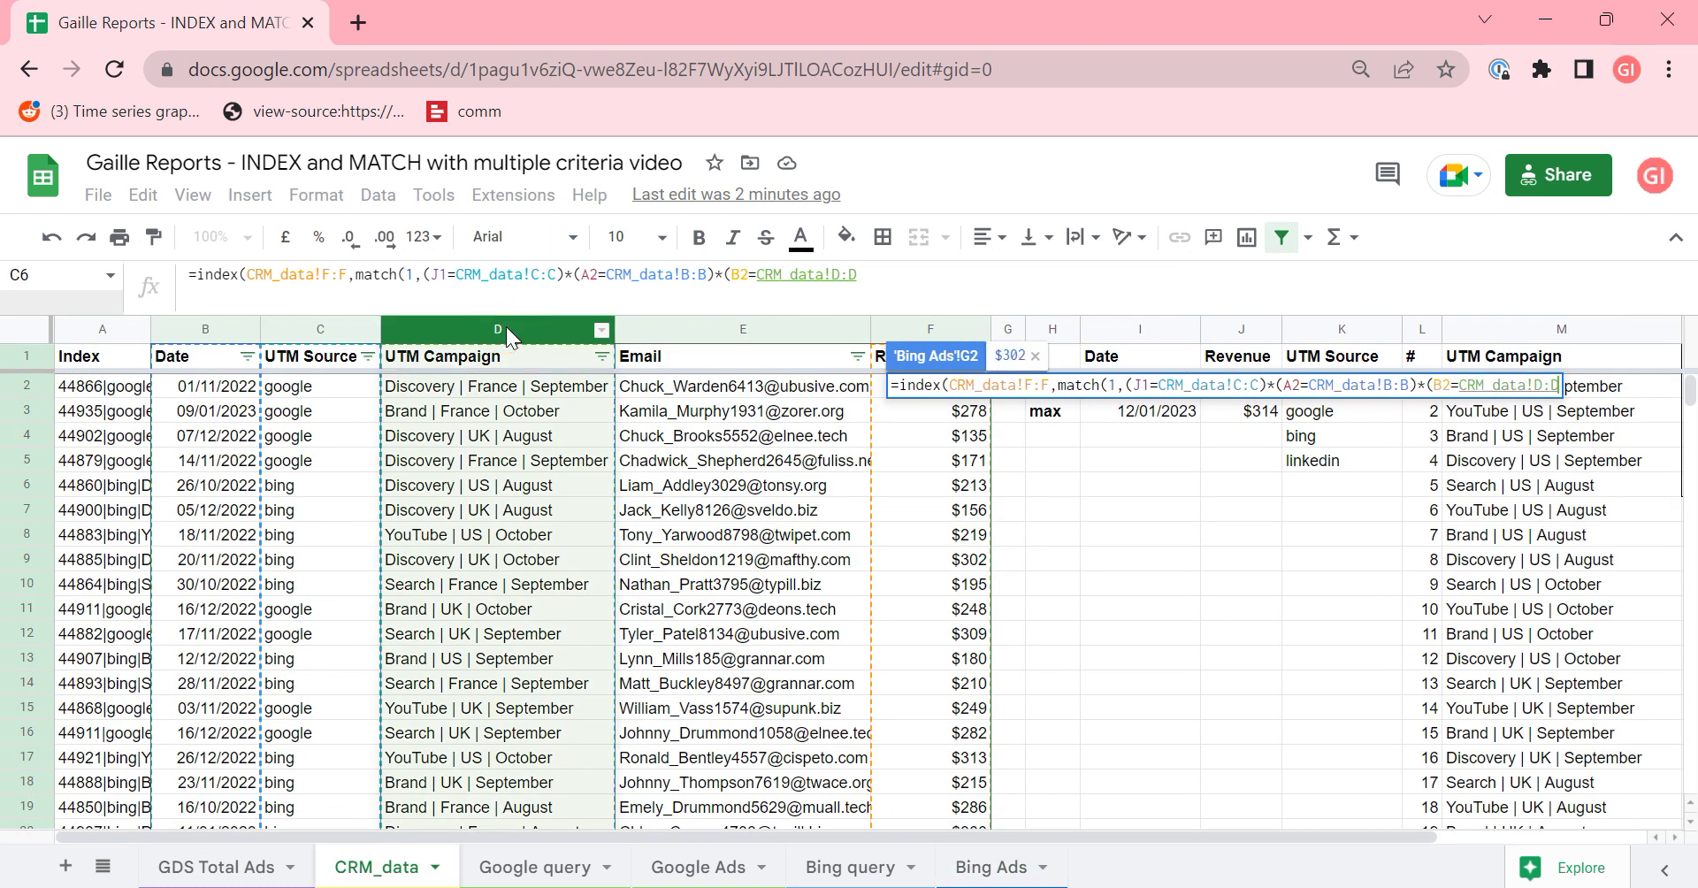
{"action": "type", "text": ")"}
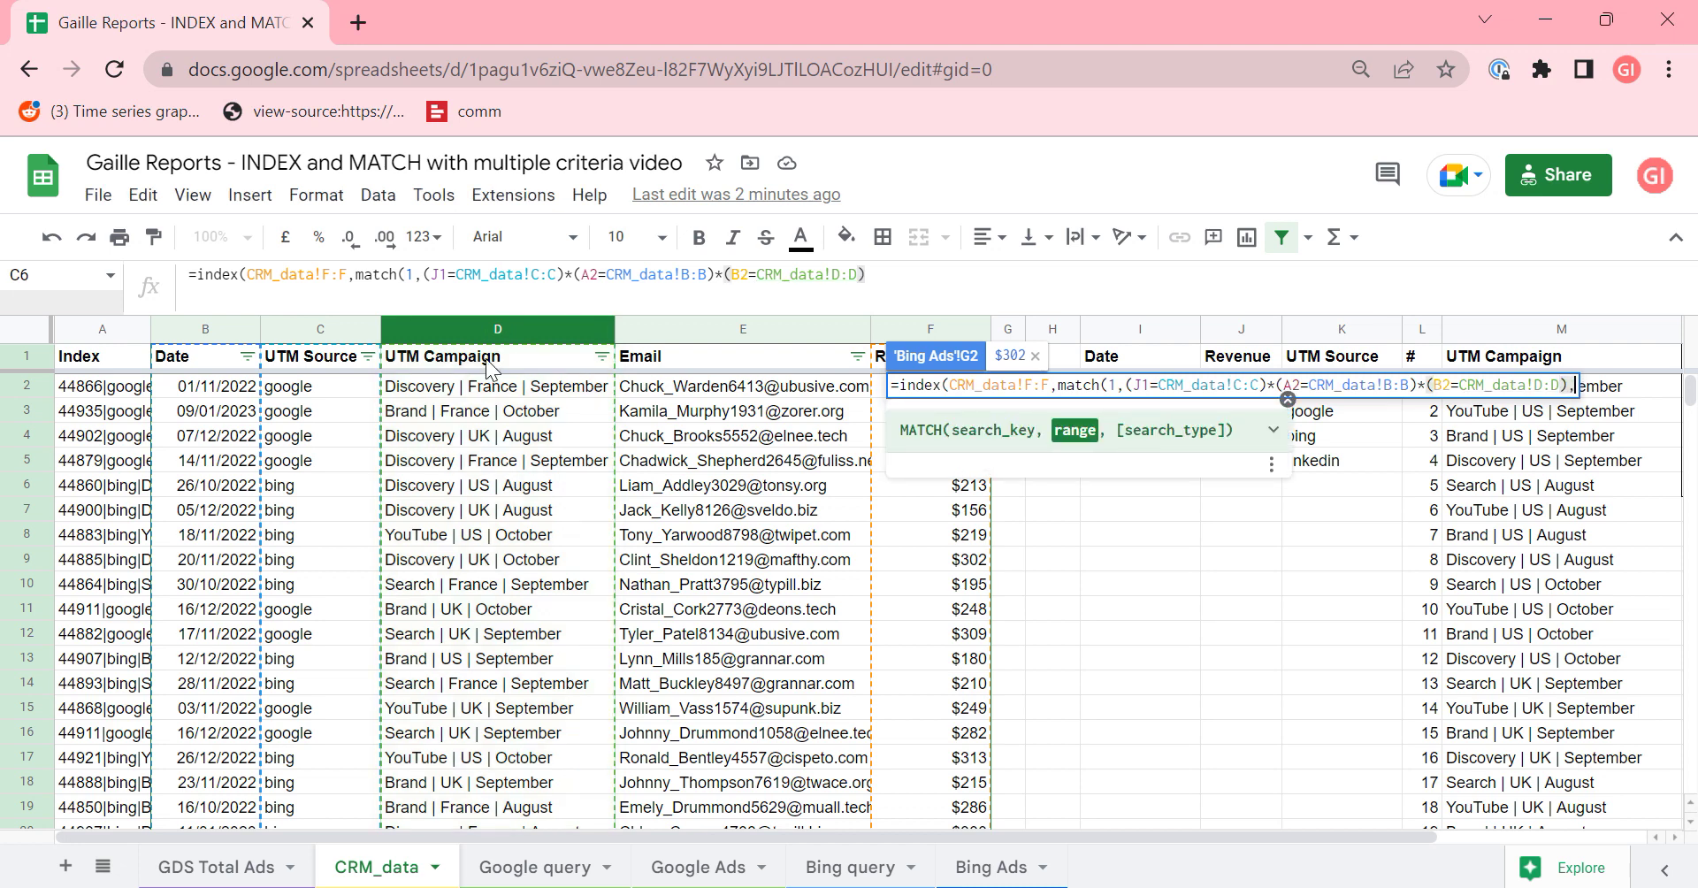
- Set the MATCH search type to 0, close both functions and enter the formula in G2
{"action": "type", "text": ",0"}
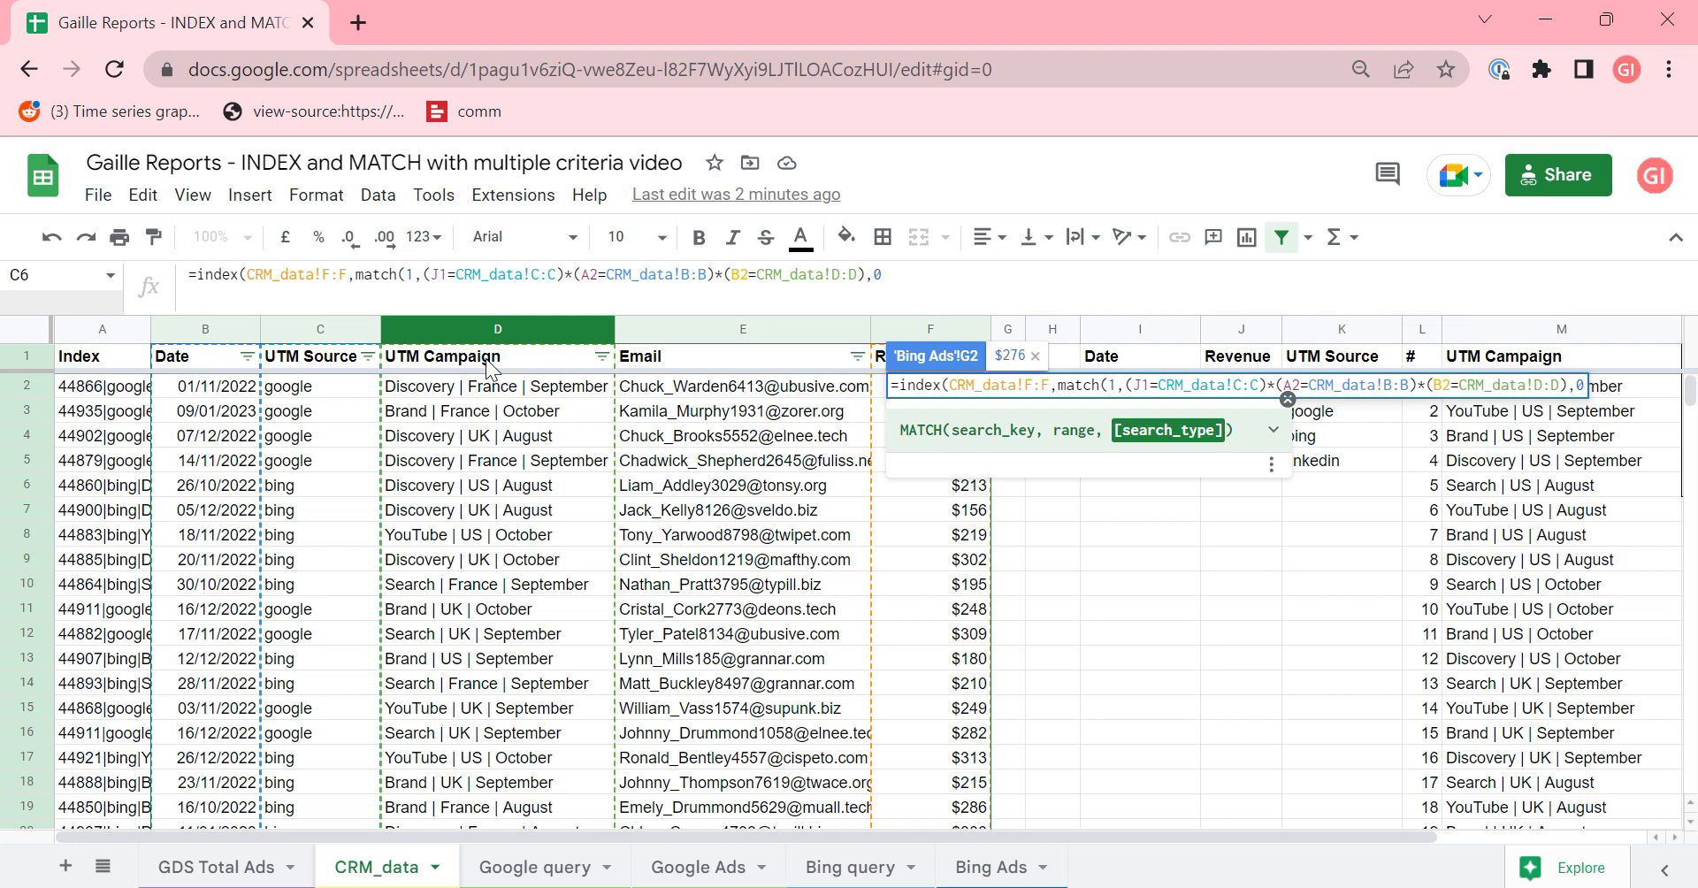
{"action": "type", "text": ")"}
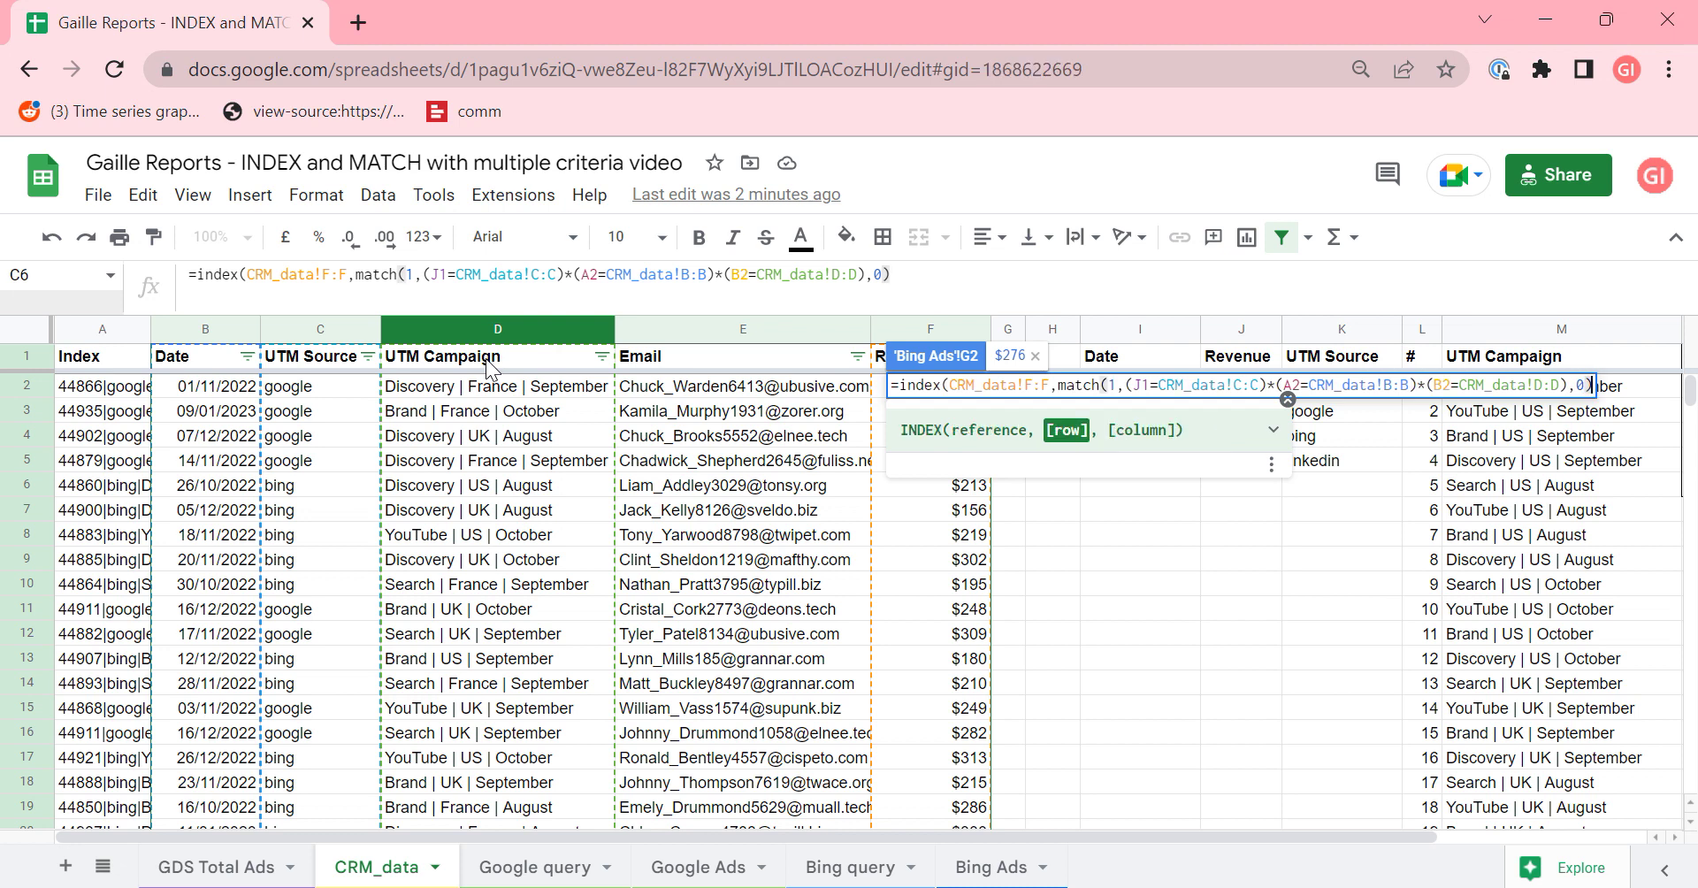
{"action": "type", "text": ")"}
{"action": "key", "text": "Return"}
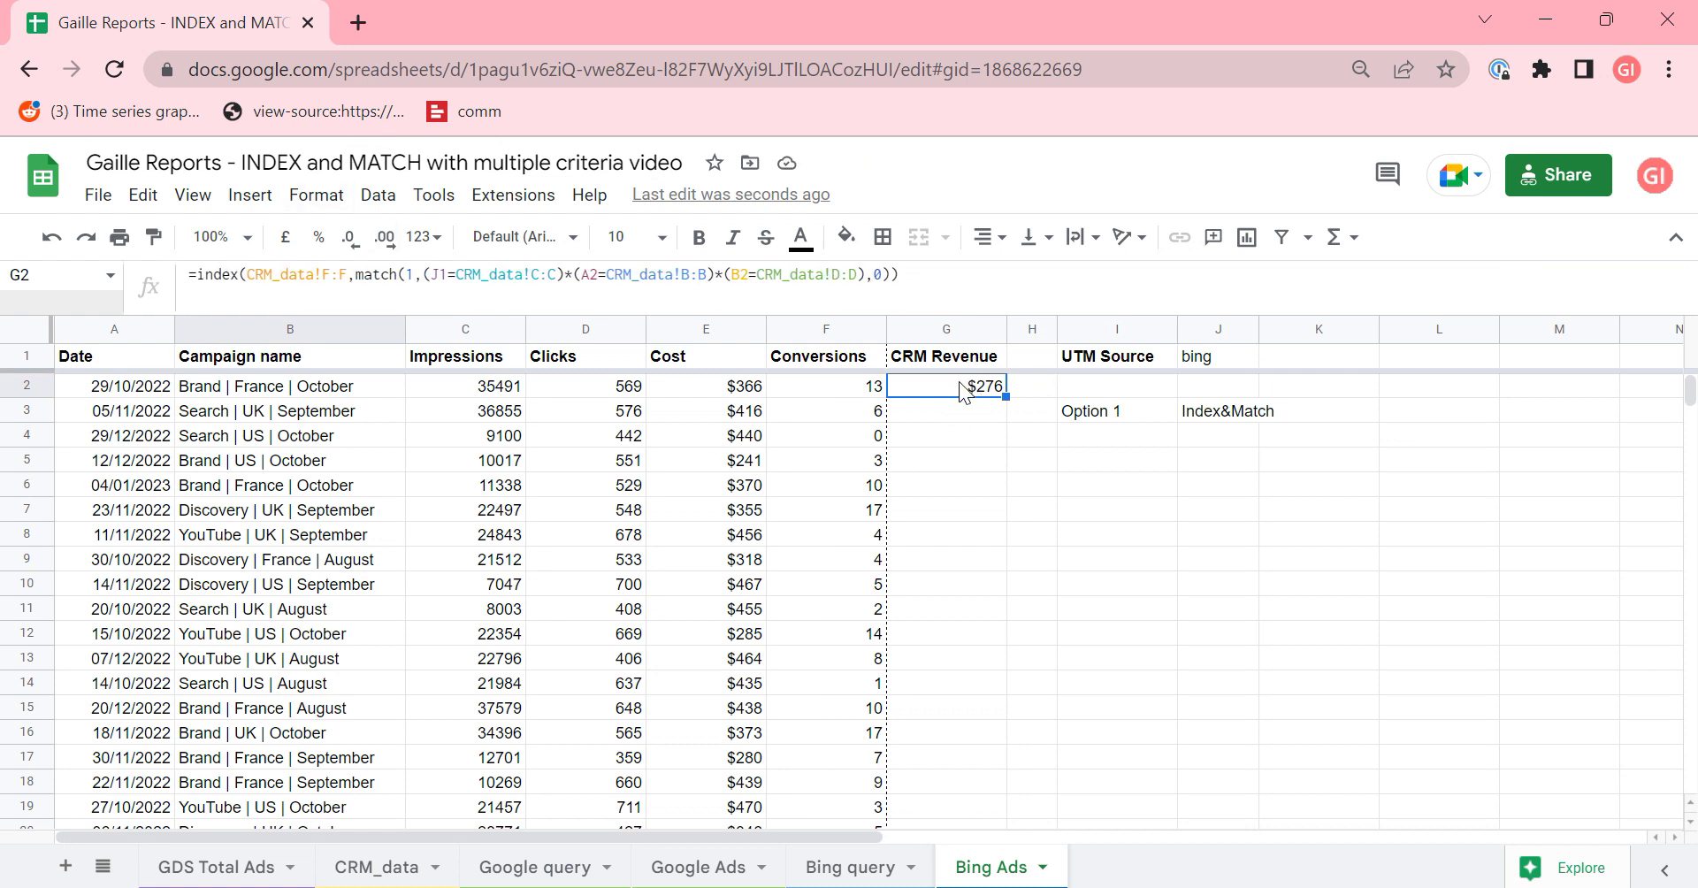
- In the G2 formula, make the revenue column reference absolute as $F:$F and the UTM source cell as $J$1
{"action": "left_click", "coordinate": [320, 276]}
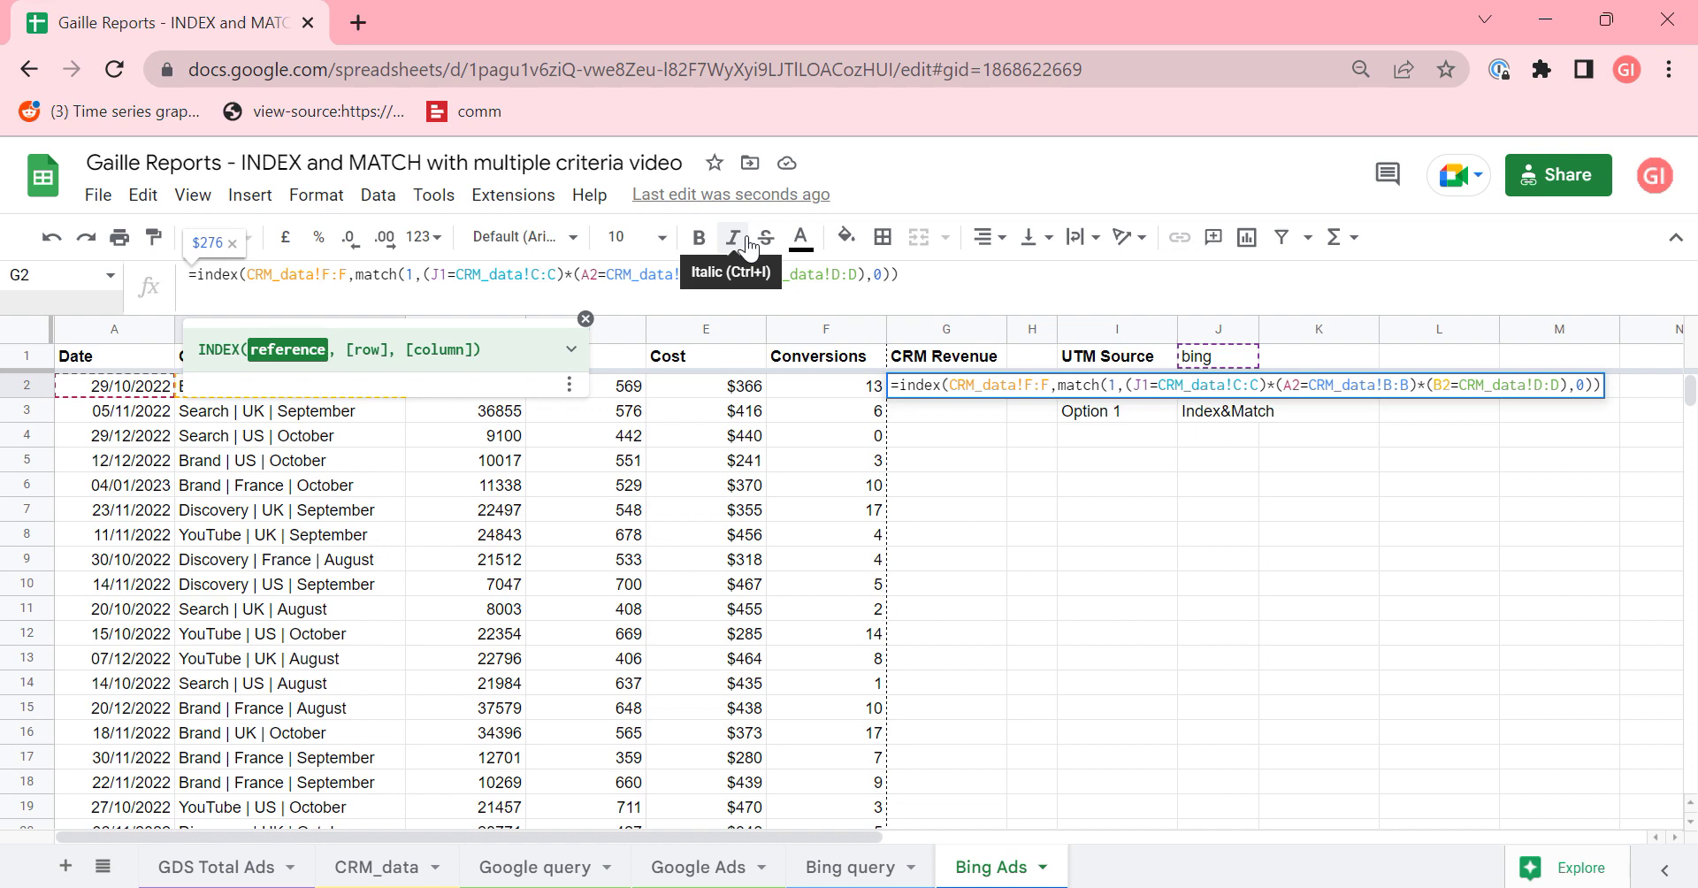
{"action": "key", "text": "F4"}
{"action": "key", "text": "Right"}
{"action": "key", "text": "Right"}
{"action": "key", "text": "Right"}
{"action": "key", "text": "Right"}
{"action": "key", "text": "Right"}
{"action": "key", "text": "Right"}
{"action": "key", "text": "Right"}
{"action": "key", "text": "Right"}
{"action": "key", "text": "Right"}
{"action": "key", "text": "Right"}
{"action": "key", "text": "F4"}
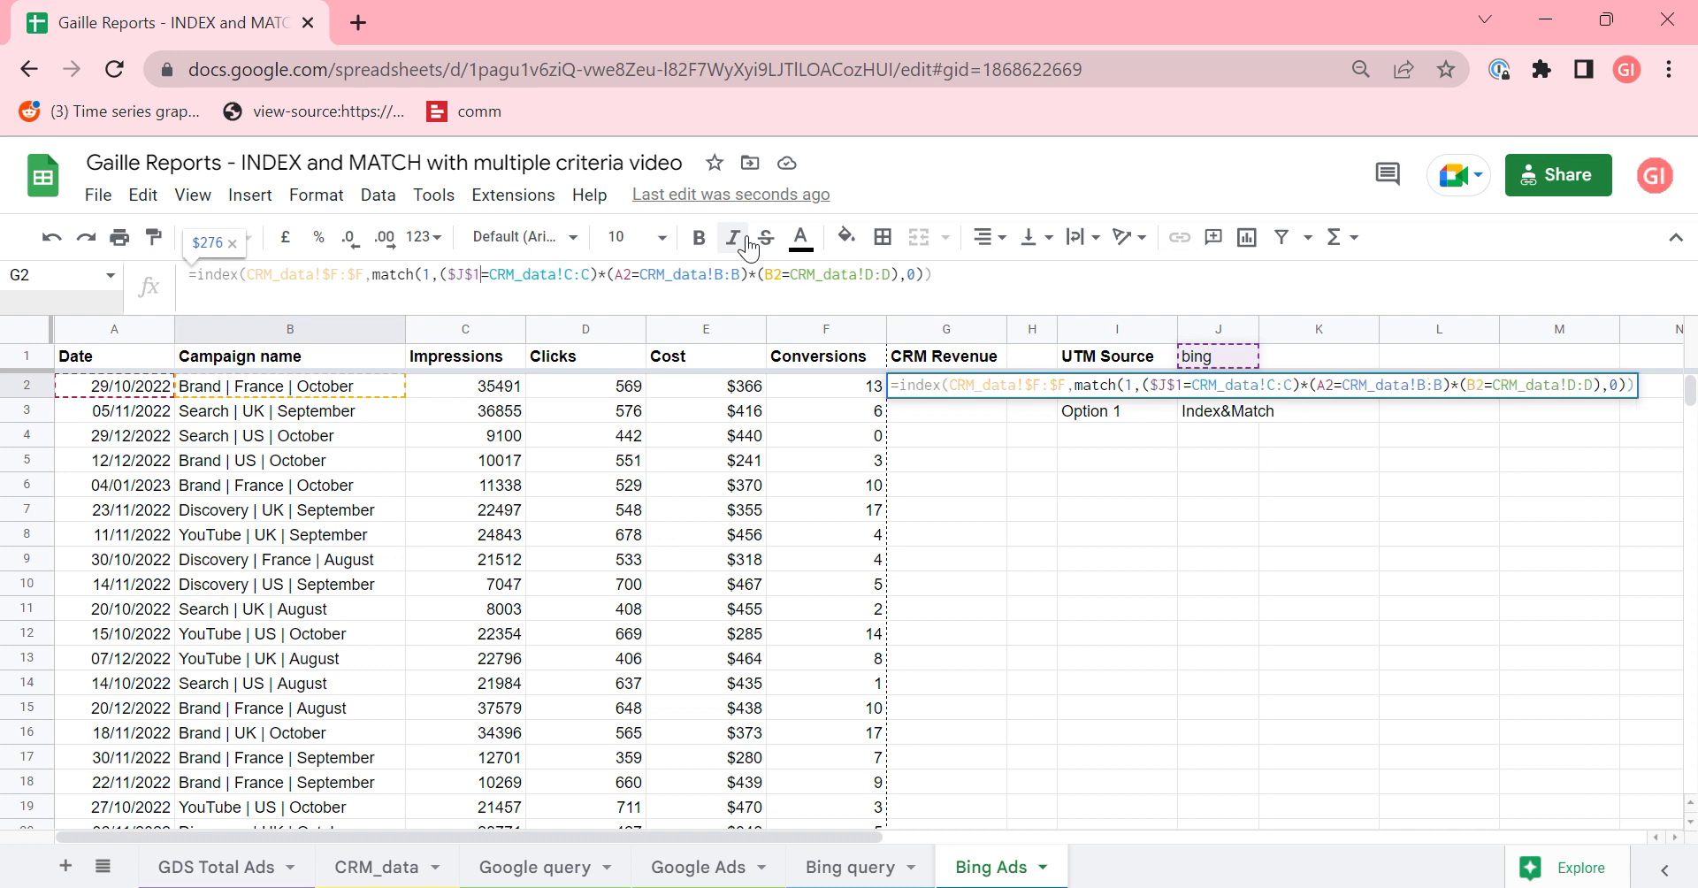
- Lock the CRM source column as $C:$C and only the column of the date cell as $A2
{"action": "key", "text": "Right"}
{"action": "key", "text": "Right"}
{"action": "key", "text": "Right"}
{"action": "key", "text": "Right"}
{"action": "key", "text": "Right"}
{"action": "key", "text": "Right"}
{"action": "key", "text": "Right"}
{"action": "key", "text": "Right"}
{"action": "key", "text": "Right"}
{"action": "key", "text": "Right"}
{"action": "key", "text": "Right"}
{"action": "key", "text": "Right"}
{"action": "key", "text": "Right"}
{"action": "key", "text": "F4"}
{"action": "key", "text": "Right"}
{"action": "key", "text": "Right"}
{"action": "key", "text": "Right"}
{"action": "key", "text": "Right"}
{"action": "key", "text": "Right"}
{"action": "key", "text": "F4"}
{"action": "key", "text": "F4"}
{"action": "key", "text": "F4"}
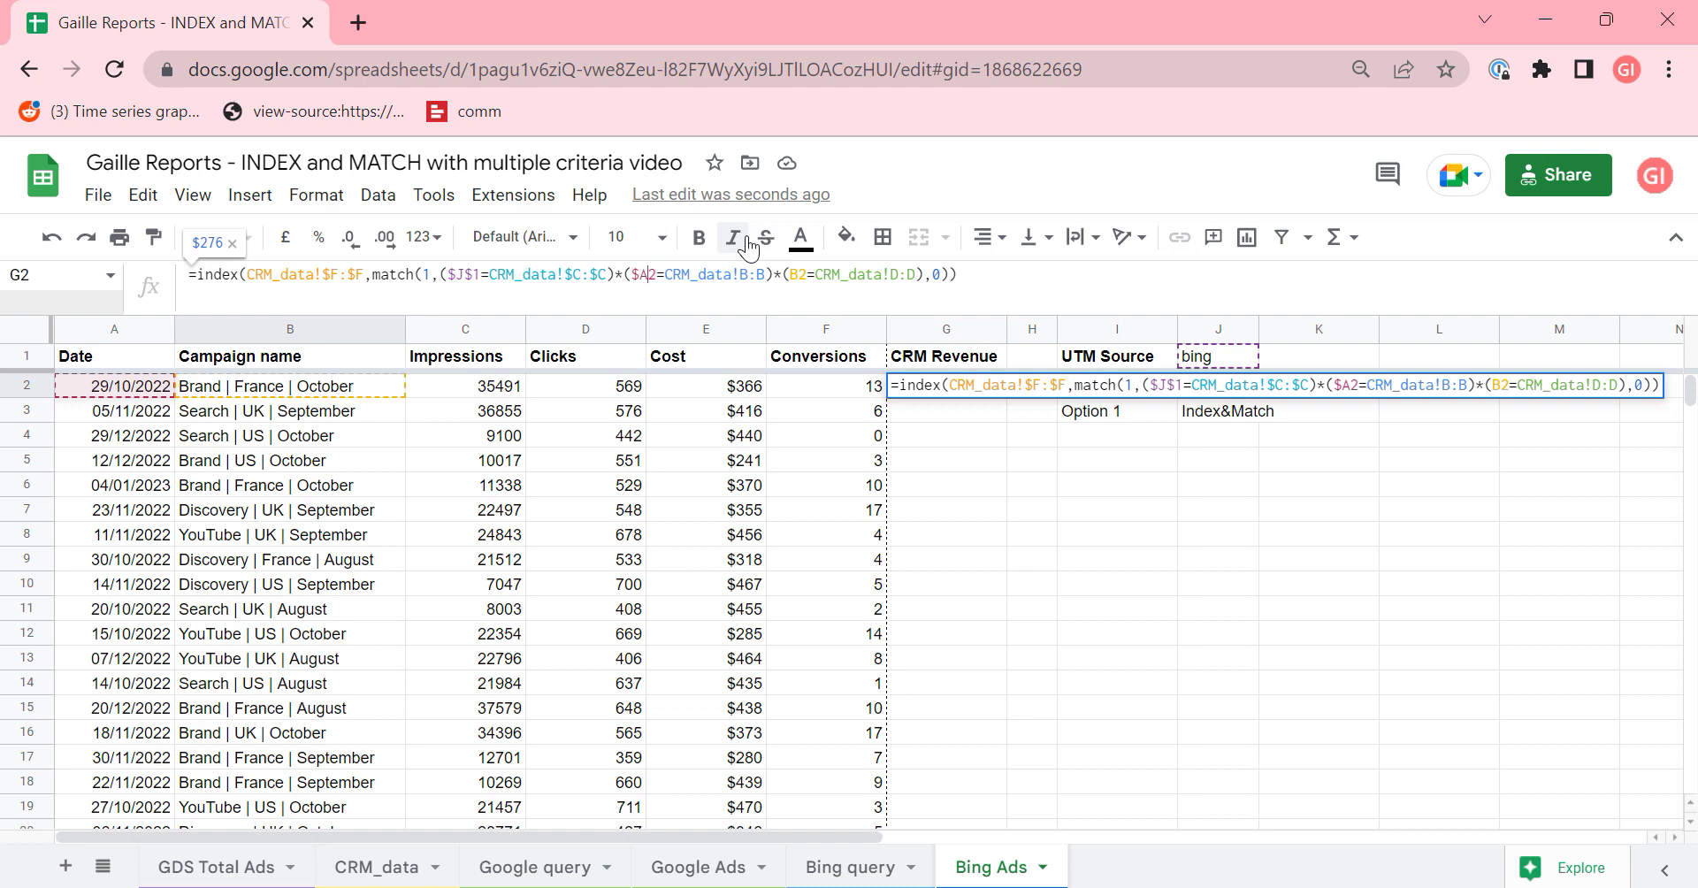
- Lock the remaining references as $B:$B, $B2 and $D:$D and enter the updated formula in G2
{"action": "key", "text": "Right"}
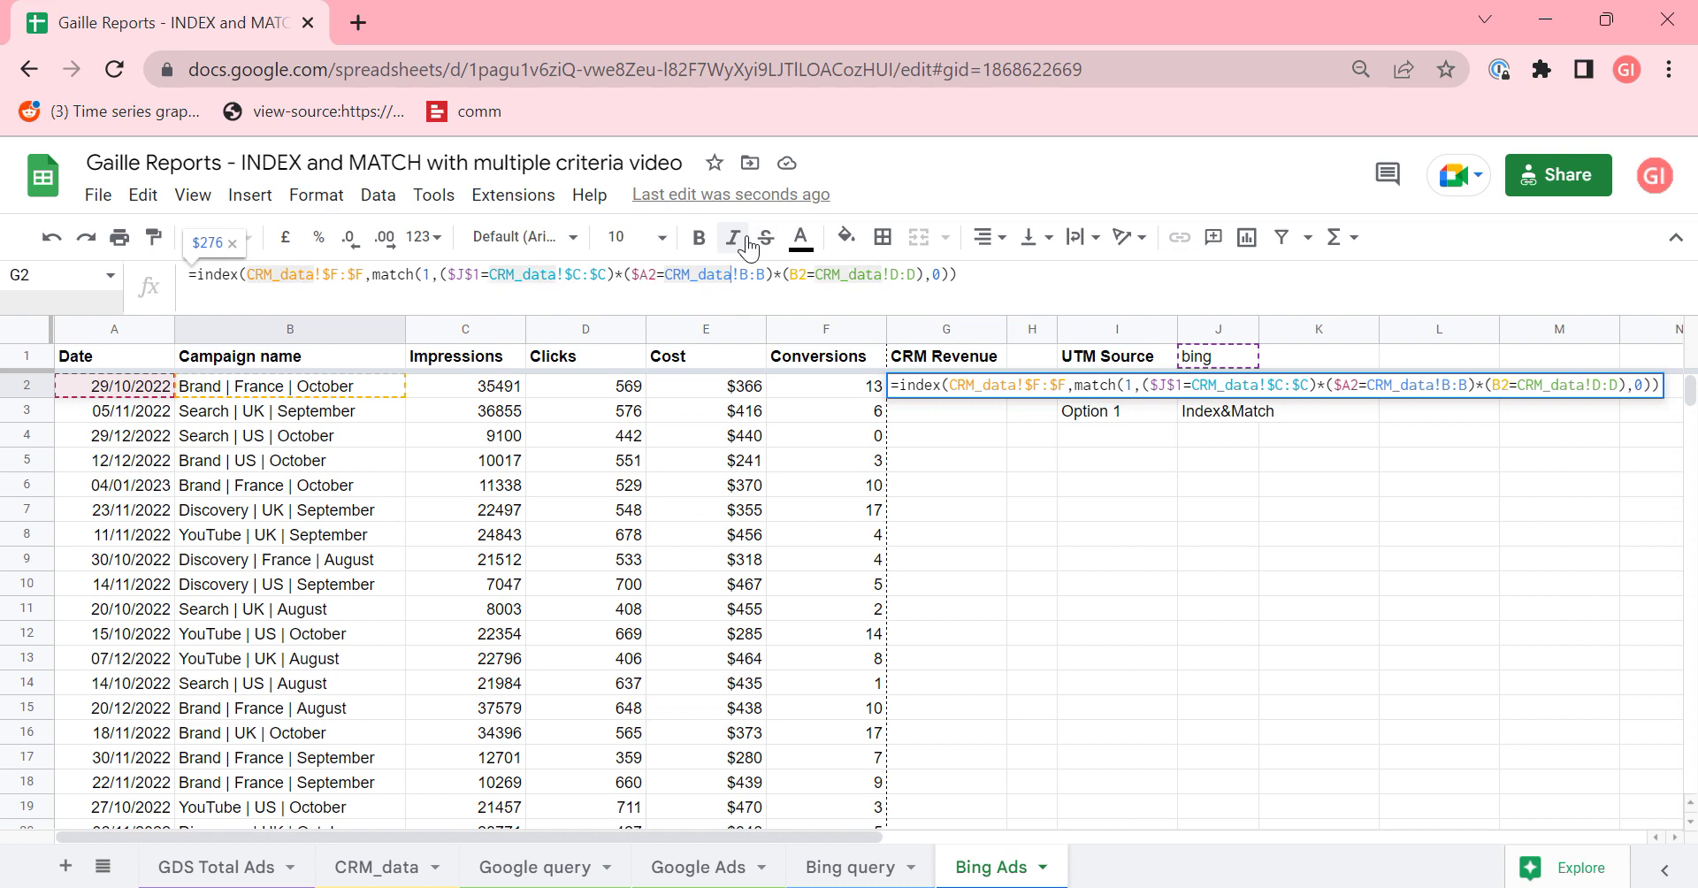
{"action": "key", "text": "F4"}
{"action": "key", "text": "Right"}
{"action": "key", "text": "Right"}
{"action": "key", "text": "Right"}
{"action": "key", "text": "Right"}
{"action": "key", "text": "F4"}
{"action": "key", "text": "F4"}
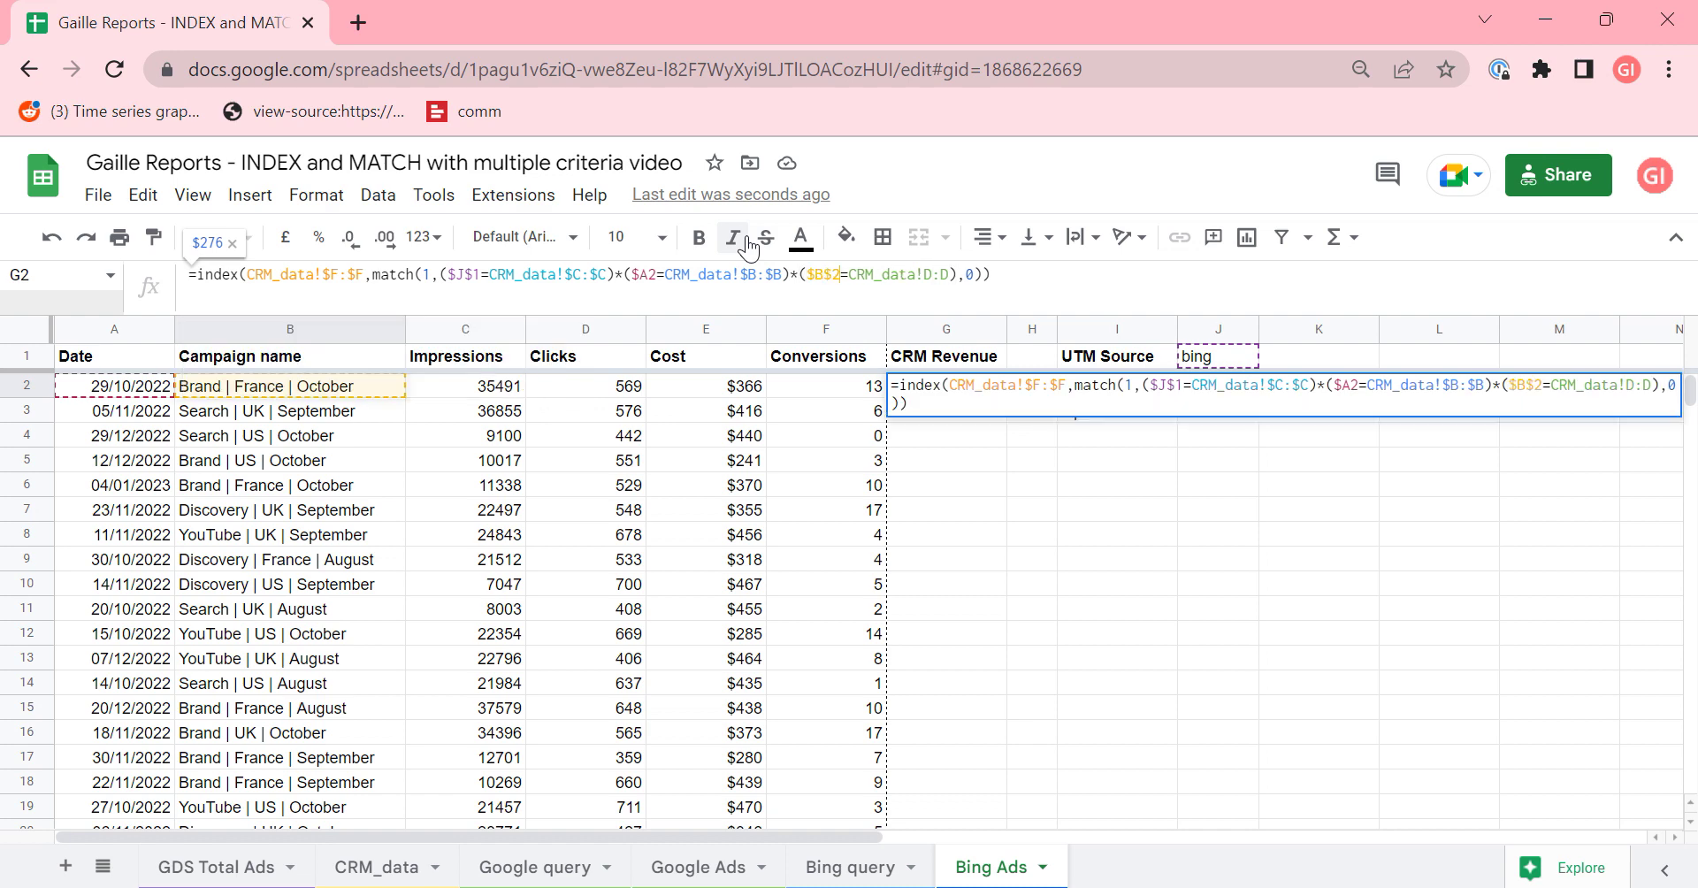
{"action": "key", "text": "F4"}
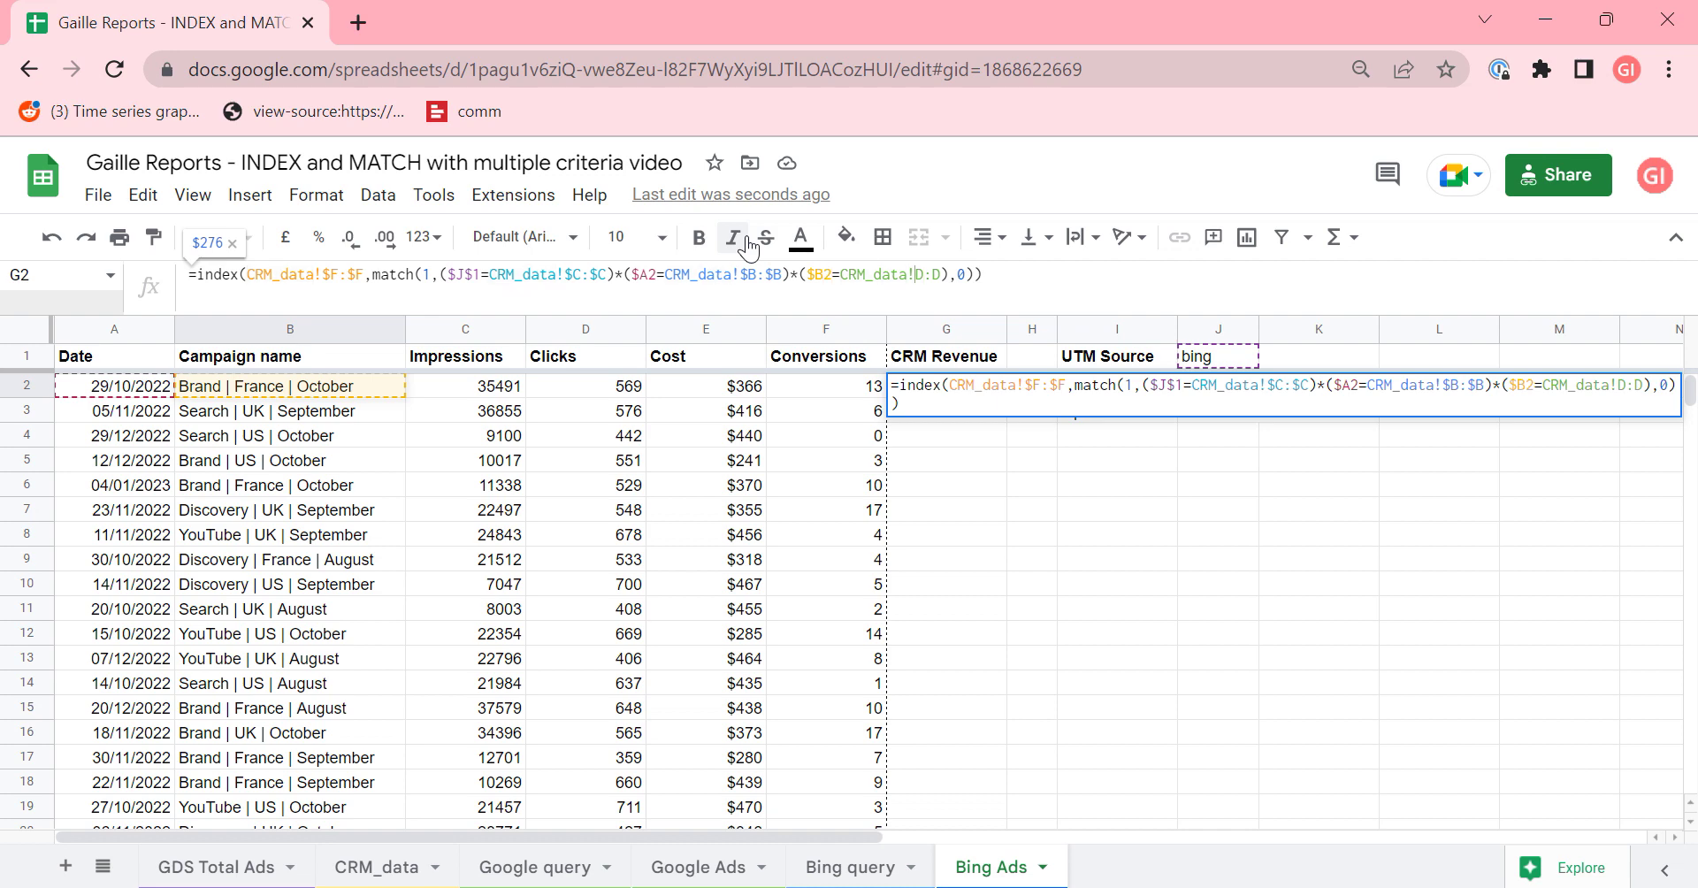
{"action": "key", "text": "Return"}
{"action": "key", "text": "Up"}
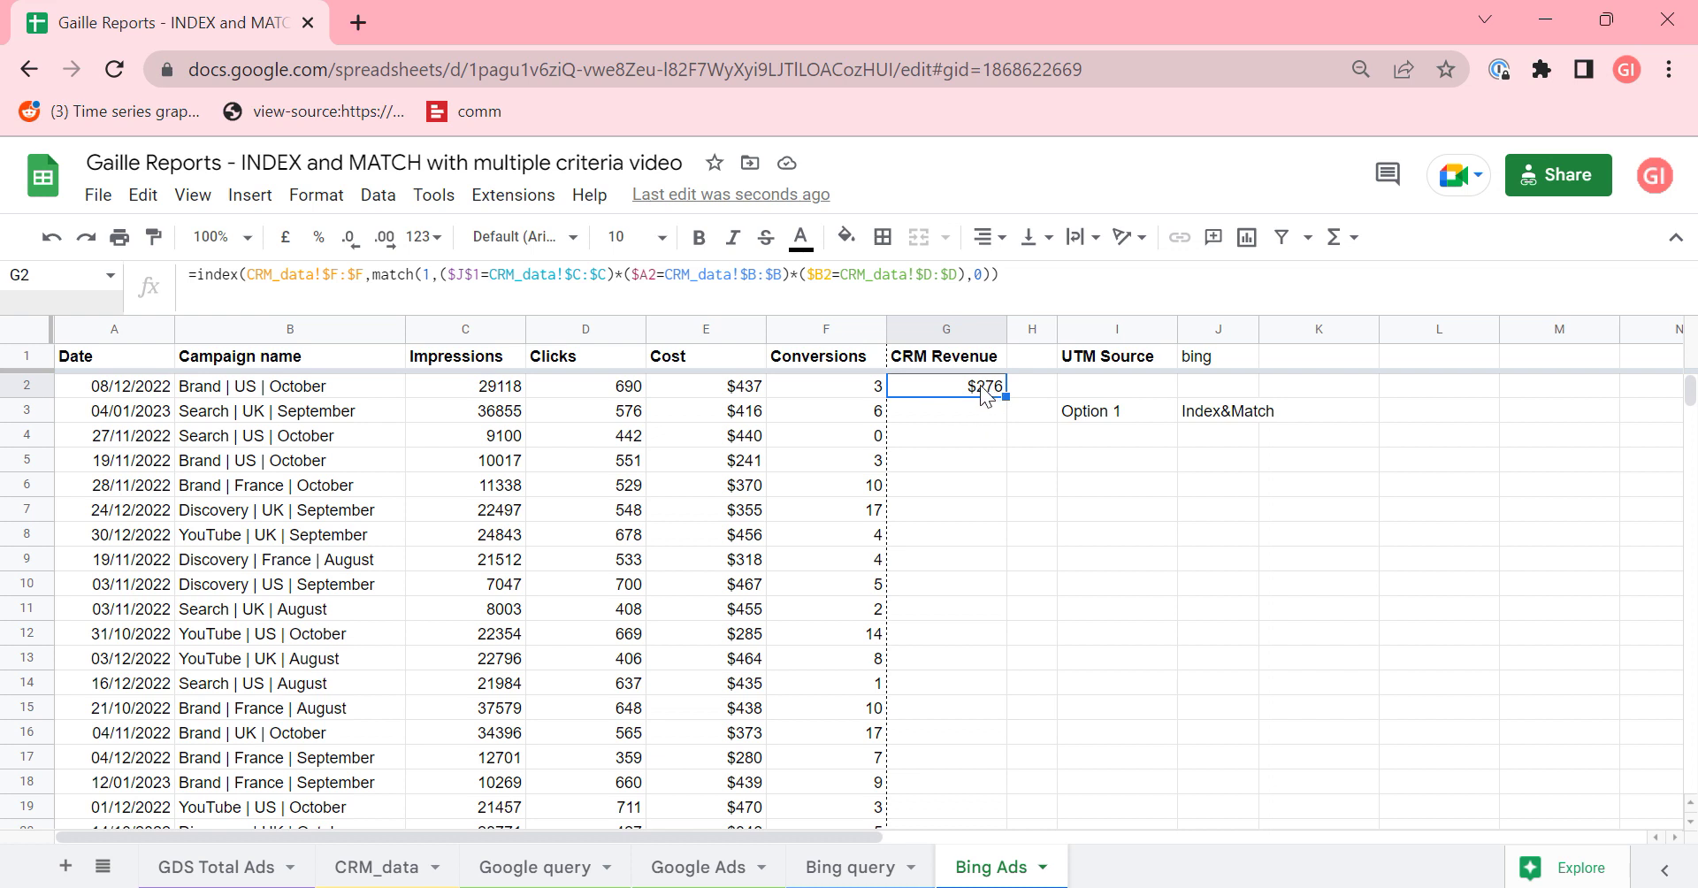
- Copy the INDEX/MATCH formula from G2 into the rest of the CRM Revenue column, G3:G1000
{"action": "key", "text": "ctrl+c"}
{"action": "key", "text": "Down"}
{"action": "key", "text": "ctrl+shift+Down"}
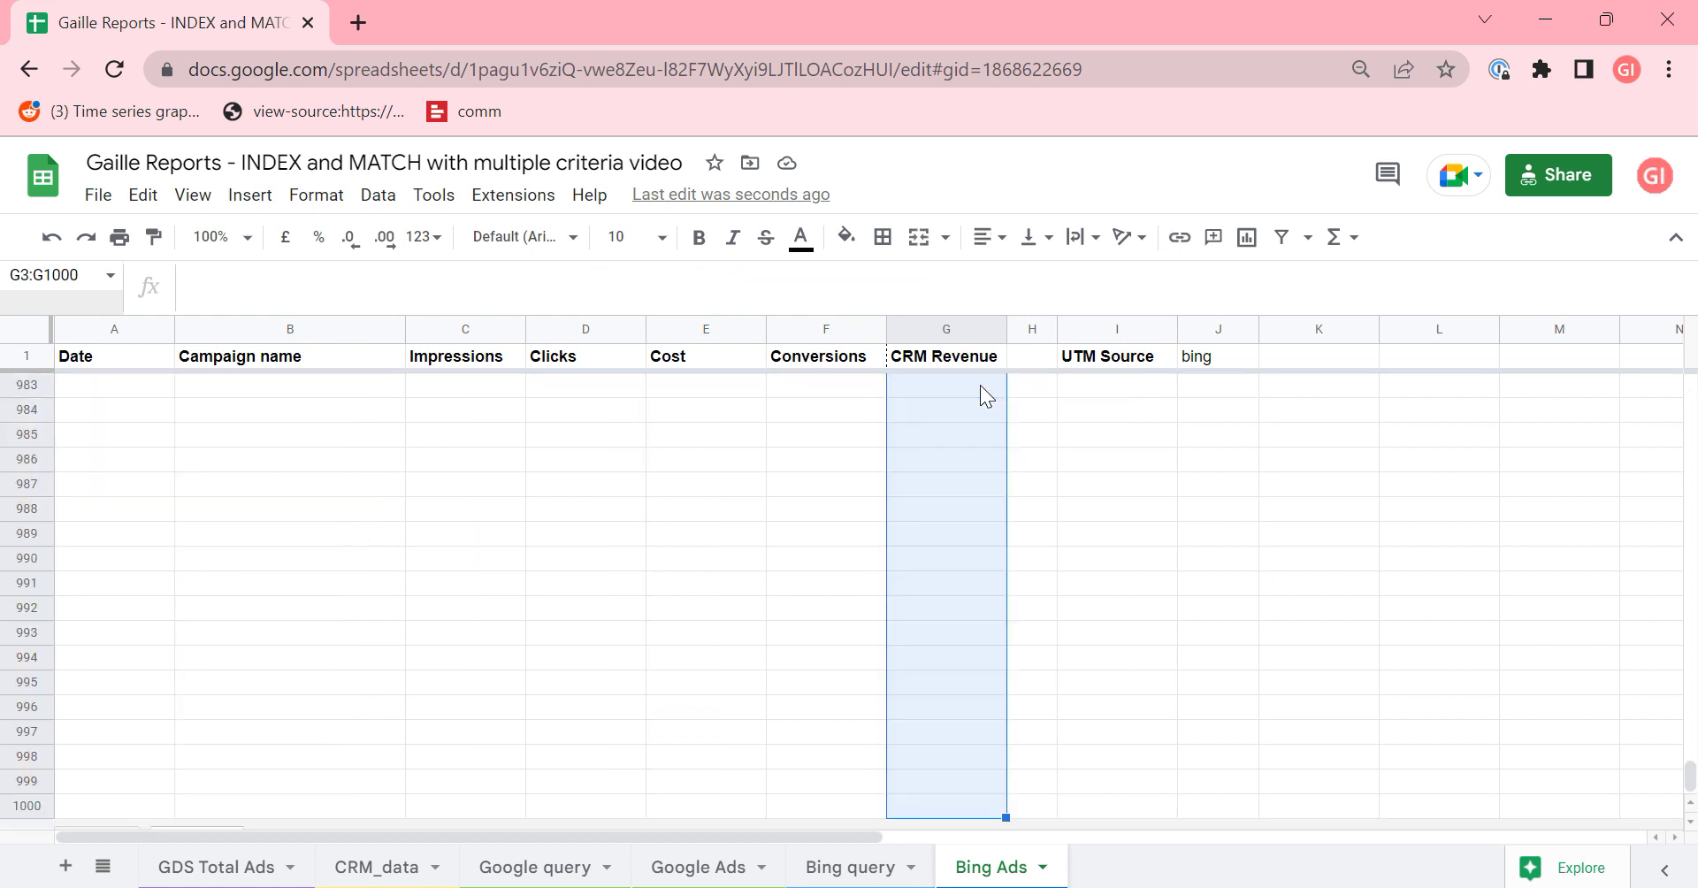
{"action": "key", "text": "ctrl+v"}
{"action": "left_click", "coordinate": [814, 467]}
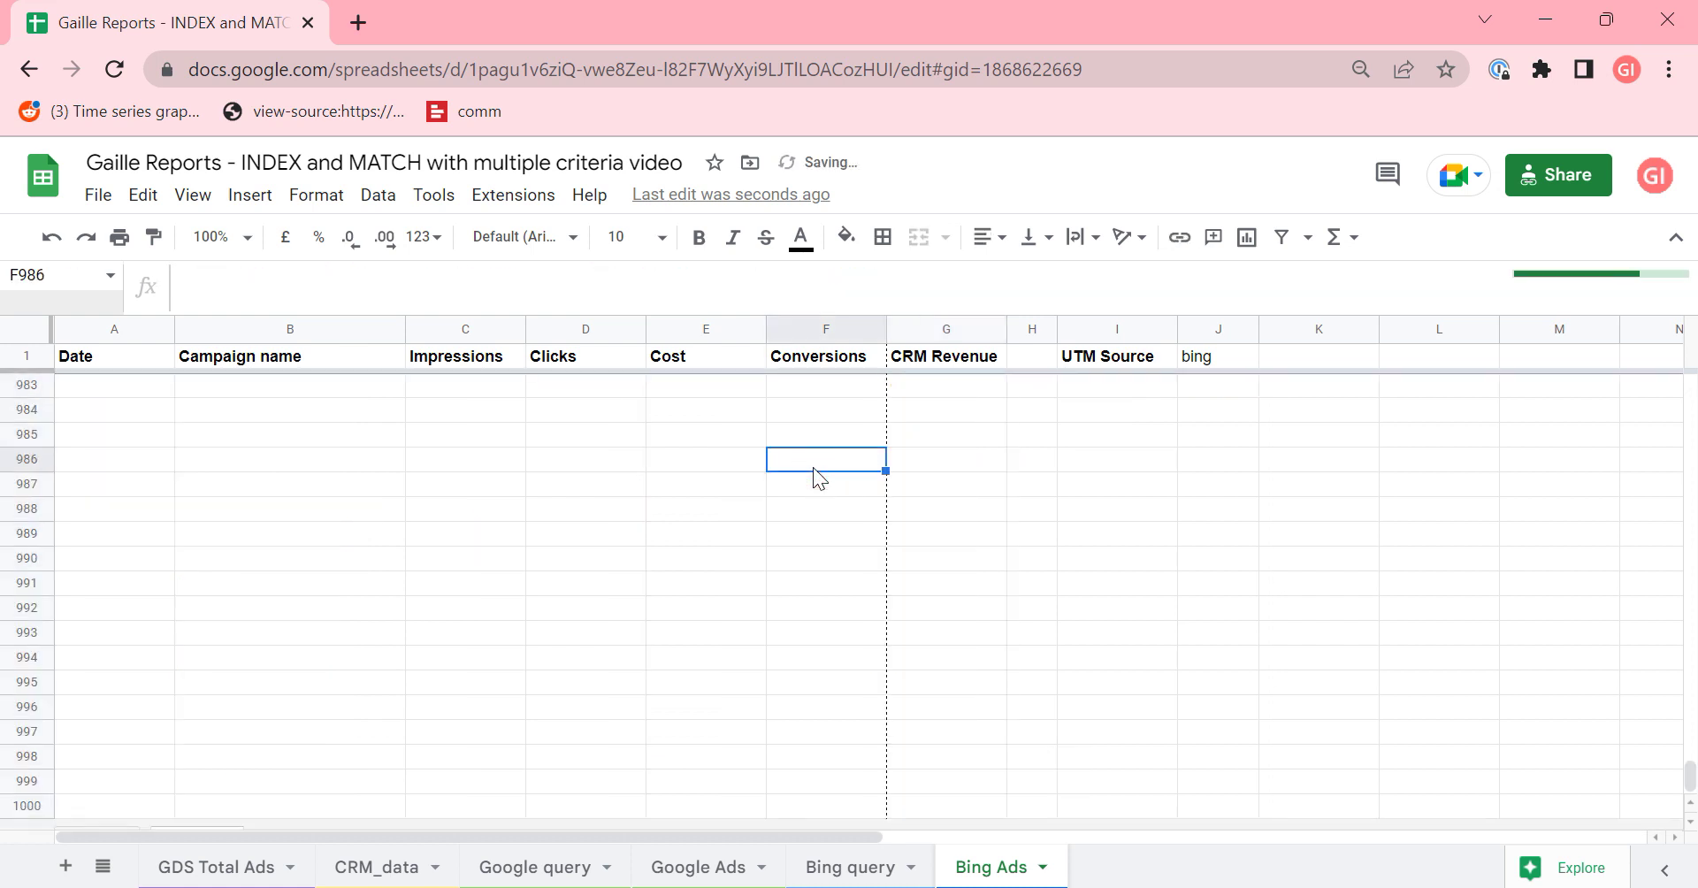
{"action": "key", "text": "Right"}
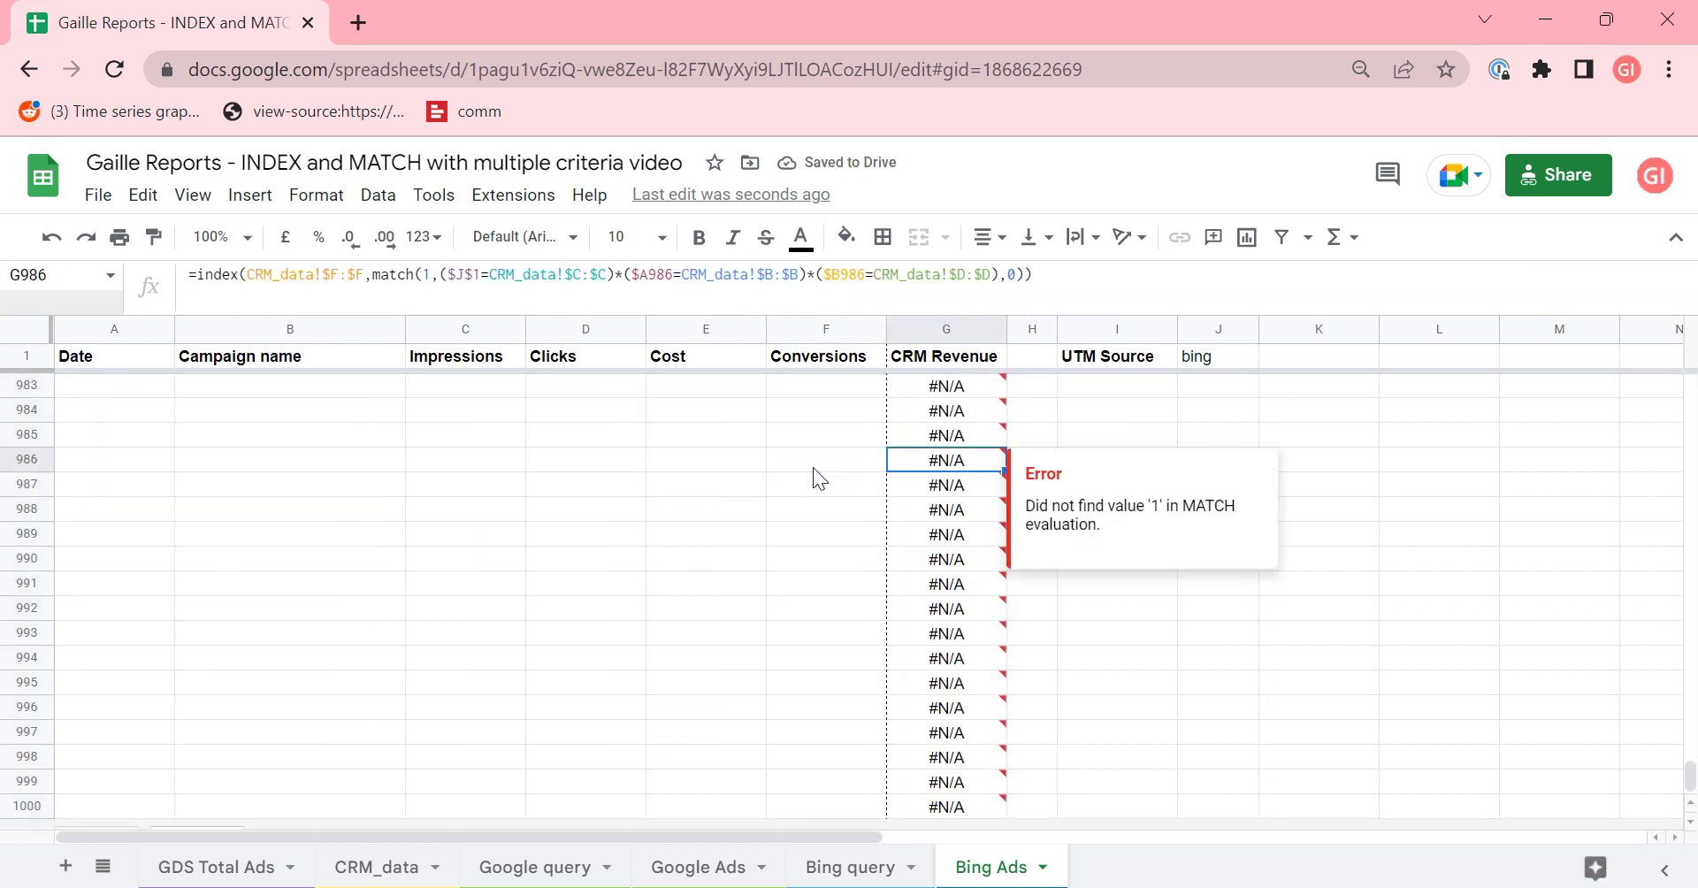
{"action": "key", "text": "Down"}
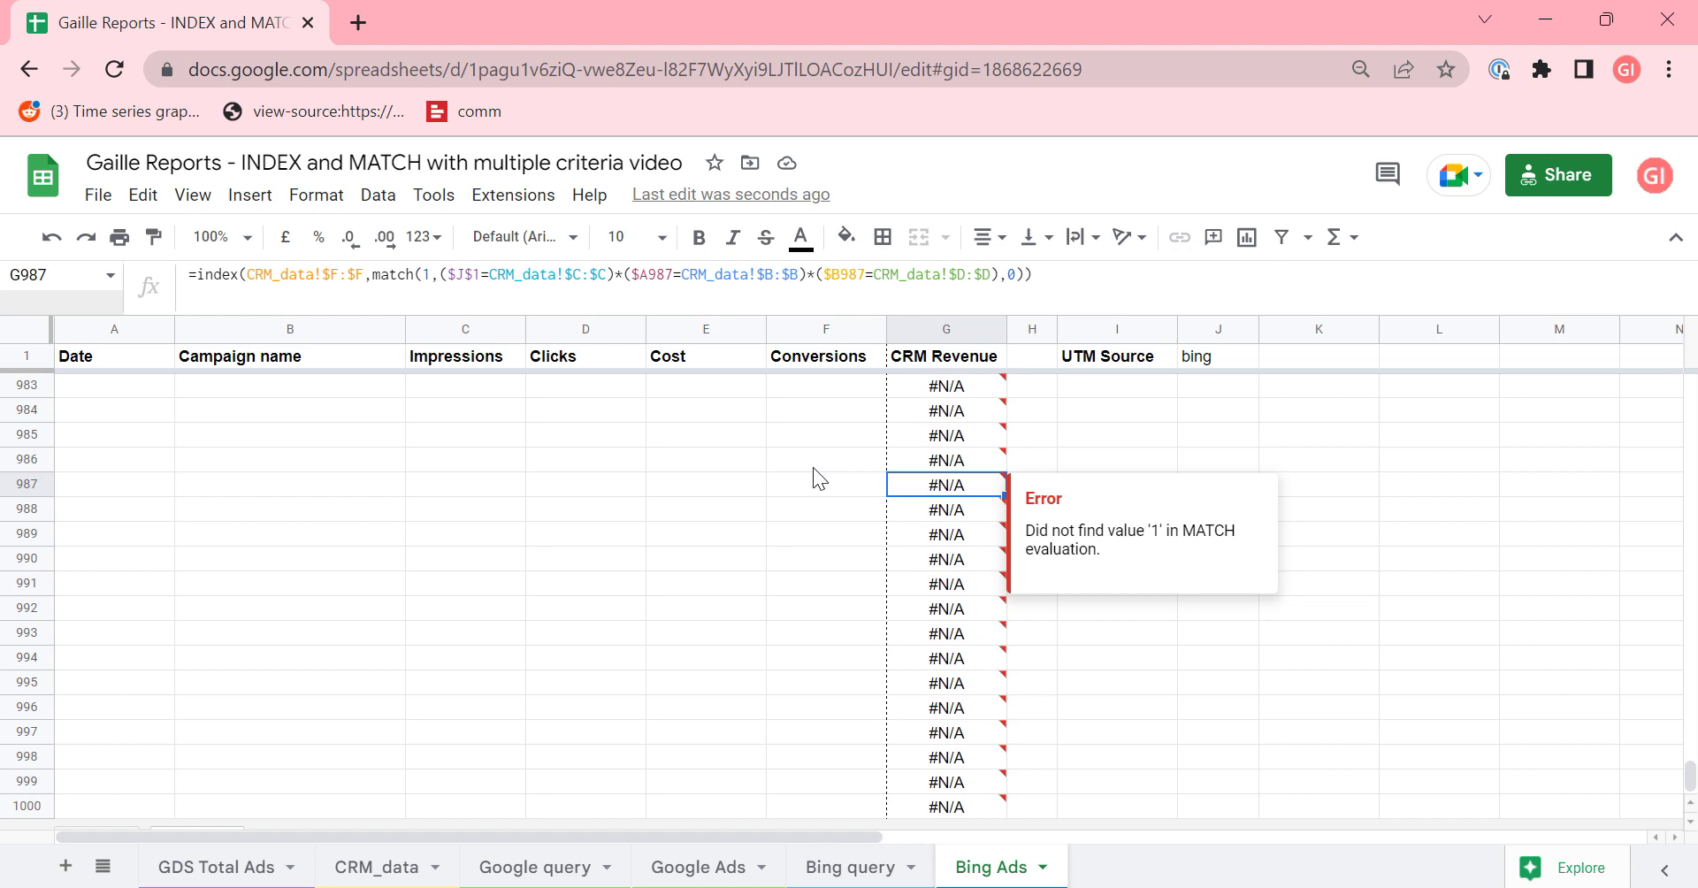
- Wrap the INDEX/MATCH formula in G2 in IFERROR, with the INDEX part on its own line
{"action": "key", "text": "ctrl+Up"}
{"action": "key", "text": "Down"}
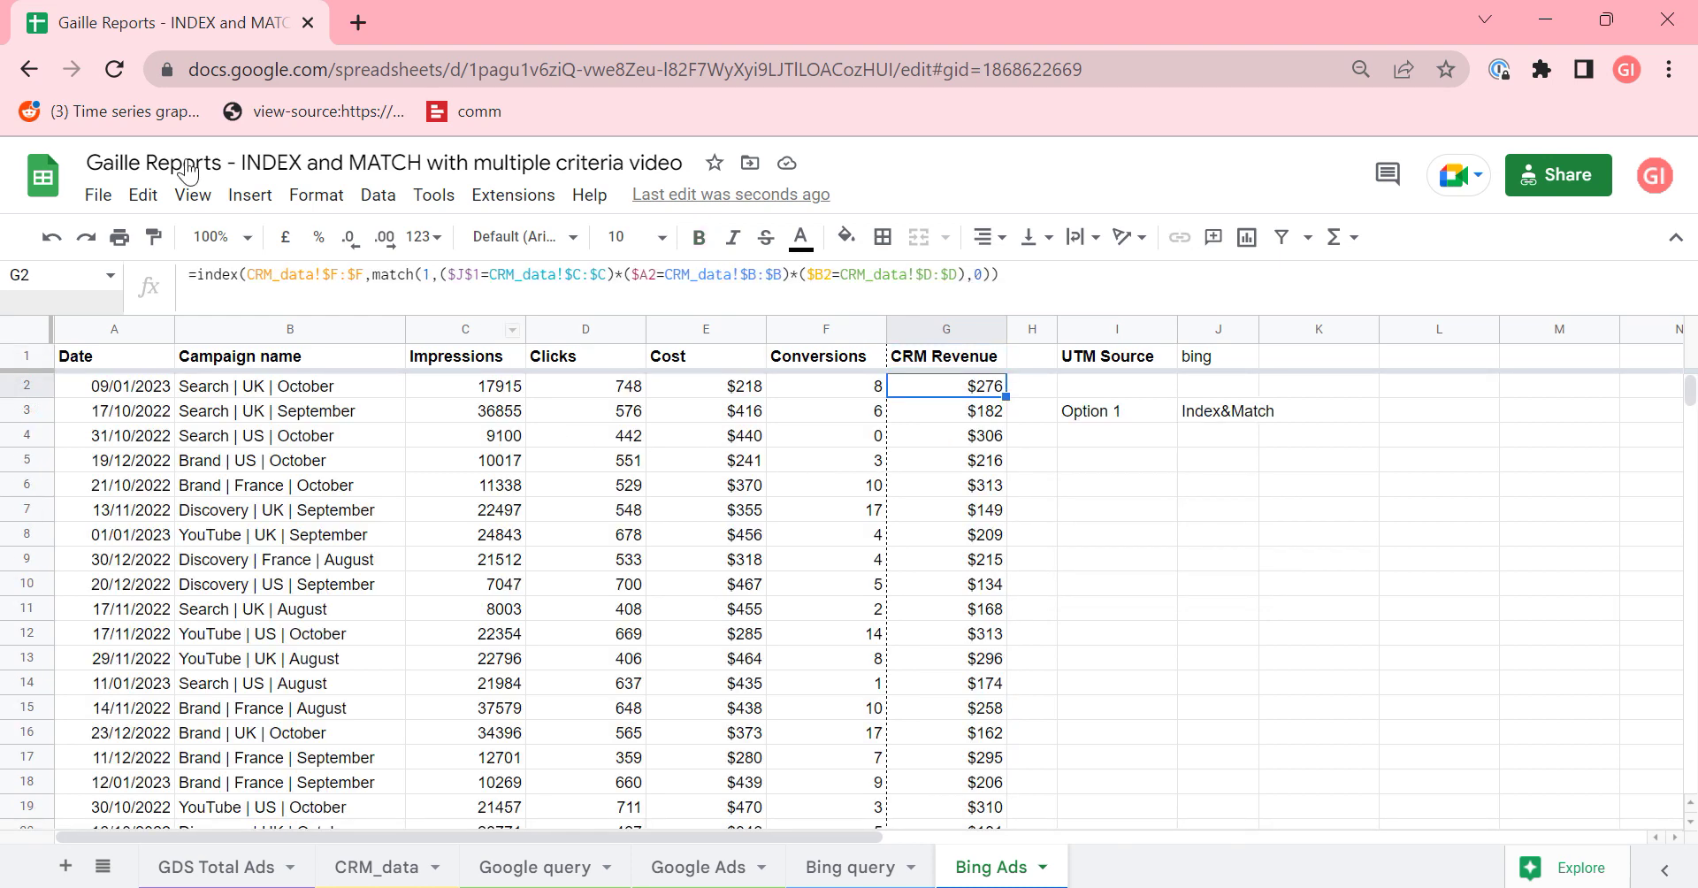
{"action": "left_click", "coordinate": [256, 260]}
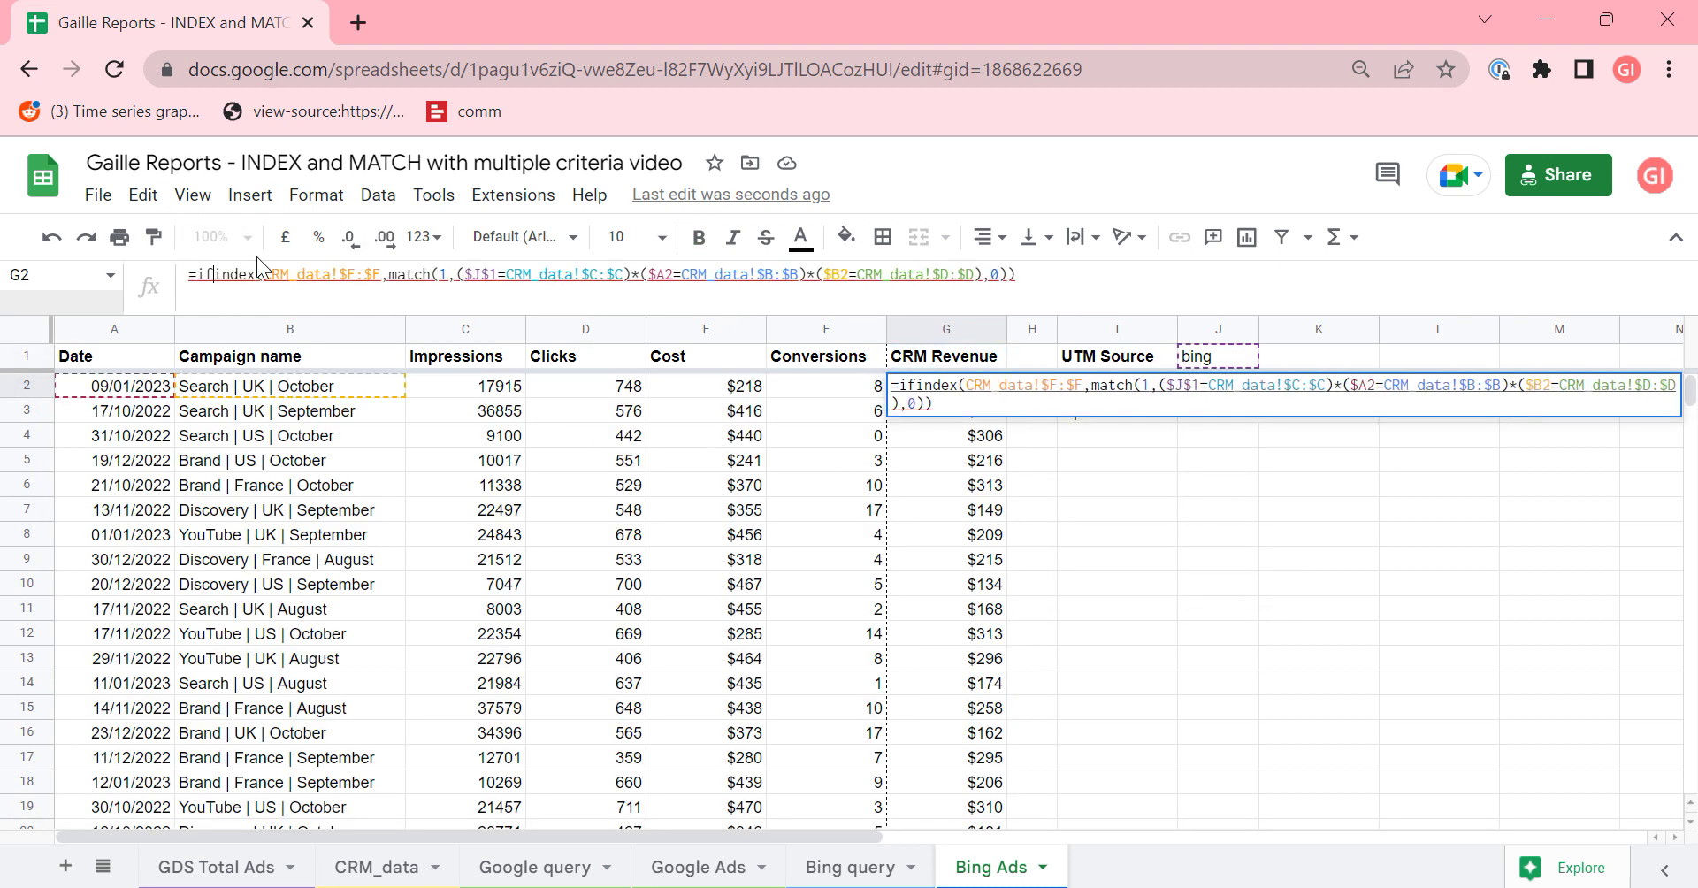
{"action": "key", "text": "alt+Return"}
{"action": "type", "text": "iferror("}
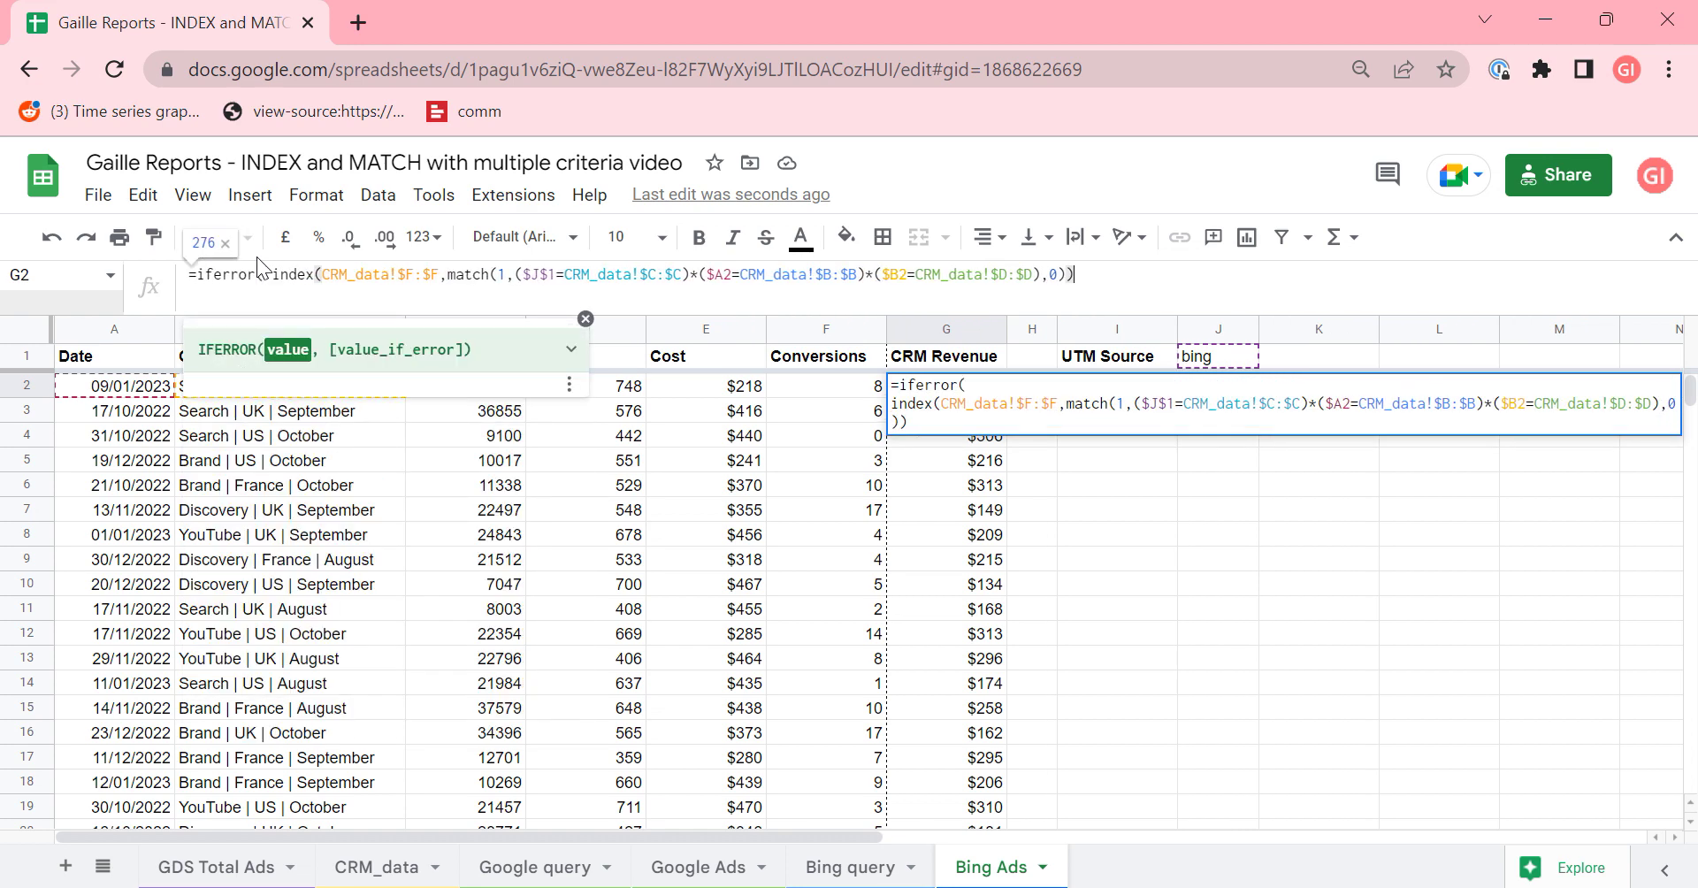
{"action": "key", "text": "Return"}
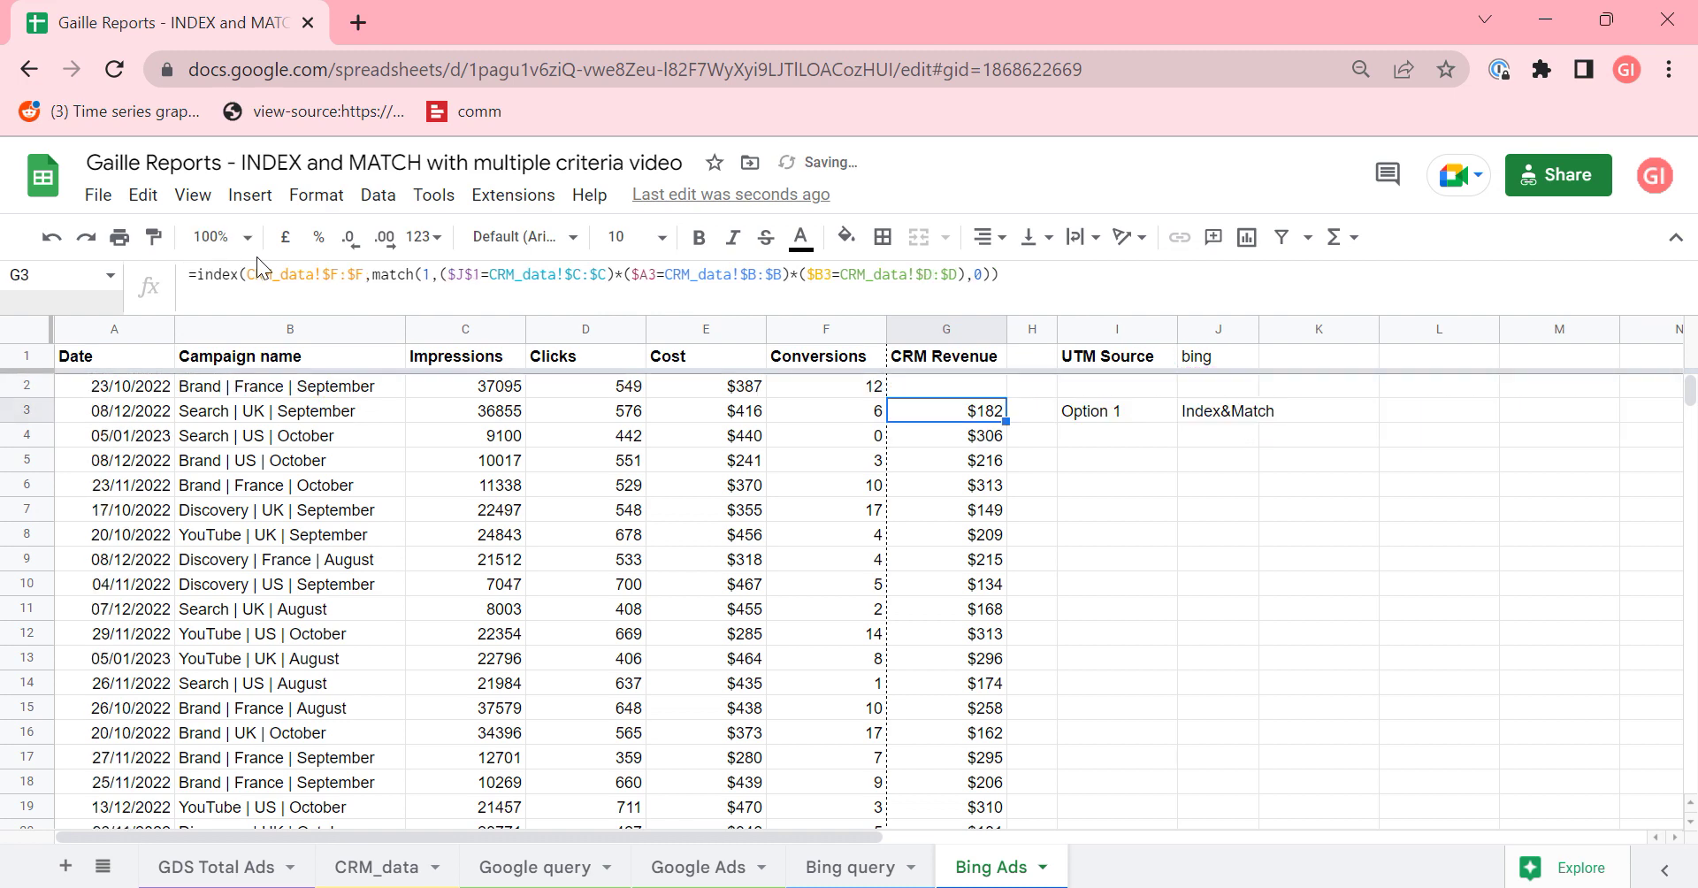
- Copy the IFERROR formula from G2 into G3:G1000 and check the filled column down to its last row
{"action": "key", "text": "Up"}
{"action": "key", "text": "ctrl+c"}
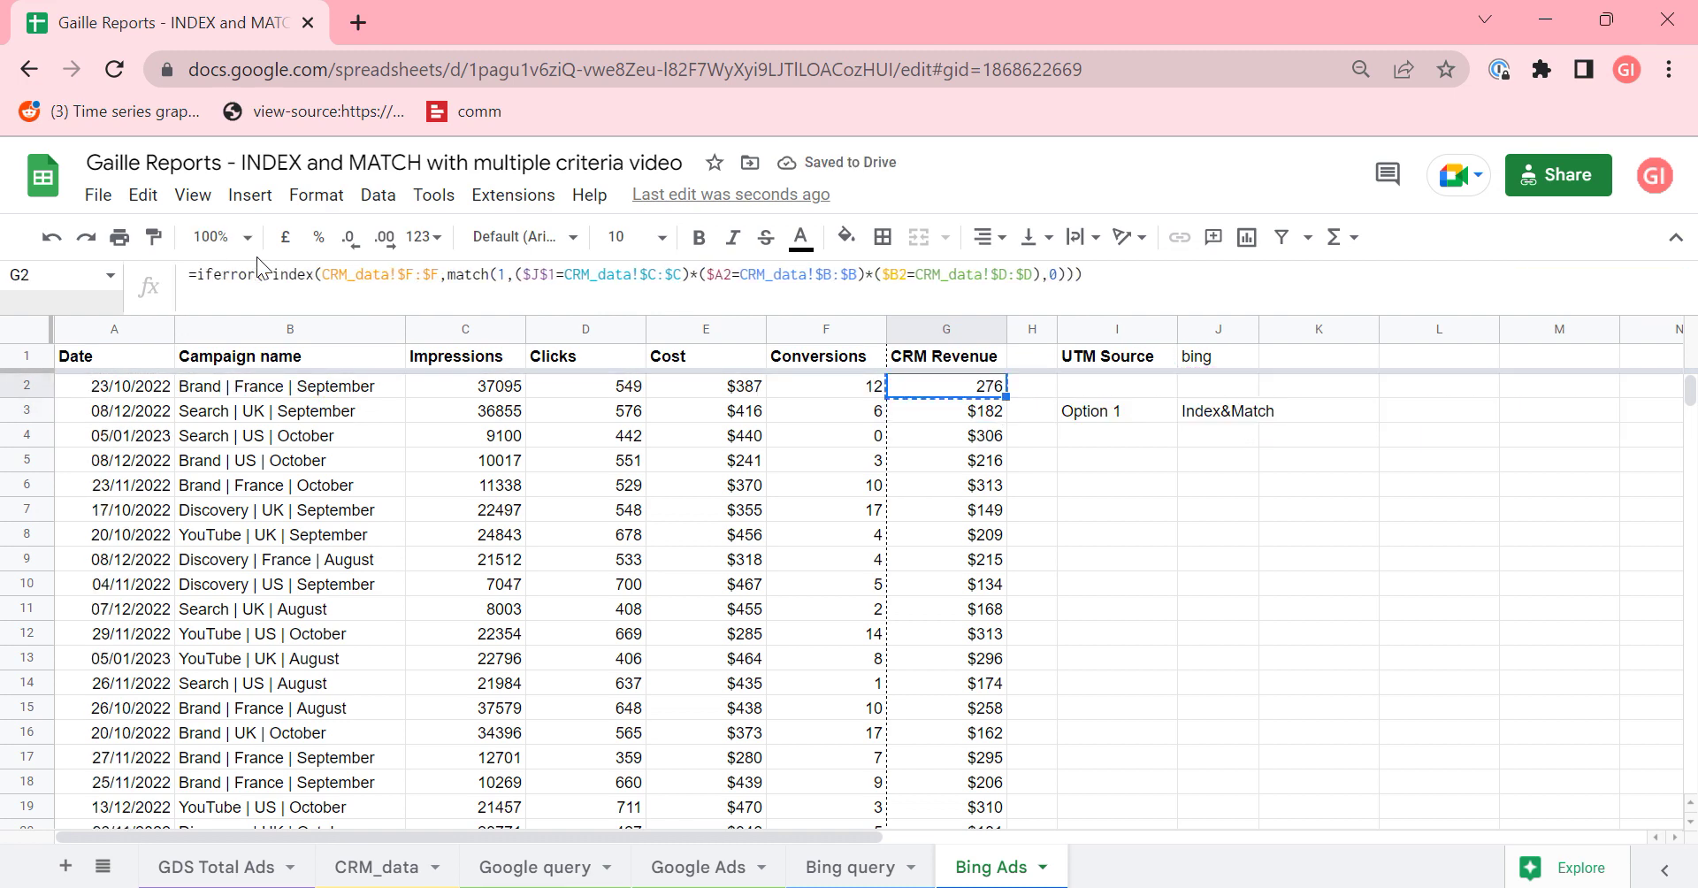
{"action": "key", "text": "Down"}
{"action": "key", "text": "ctrl+shift+Down"}
{"action": "key", "text": "ctrl+v"}
{"action": "key", "text": "Up"}
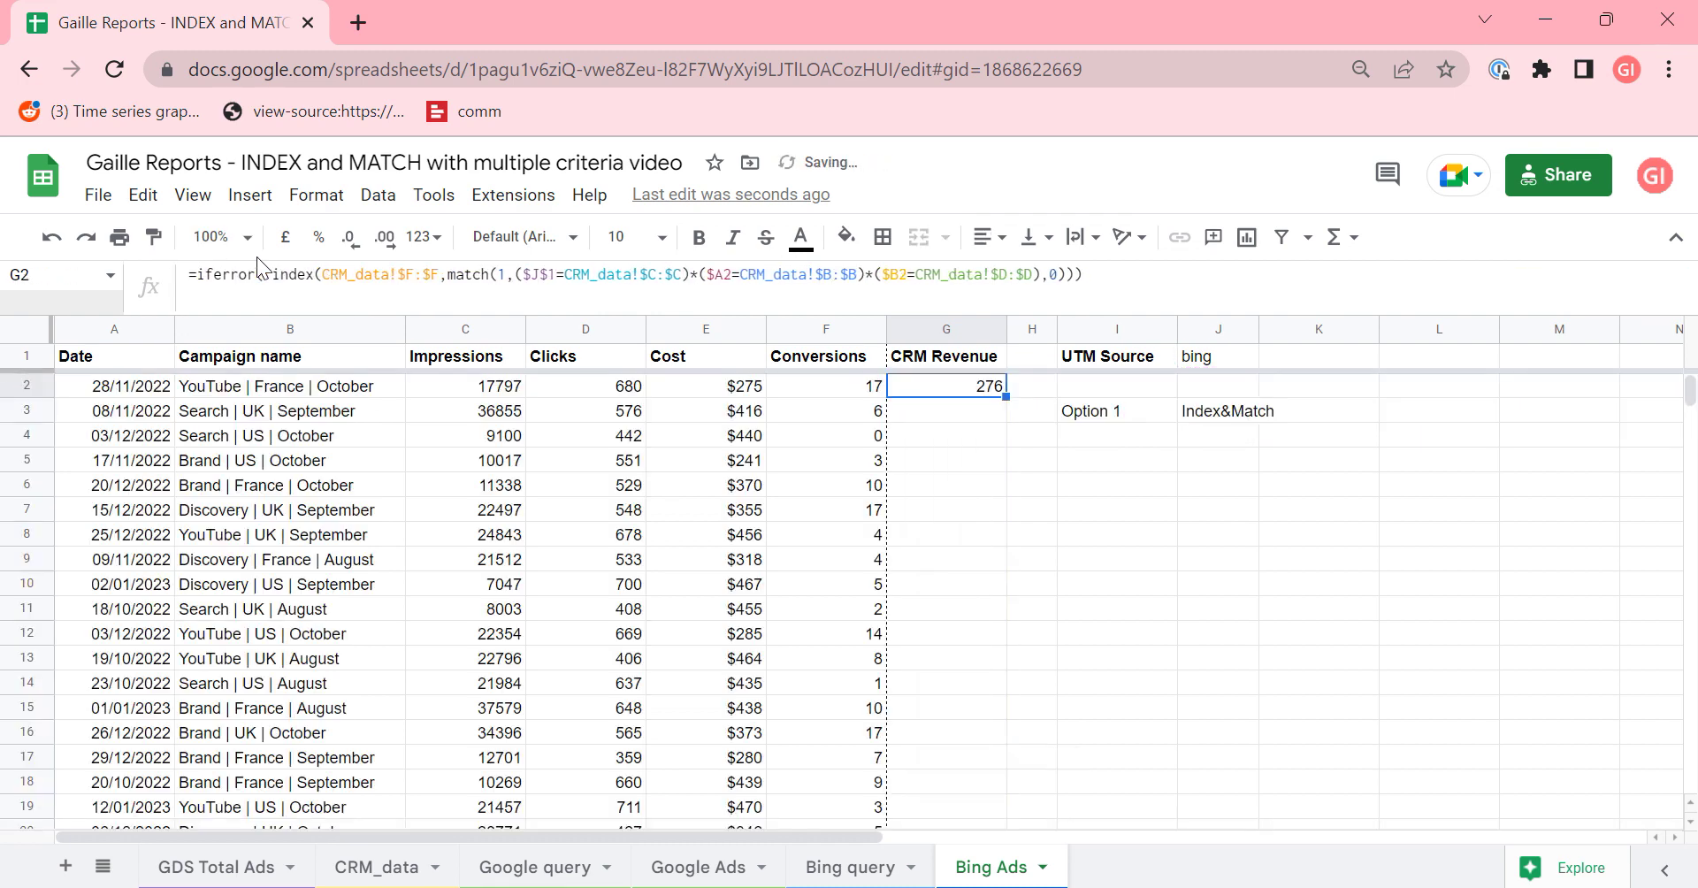
{"action": "key", "text": "Up"}
{"action": "key", "text": "Down"}
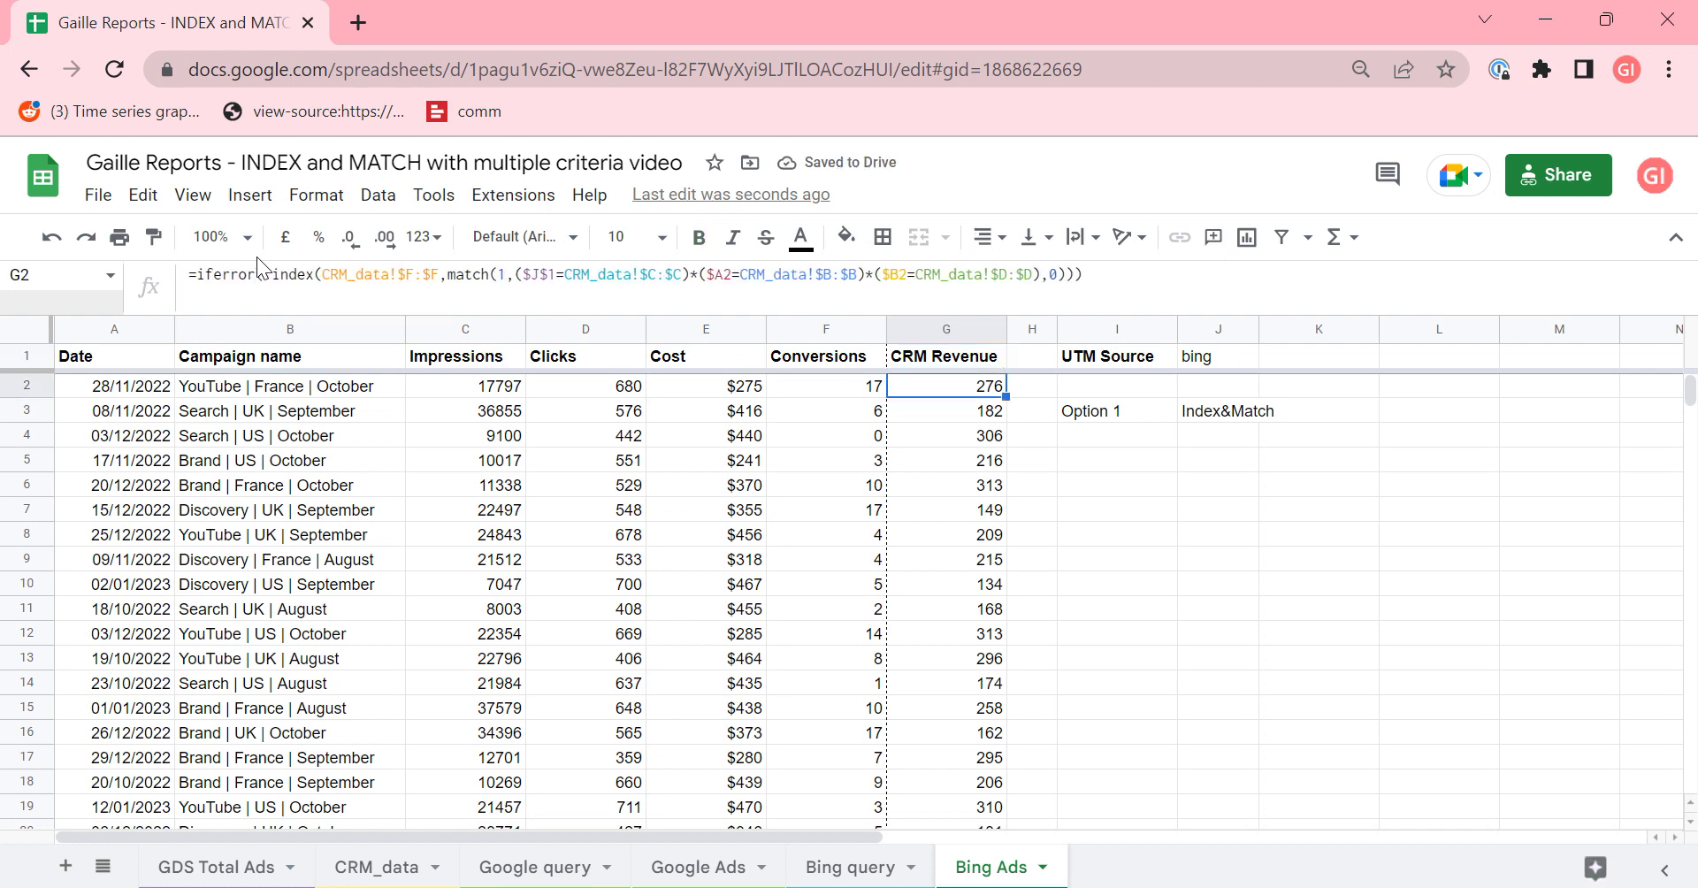
{"action": "key", "text": "ctrl+Down"}
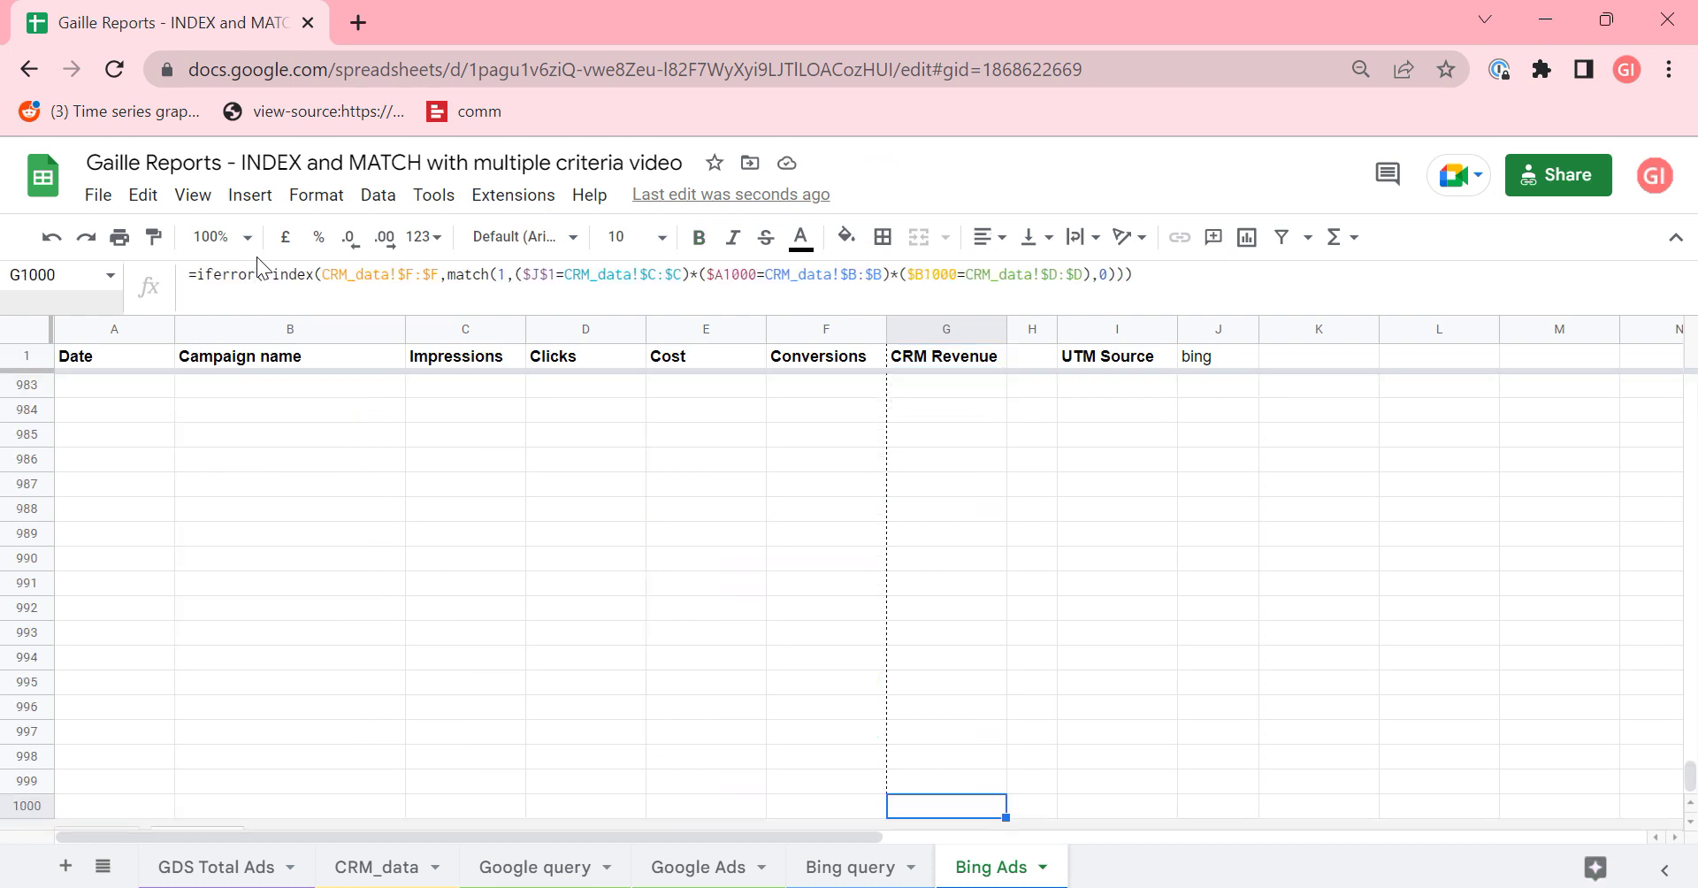
{"action": "key", "text": "ctrl+Up"}
{"action": "key", "text": "Down"}
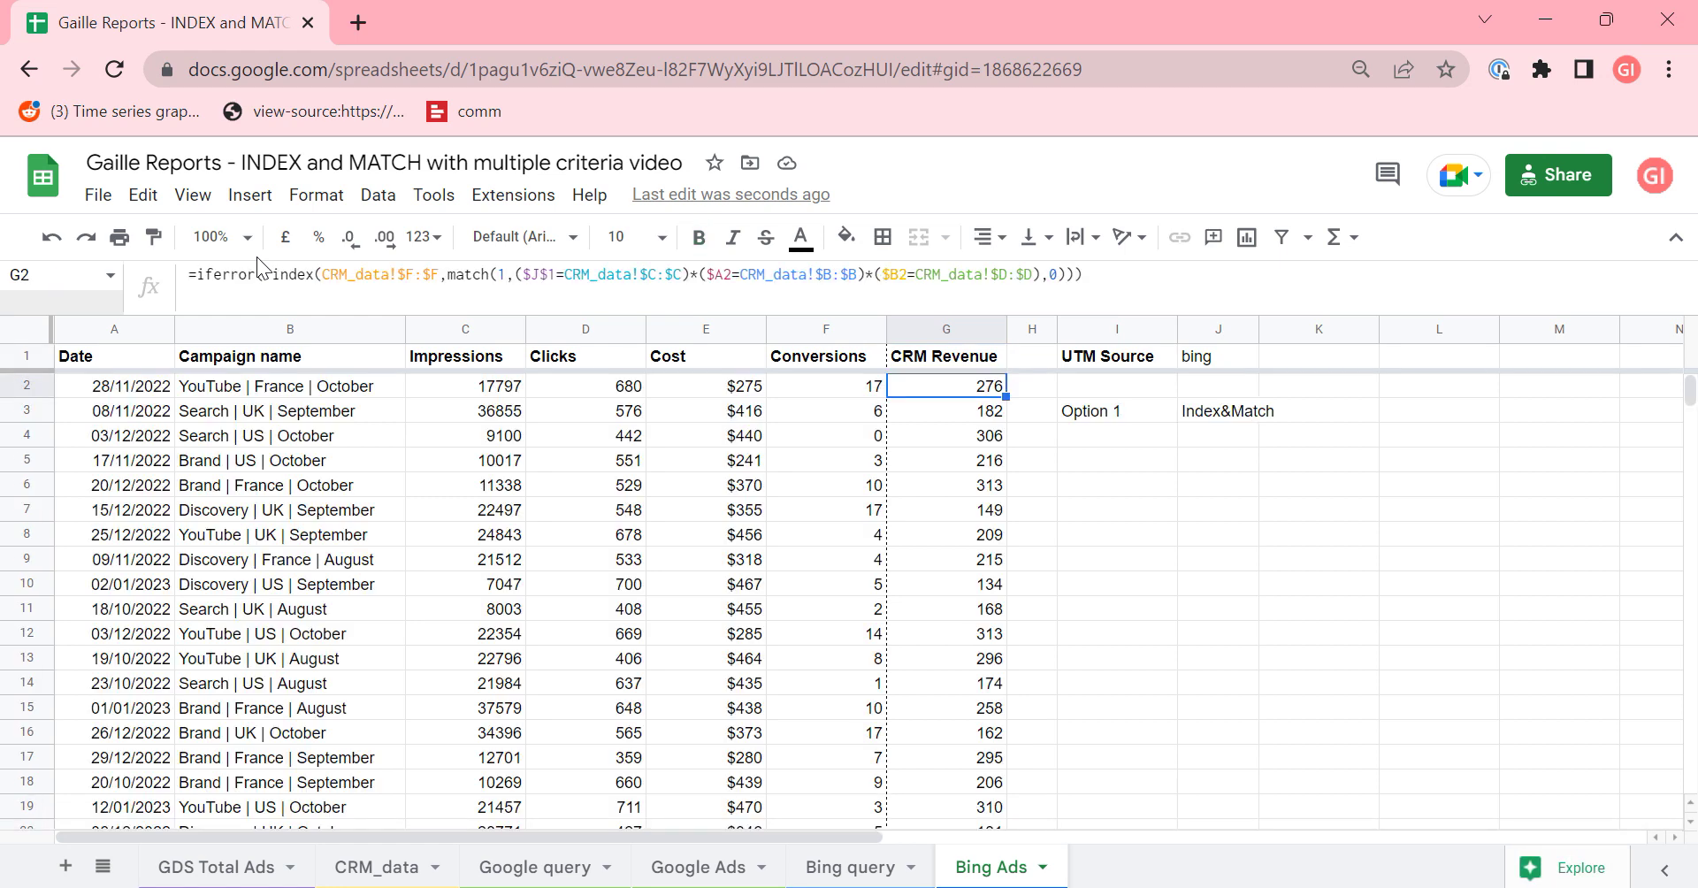
{"action": "key", "text": "Right"}
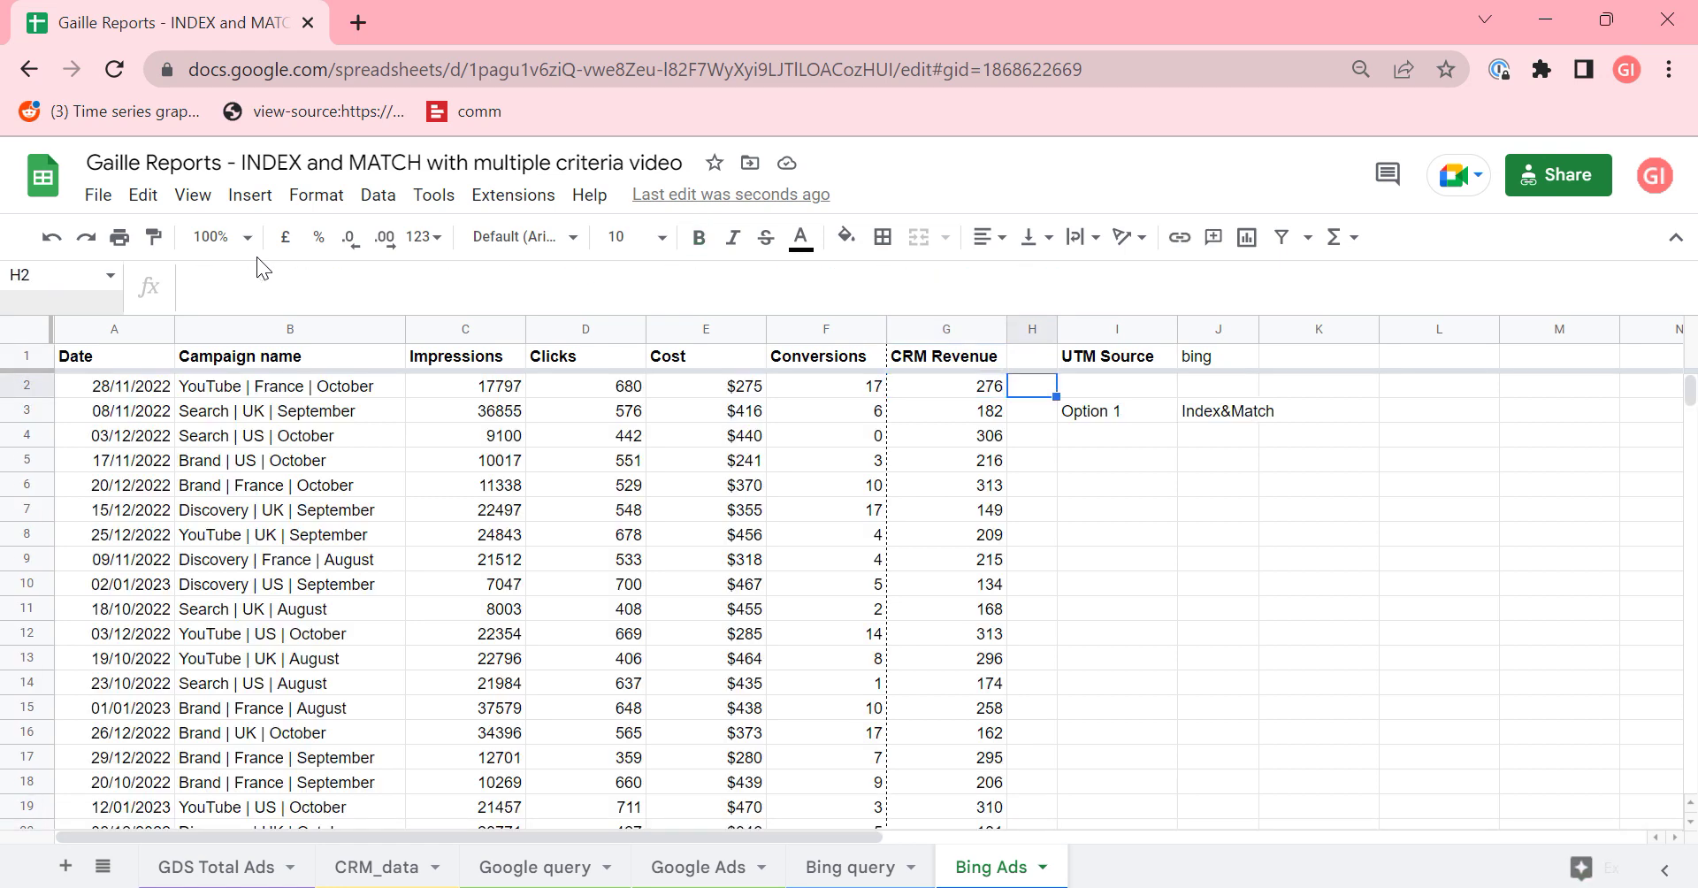
- Copy the full formula text of G2 into I4 as plain text, beneath the Option 1 label
{"action": "left_click", "coordinate": [996, 389]}
{"action": "double_click", "coordinate": [991, 389]}
{"action": "key", "text": "ctrl+a"}
{"action": "key", "text": "ctrl+c"}
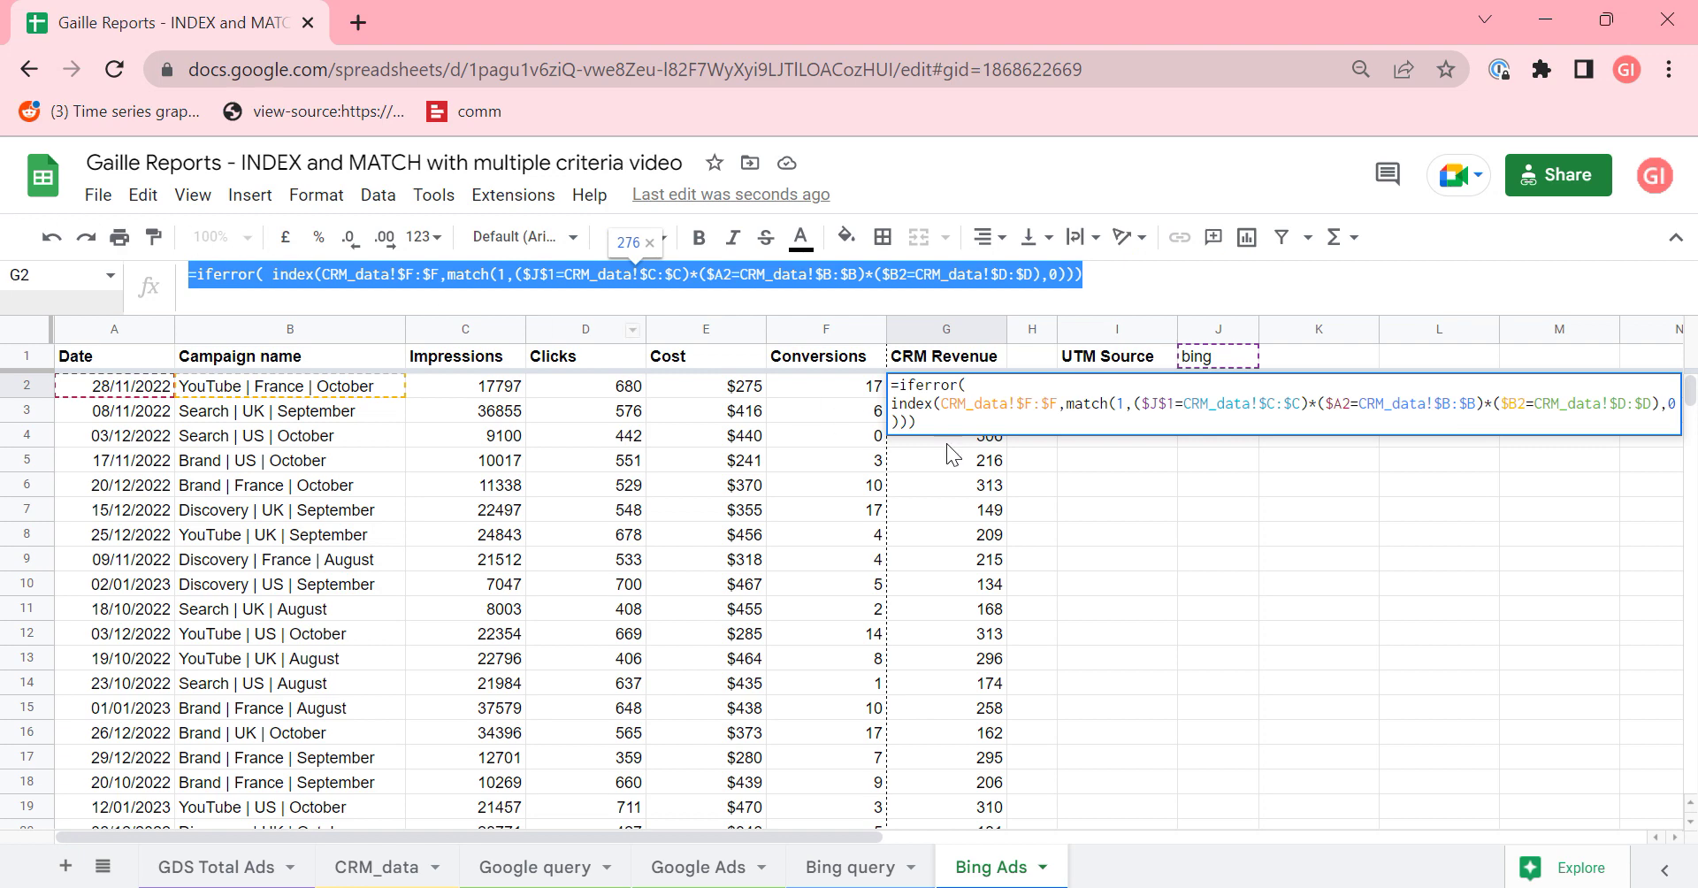
{"action": "key", "text": "Escape"}
{"action": "left_click", "coordinate": [1144, 438]}
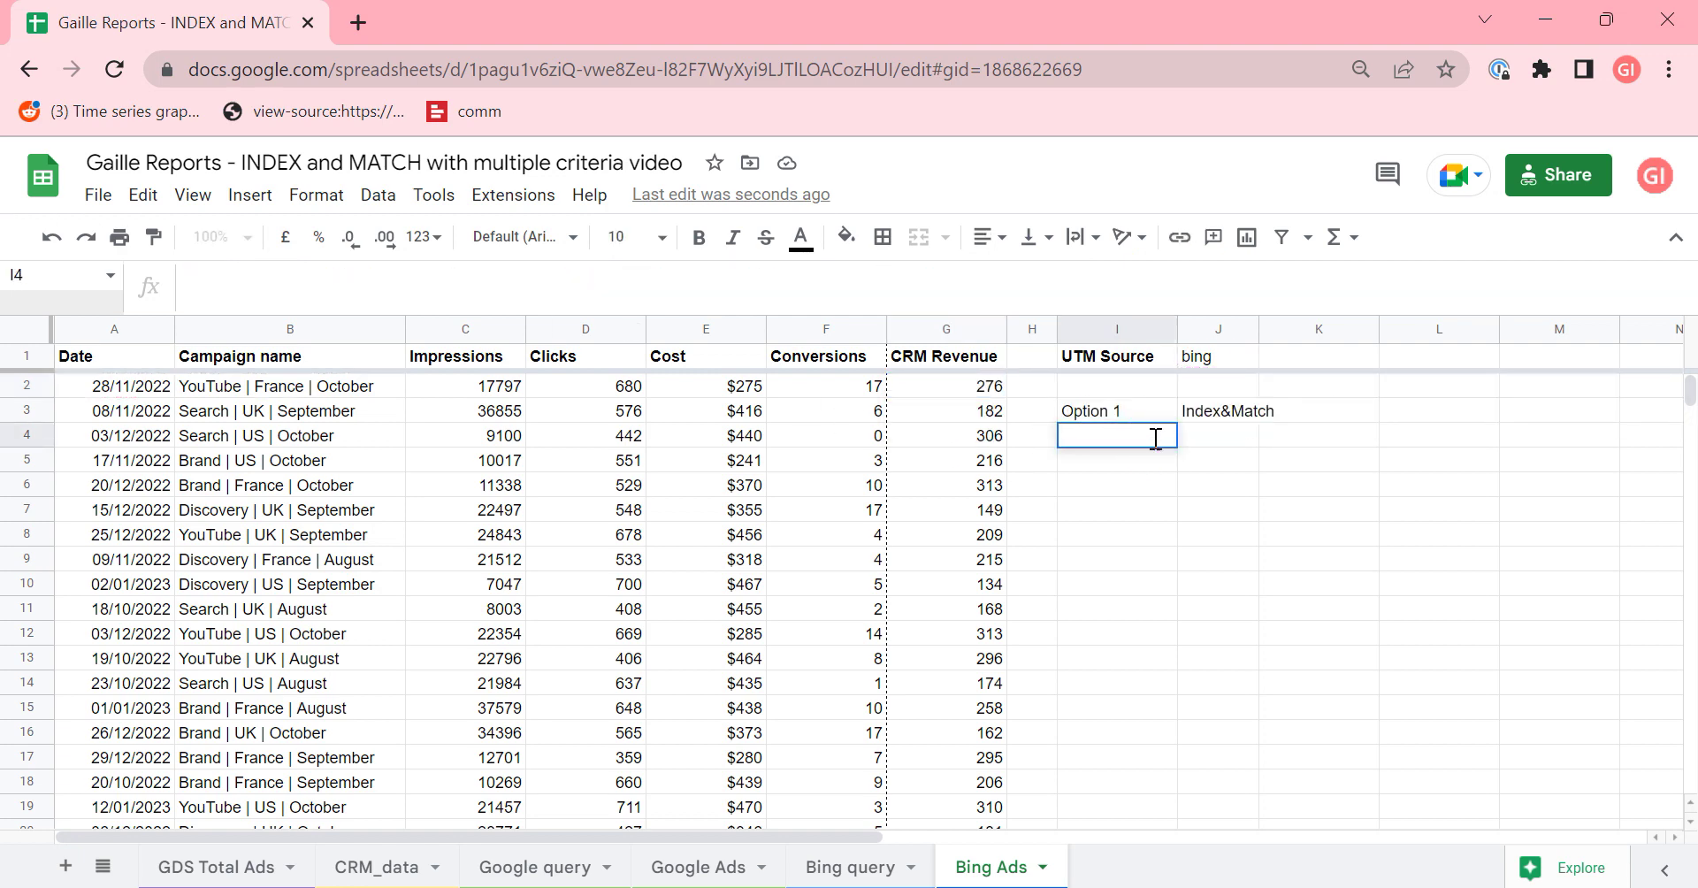
{"action": "key", "text": "ctrl+v"}
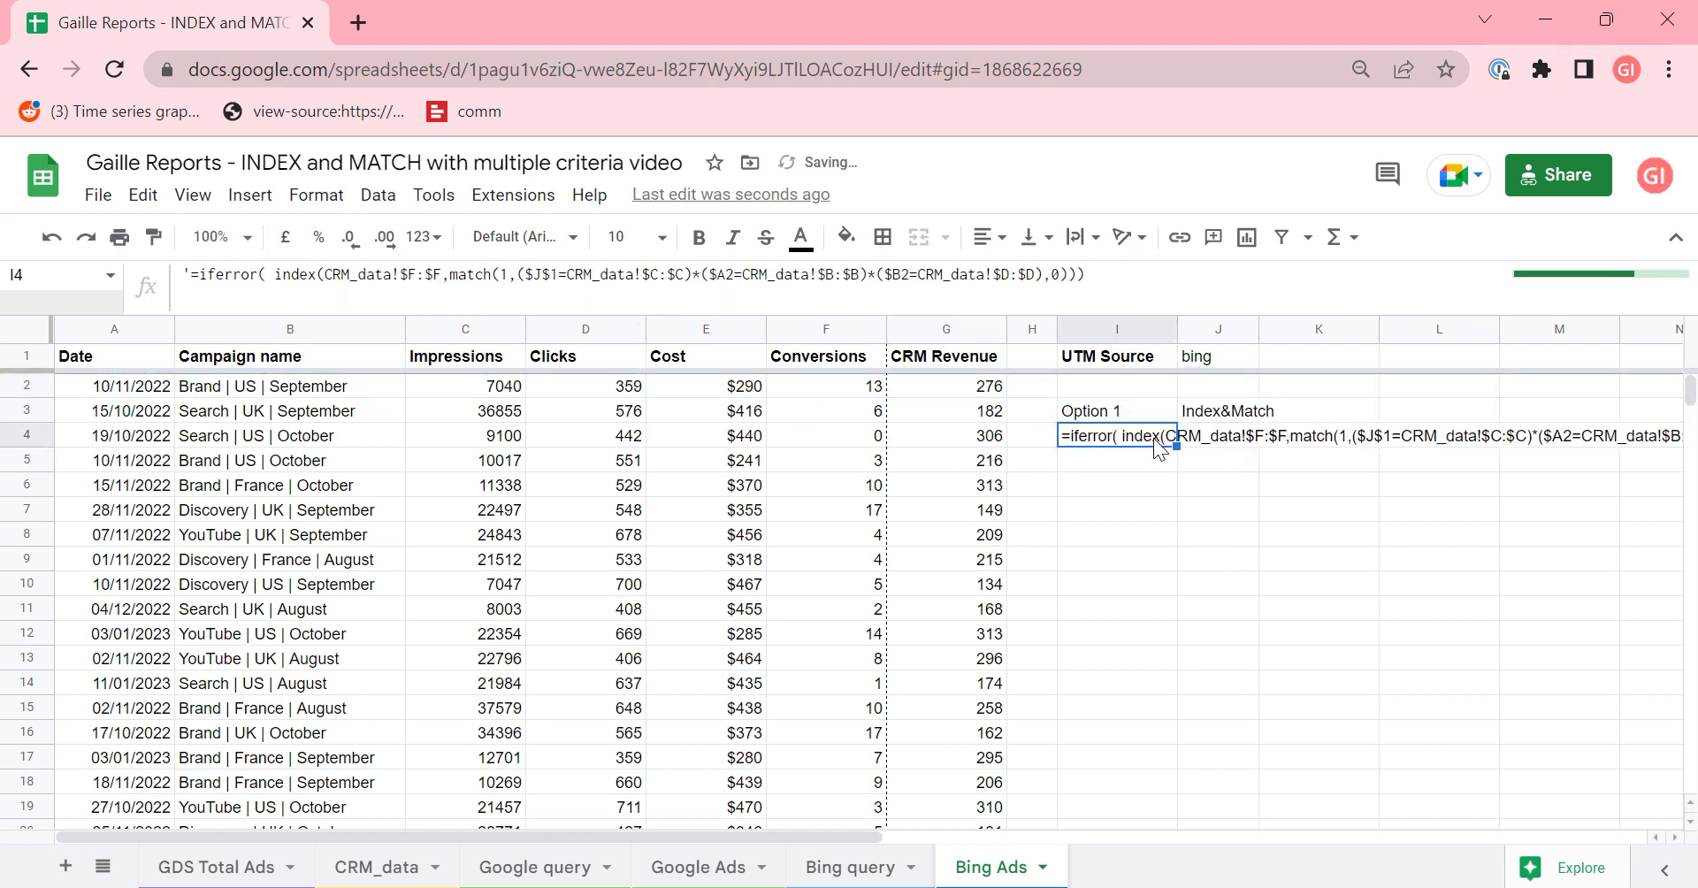
- Make the Option 1 label in I3 bold and add a bold label "Option 2" in I6
{"action": "key", "text": "Up"}
{"action": "key", "text": "ctrl+b"}
{"action": "key", "text": "Down"}
{"action": "key", "text": "Down"}
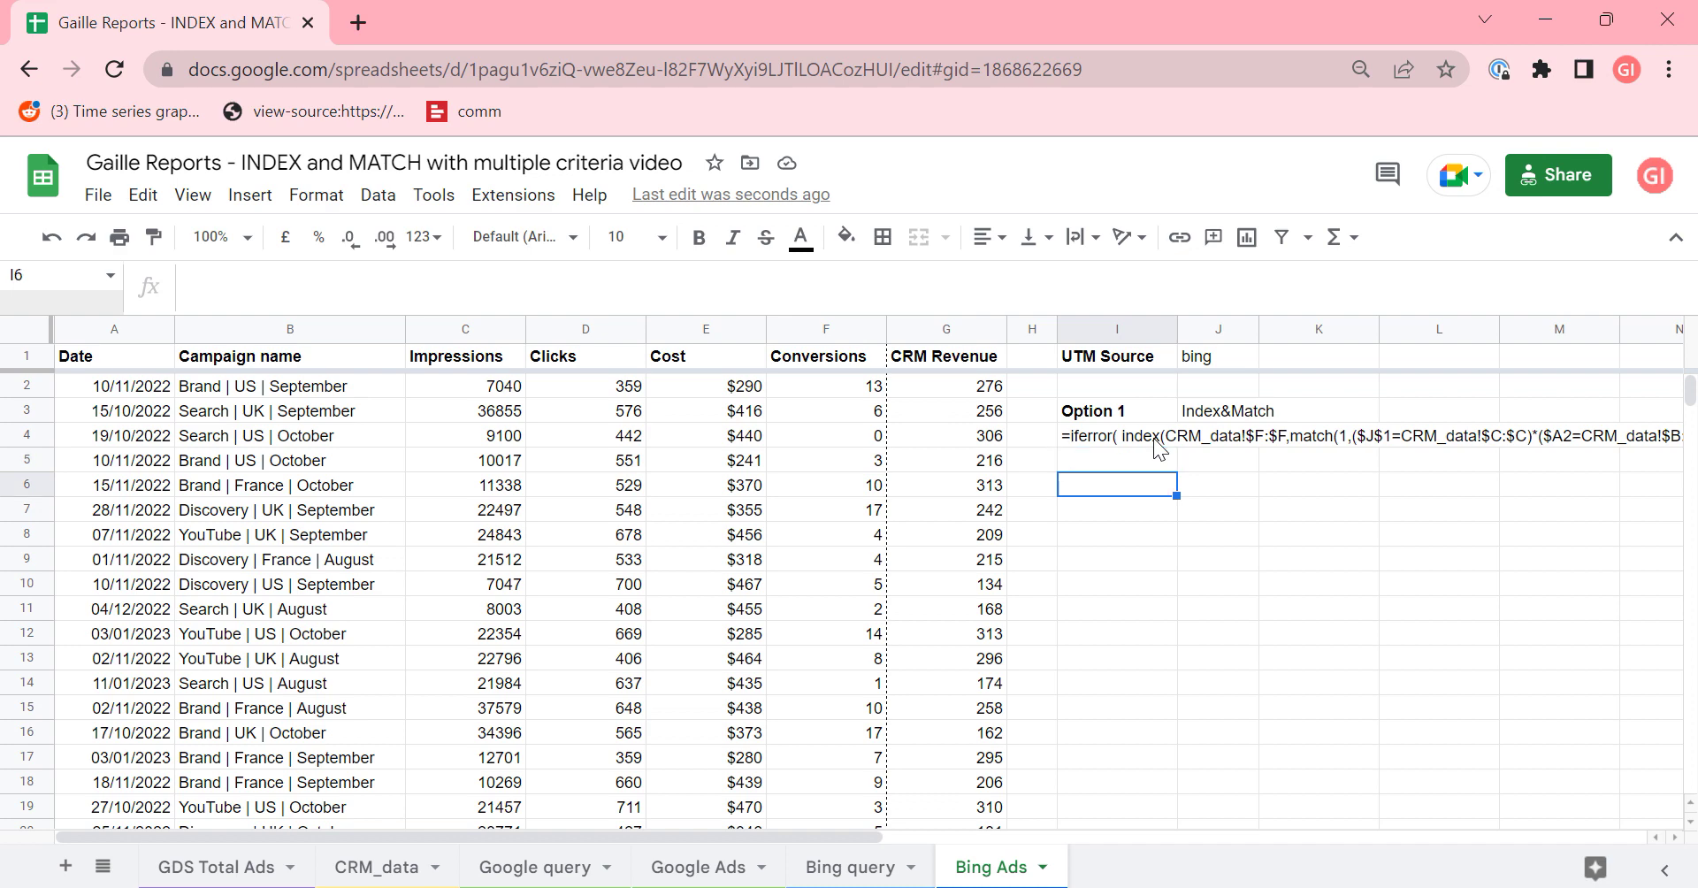
{"action": "type", "text": "Optin"}
{"action": "key", "text": "BackSpace"}
{"action": "type", "text": "on 2"}
{"action": "key", "text": "Up"}
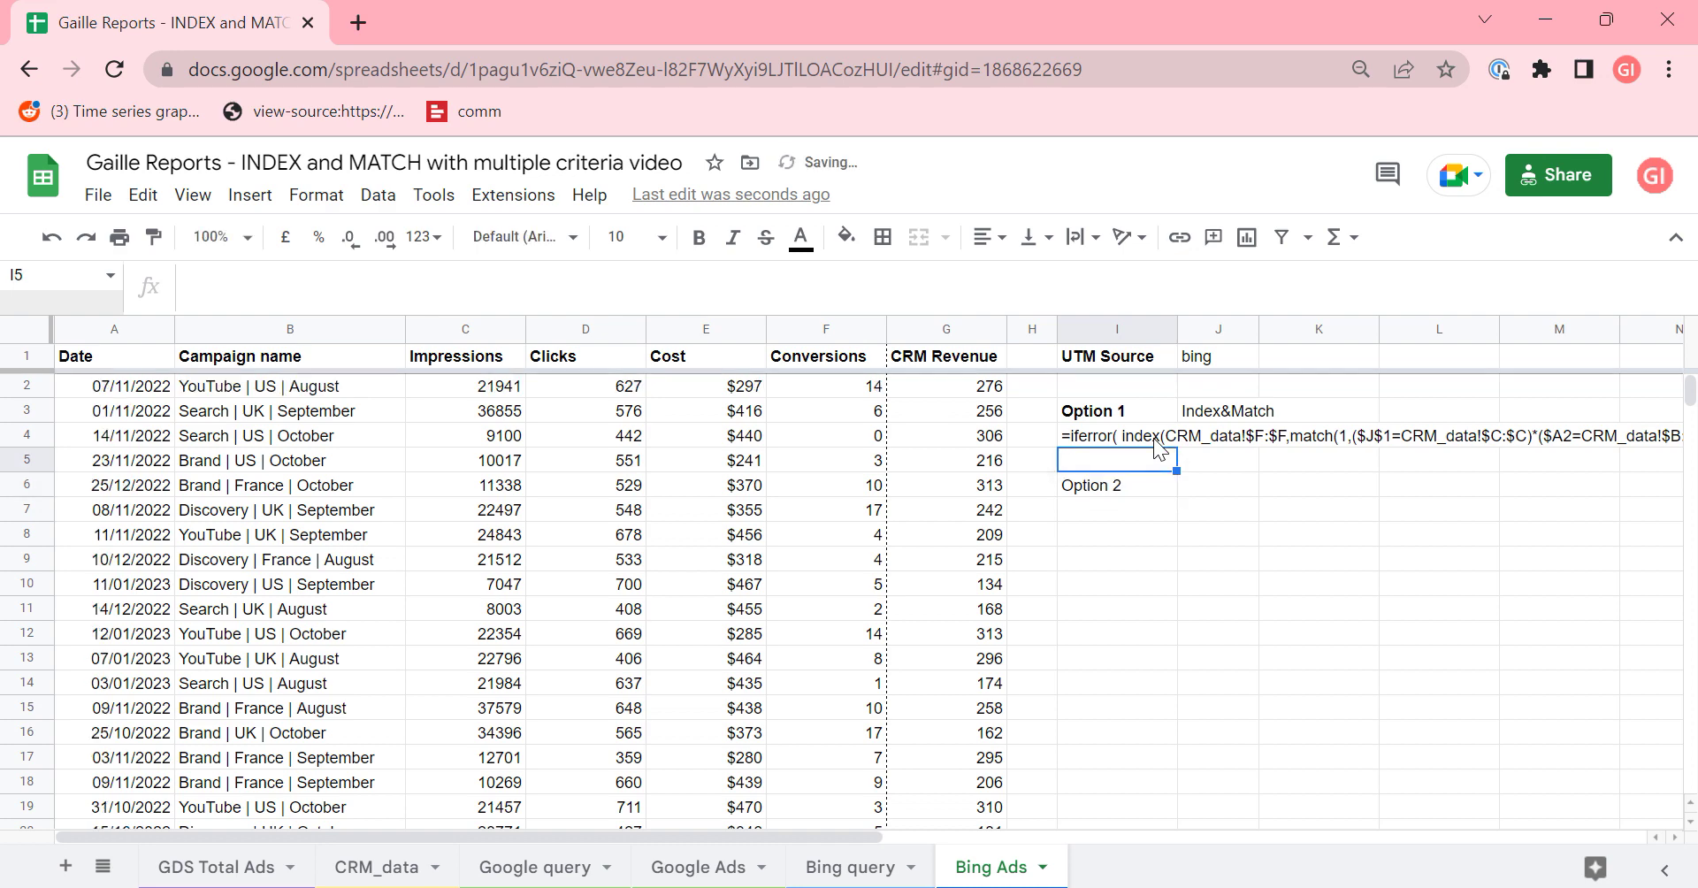
{"action": "key", "text": "Down"}
{"action": "key", "text": "ctrl+b"}
{"action": "key", "text": "Down"}
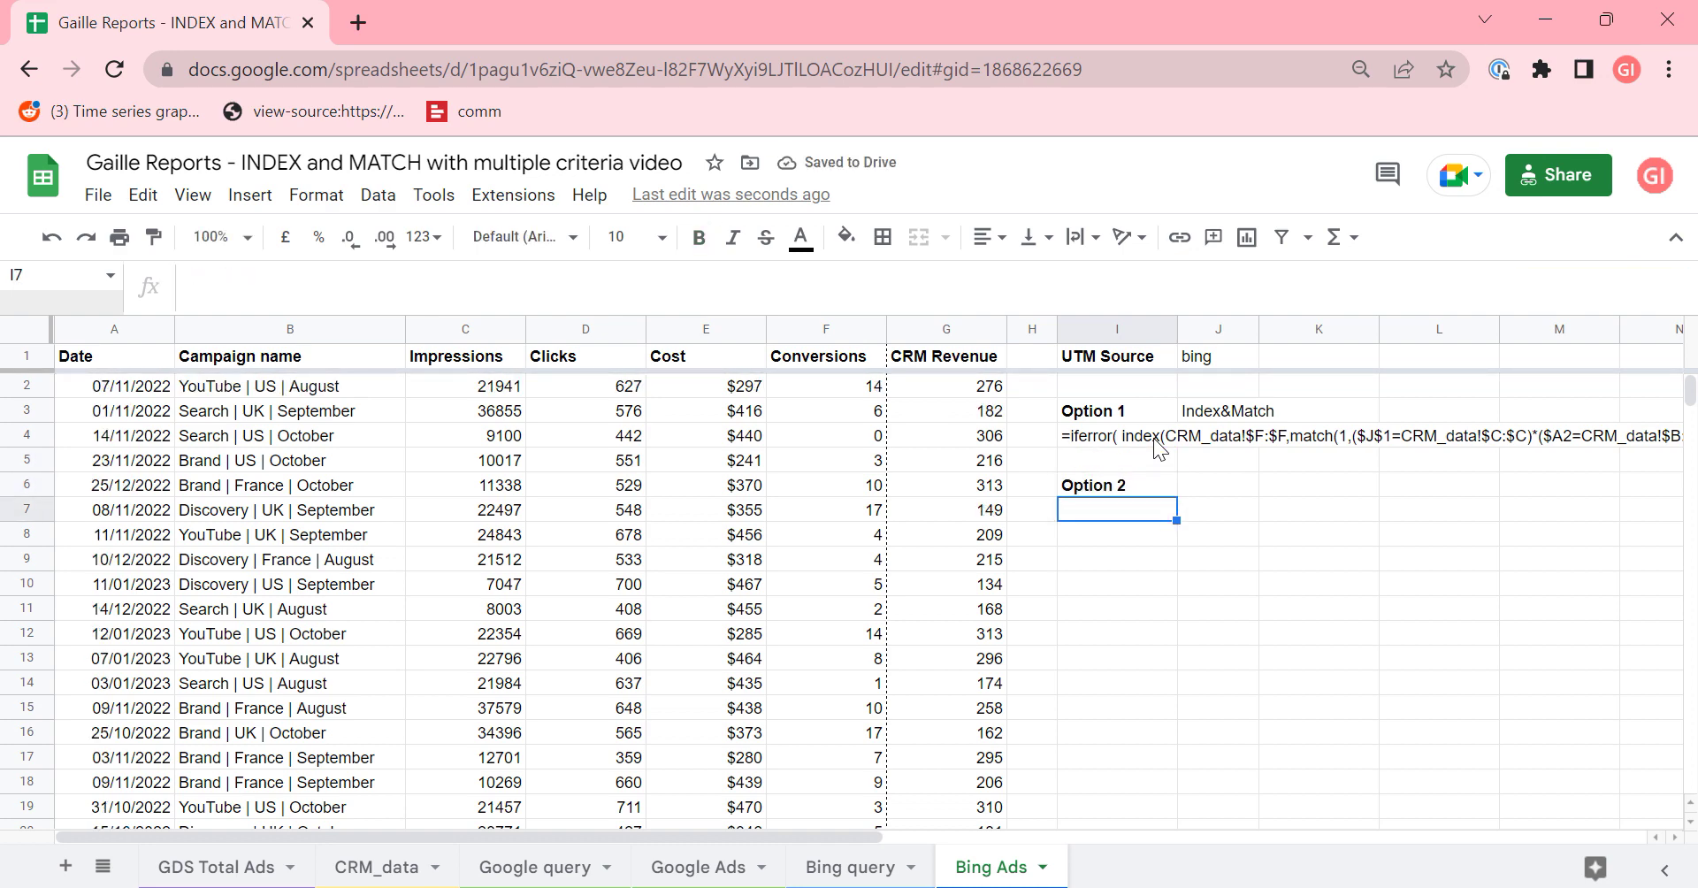
- Enter "VLOOKUP" in J6 as the method name beside the Option 2 label
{"action": "key", "text": "Right"}
{"action": "key", "text": "Up"}
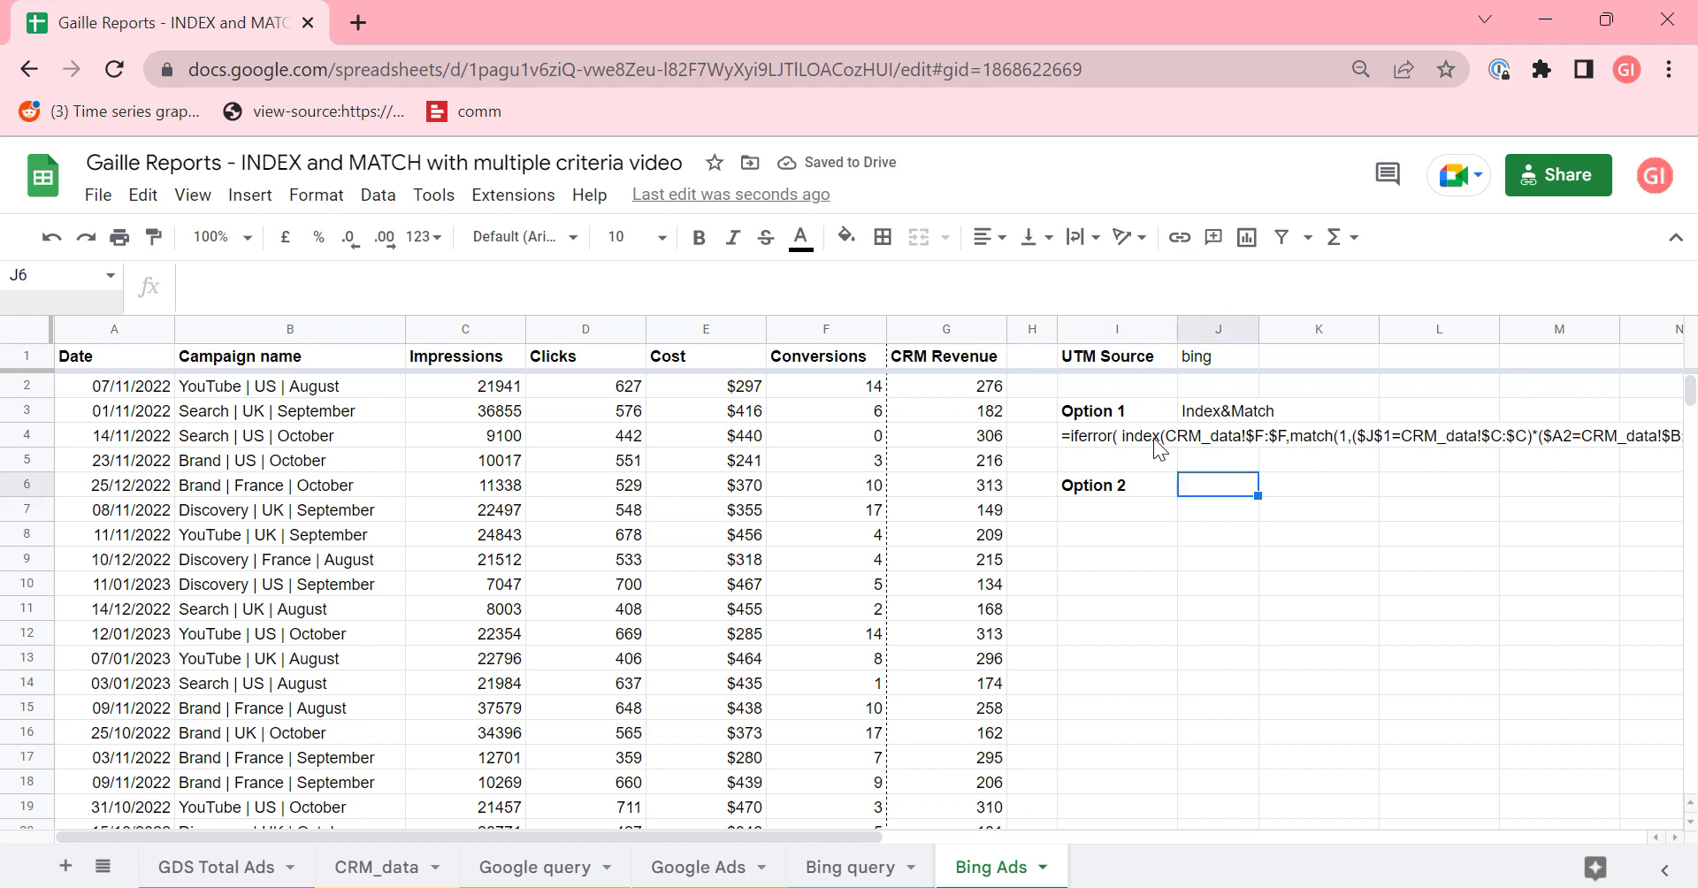
{"action": "type", "text": "VLOOK"}
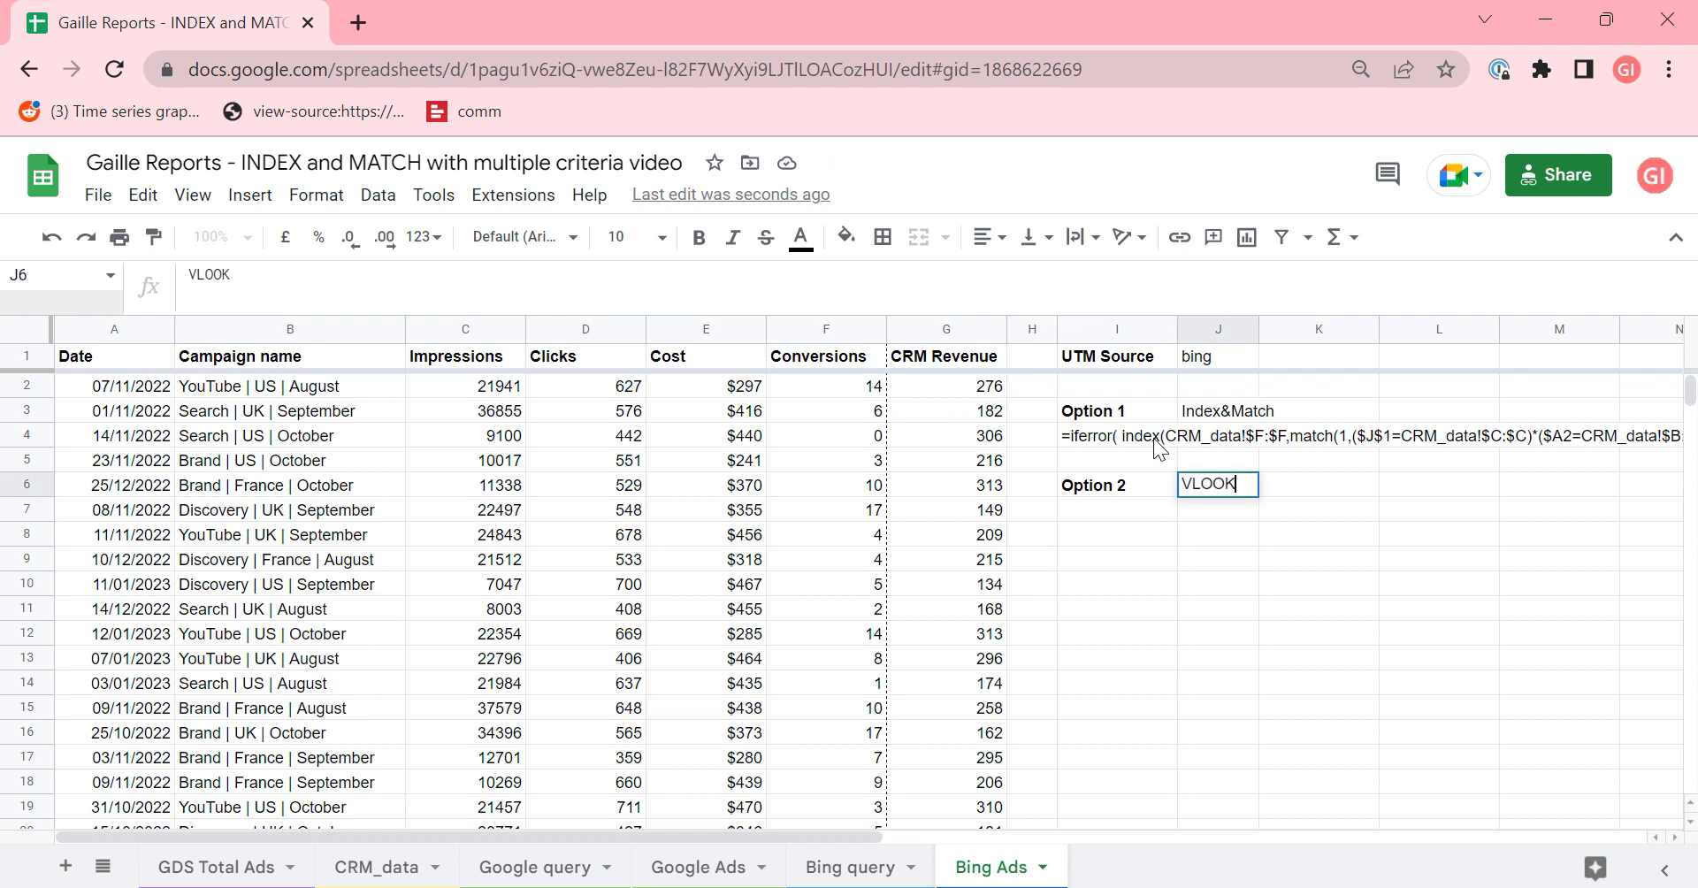
{"action": "type", "text": "UP"}
{"action": "key", "text": "Return"}
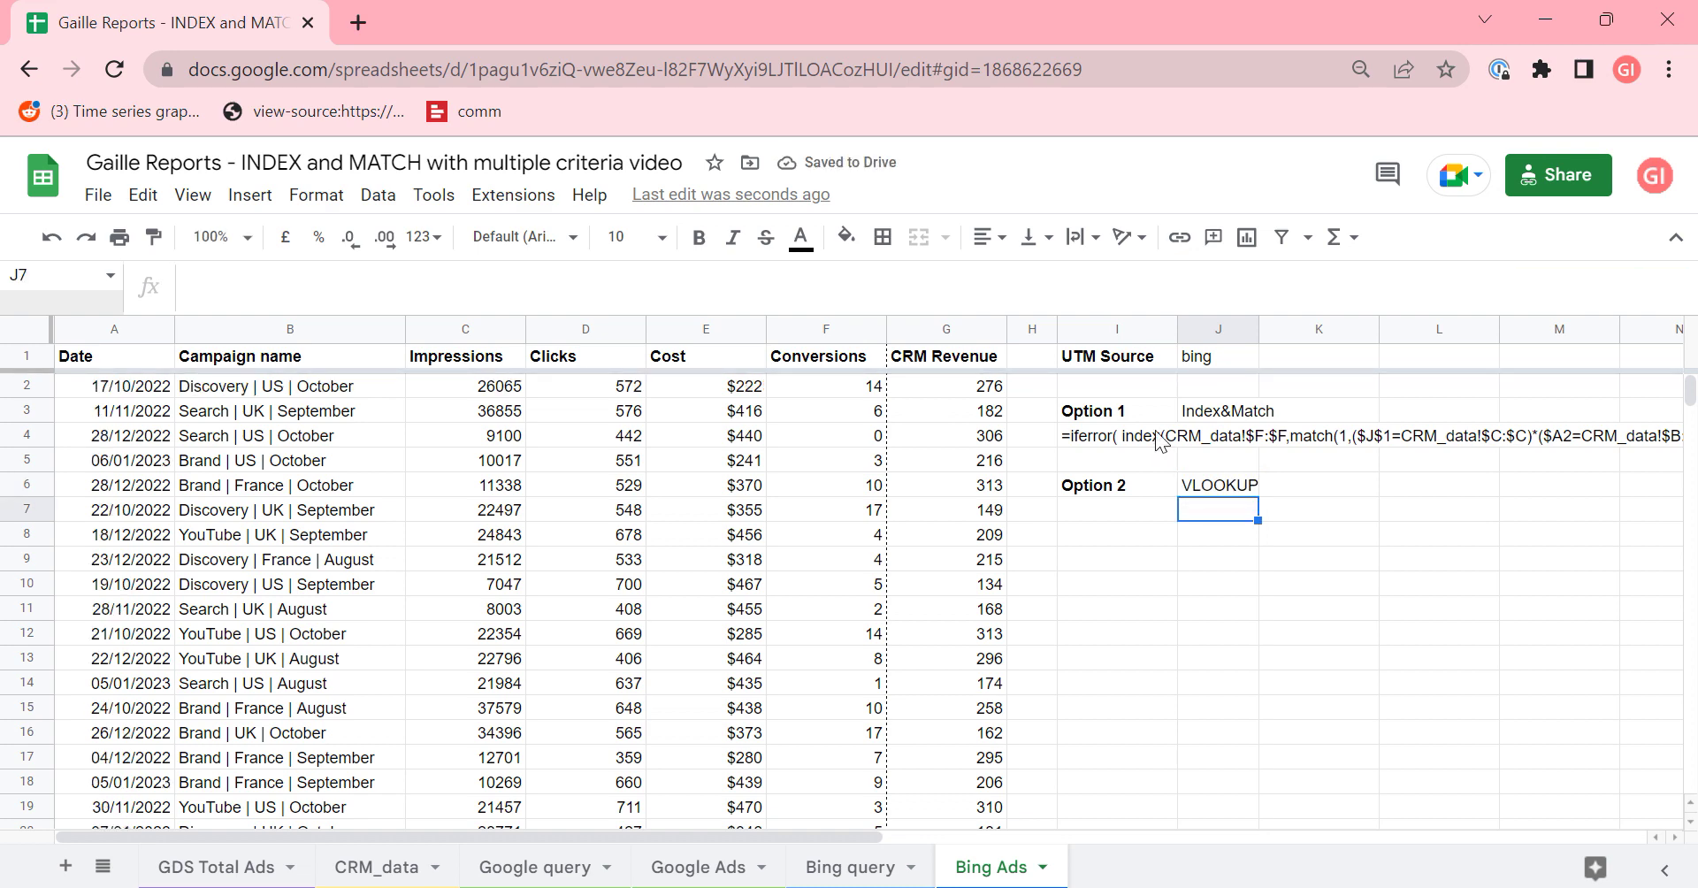
- Insert one empty column immediately after the CRM Revenue column and select cell G2
{"action": "left_click", "coordinate": [944, 329]}
{"action": "right_click", "coordinate": [945, 328]}
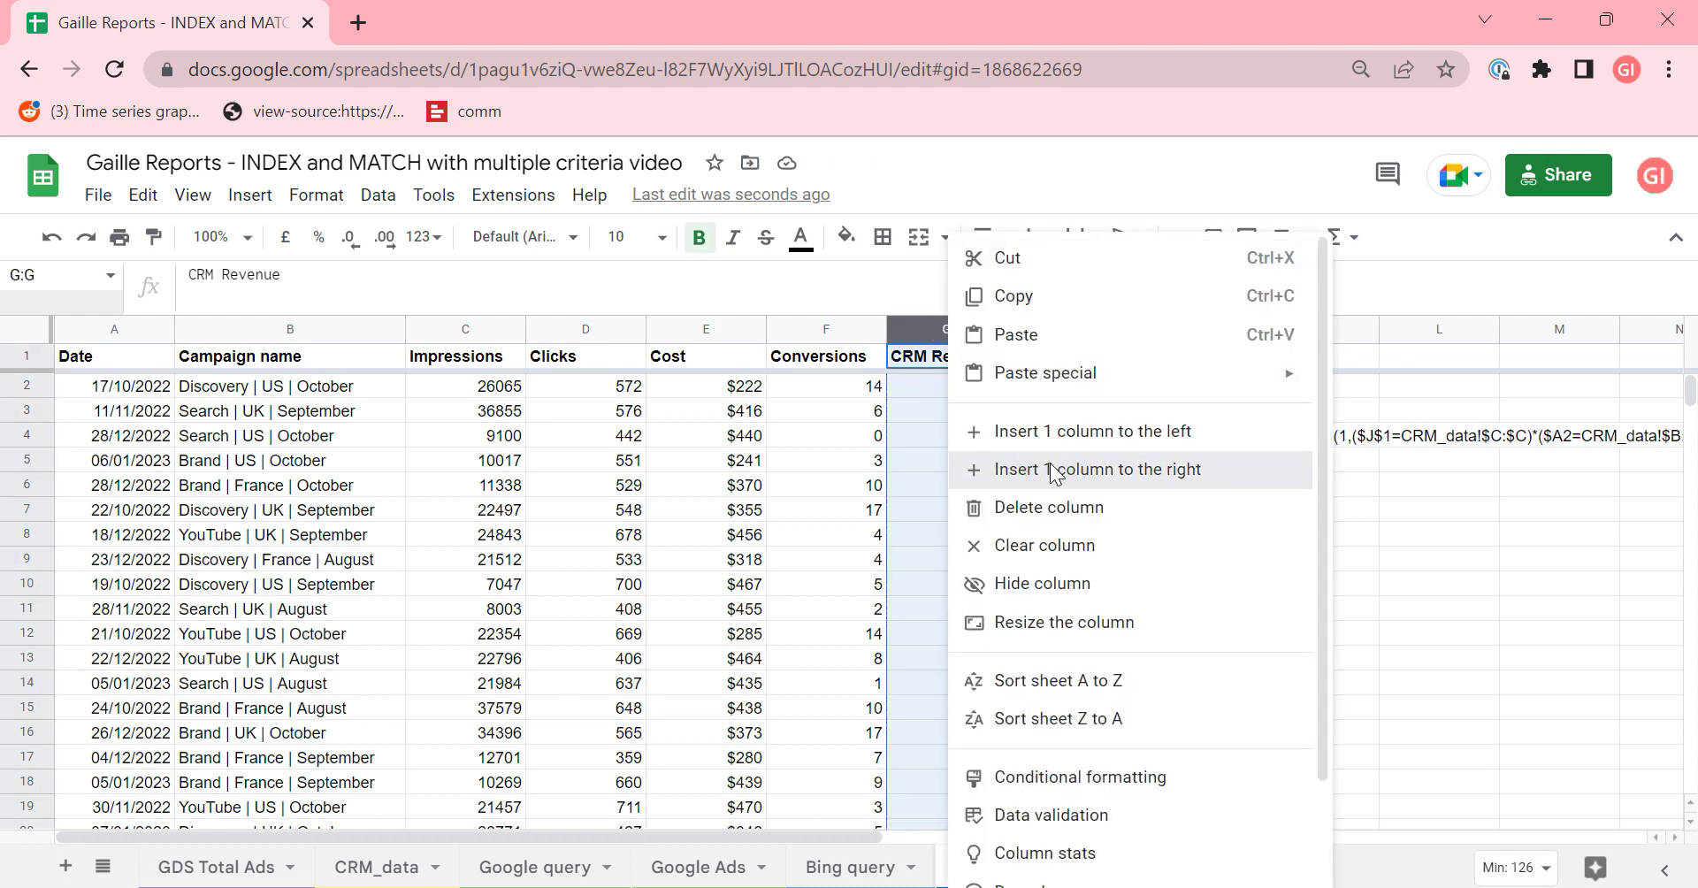
{"action": "left_click", "coordinate": [1051, 471]}
{"action": "left_click", "coordinate": [1086, 434]}
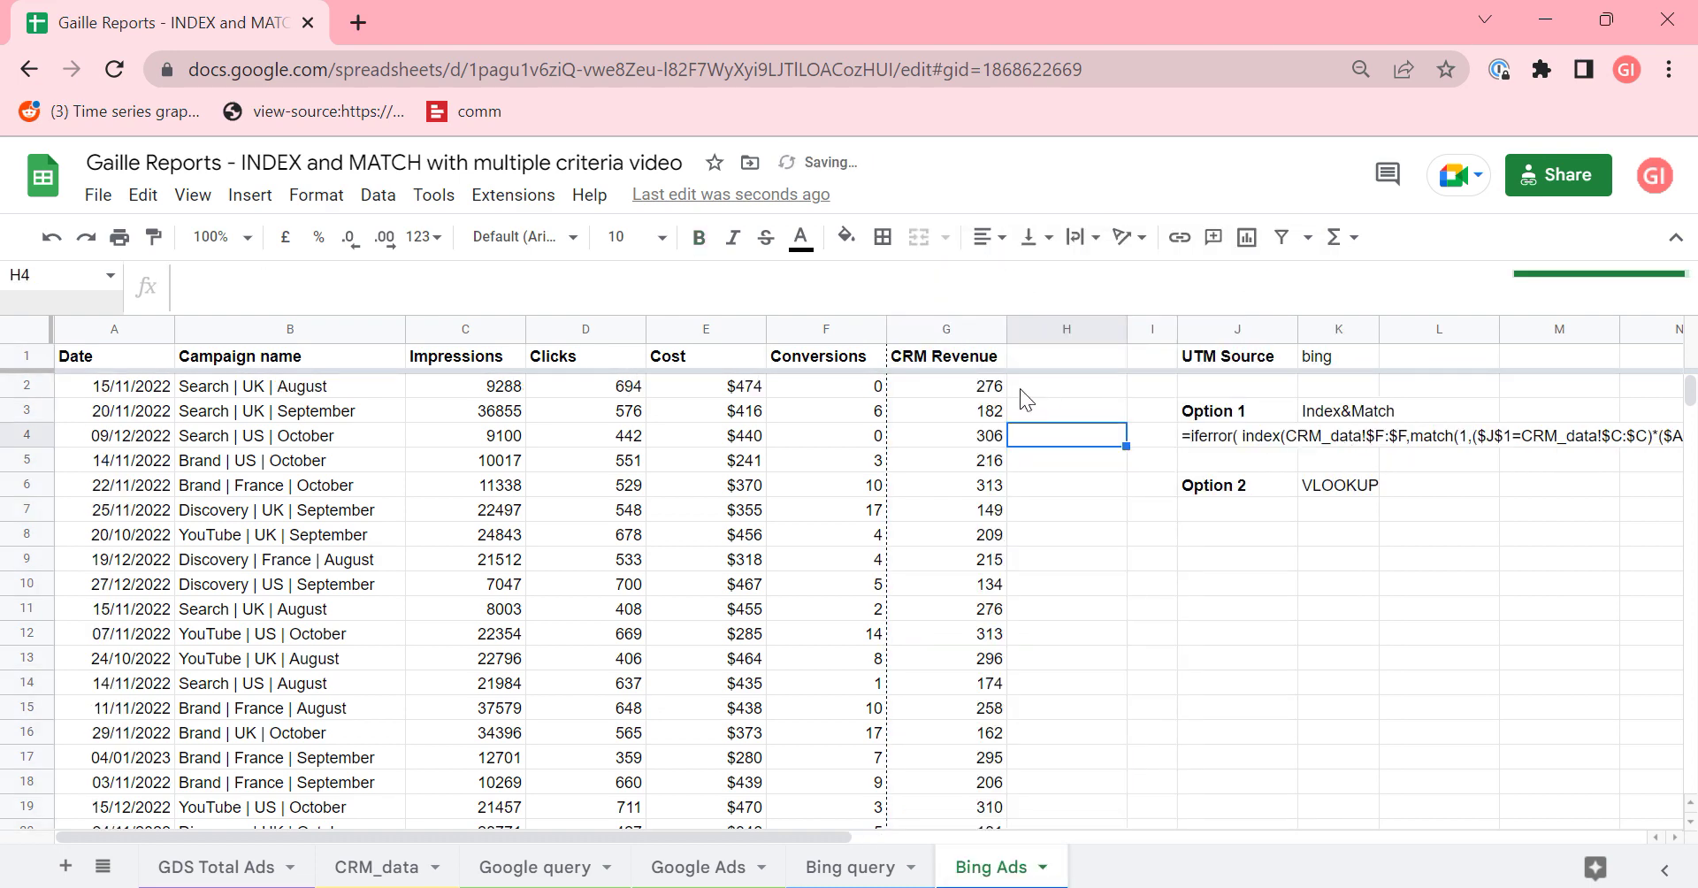
{"action": "left_click", "coordinate": [966, 387]}
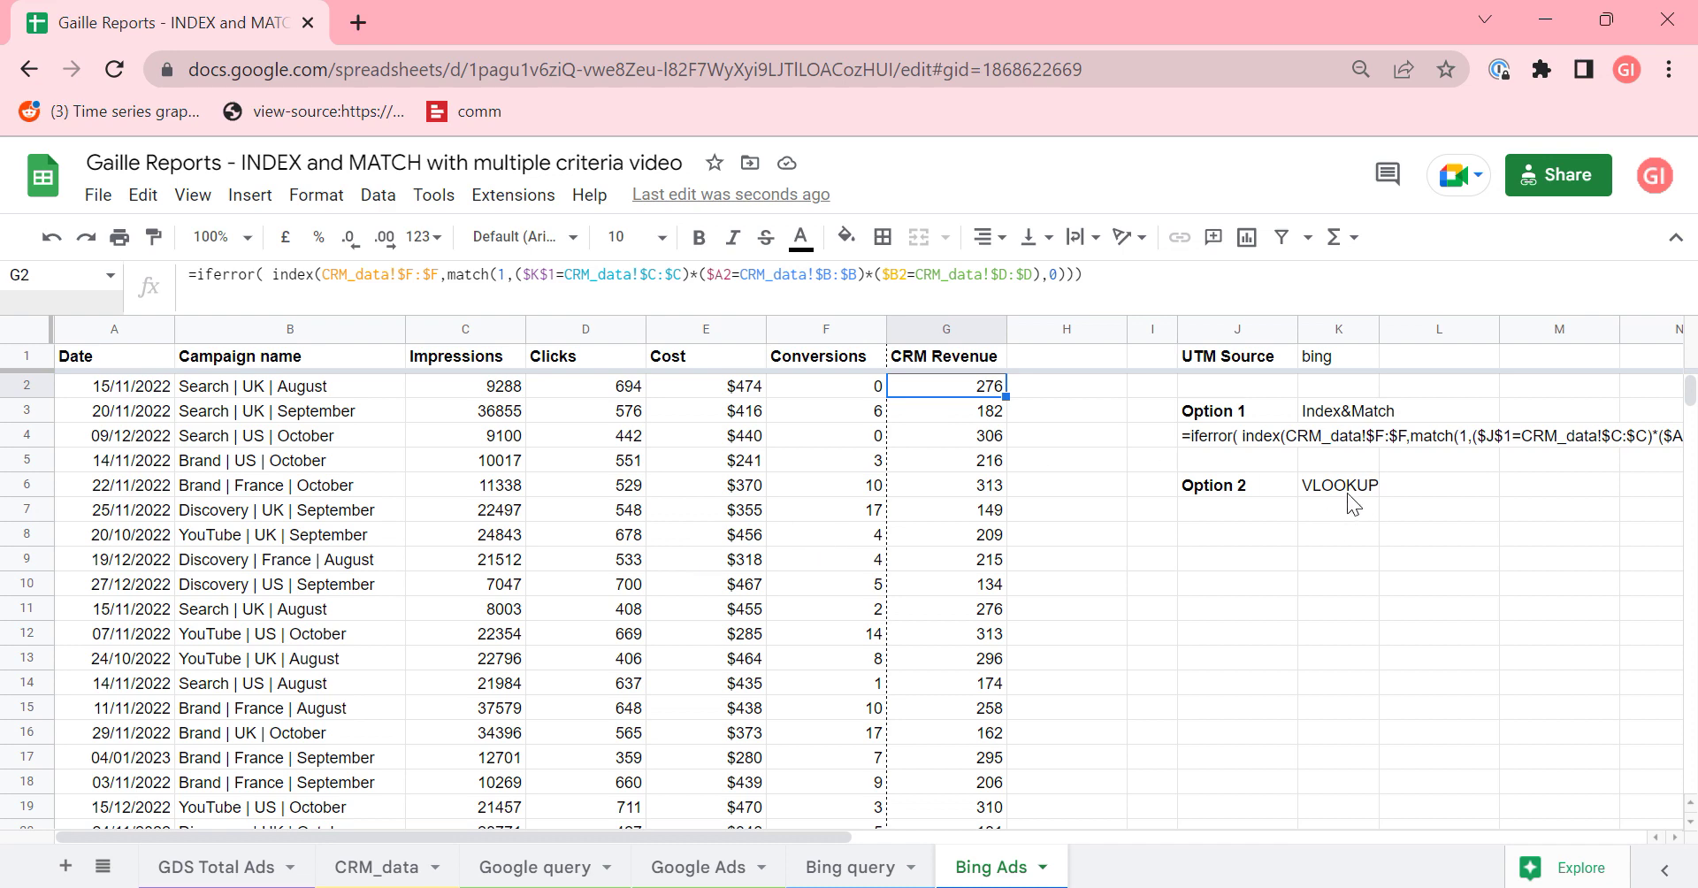
- Enter the header "CRM Revenue 2" in H1 and widen column H slightly
{"action": "left_click", "coordinate": [1094, 365]}
{"action": "type", "text": "CR"}
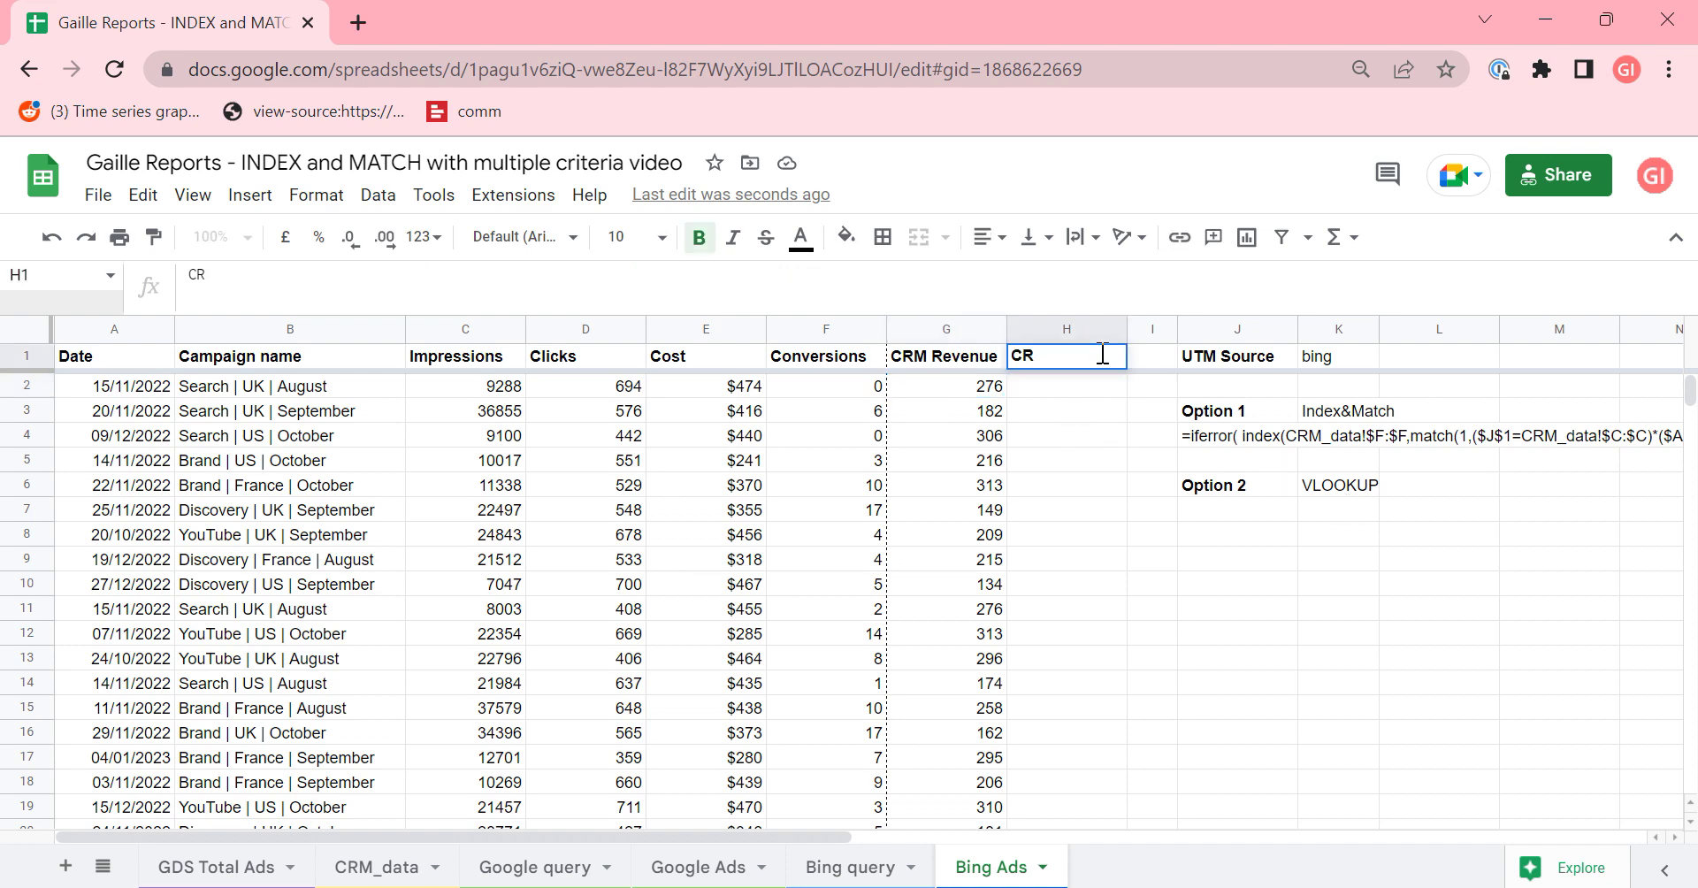
{"action": "type", "text": "M Revenue 2"}
{"action": "key", "text": "Return"}
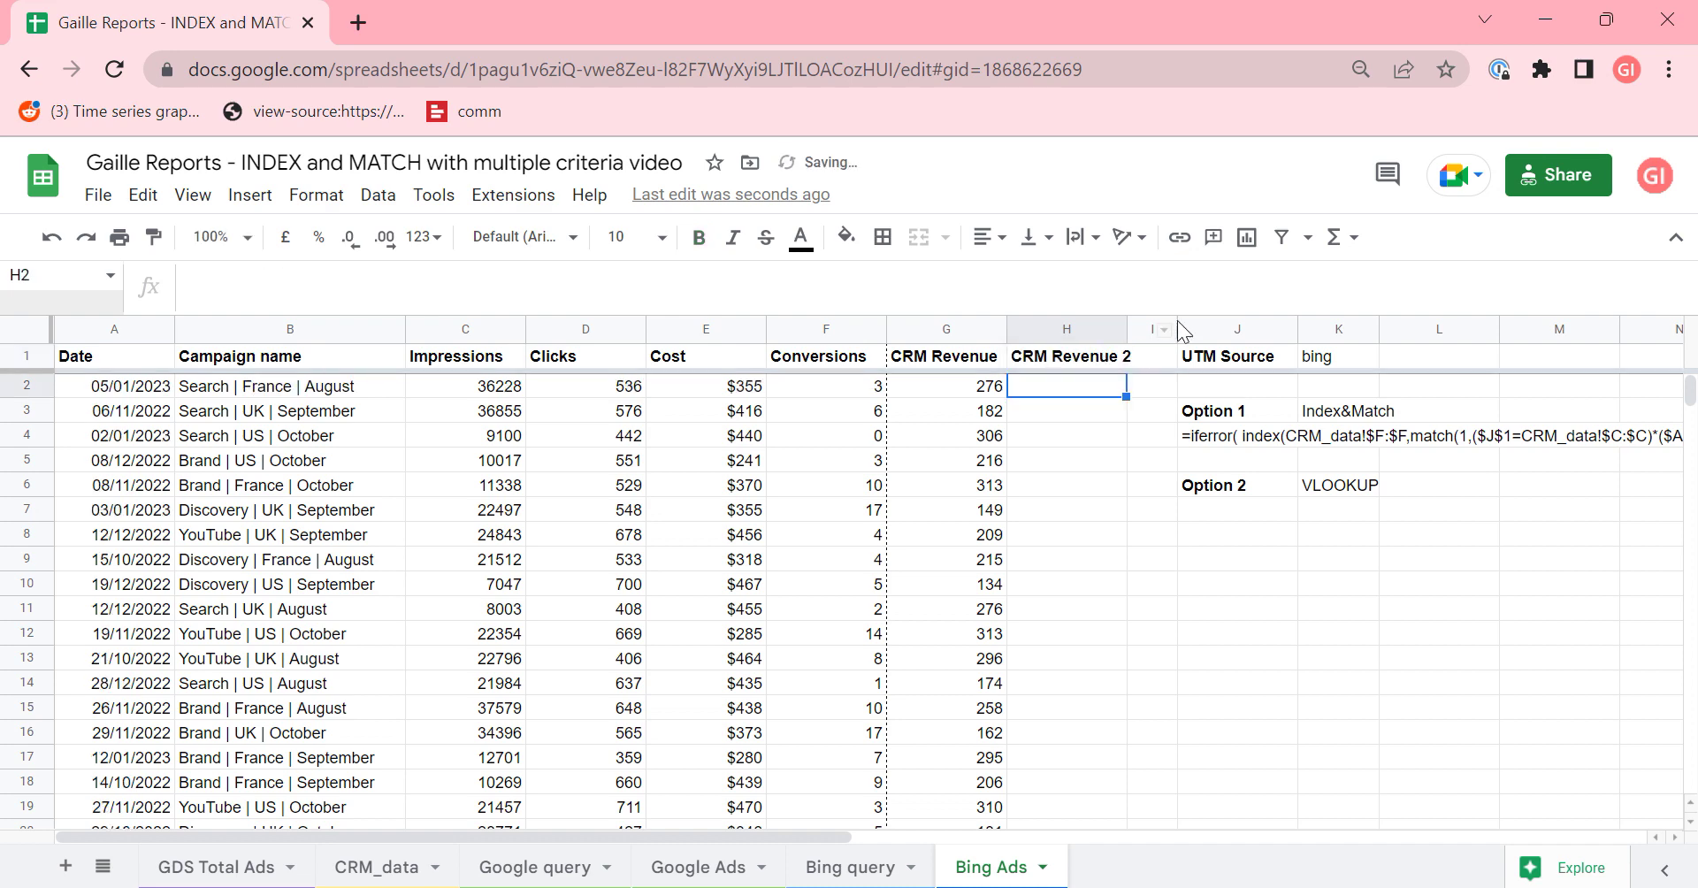
{"action": "left_click_drag", "start_coordinate": [1127, 329], "coordinate": [1147, 329]}
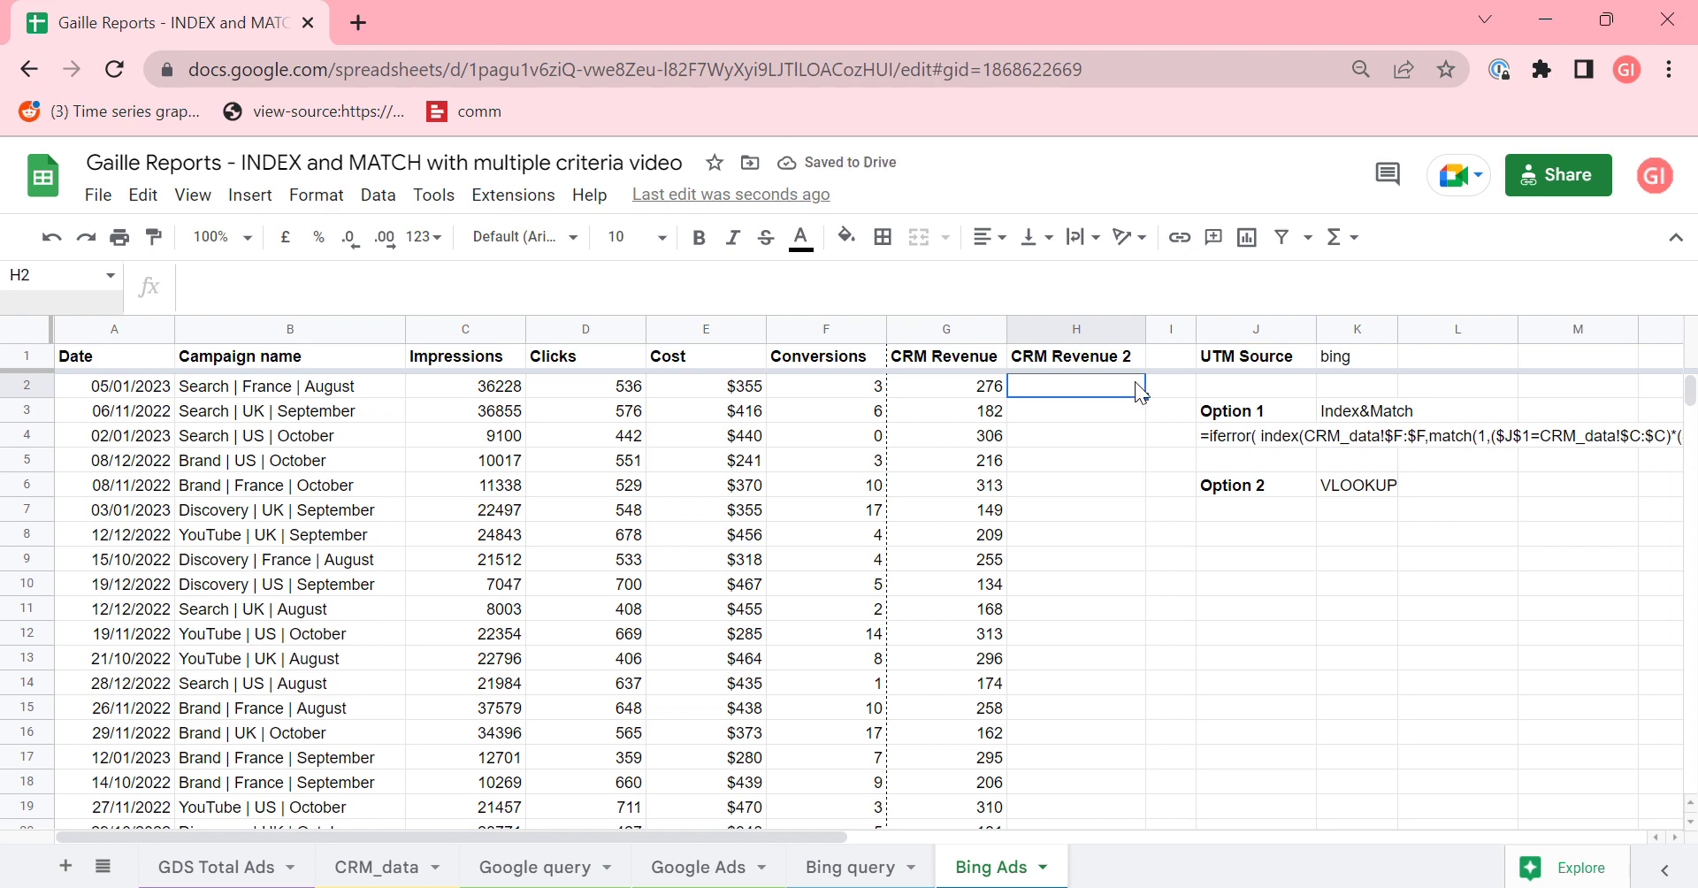
- Insert a new column before the Date column and enter the header "Index" in A1
{"action": "left_click", "coordinate": [115, 323]}
{"action": "right_click", "coordinate": [115, 318]}
{"action": "left_click", "coordinate": [227, 434]}
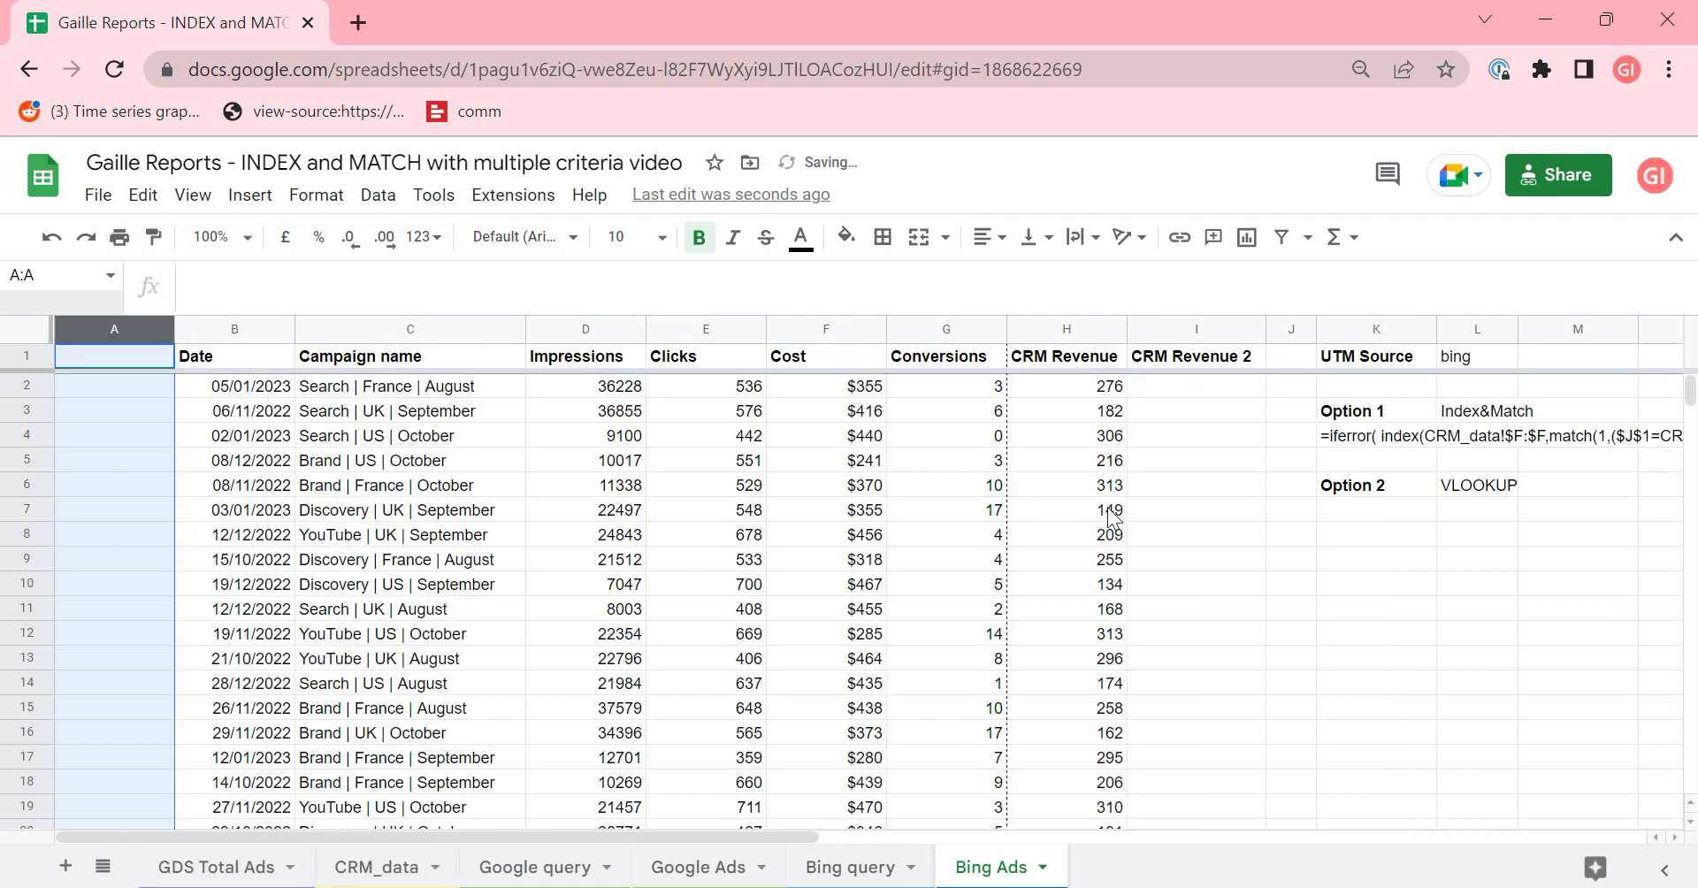
{"action": "left_click", "coordinate": [1222, 469]}
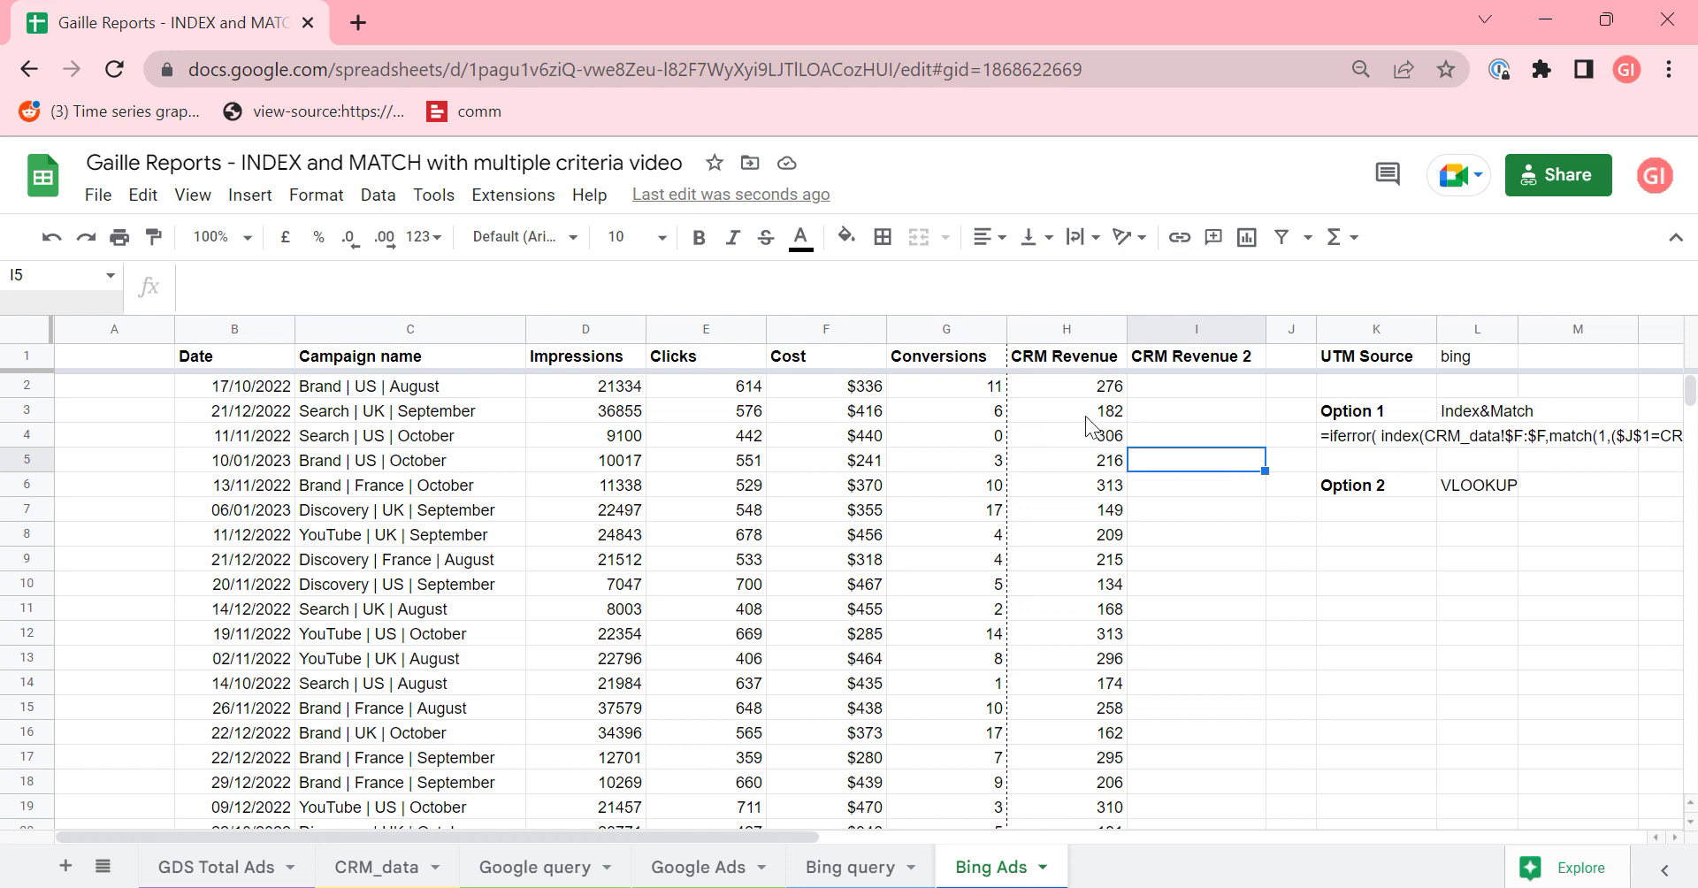
{"action": "left_click", "coordinate": [142, 358]}
{"action": "type", "text": "Index"}
{"action": "key", "text": "Return"}
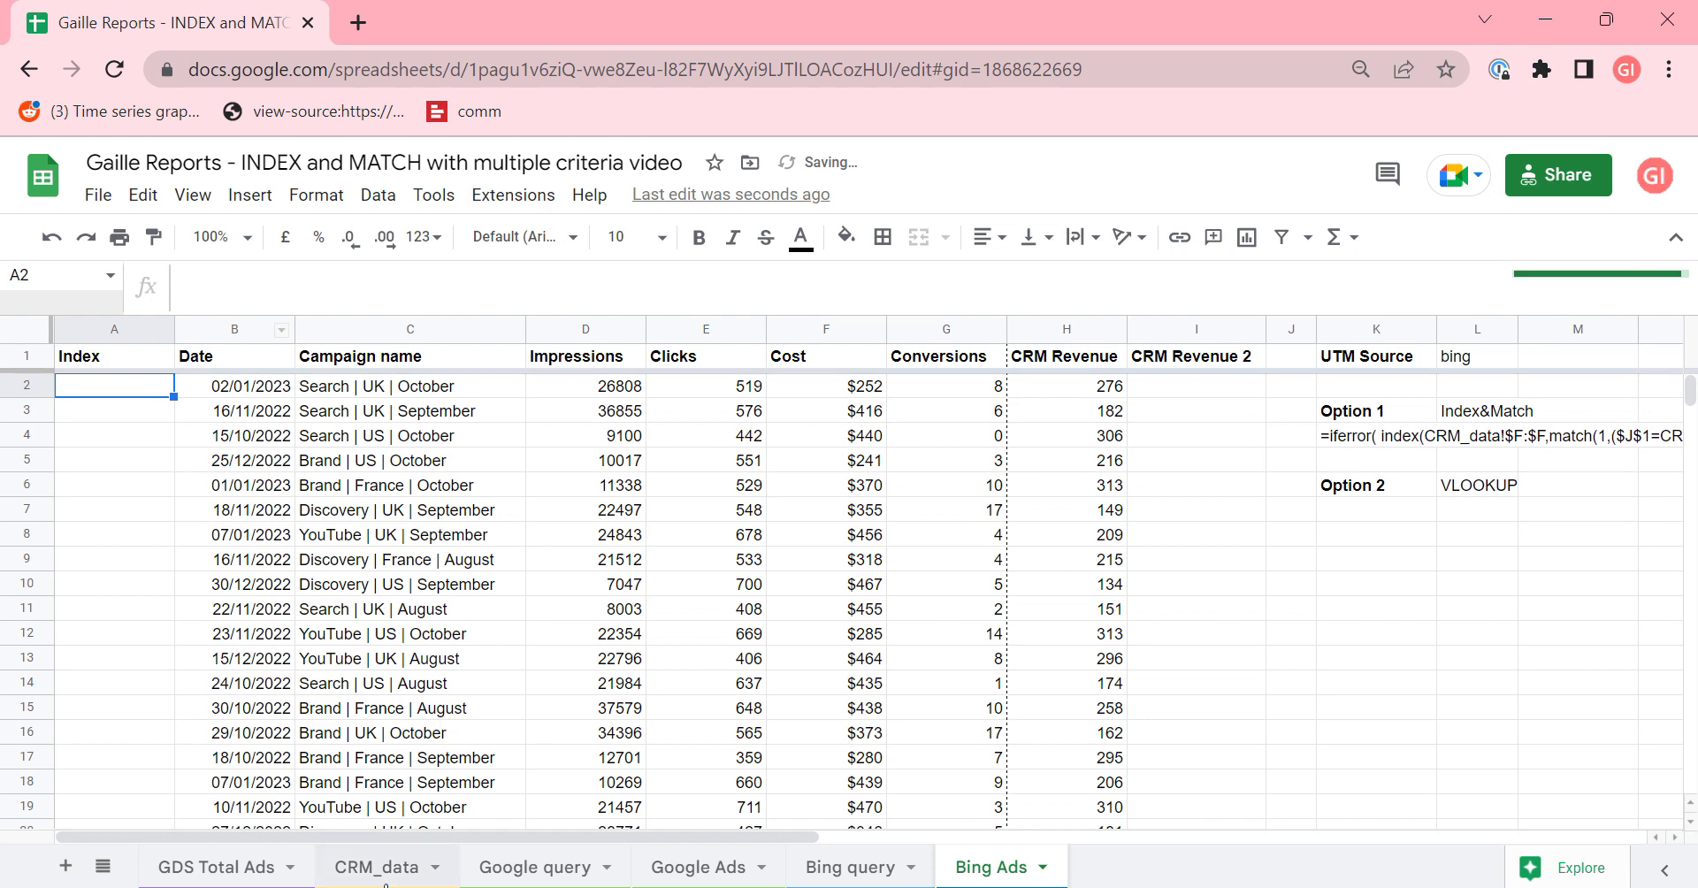
- Inspect the Index formula in A2 of the CRM_data sheet and return to the Bing Ads sheet
{"action": "left_click", "coordinate": [385, 867]}
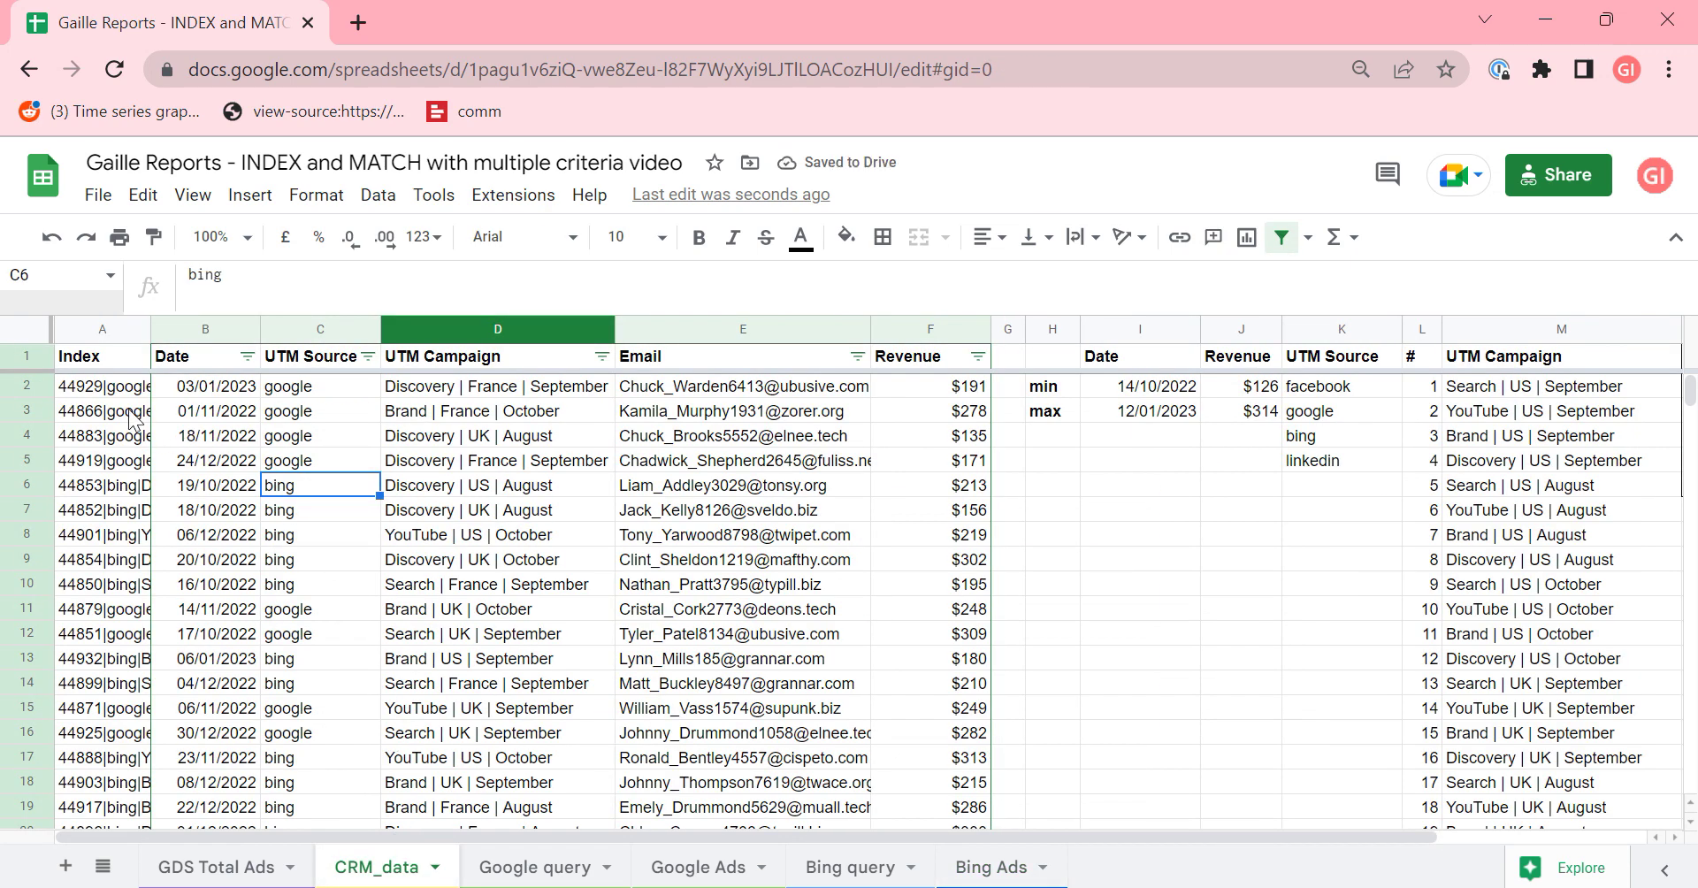
{"action": "left_click", "coordinate": [127, 389]}
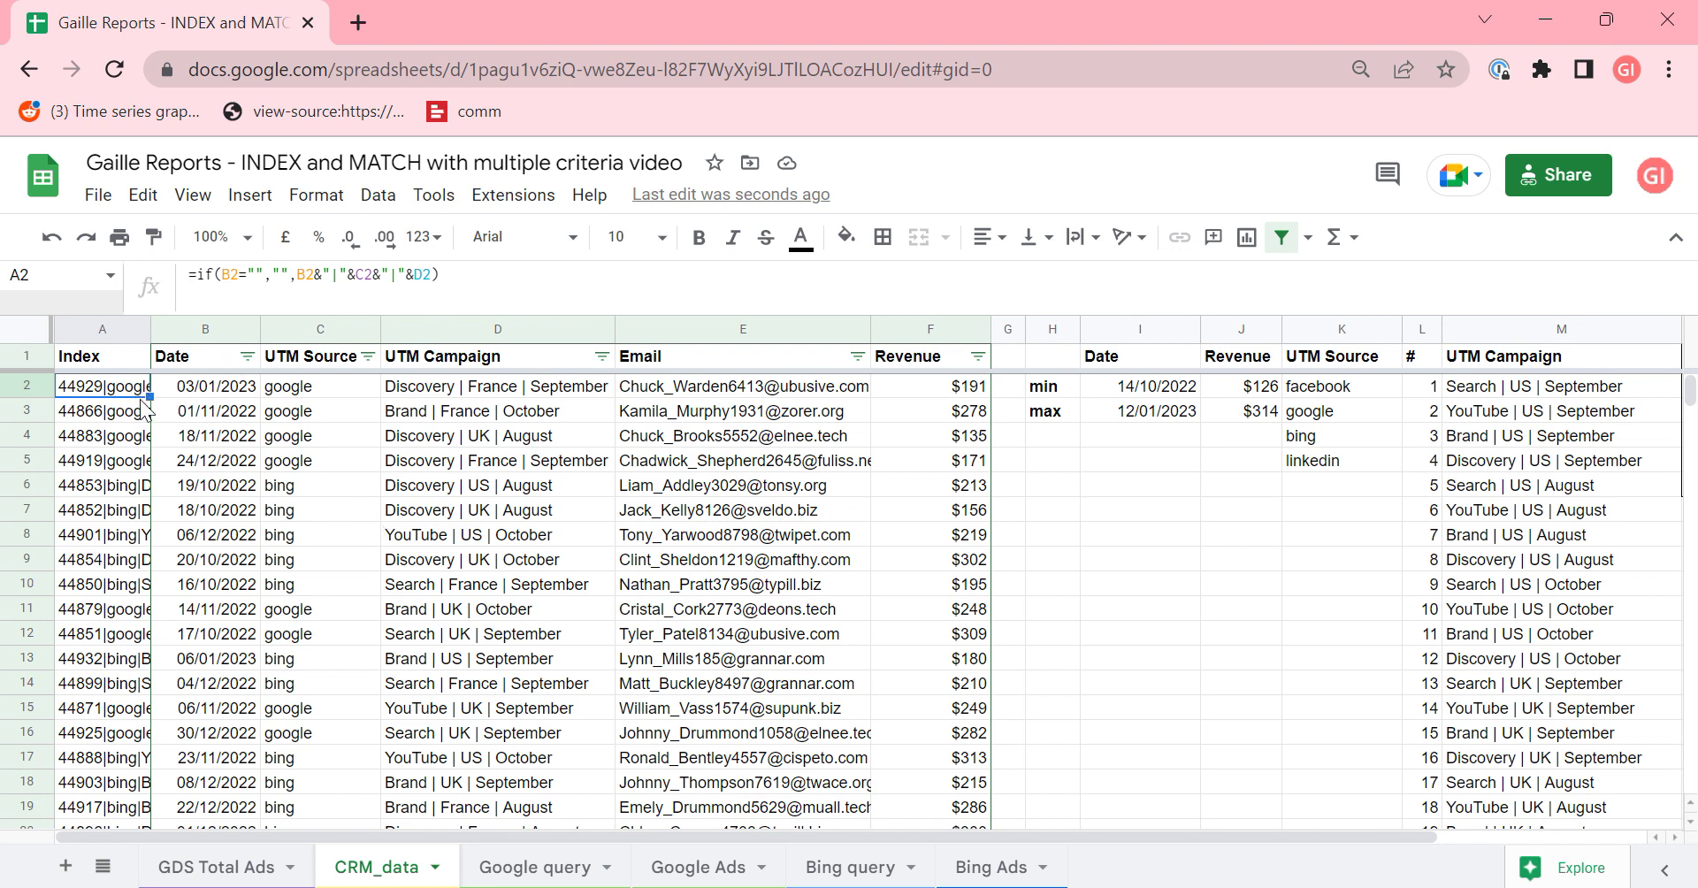
{"action": "left_click", "coordinate": [960, 869]}
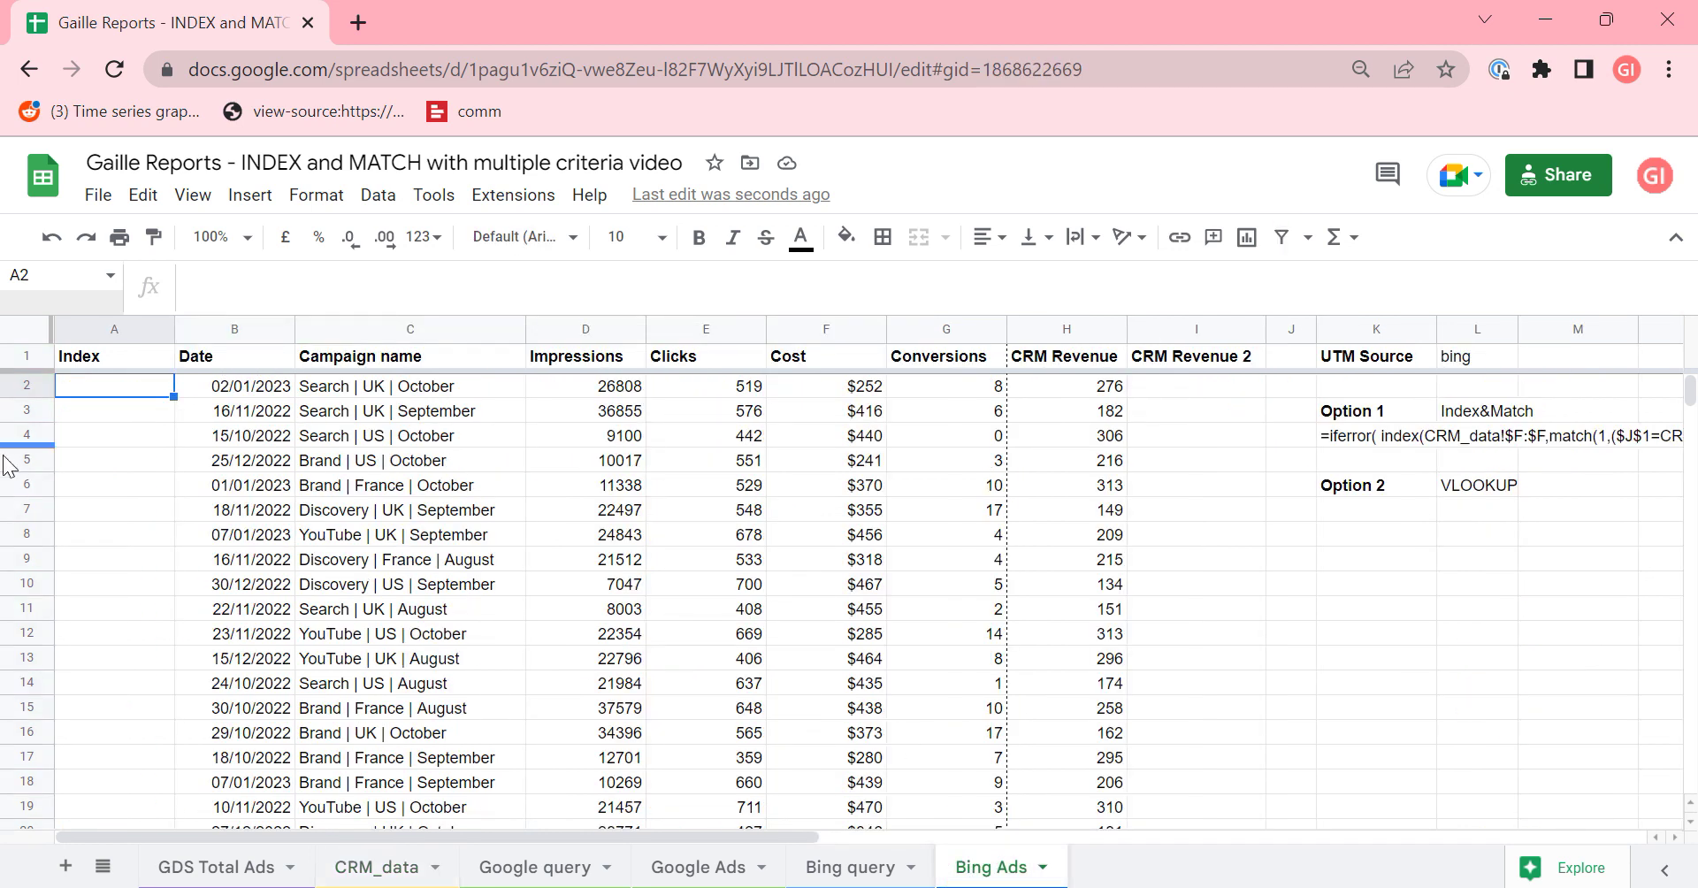
- Enter the Index formula =if(B2="","",B2&"|"&L1&"|"&C2) in A2 of the Bing Ads sheet
{"action": "type", "text": "="}
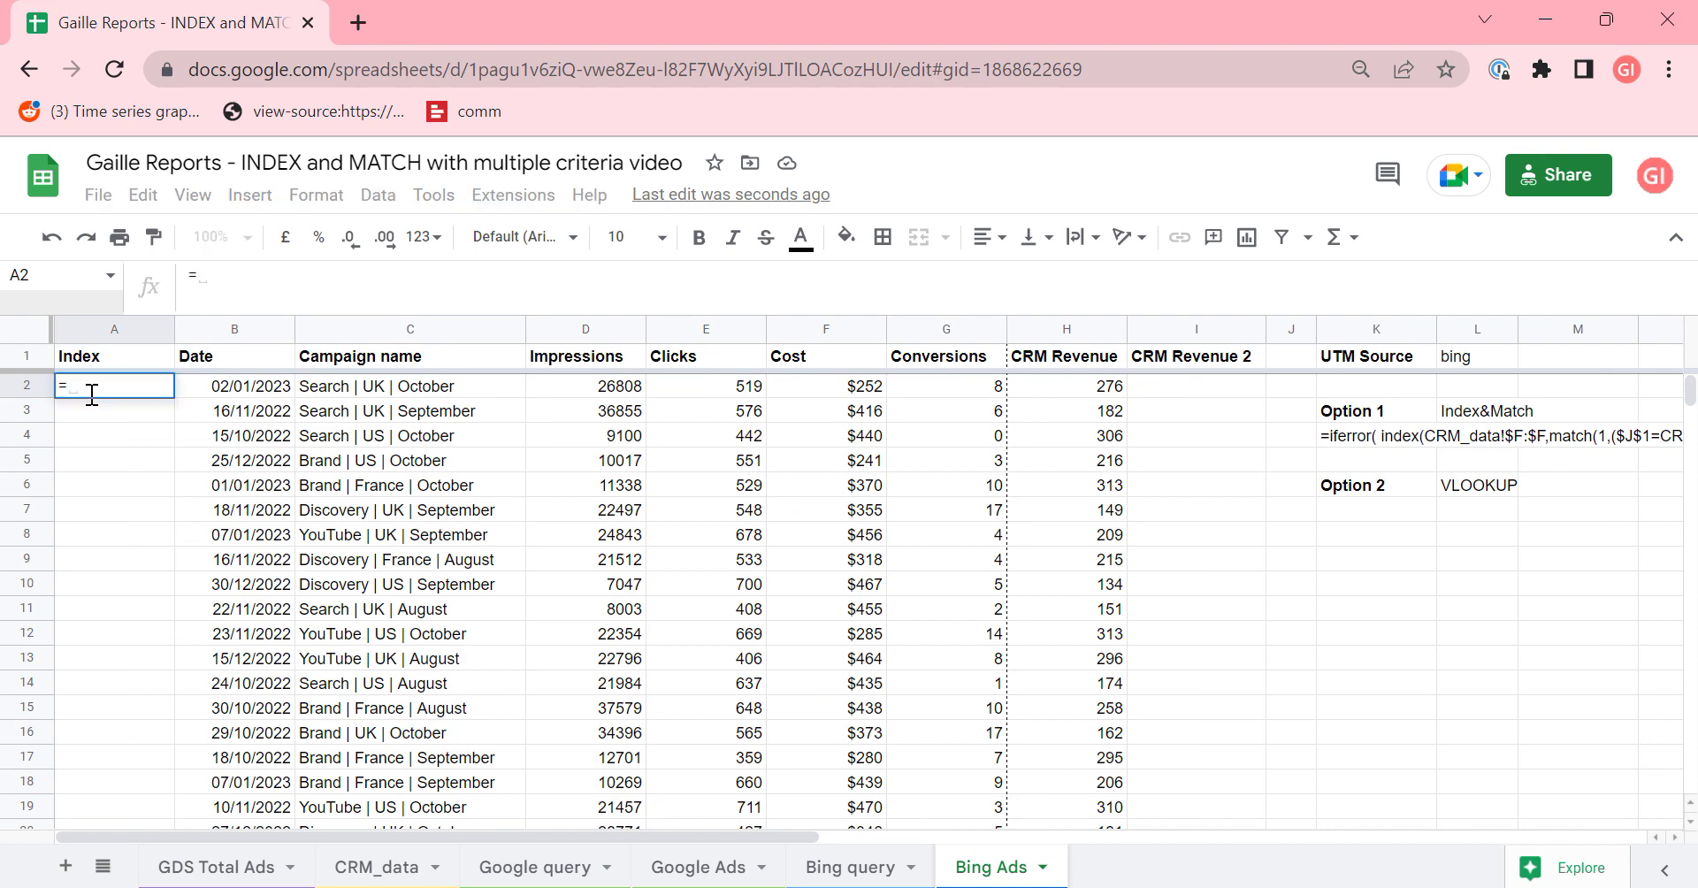
{"action": "type", "text": "if(B2"}
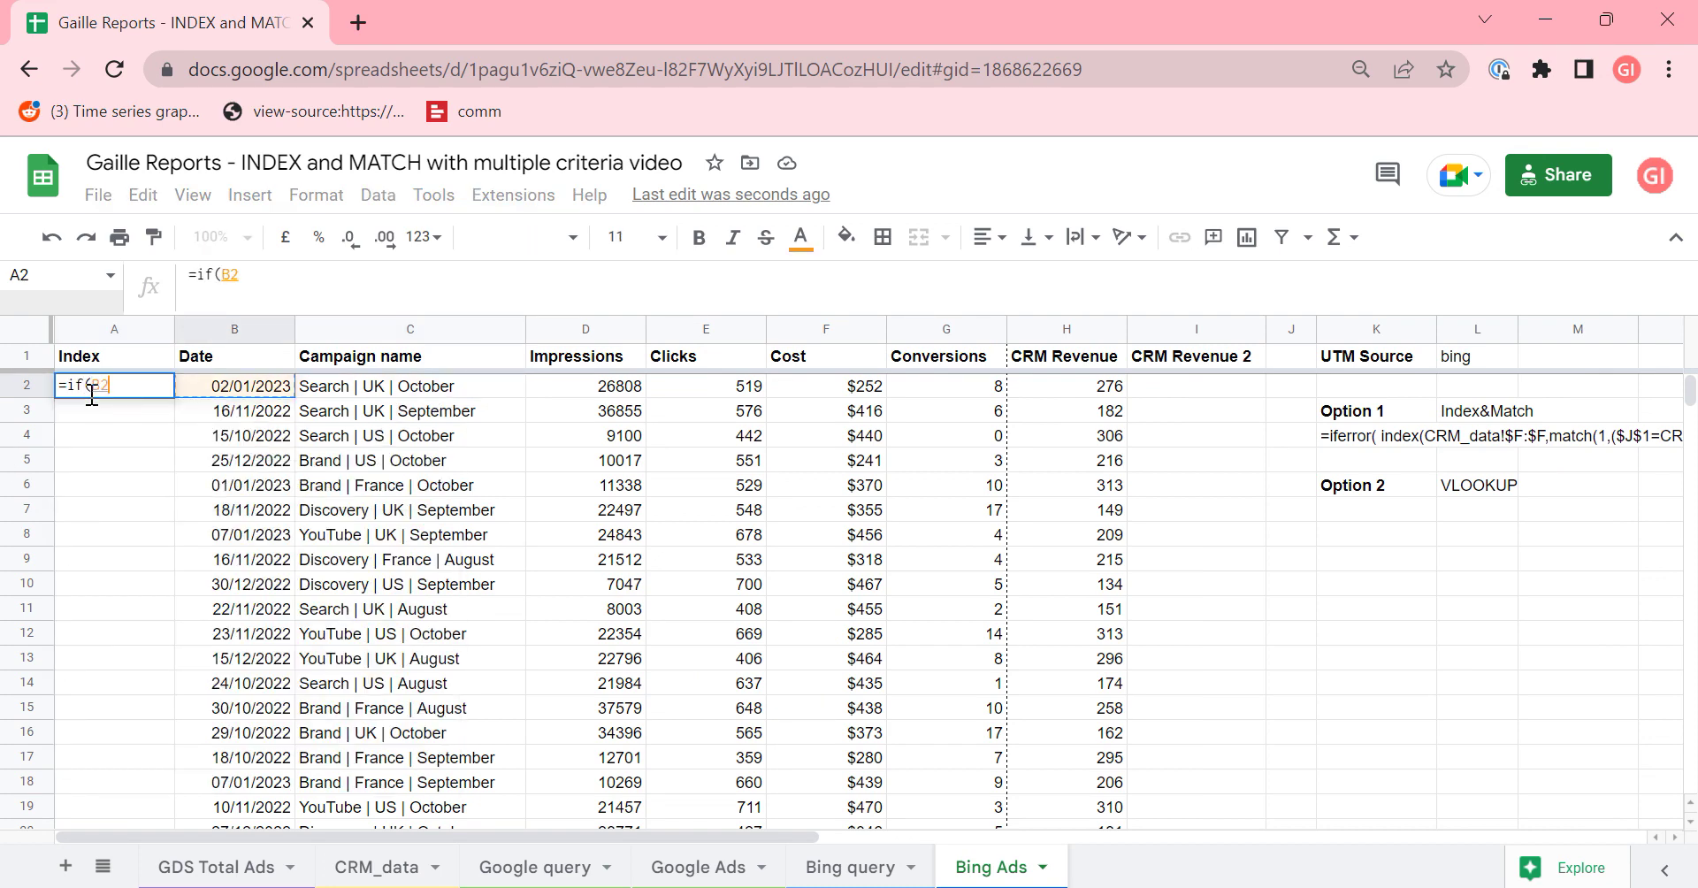
{"action": "type", "text": "=\"\",\"\""}
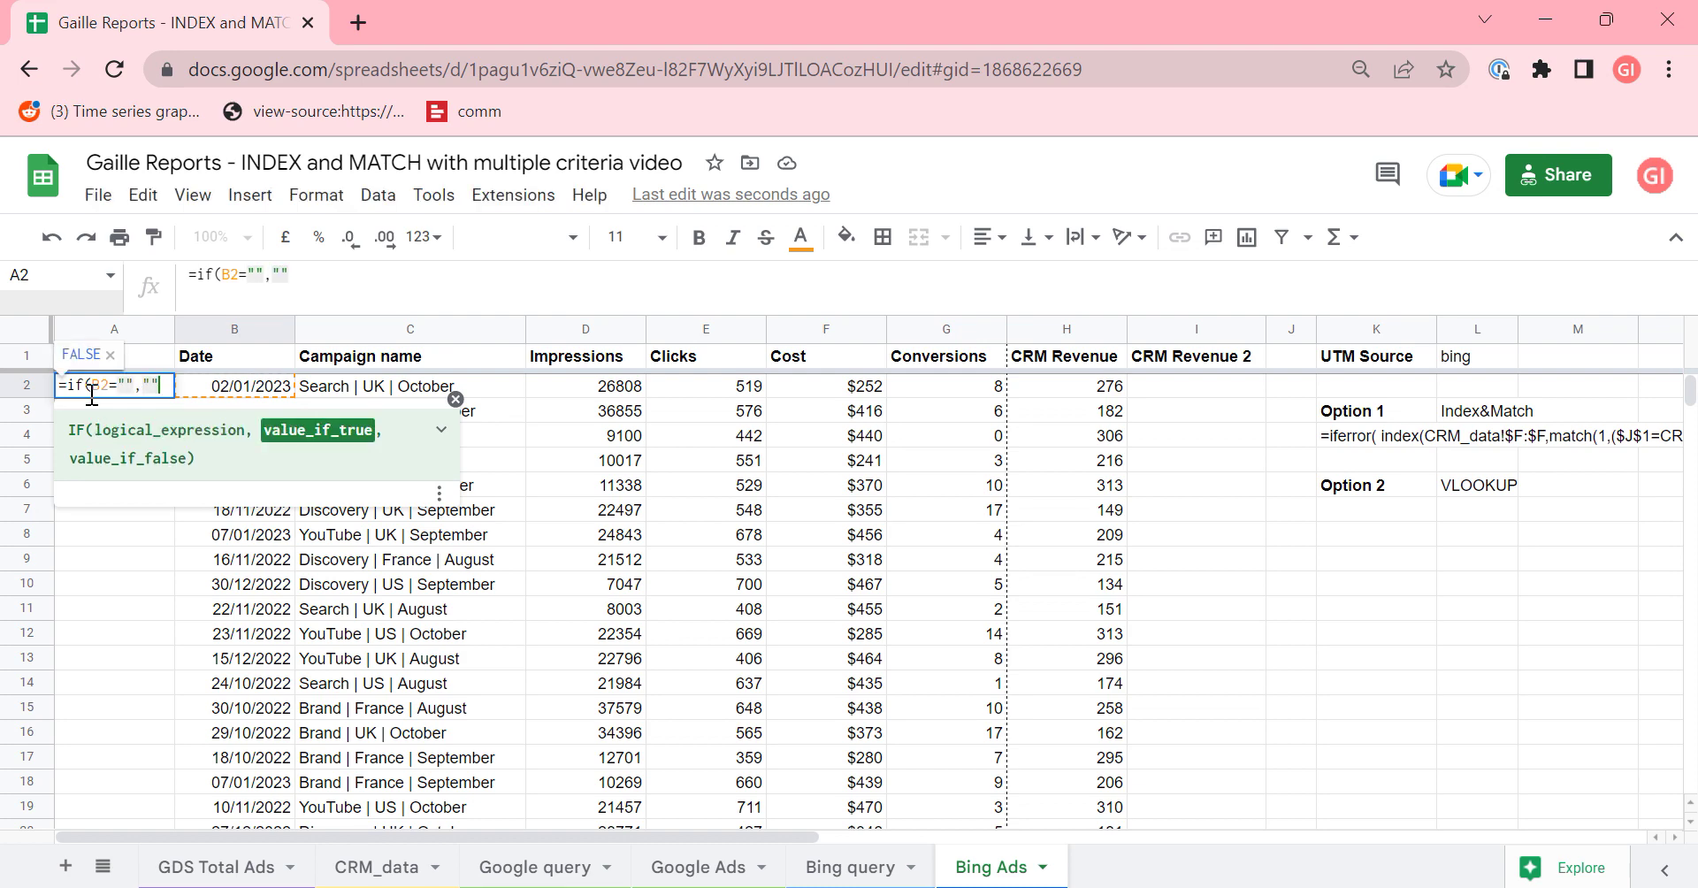
{"action": "type", "text": ","}
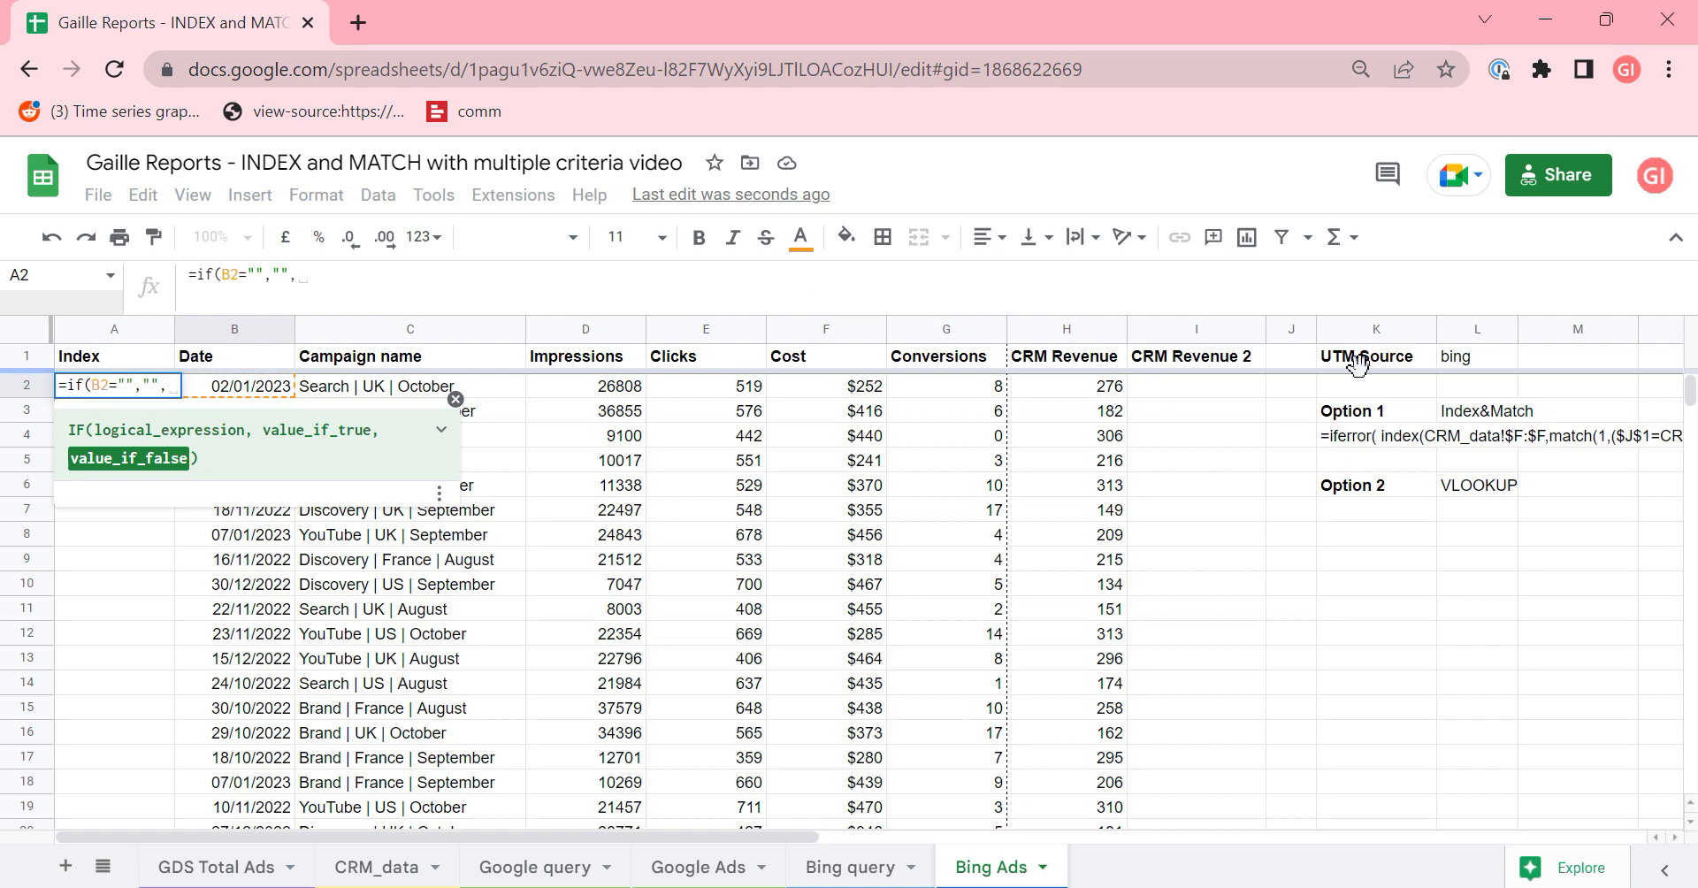
{"action": "left_click", "coordinate": [255, 390]}
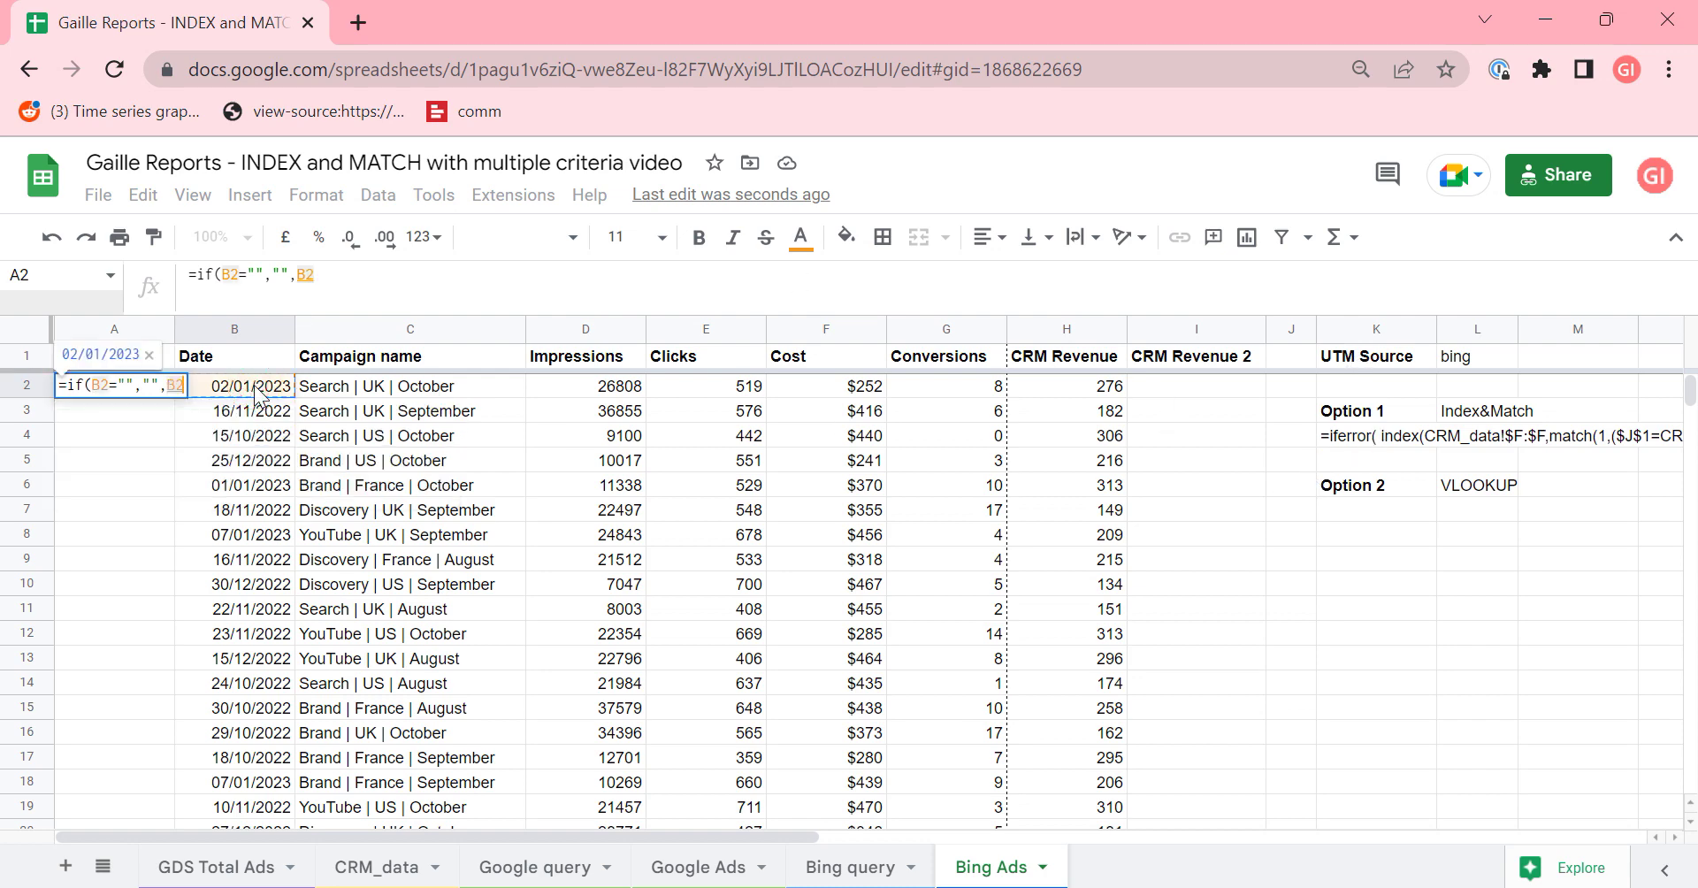
{"action": "type", "text": "&"}
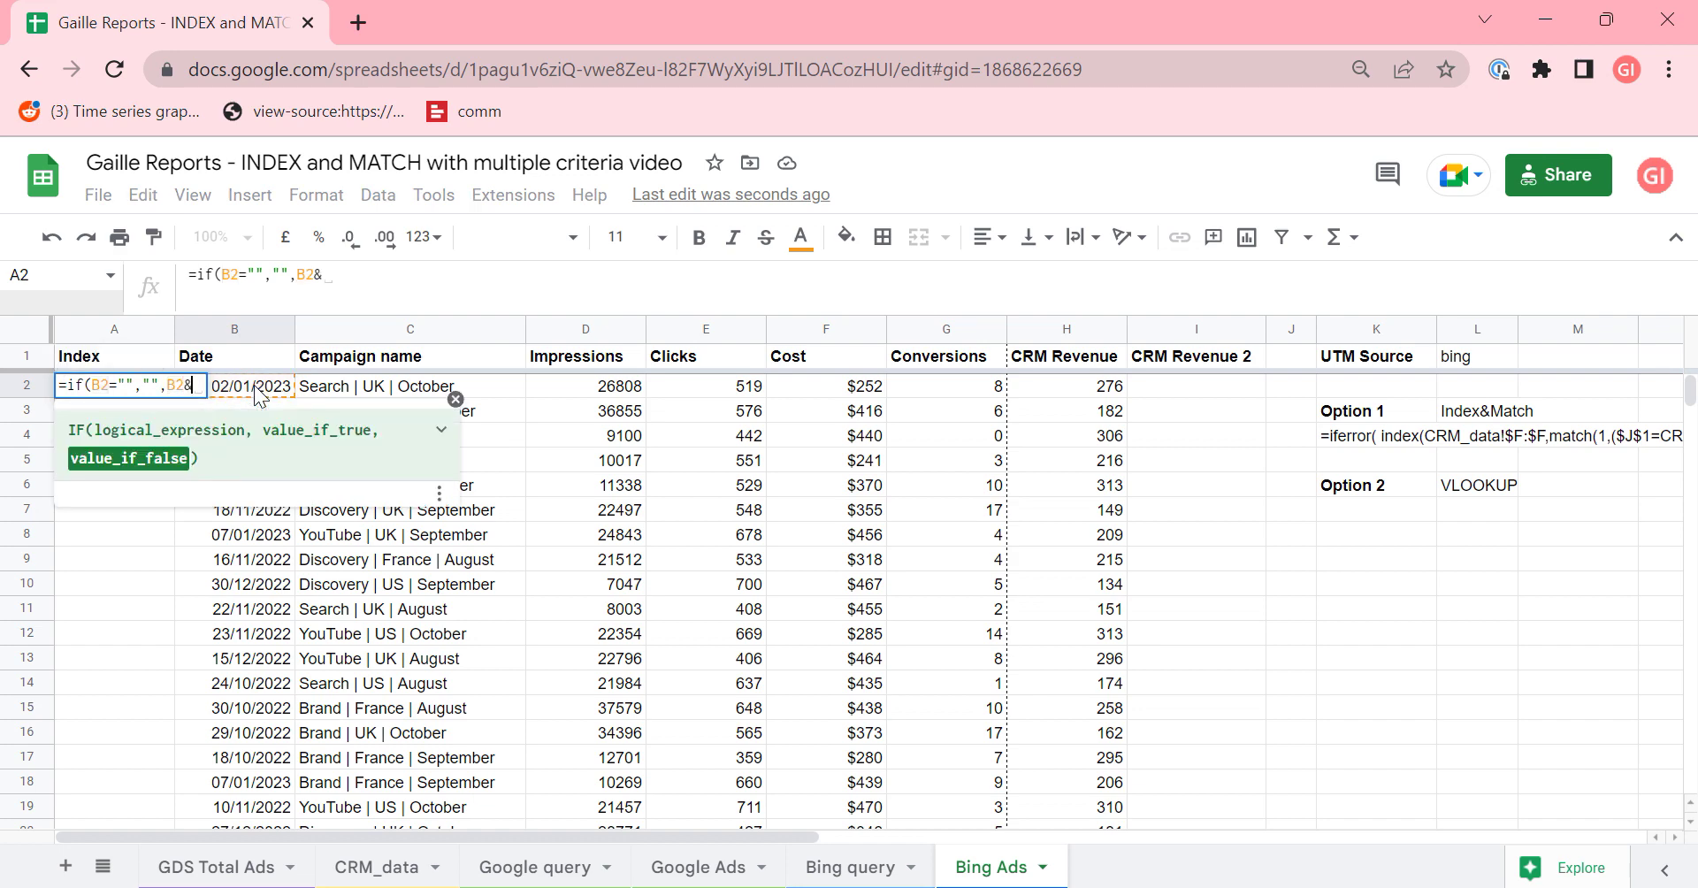
{"action": "type", "text": "\"|\"&"}
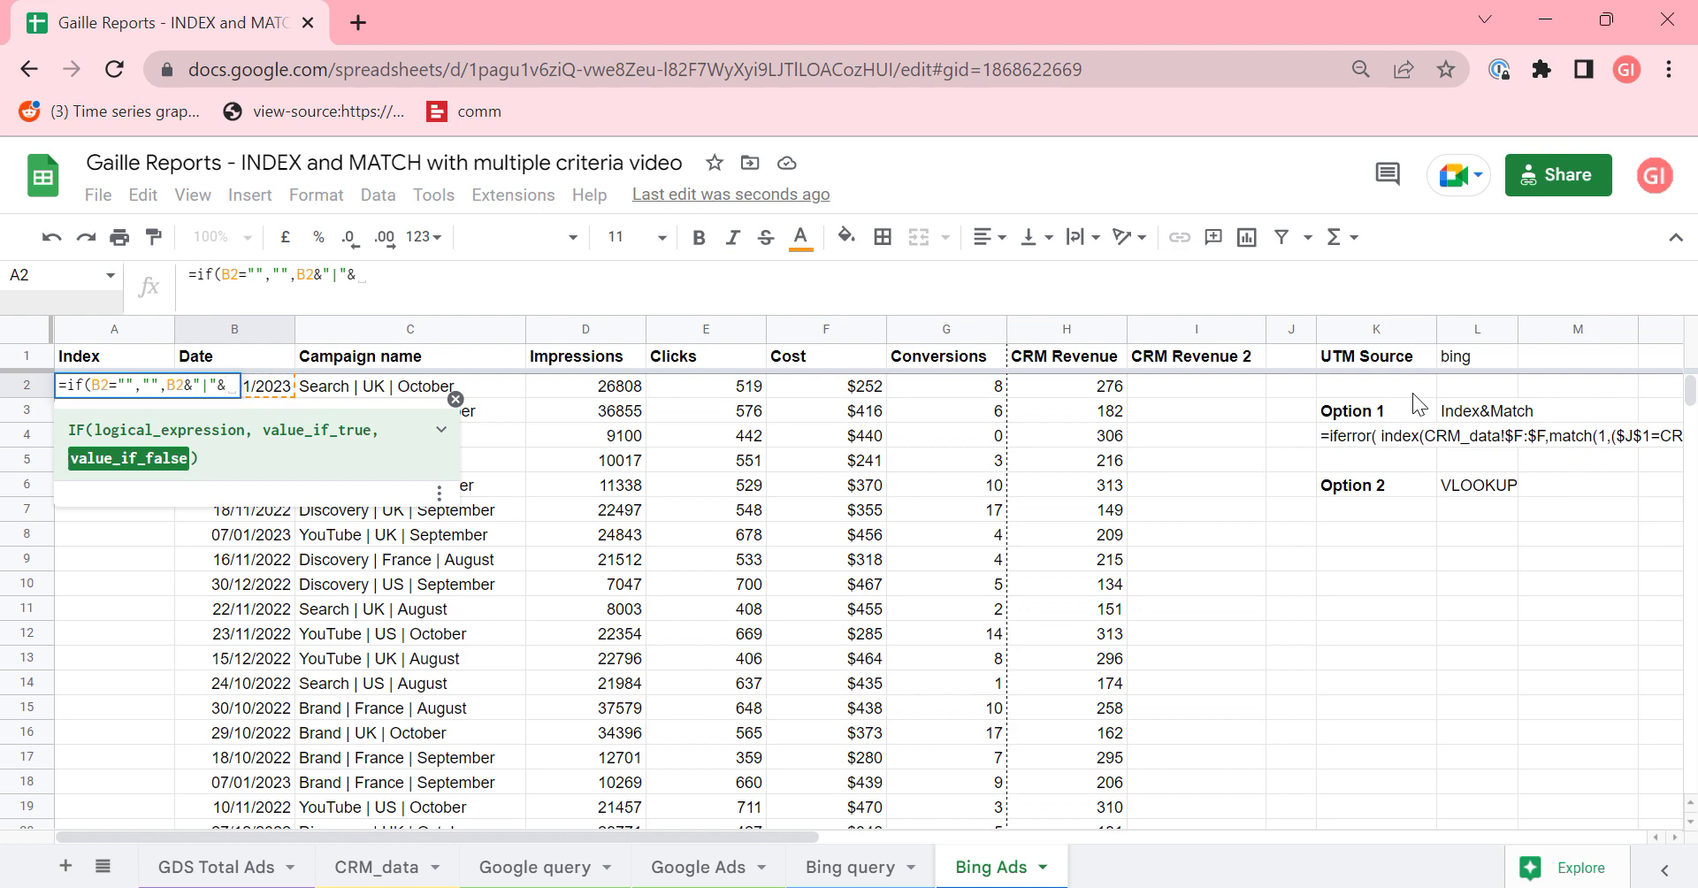
{"action": "left_click", "coordinate": [1455, 363]}
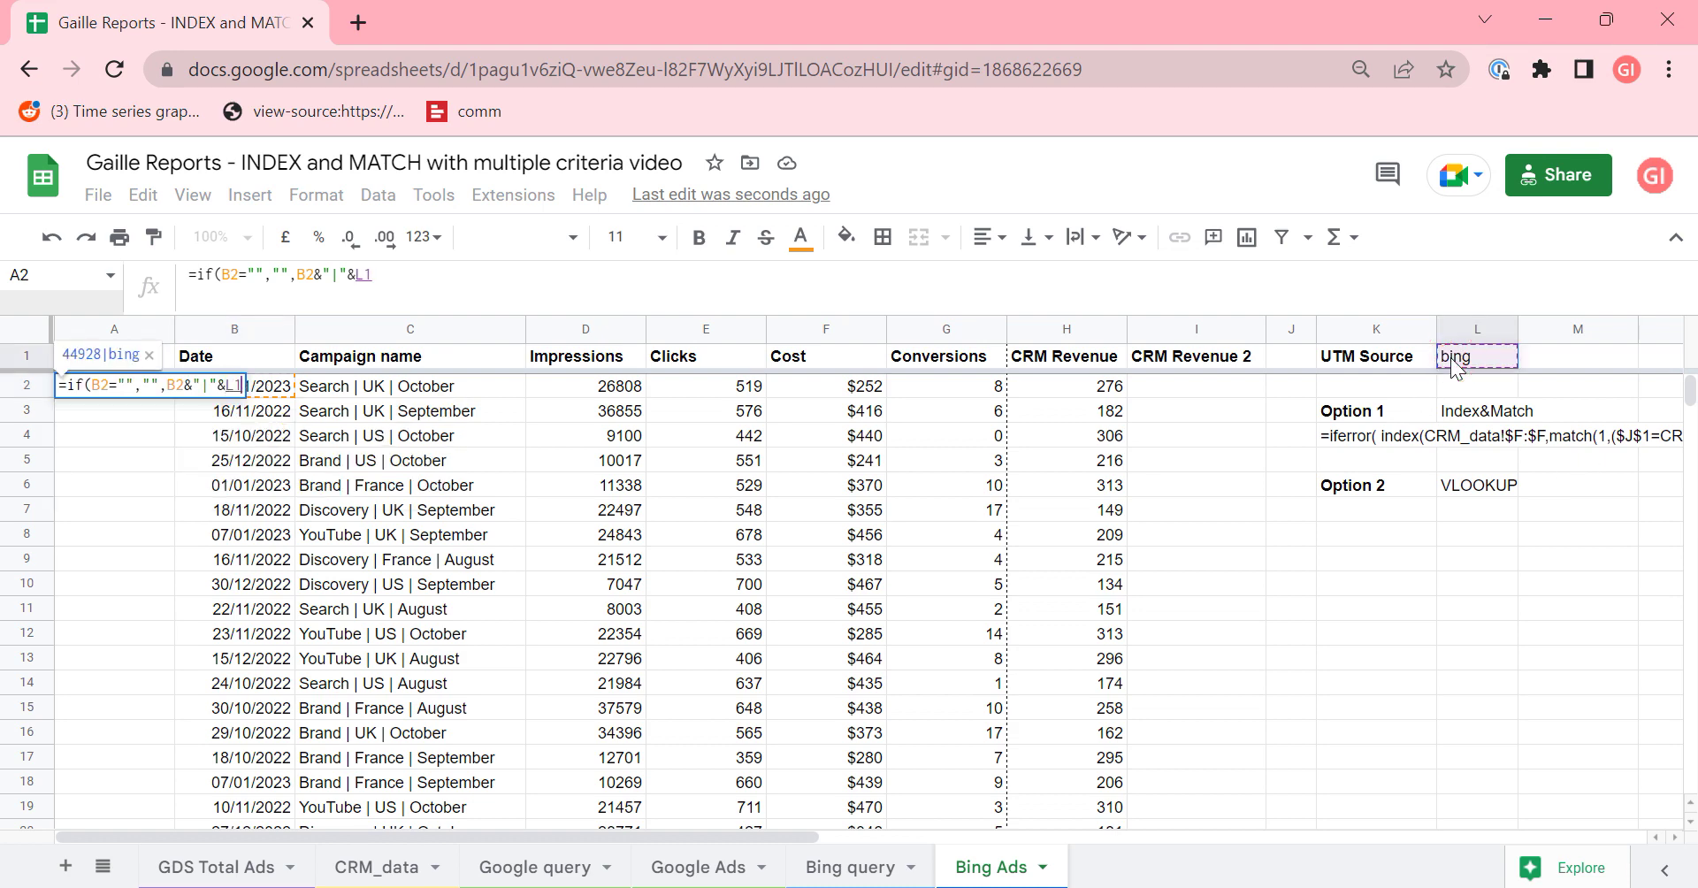
{"action": "type", "text": "&\""}
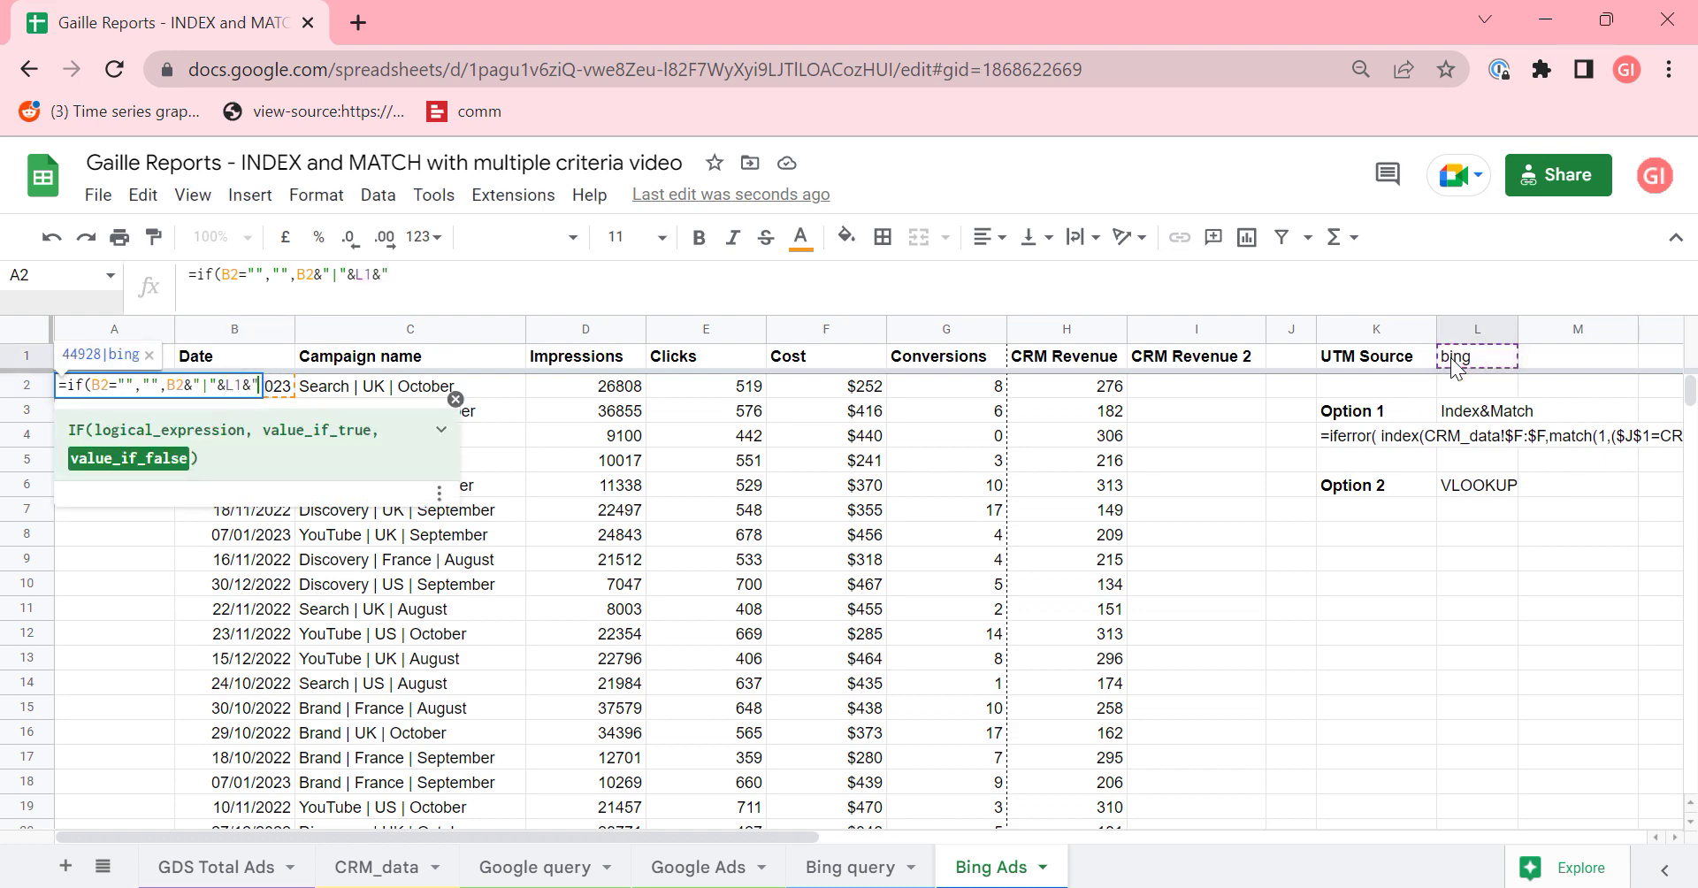
{"action": "type", "text": "|\"&"}
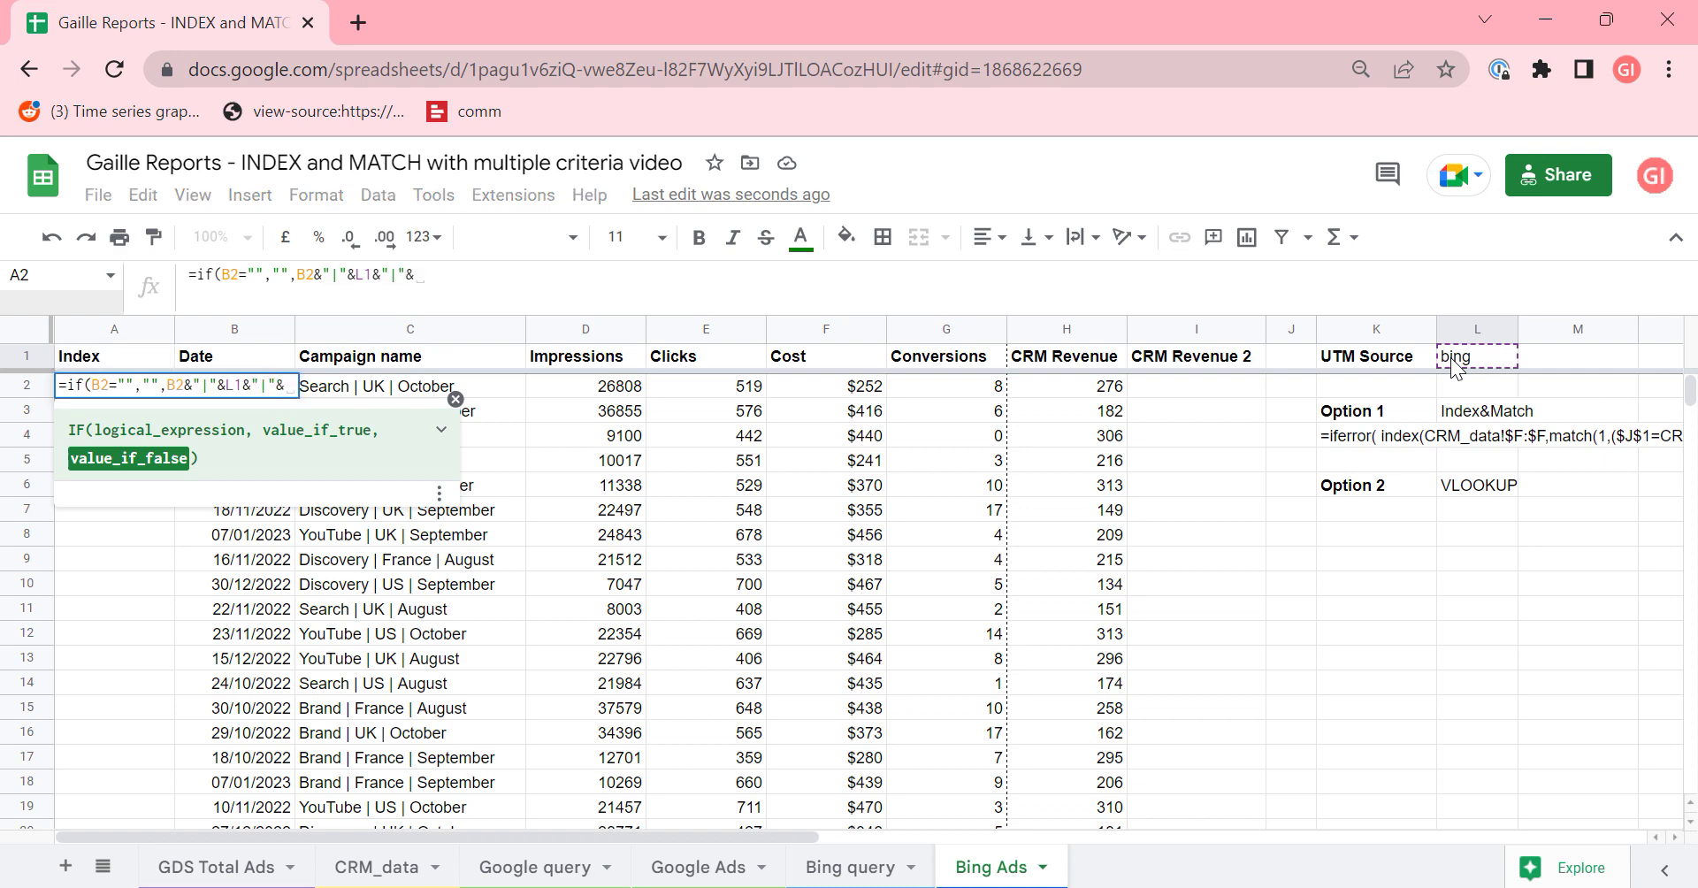
{"action": "left_click", "coordinate": [428, 382]}
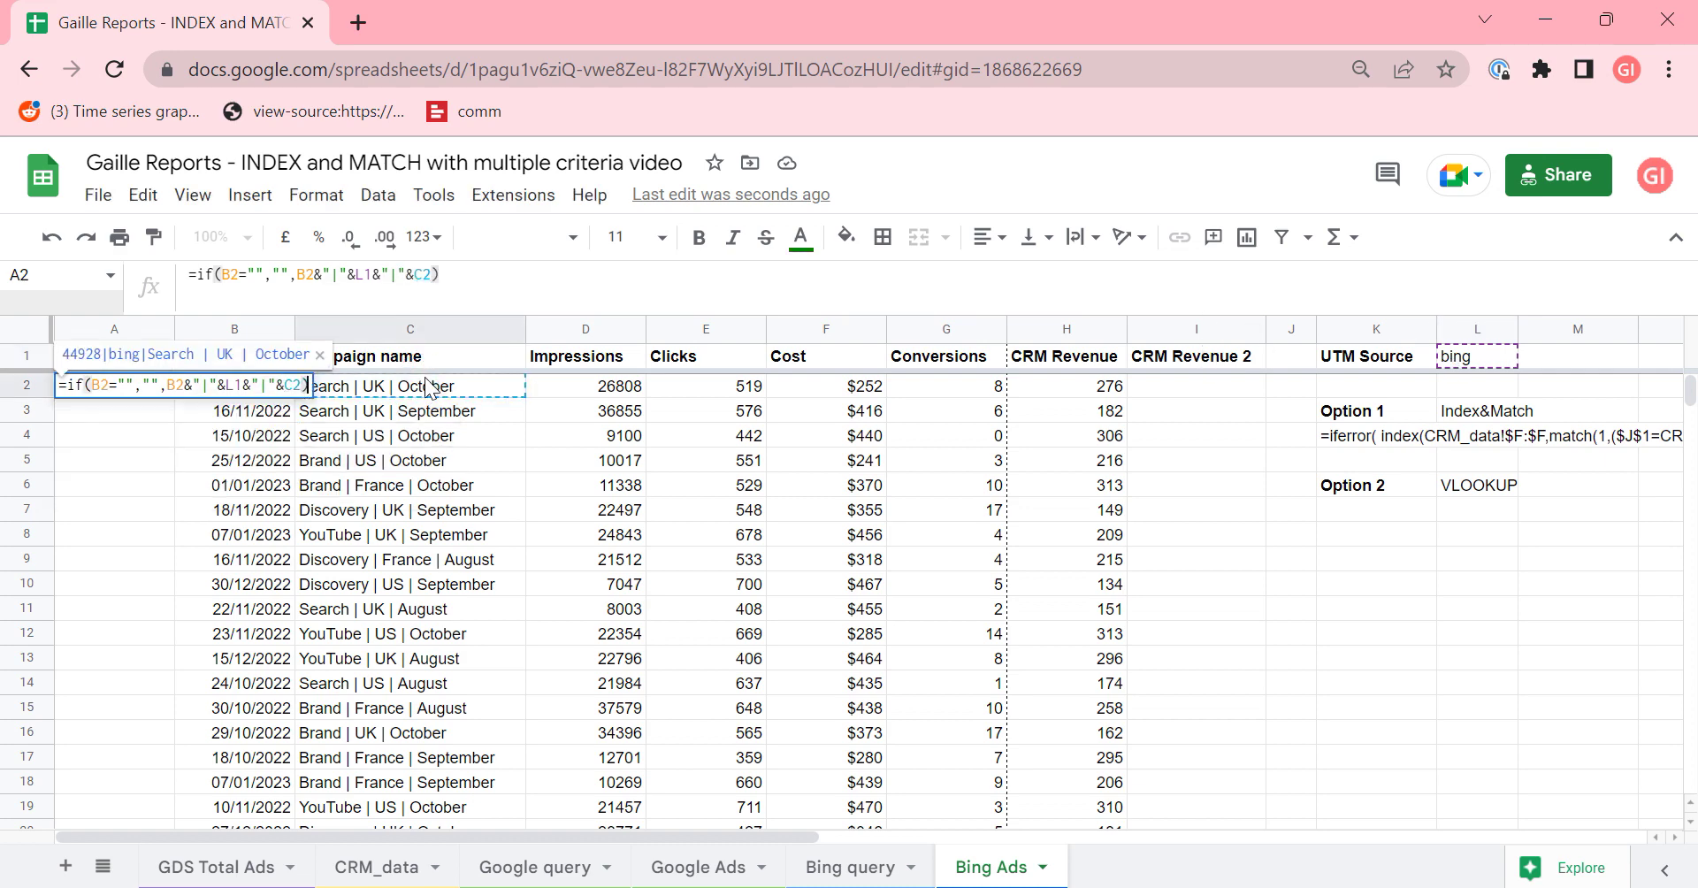
{"action": "key", "text": "Return"}
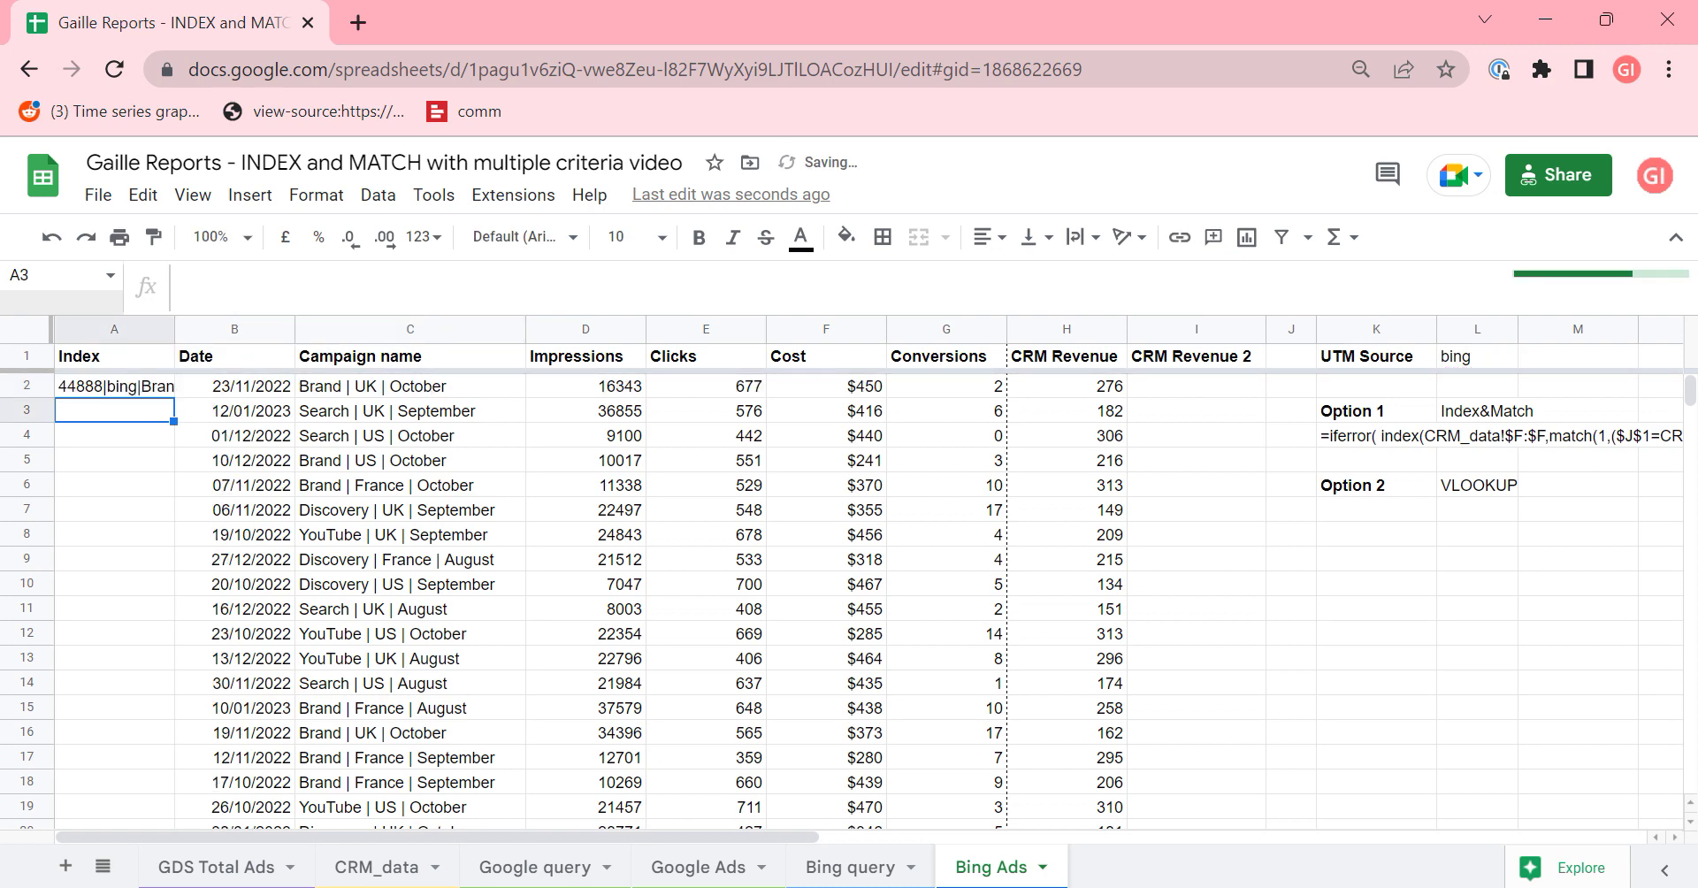
- Check the Index format on the CRM_data sheet and widen the Index column on the Bing Ads sheet
{"action": "left_click", "coordinate": [372, 867]}
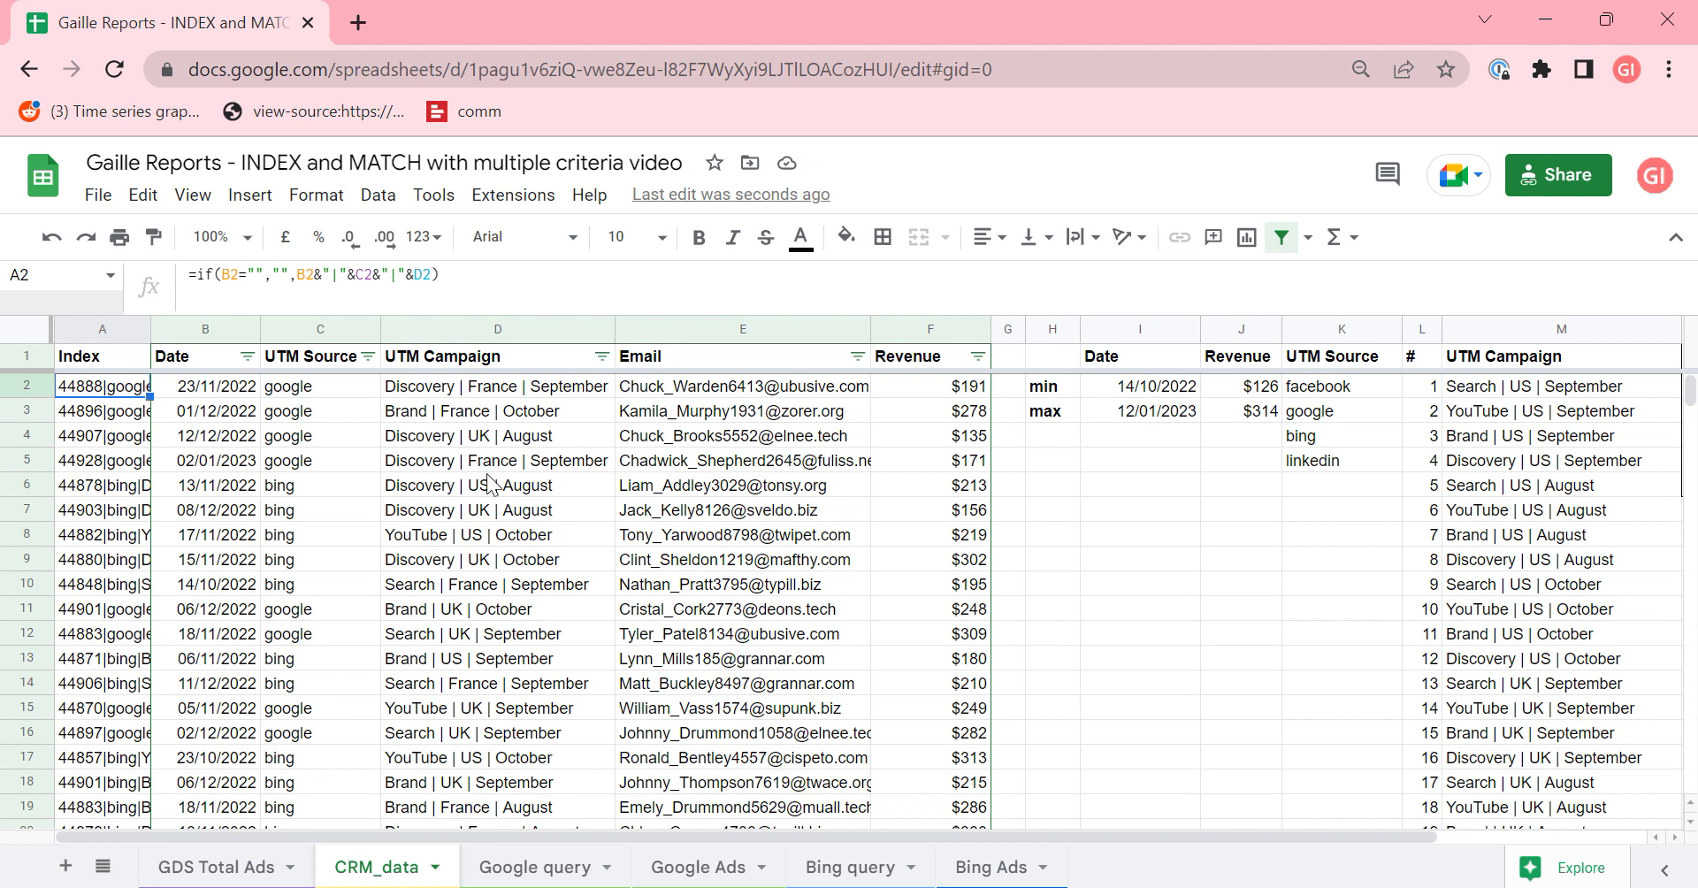
{"action": "left_click", "coordinate": [973, 867]}
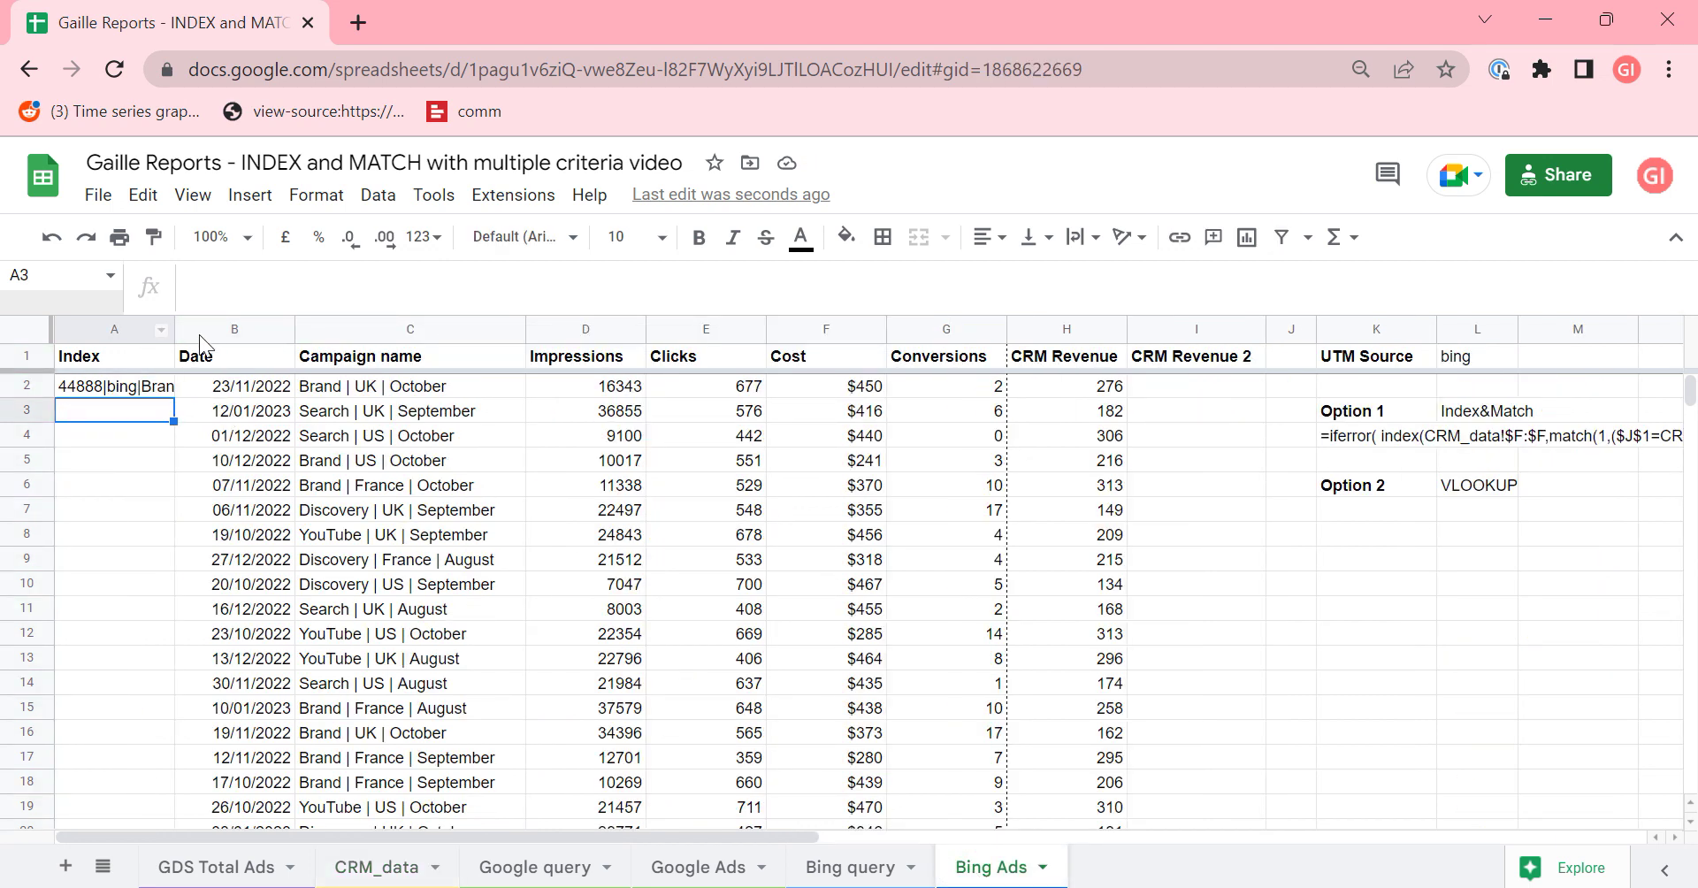
{"action": "left_click_drag", "start_coordinate": [174, 327], "coordinate": [222, 320]}
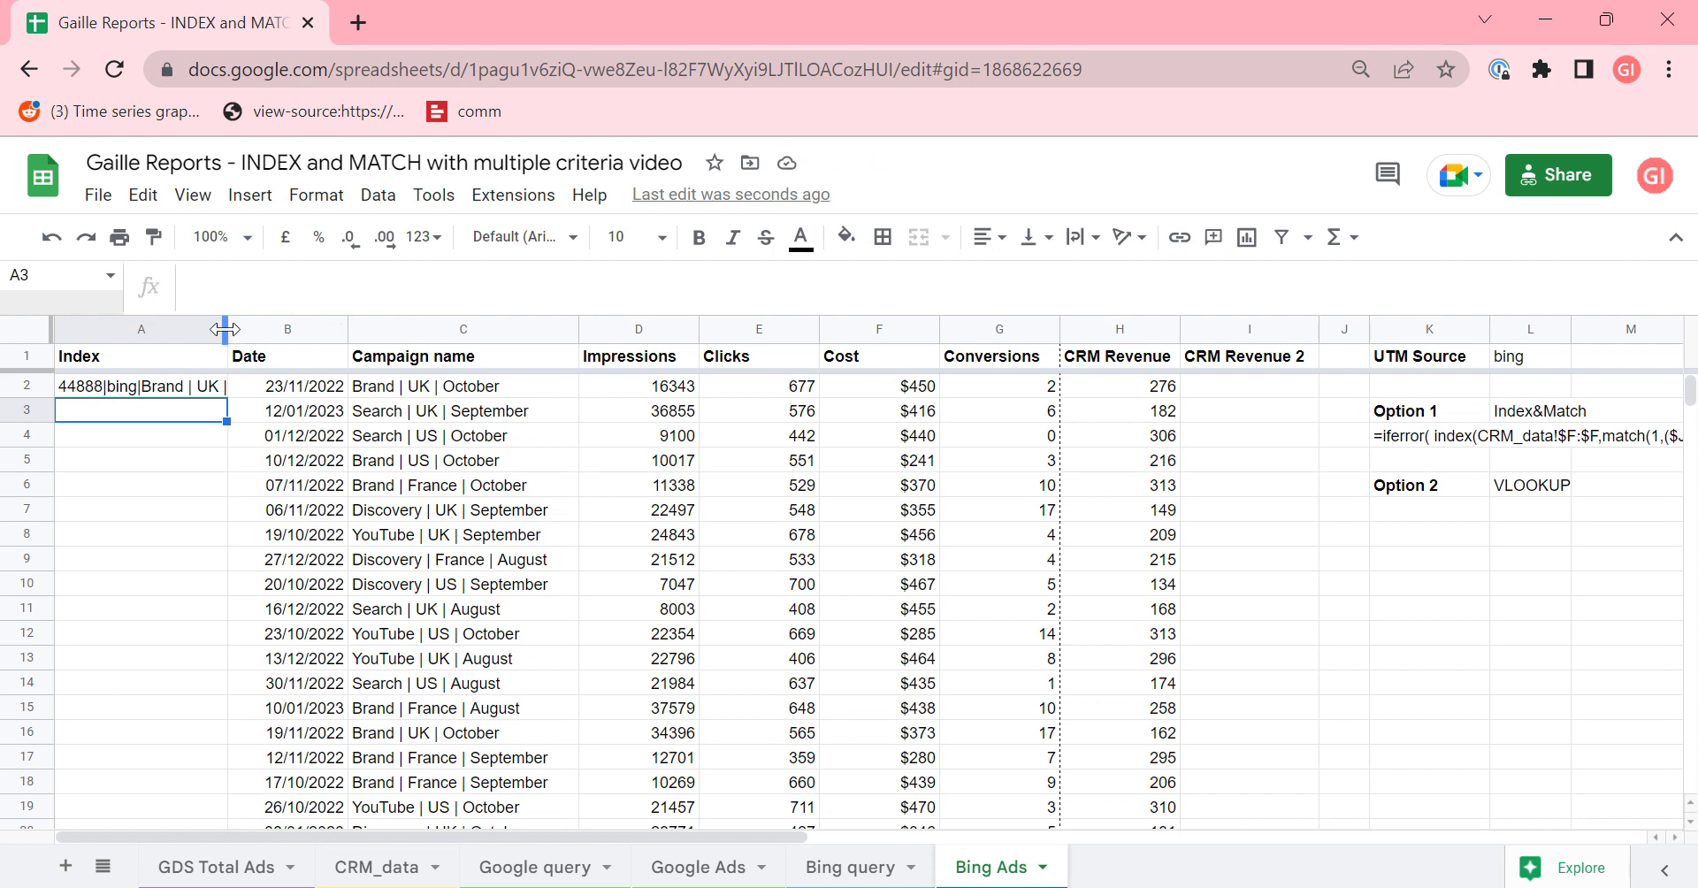
- Wrap the IF formula in A2 in ARRAYFORMULA
{"action": "left_click", "coordinate": [204, 387]}
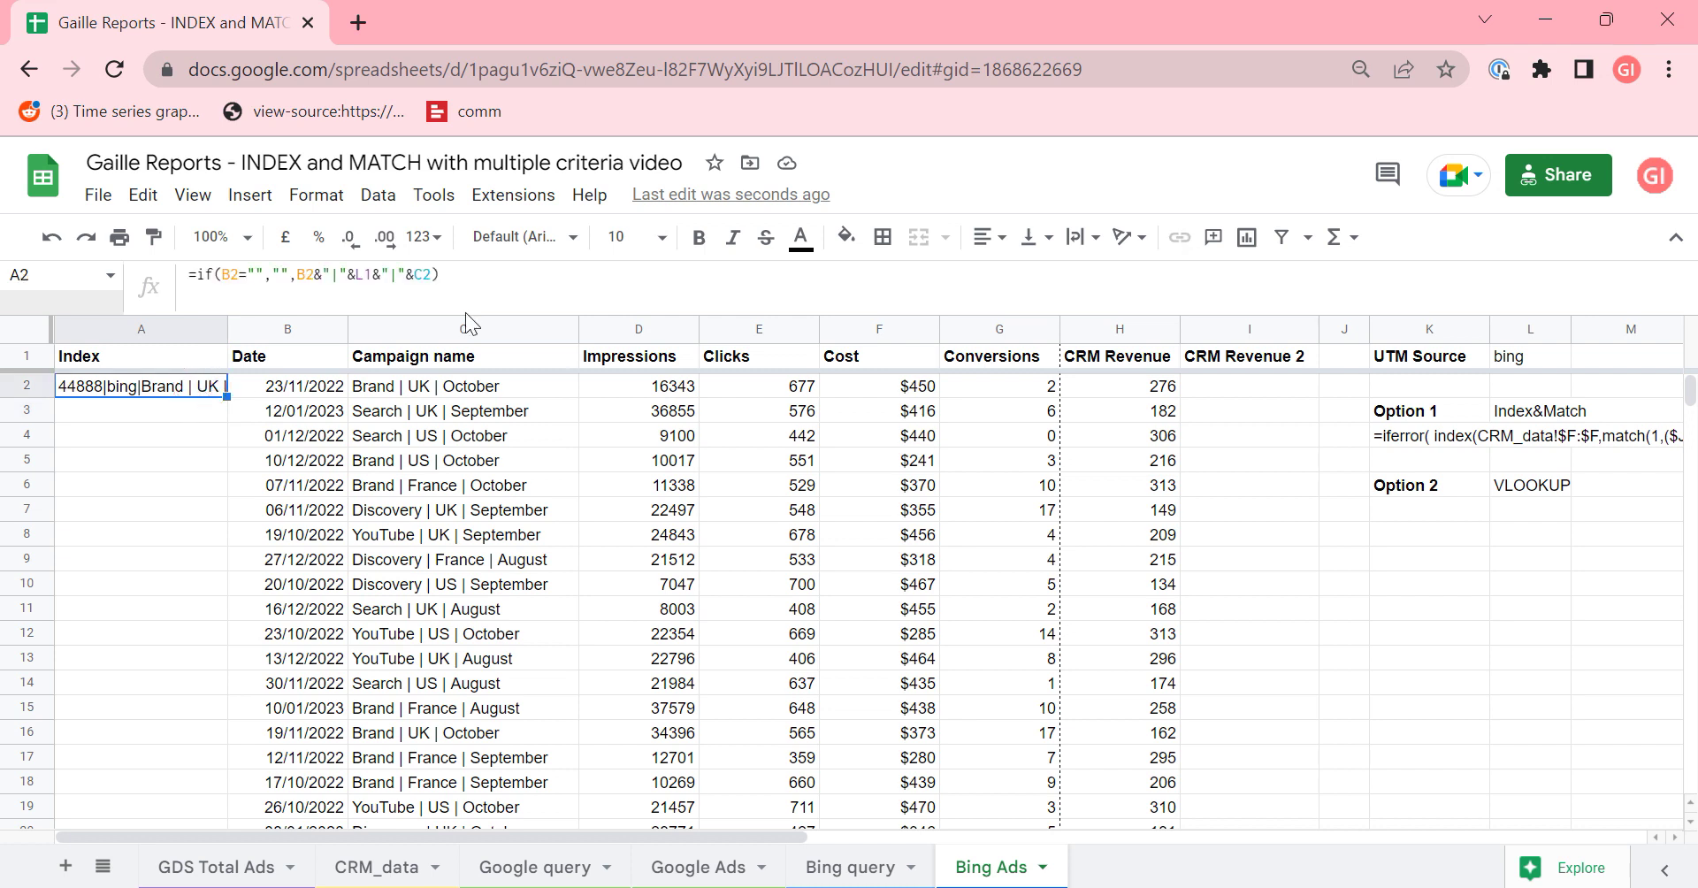
{"action": "left_click", "coordinate": [527, 273]}
{"action": "key", "text": "Home"}
{"action": "key", "text": "Right"}
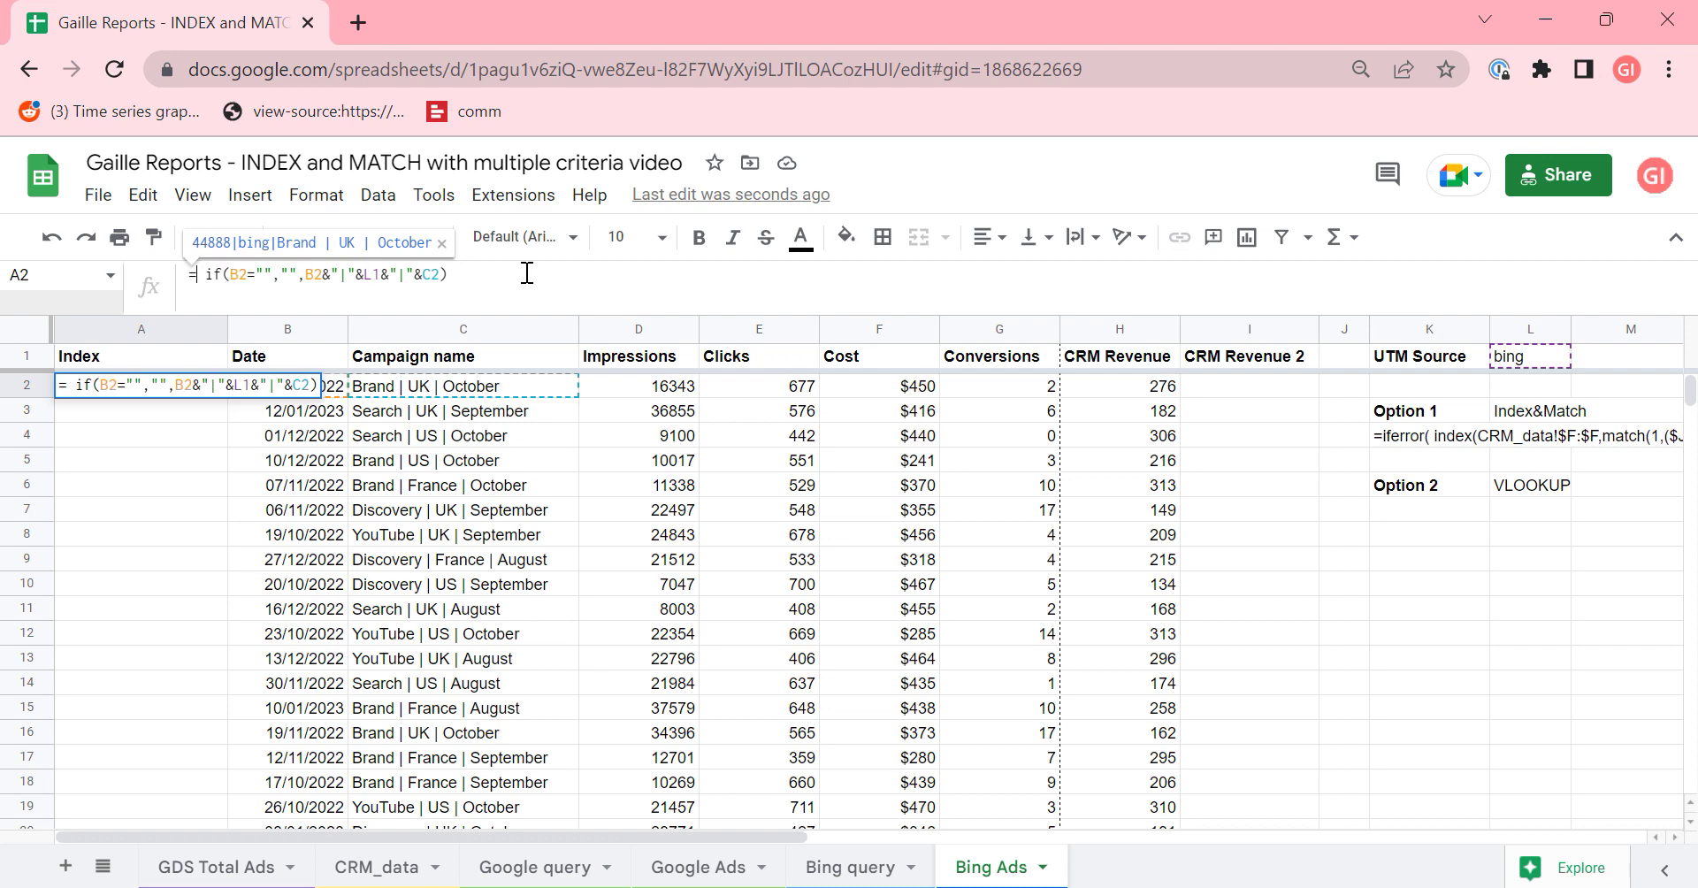
{"action": "type", "text": "arrr"}
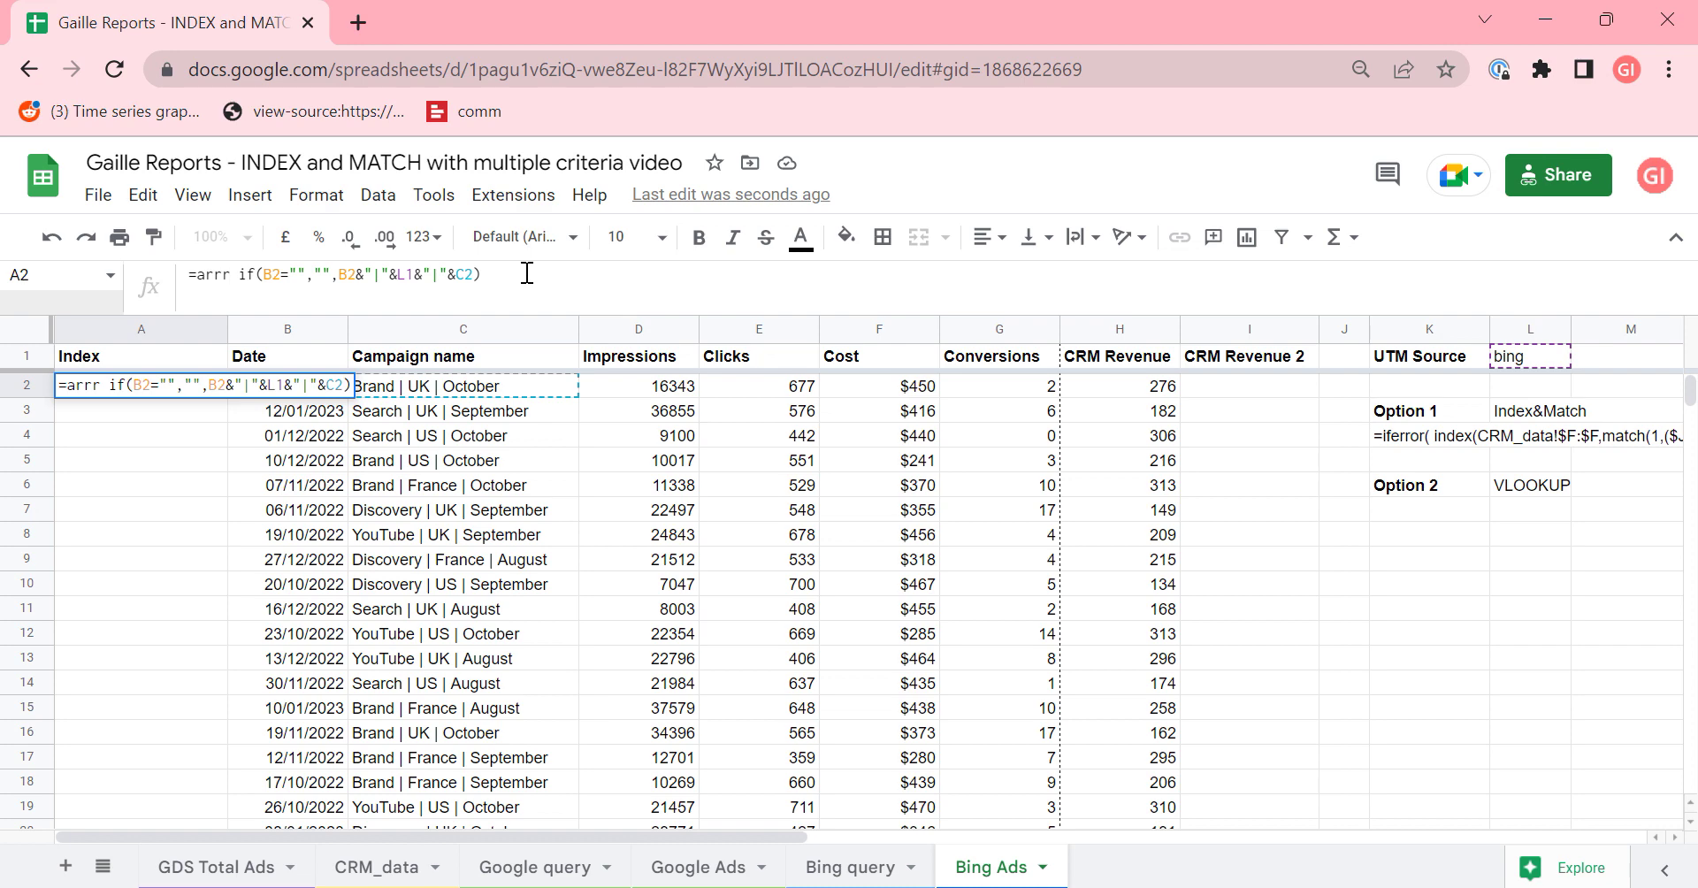
{"action": "type", "text": "a"}
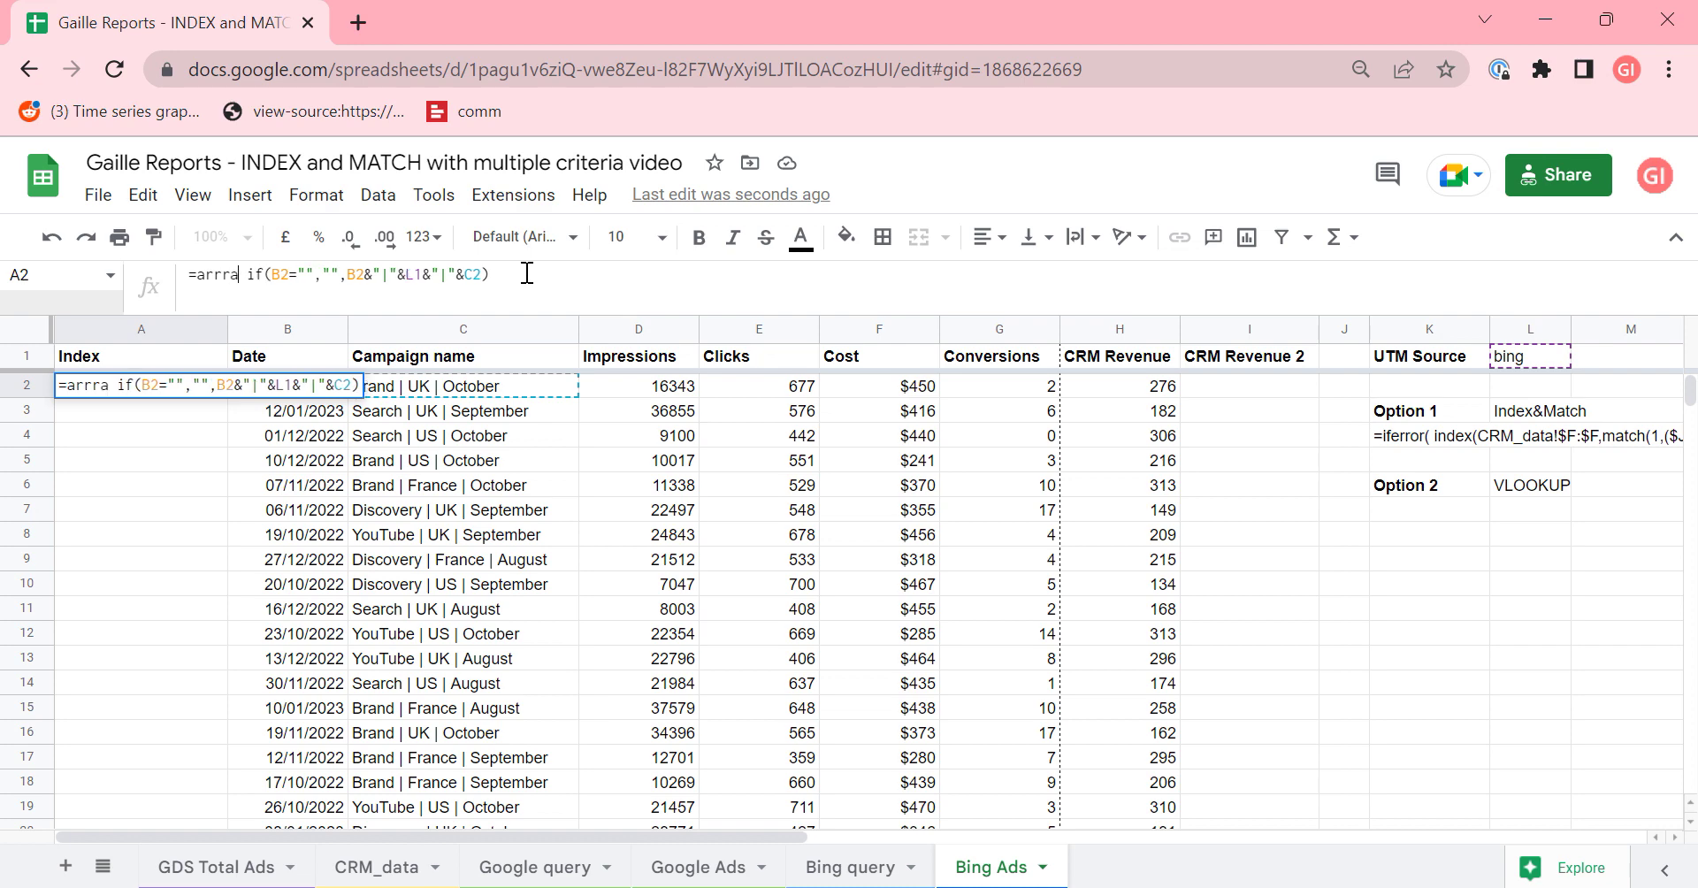
{"action": "key", "text": "BackSpace"}
{"action": "key", "text": "BackSpace"}
{"action": "type", "text": "a"}
{"action": "key", "text": "Tab"}
{"action": "key", "text": "Right"}
{"action": "key", "text": "Right"}
{"action": "key", "text": "Right"}
{"action": "key", "text": "Right"}
{"action": "key", "text": "Right"}
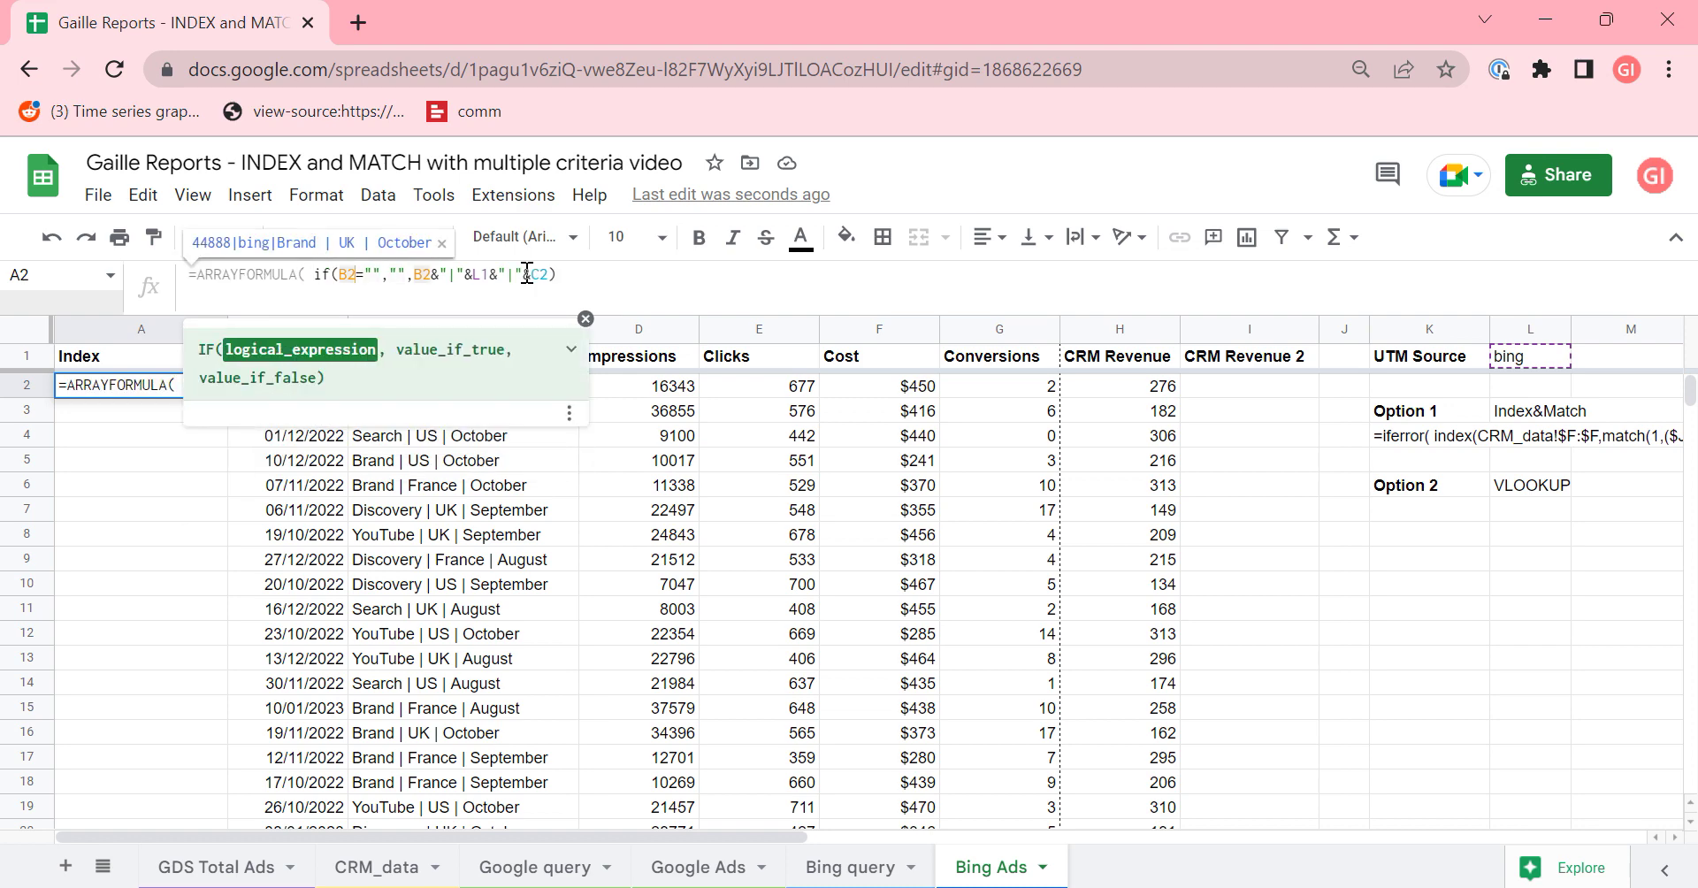
- Extend the array formula's references to B2:B and C2:C, and make the UTM source reference absolute as $L$1
{"action": "type", "text": ":B"}
{"action": "key", "text": "Right"}
{"action": "key", "text": "Right"}
{"action": "key", "text": "Right"}
{"action": "key", "text": "Right"}
{"action": "key", "text": "Right"}
{"action": "key", "text": "Right"}
{"action": "key", "text": "Right"}
{"action": "key", "text": "Right"}
{"action": "key", "text": "Right"}
{"action": "type", "text": ":"}
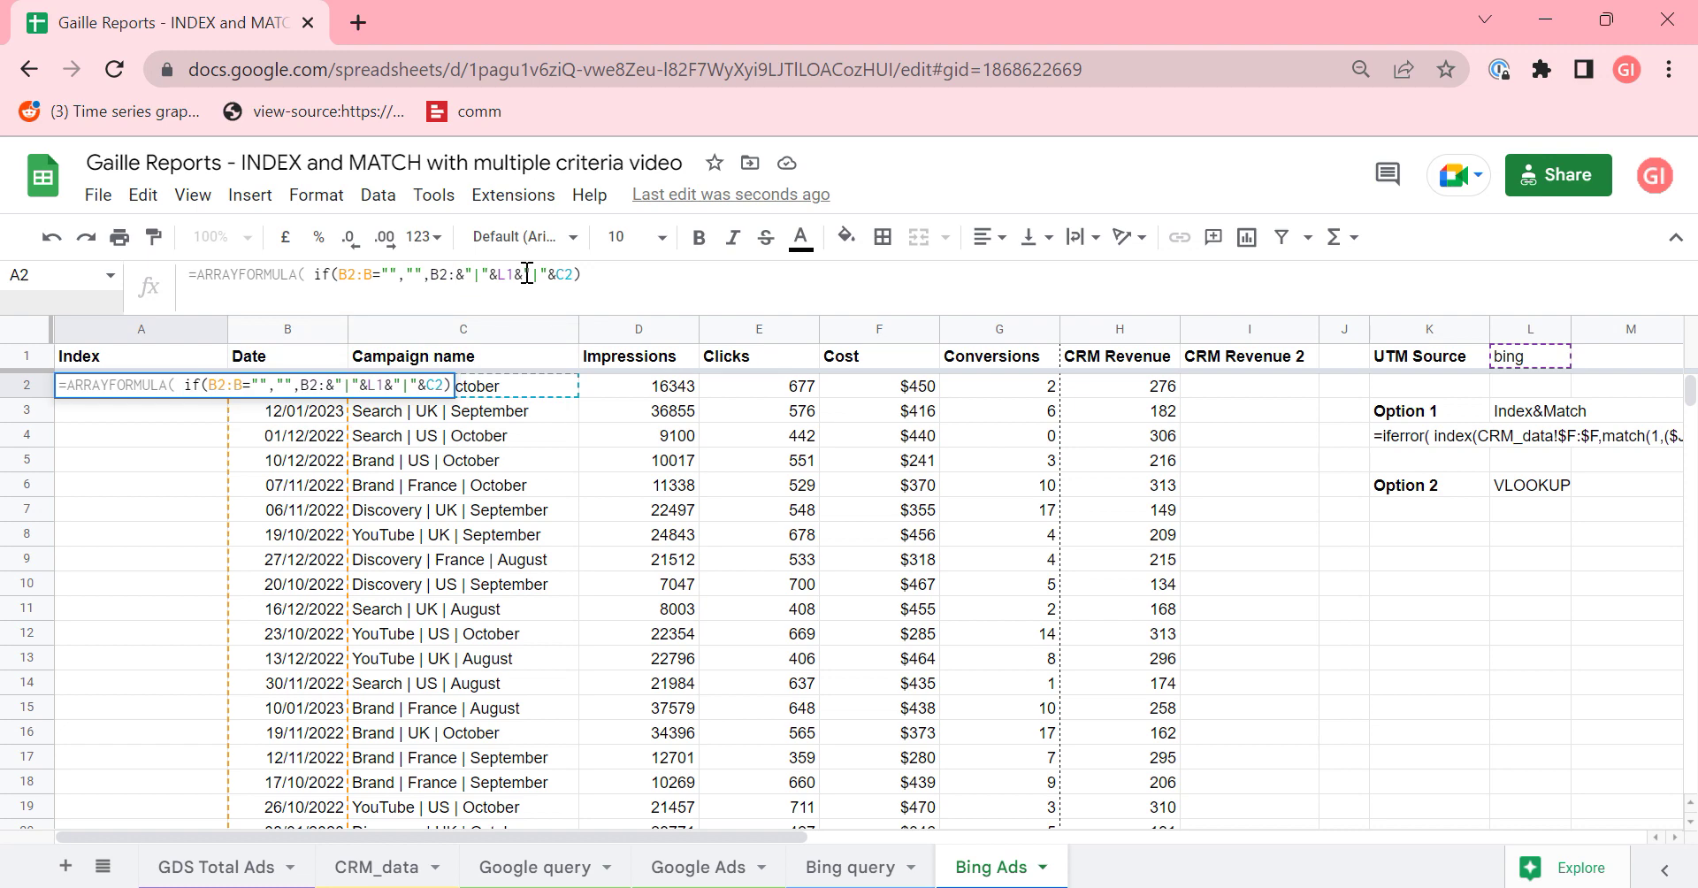
{"action": "type", "text": "B"}
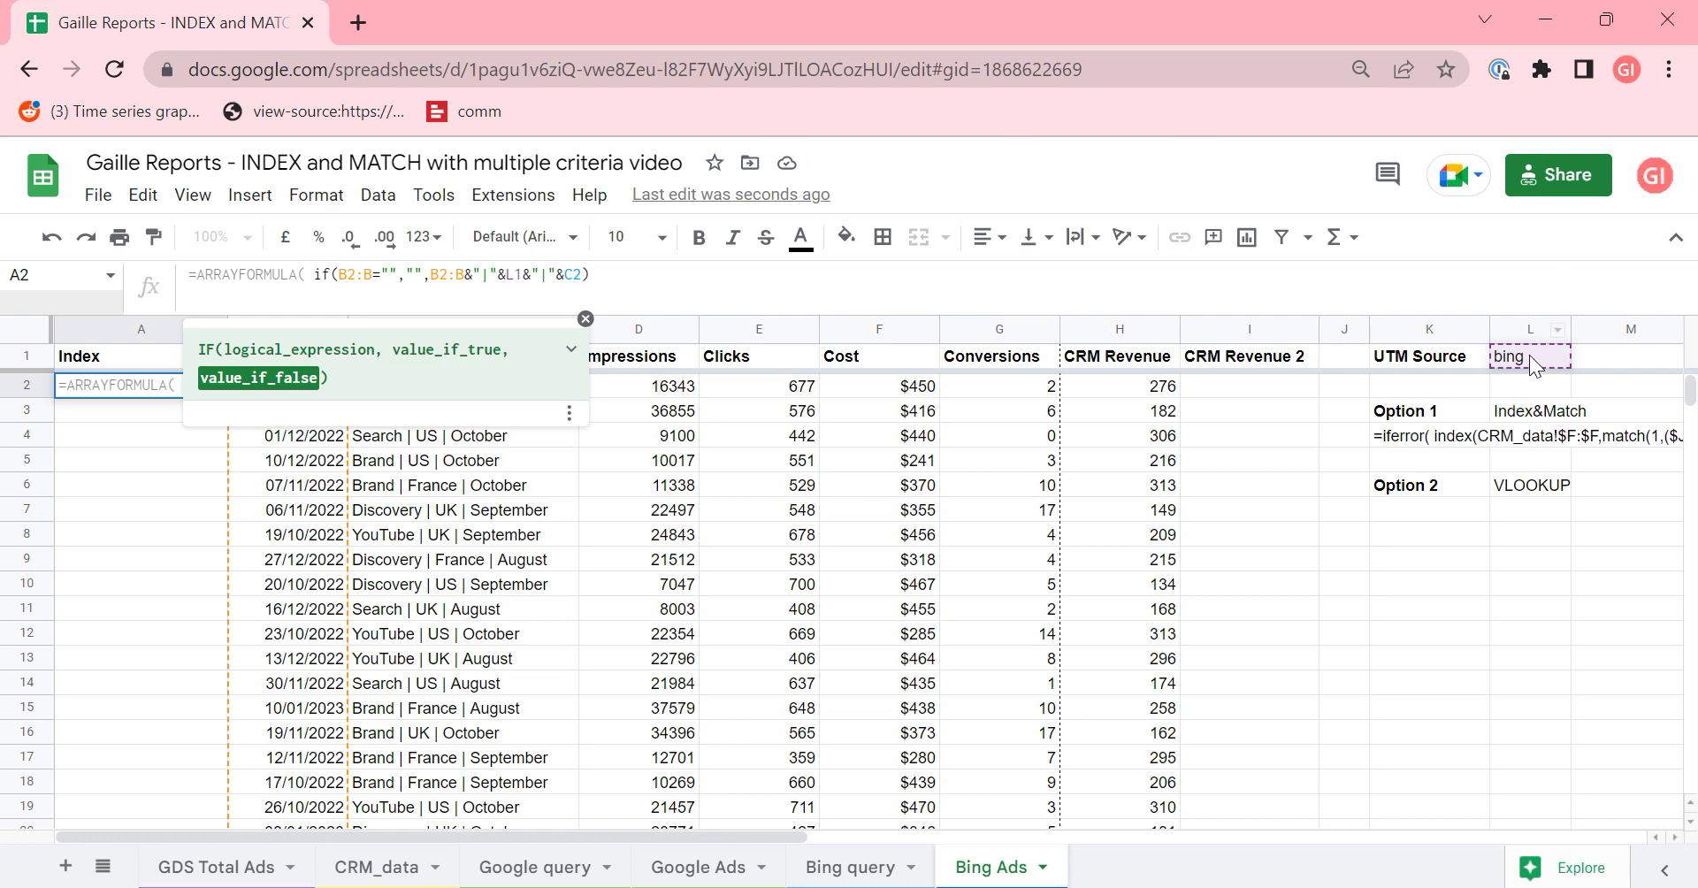
{"action": "key", "text": "F4"}
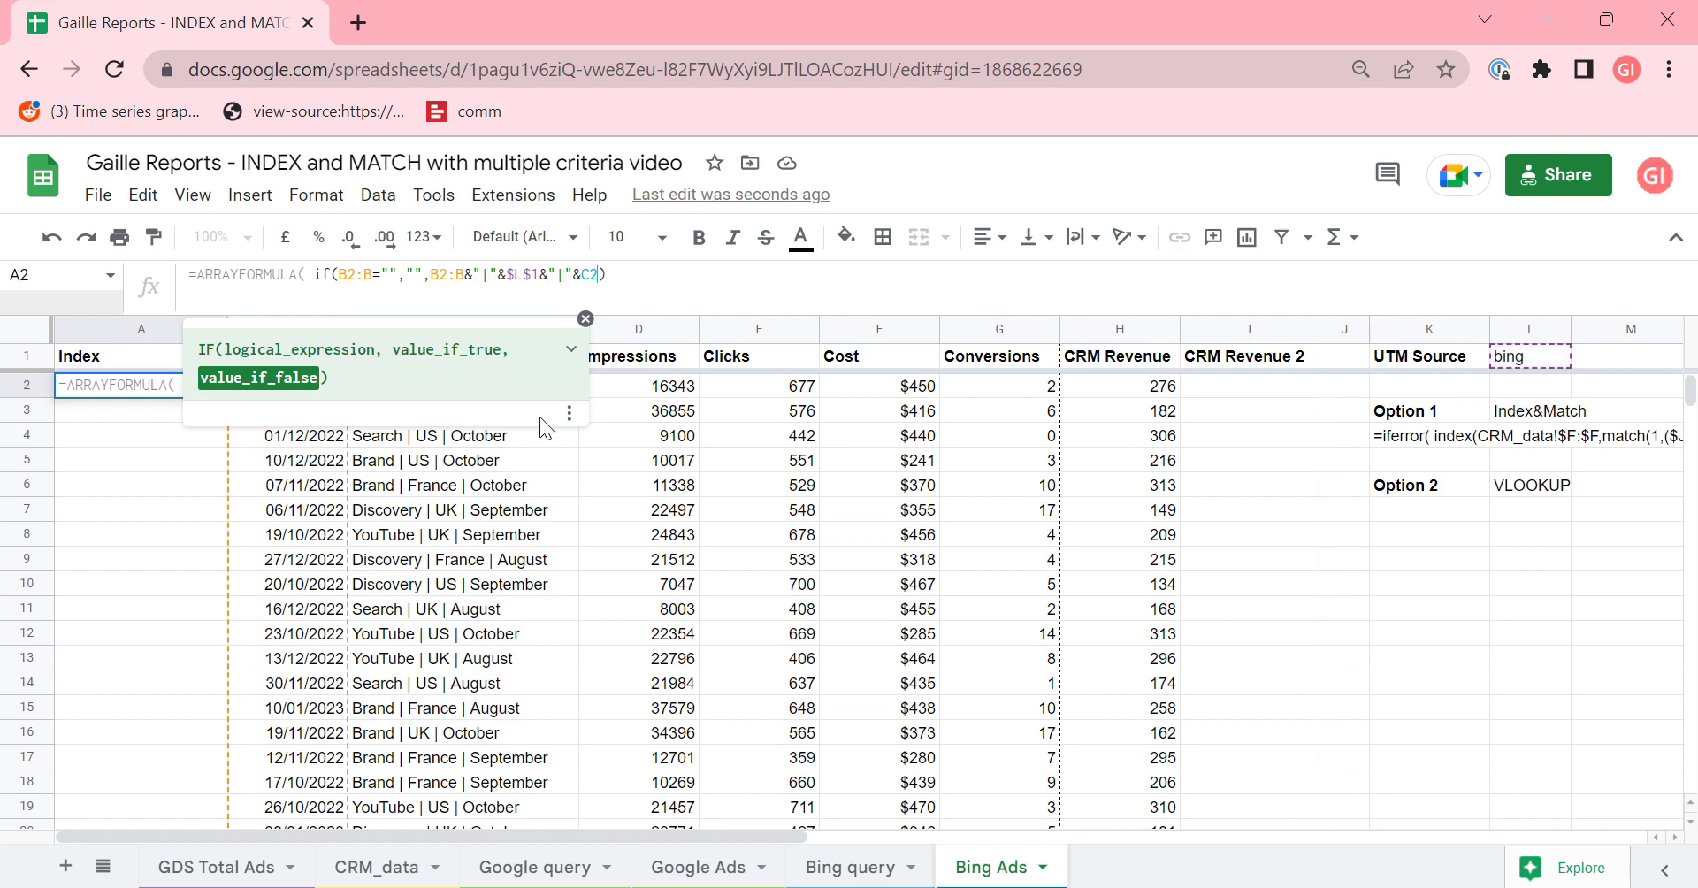
{"action": "type", "text": ":C"}
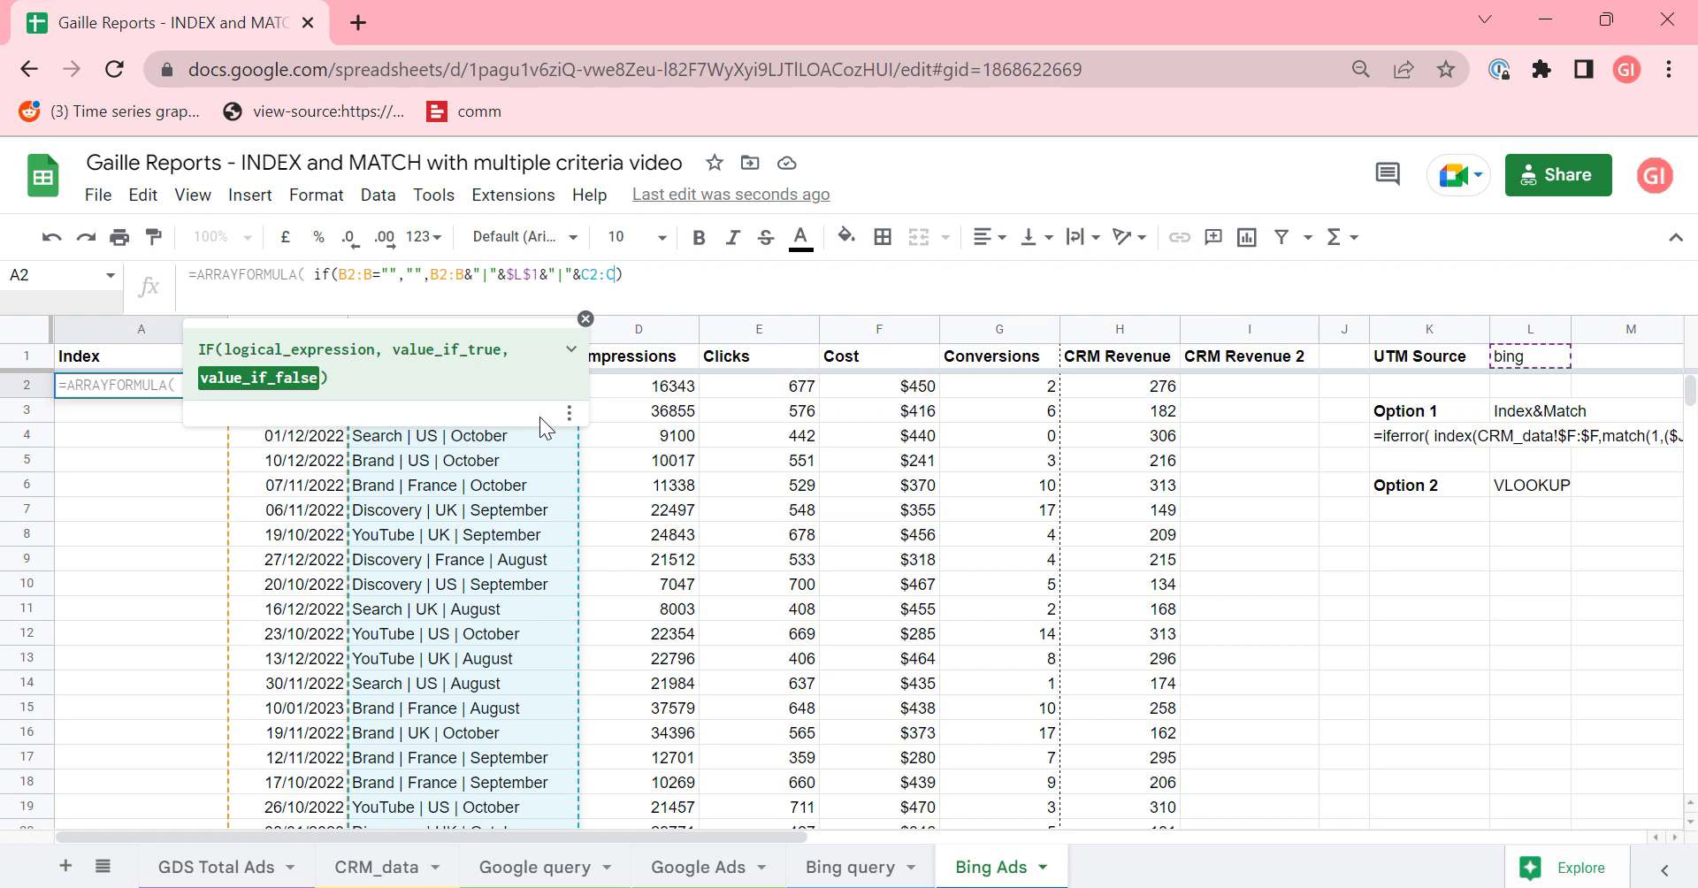
{"action": "key", "text": "Return"}
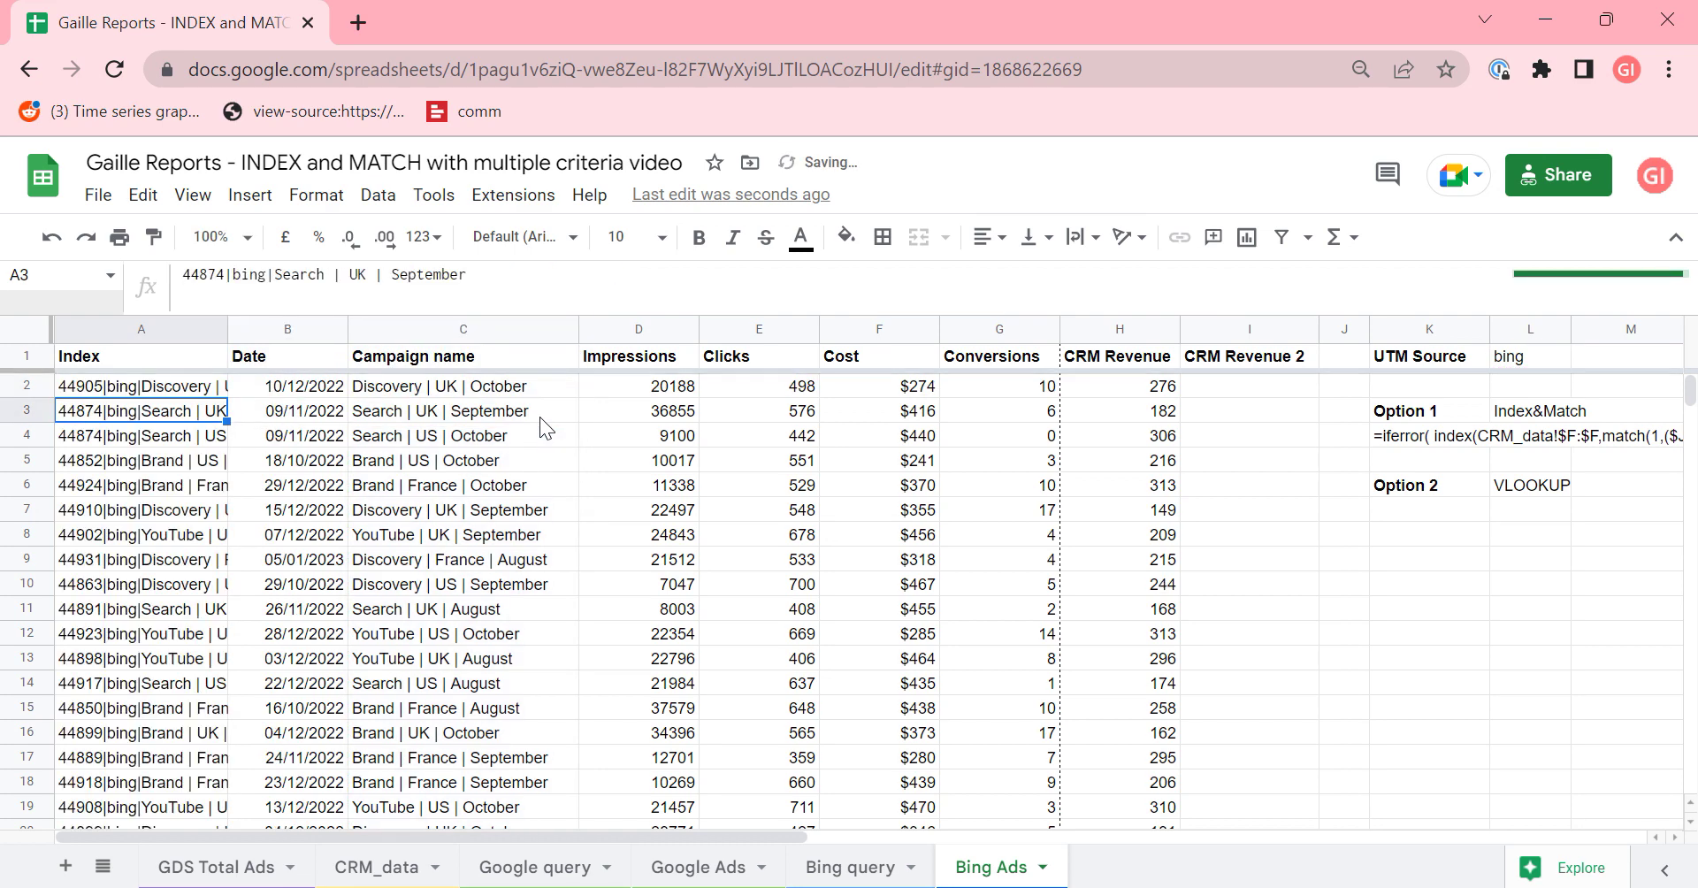
- Format the array formula cell A2 with a dark magenta fill and white text
{"action": "key", "text": "Up"}
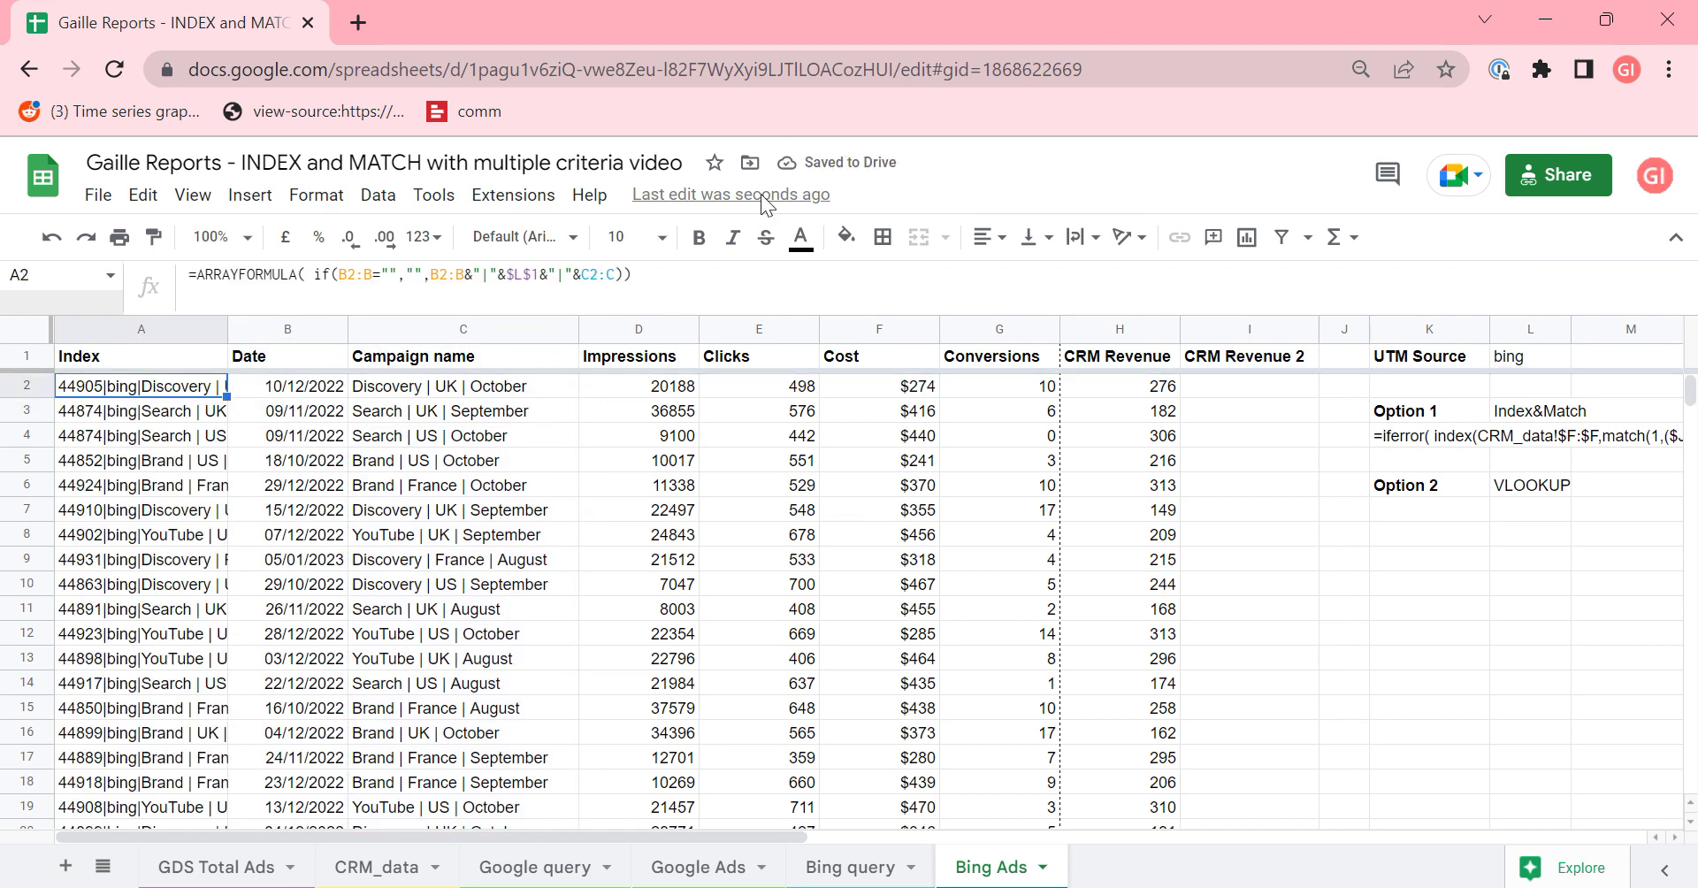
{"action": "left_click", "coordinate": [847, 236]}
{"action": "left_click", "coordinate": [1099, 472]}
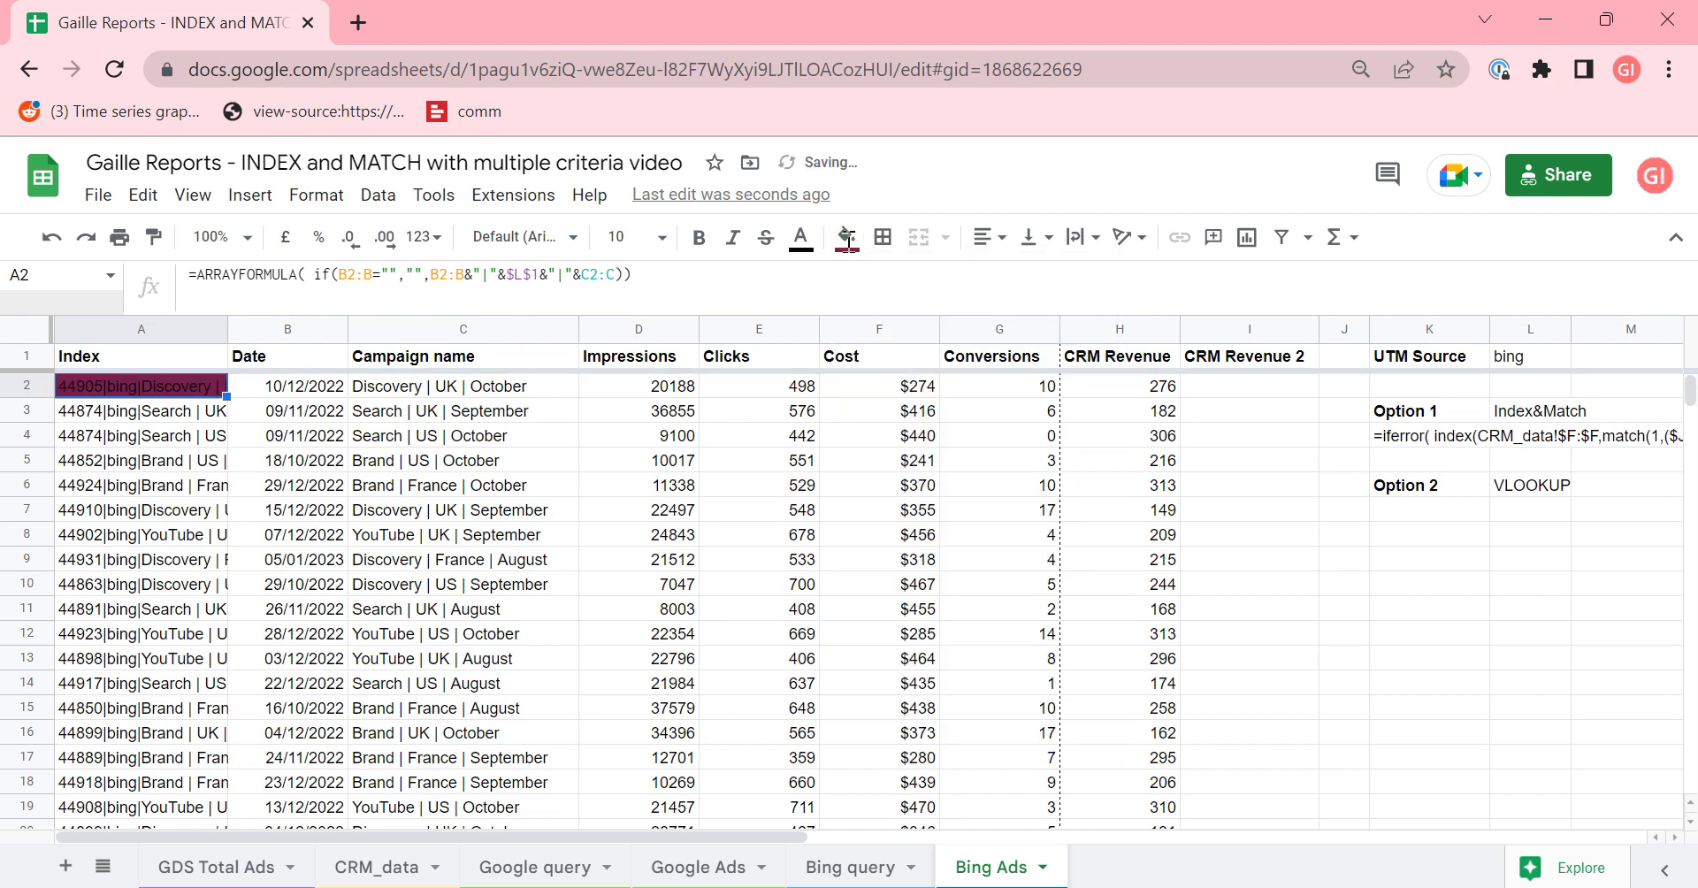
{"action": "left_click", "coordinate": [800, 237]}
{"action": "left_click", "coordinate": [1037, 319]}
{"action": "left_click", "coordinate": [344, 534]}
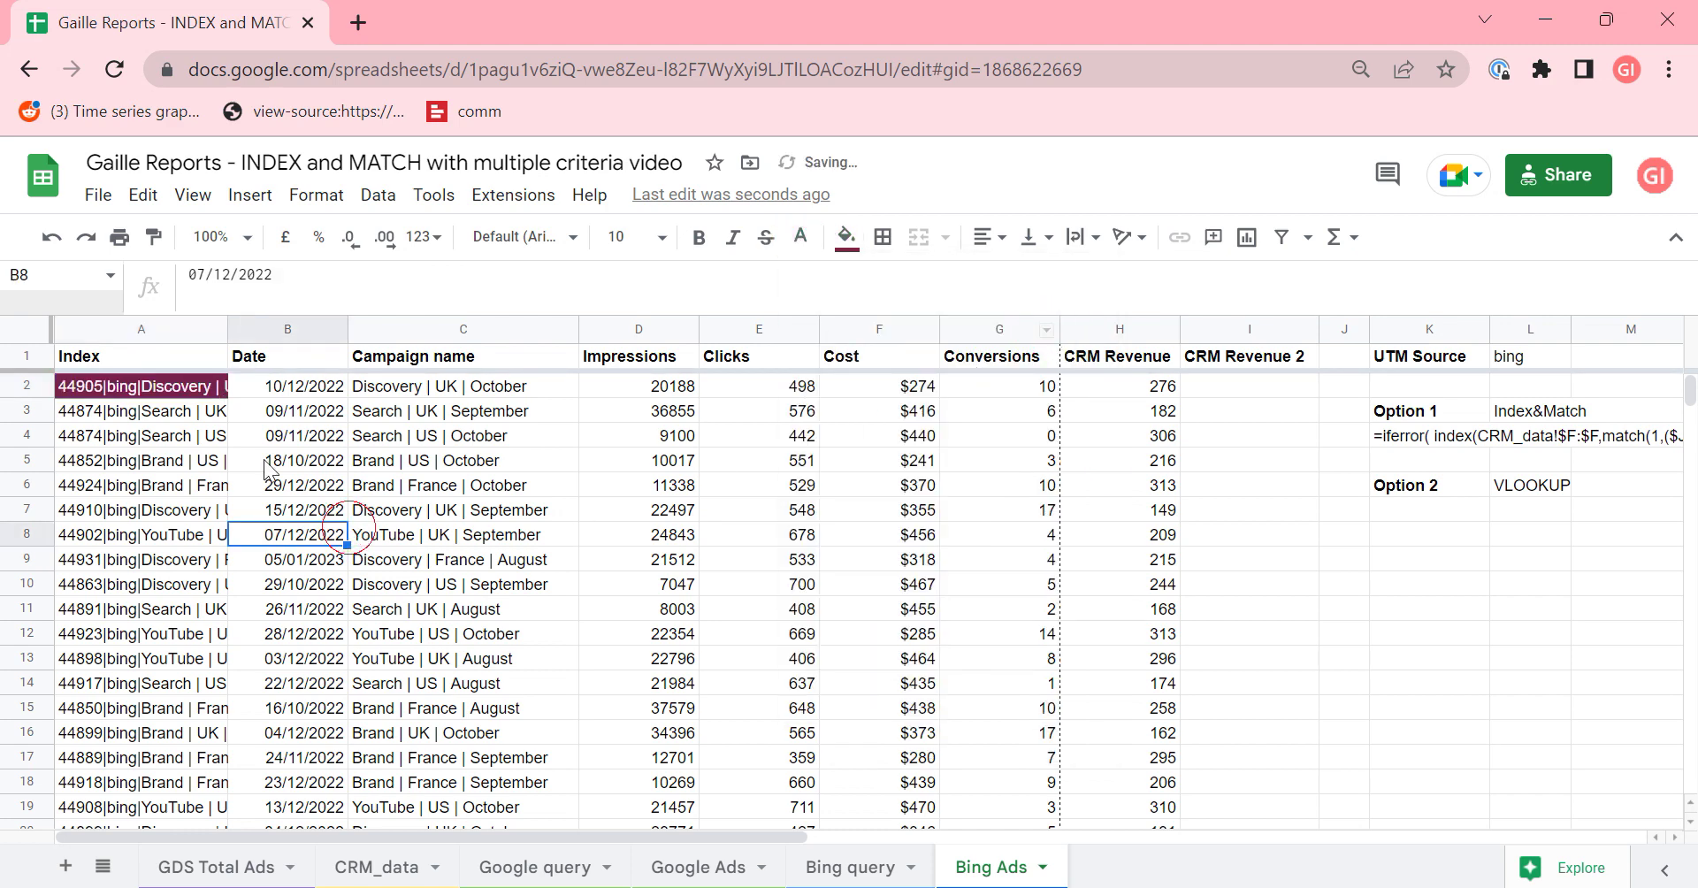
- Check the Index values generated down column A to its end and return to cell A2
{"action": "left_click", "coordinate": [190, 389]}
{"action": "left_click", "coordinate": [203, 559]}
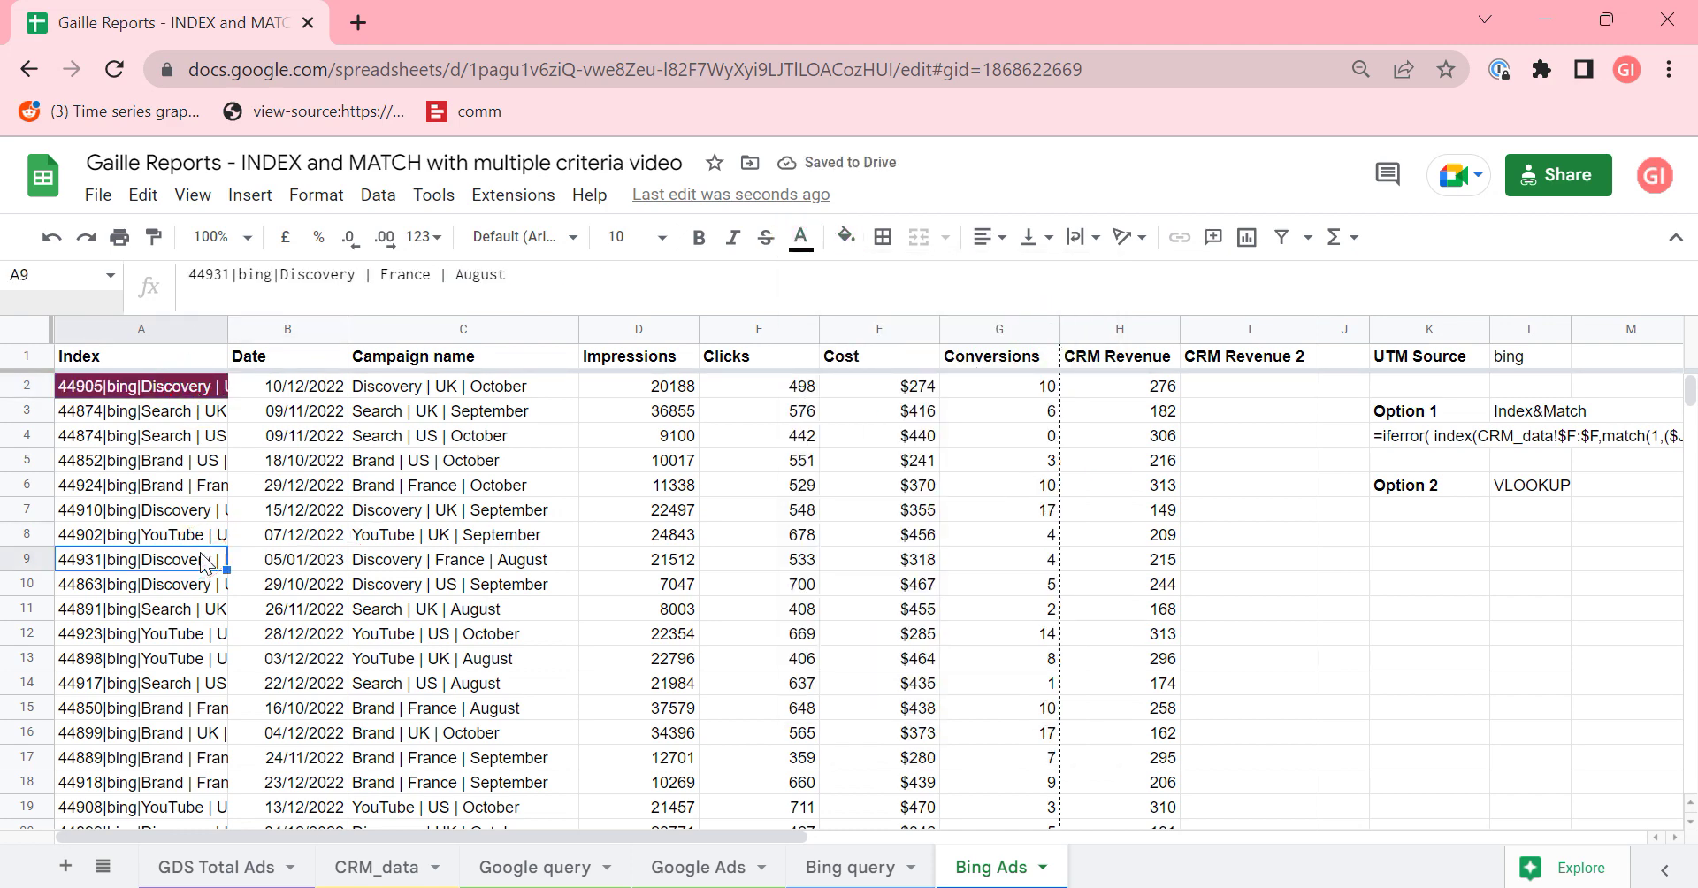
{"action": "key", "text": "ctrl+Down"}
{"action": "key", "text": "ctrl+Down"}
{"action": "key", "text": "ctrl+Up"}
{"action": "key", "text": "ctrl+Up"}
{"action": "key", "text": "Down"}
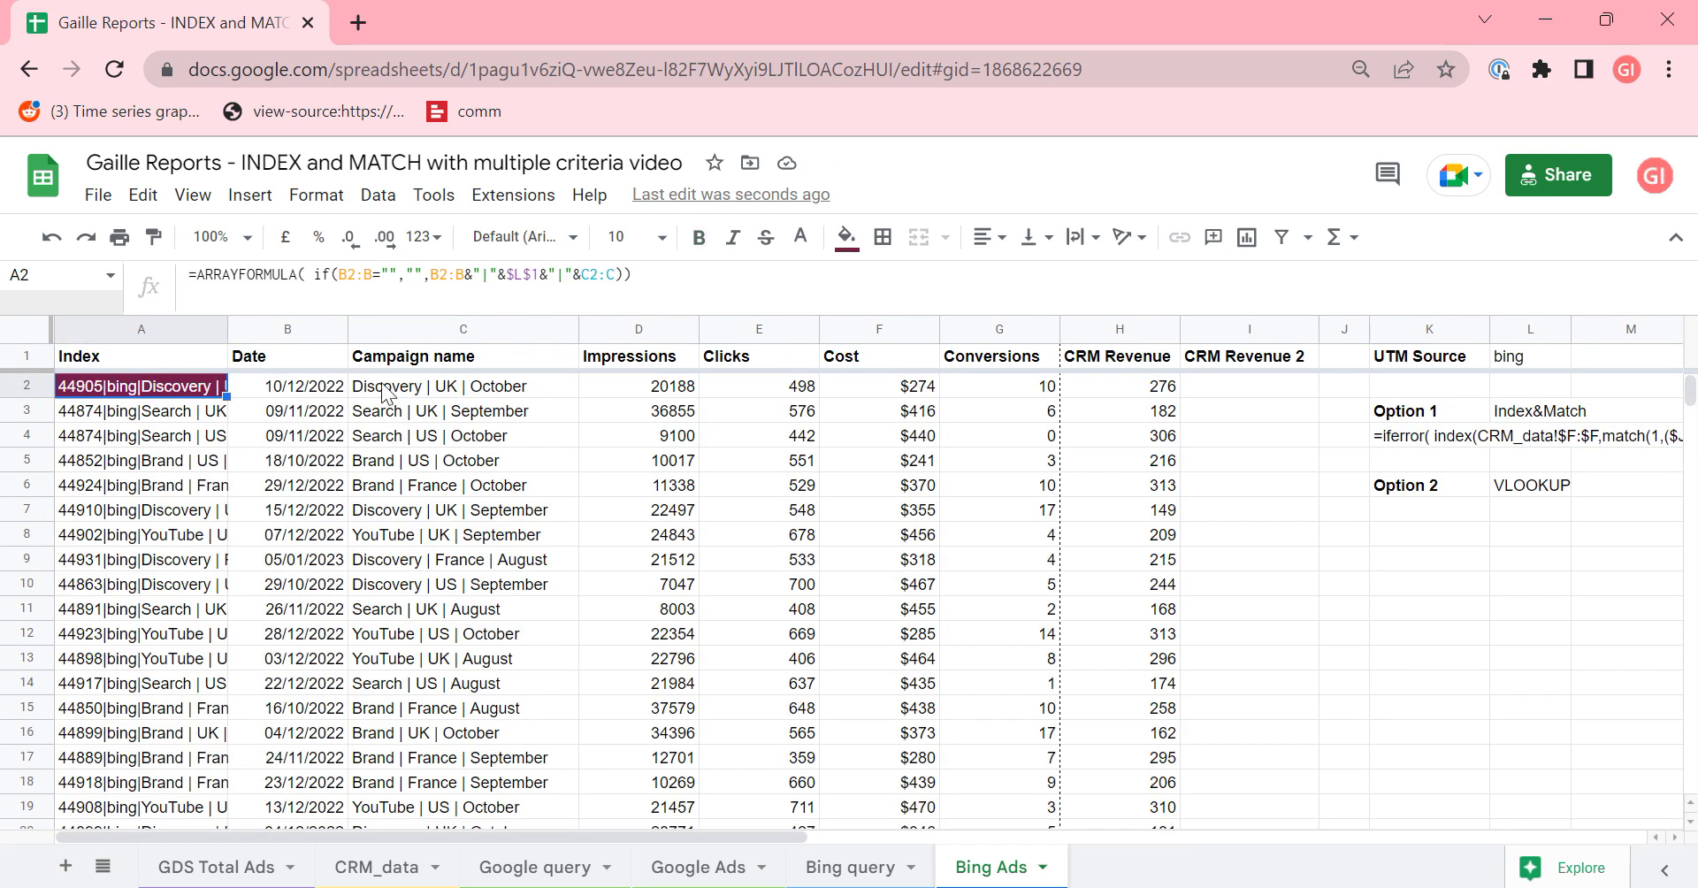
- Insert one empty column between the Index and Date columns
{"action": "left_click", "coordinate": [253, 332]}
{"action": "right_click", "coordinate": [257, 331]}
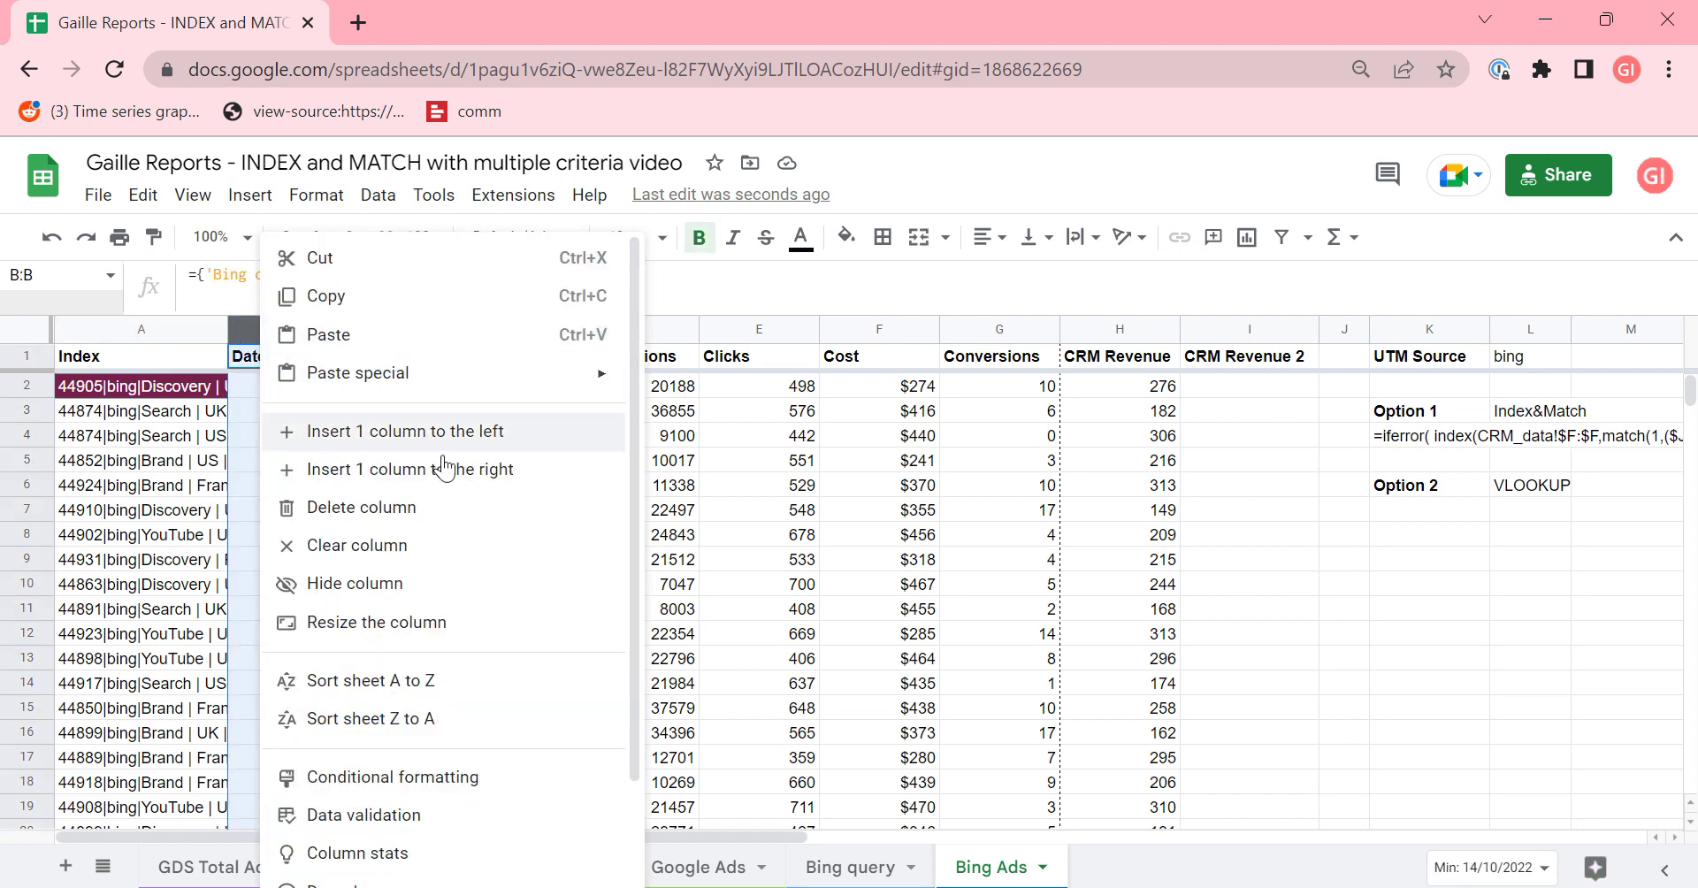
{"action": "left_click", "coordinate": [462, 318]}
- Copy the Ads Platform header and the Google Ads value from A1:A2 of the Google Ads sheet into B1:B2 of the Bing Ads sheet
{"action": "left_click", "coordinate": [697, 867]}
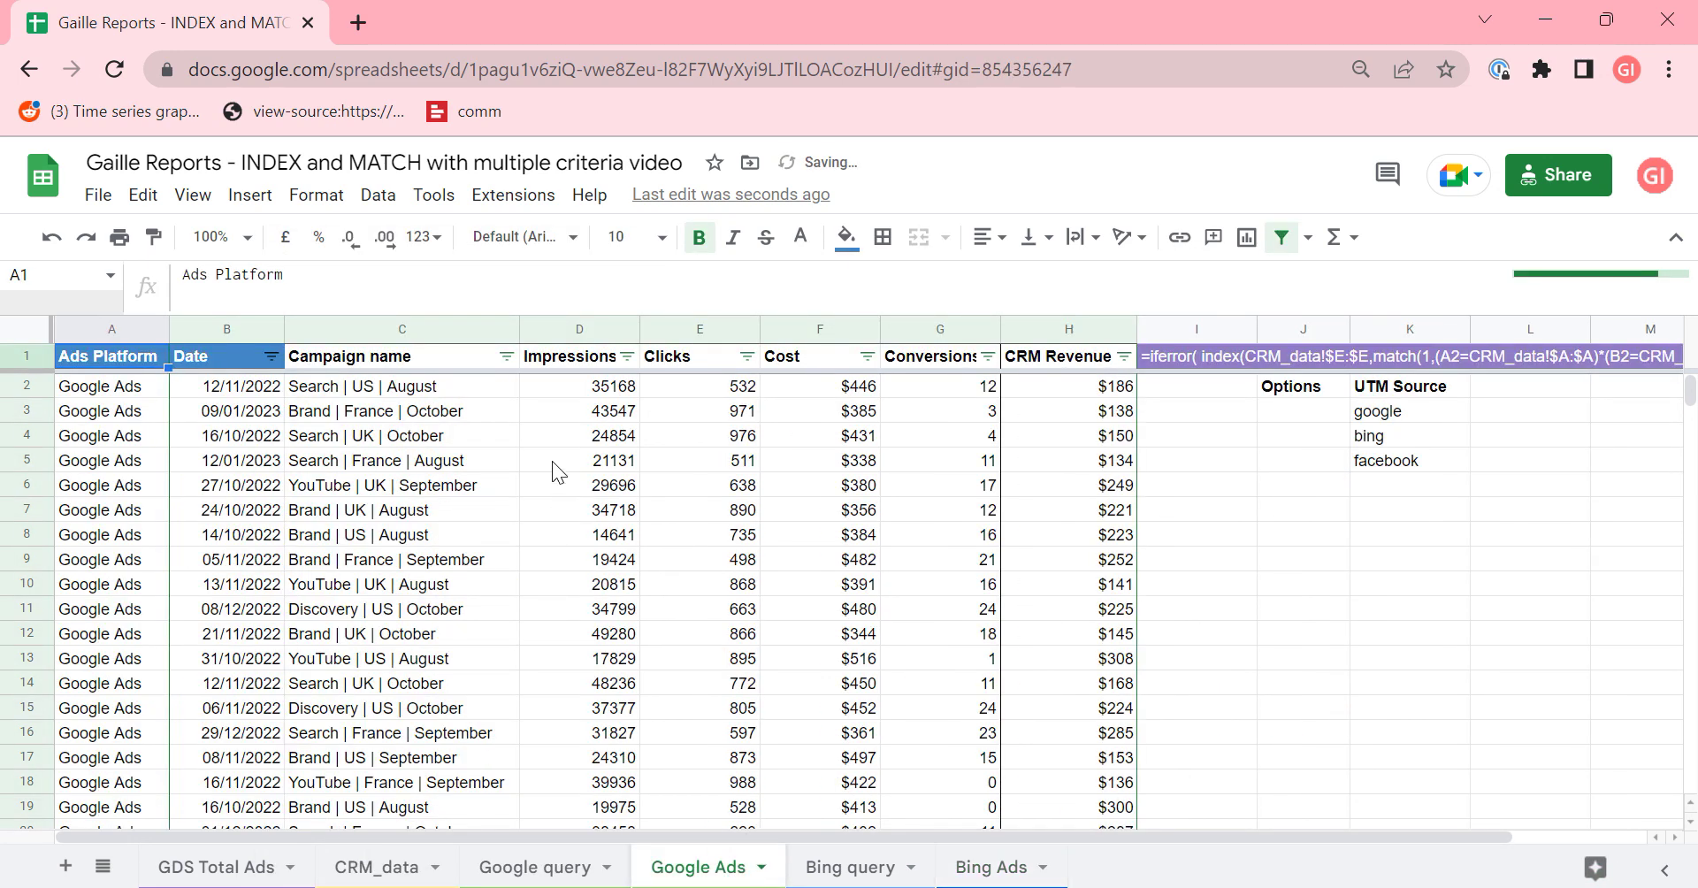
{"action": "left_click", "coordinate": [197, 435]}
{"action": "left_click", "coordinate": [127, 363]}
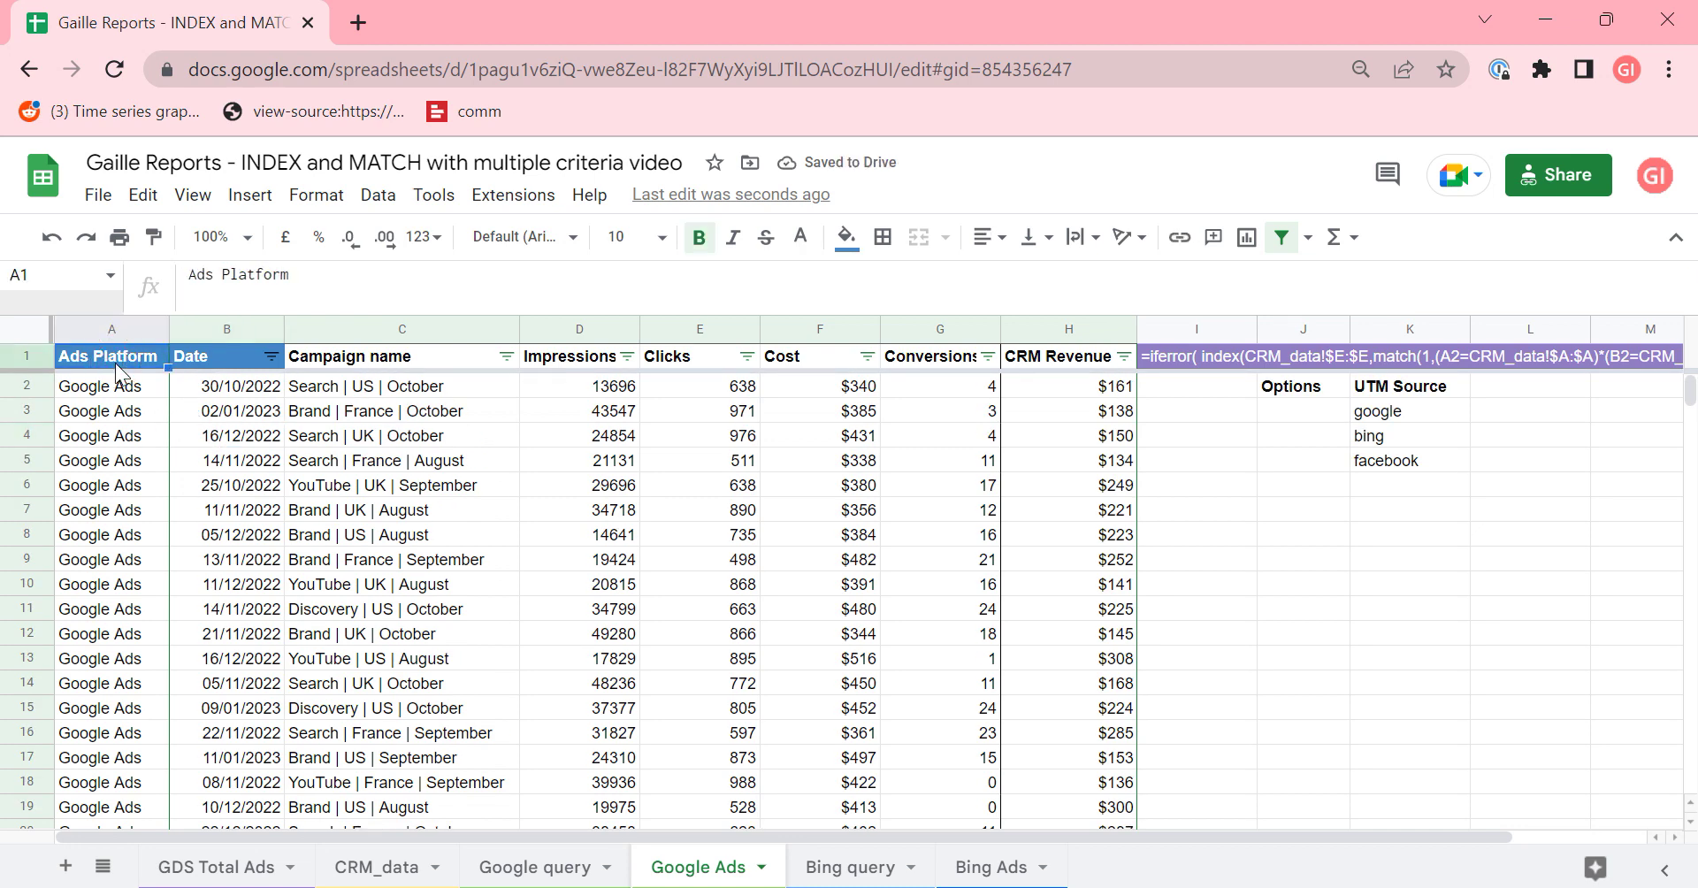
{"action": "key", "text": "shift+Down"}
{"action": "key", "text": "ctrl+c"}
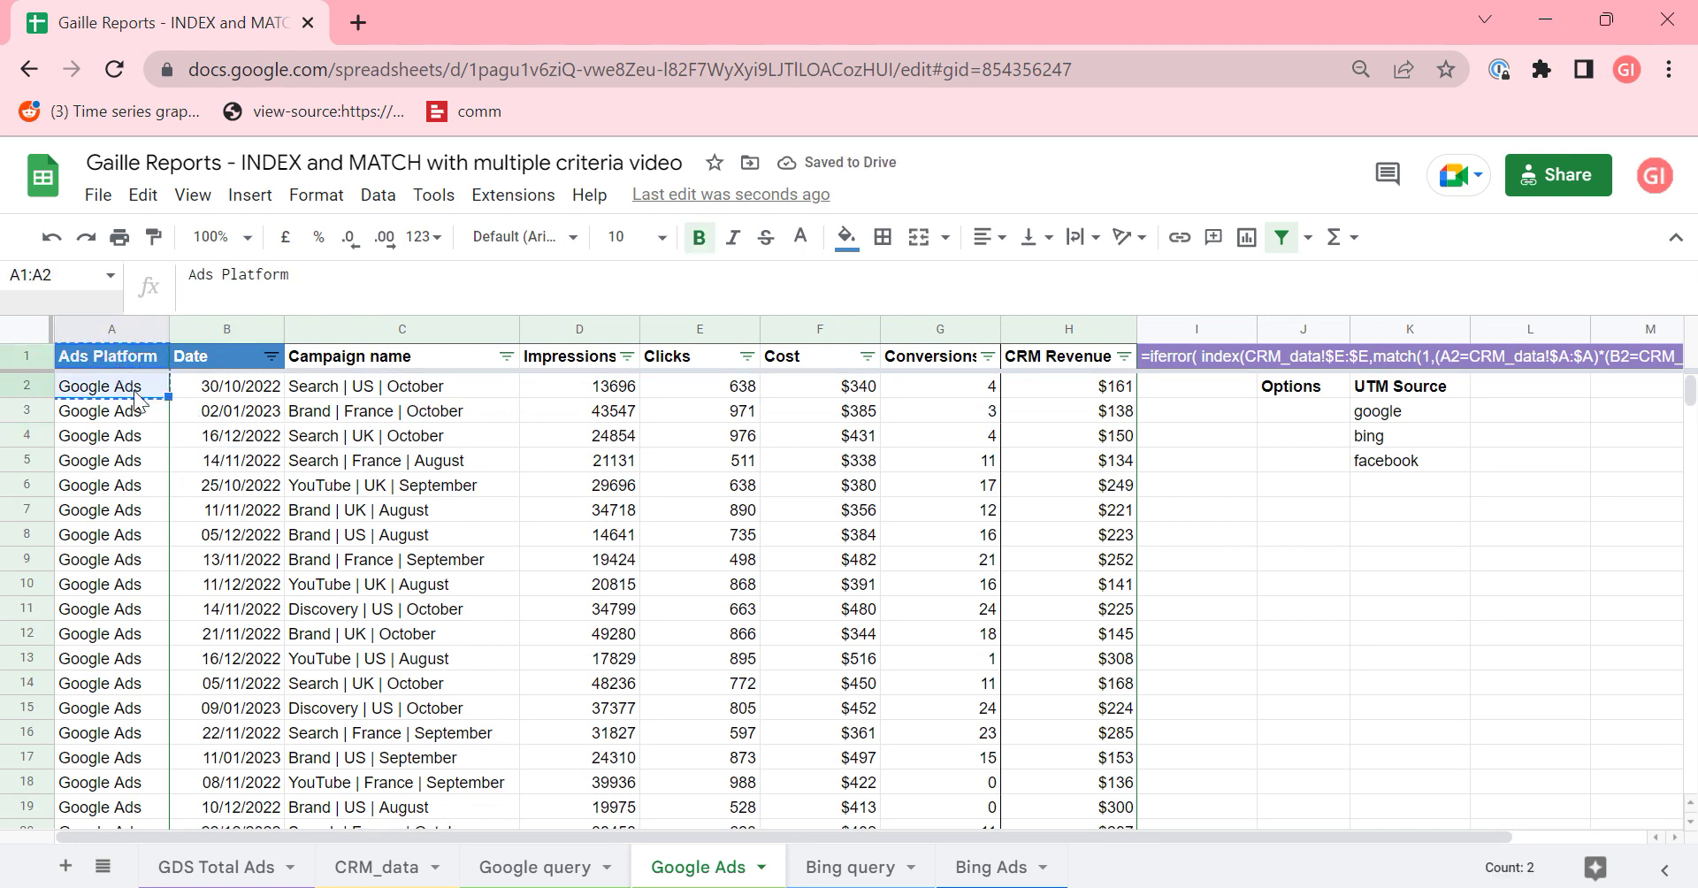
{"action": "left_click", "coordinate": [995, 867]}
{"action": "left_click", "coordinate": [301, 362]}
{"action": "key", "text": "ctrl+v"}
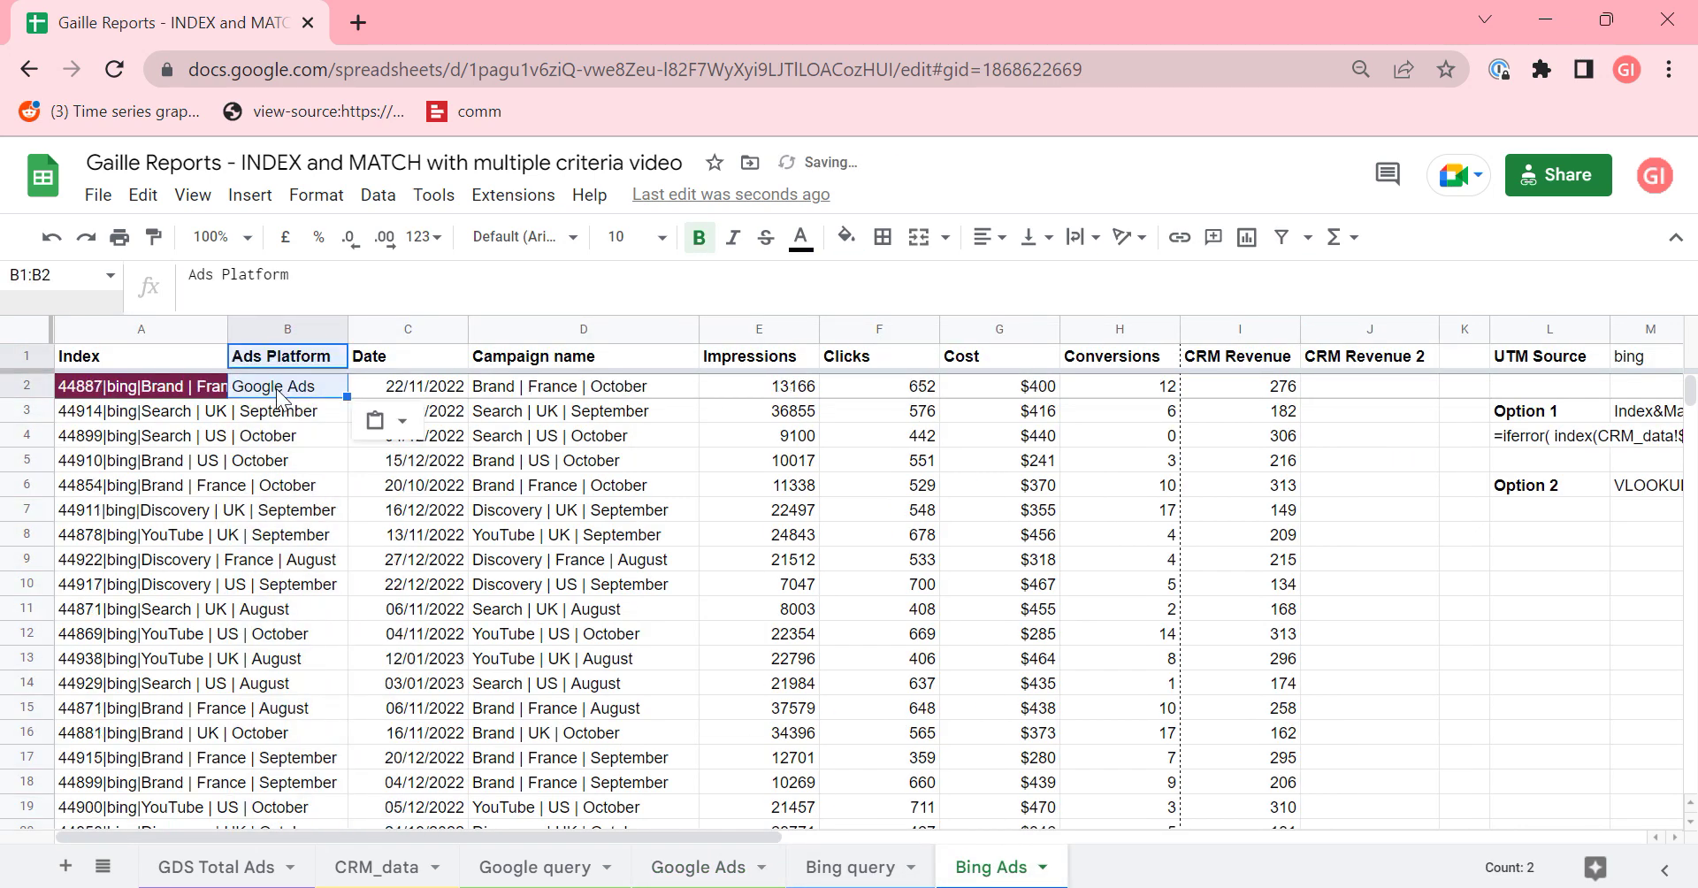
- Replace the Google Ads value in B2 with =ARRAYFORMULA(if(C2:C="","","Bing Ads")) to fill the Ads Platform column
{"action": "left_click", "coordinate": [292, 387]}
{"action": "type", "text": "="}
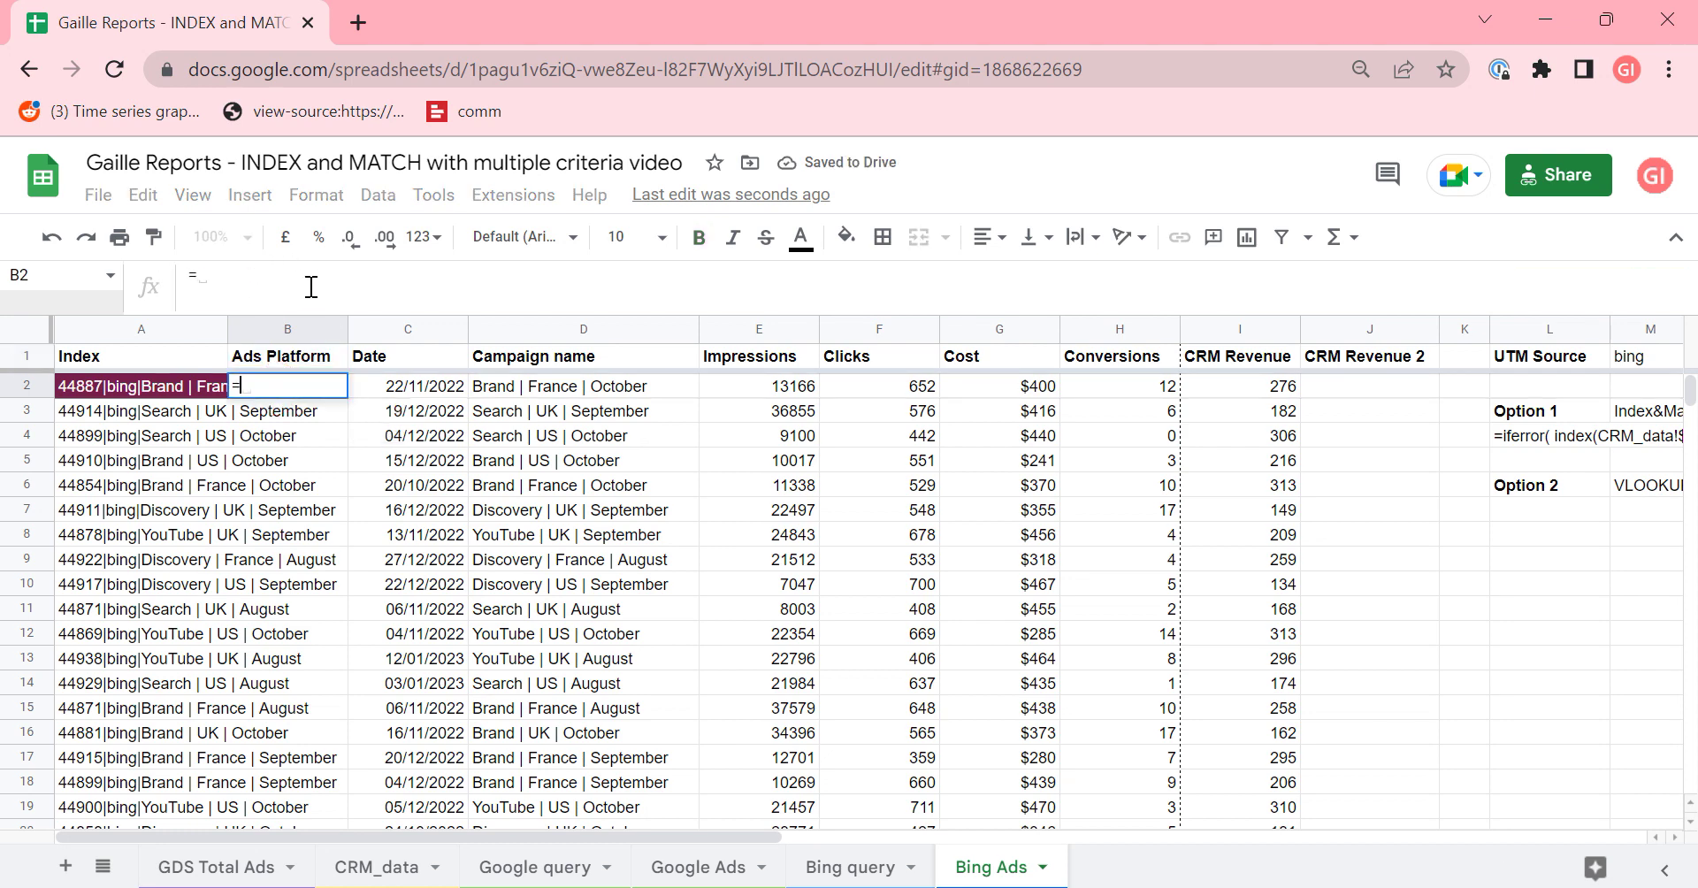
{"action": "type", "text": "ARRAYFORMULA("}
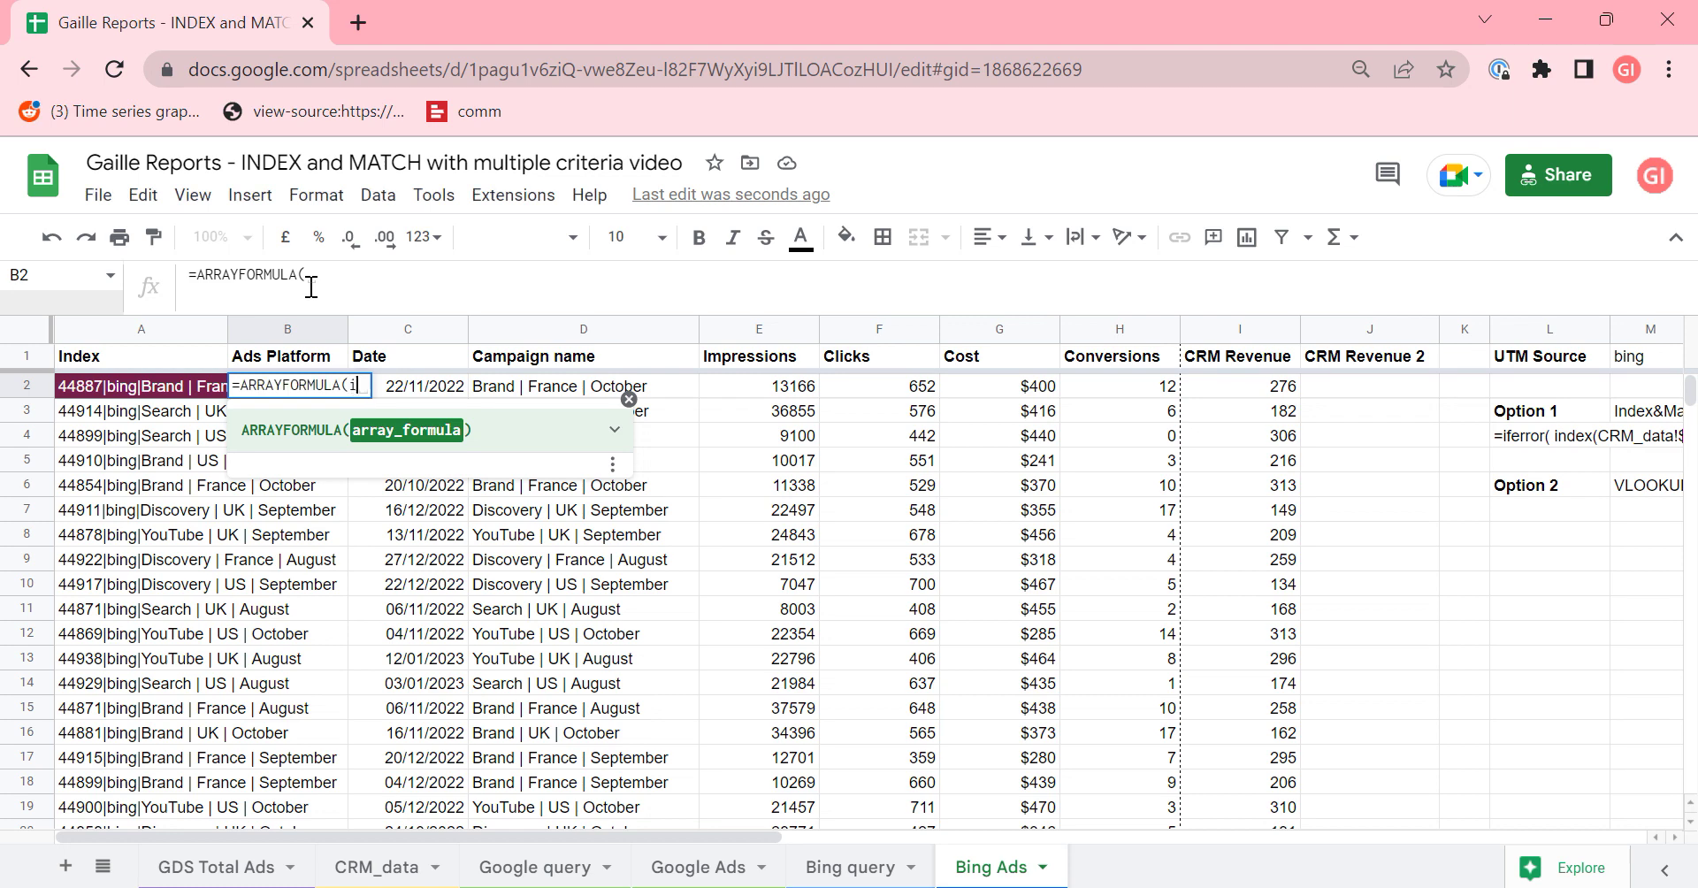
{"action": "type", "text": "if(C2"}
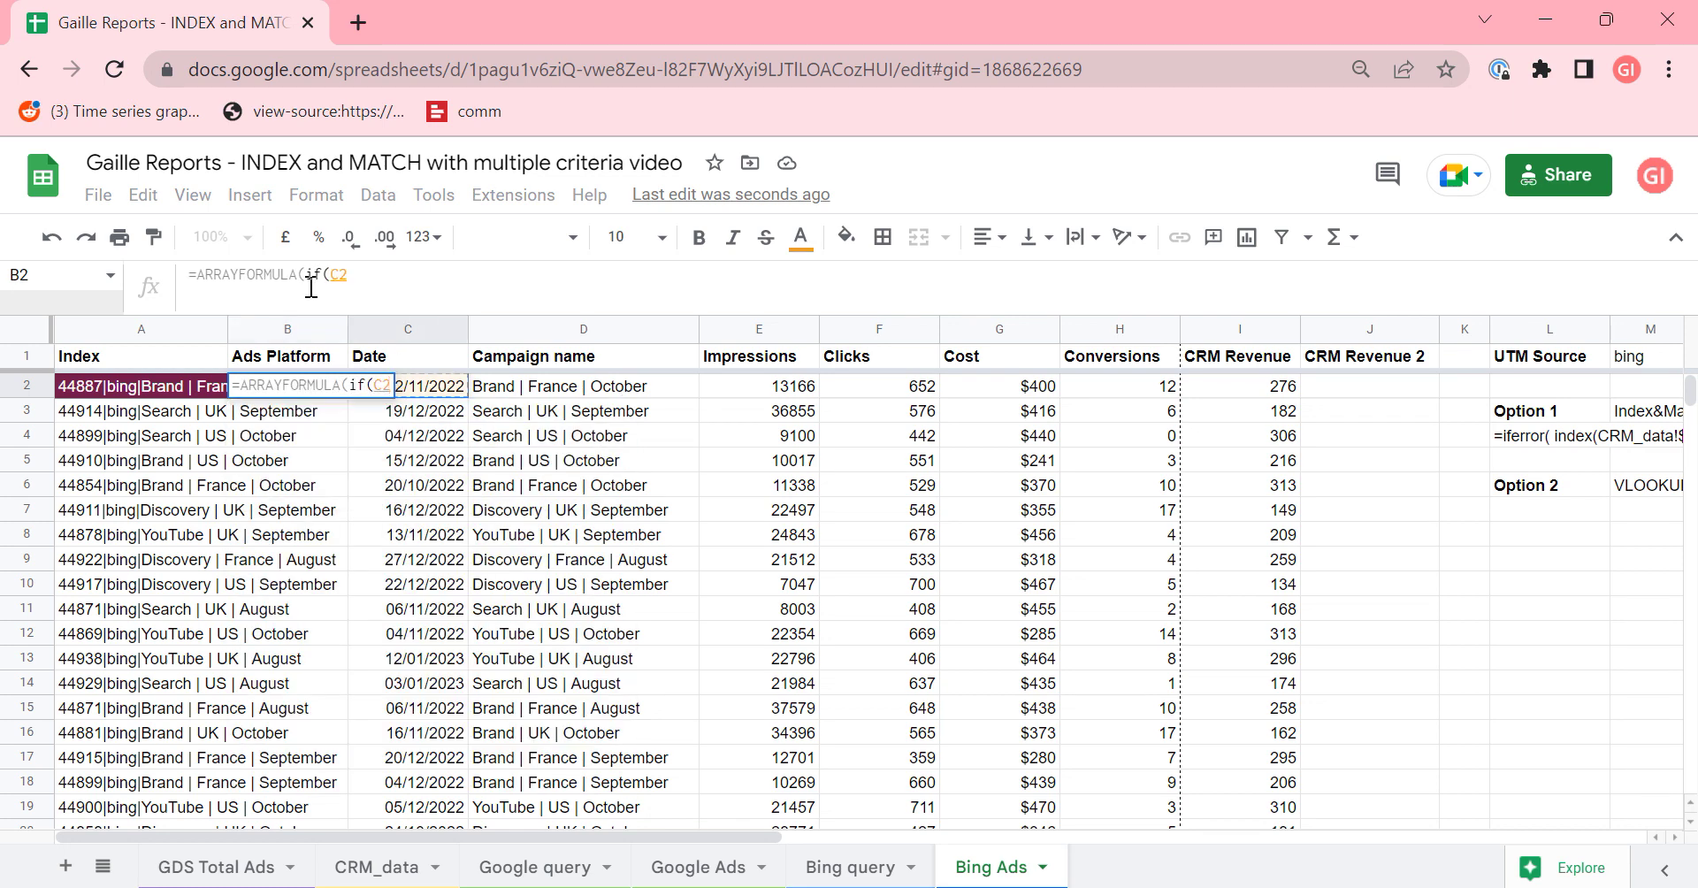
{"action": "type", "text": ":C=\"\""}
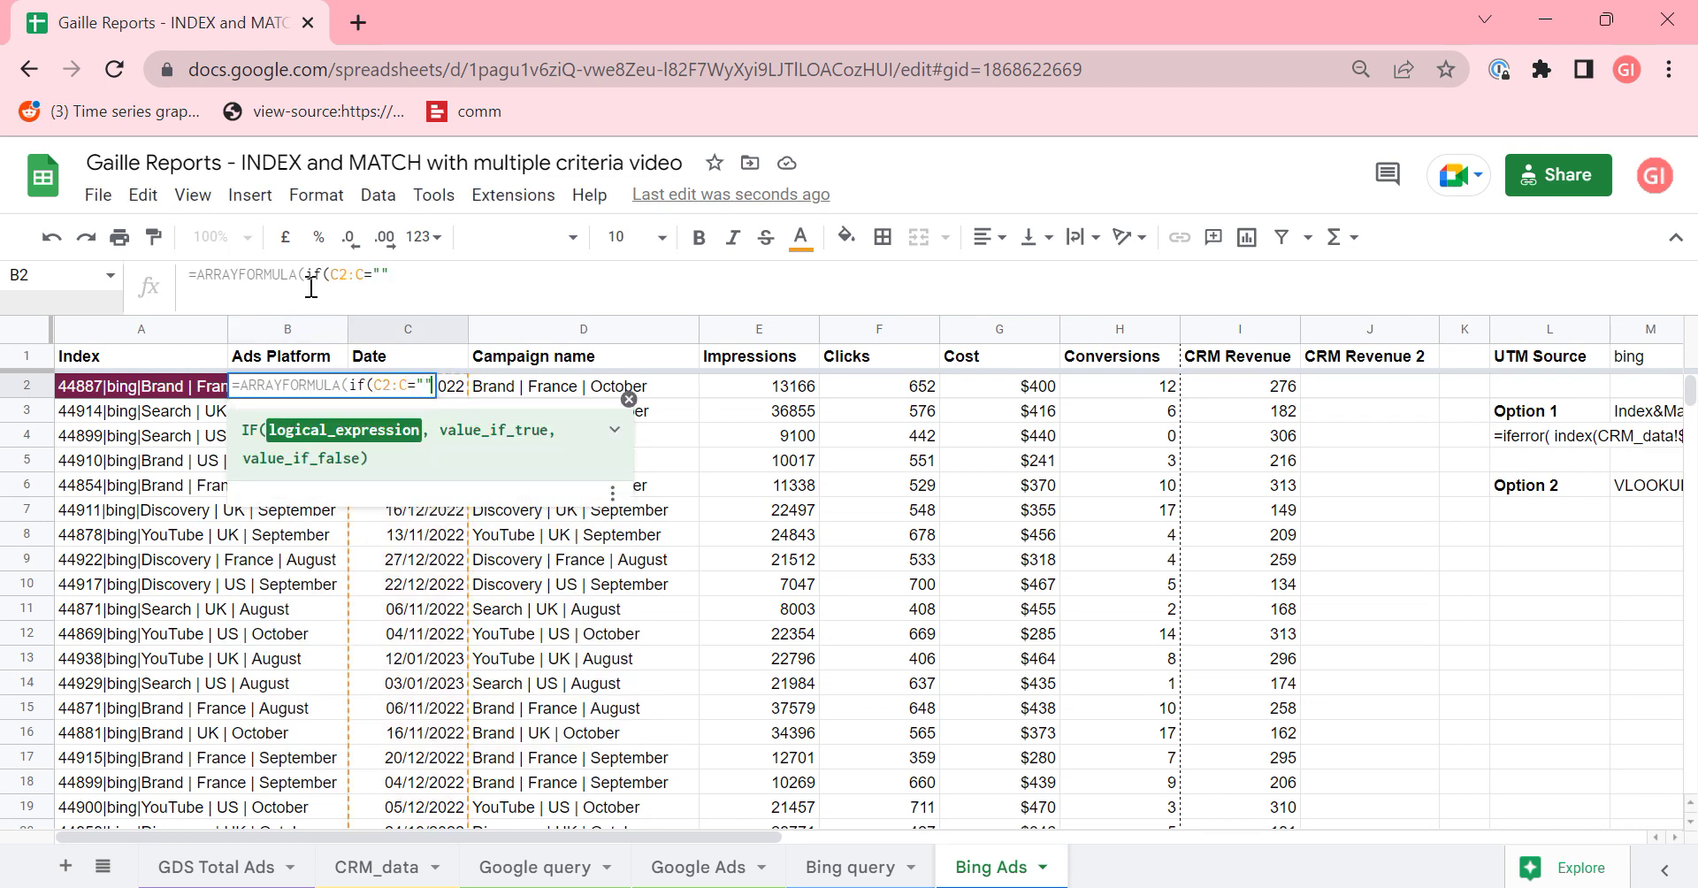
{"action": "type", "text": ",\","}
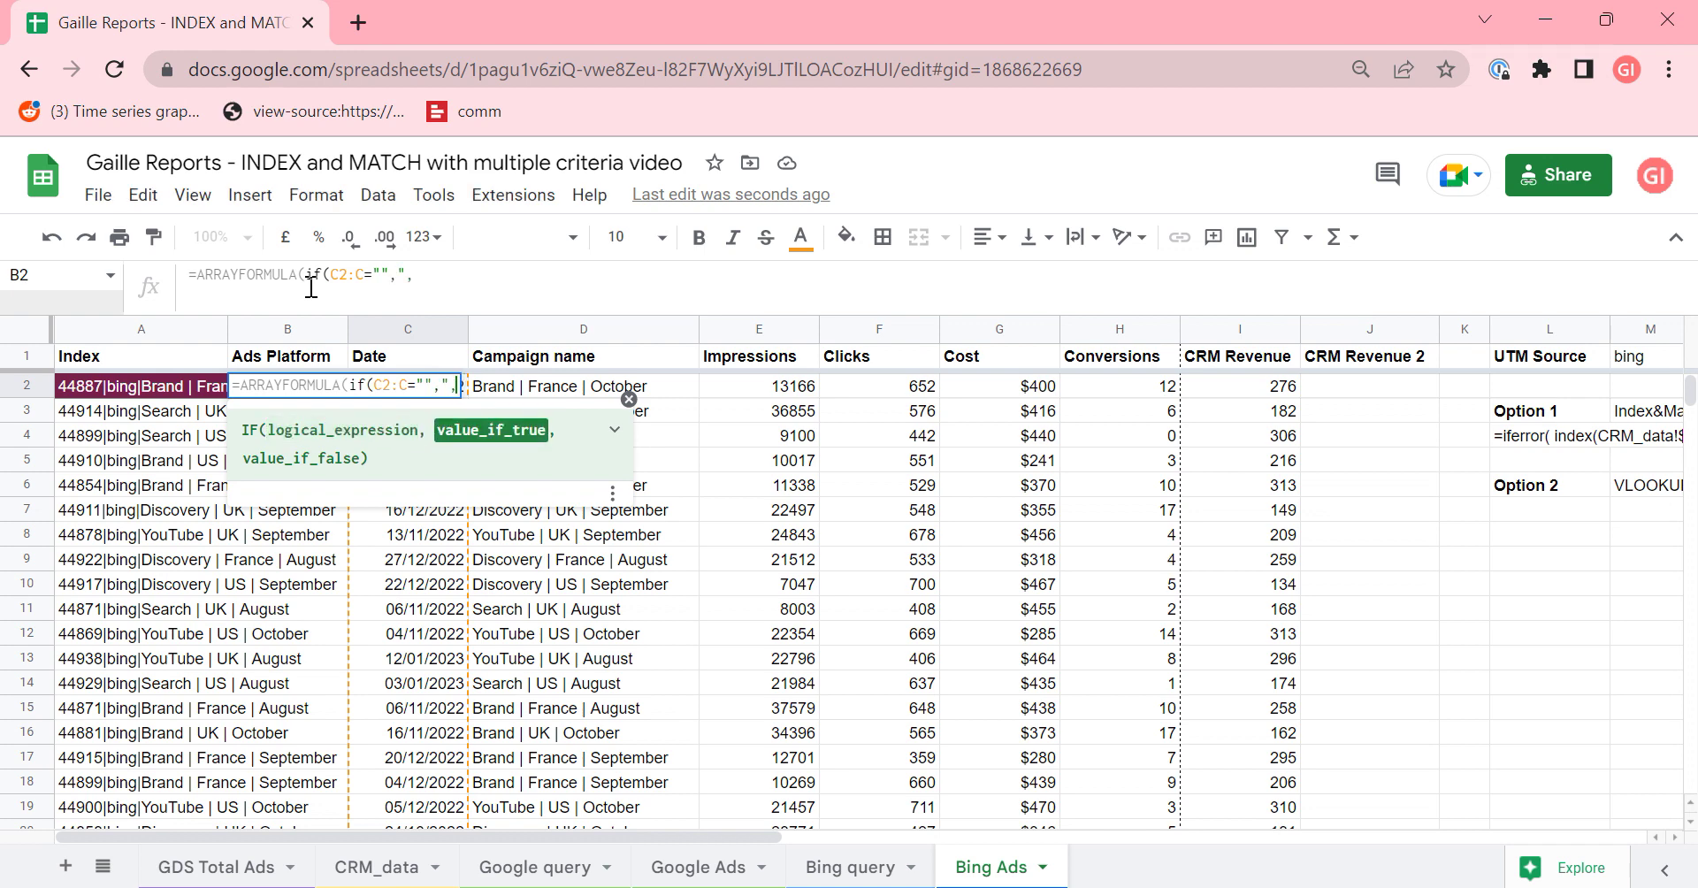
{"action": "key", "text": "BackSpace"}
{"action": "type", "text": "\","}
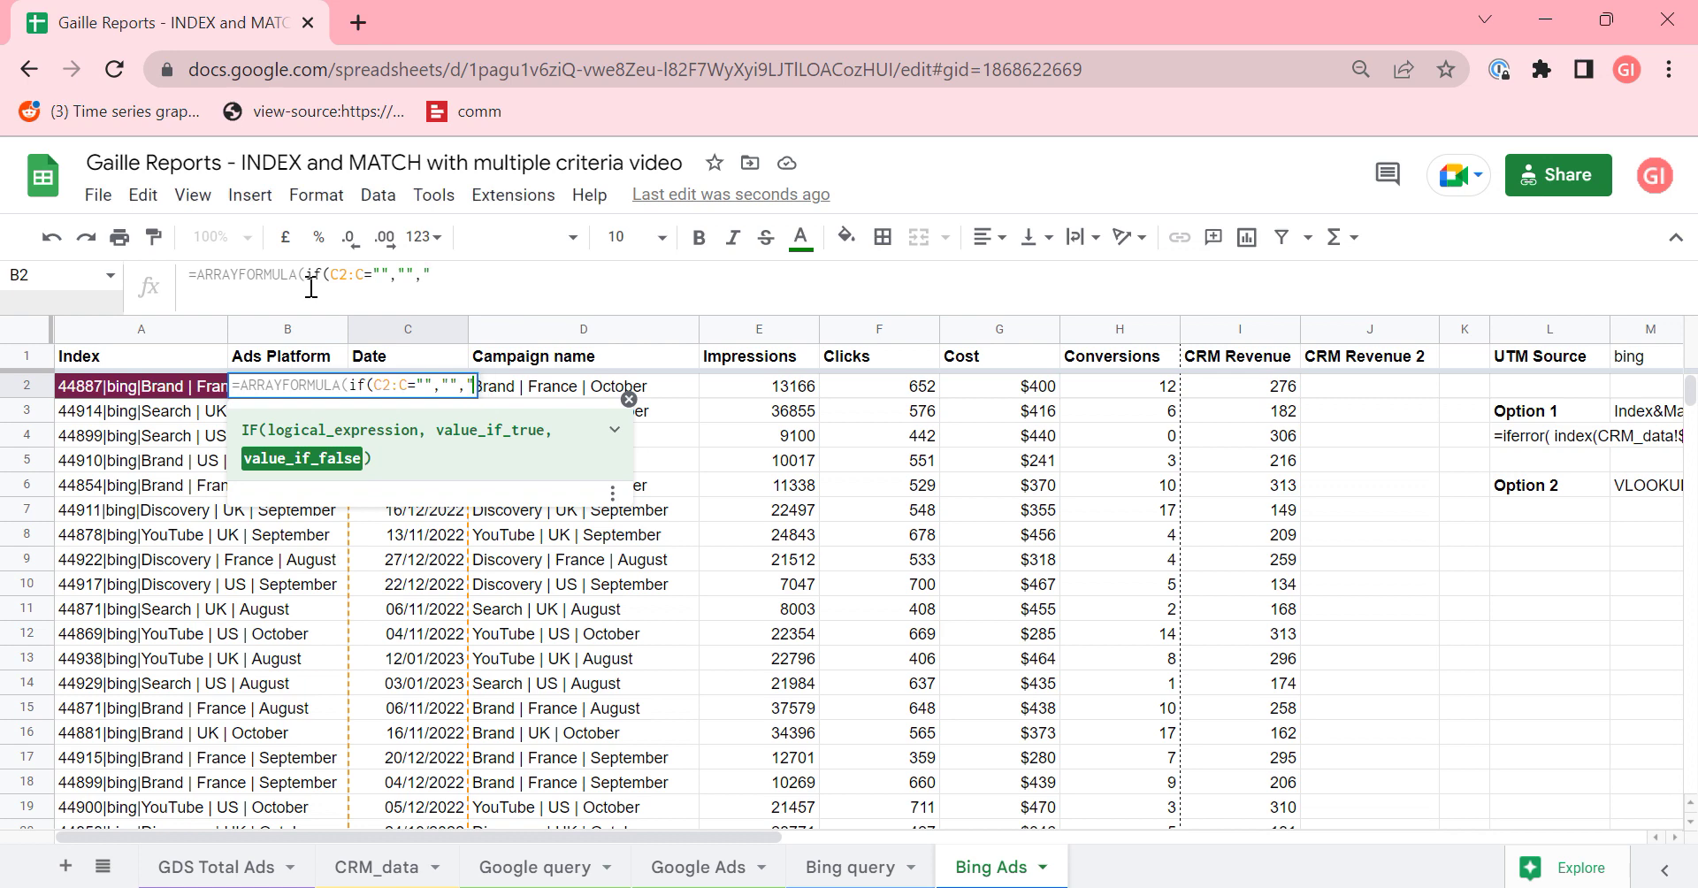
{"action": "type", "text": "\"Bing Ads\"))"}
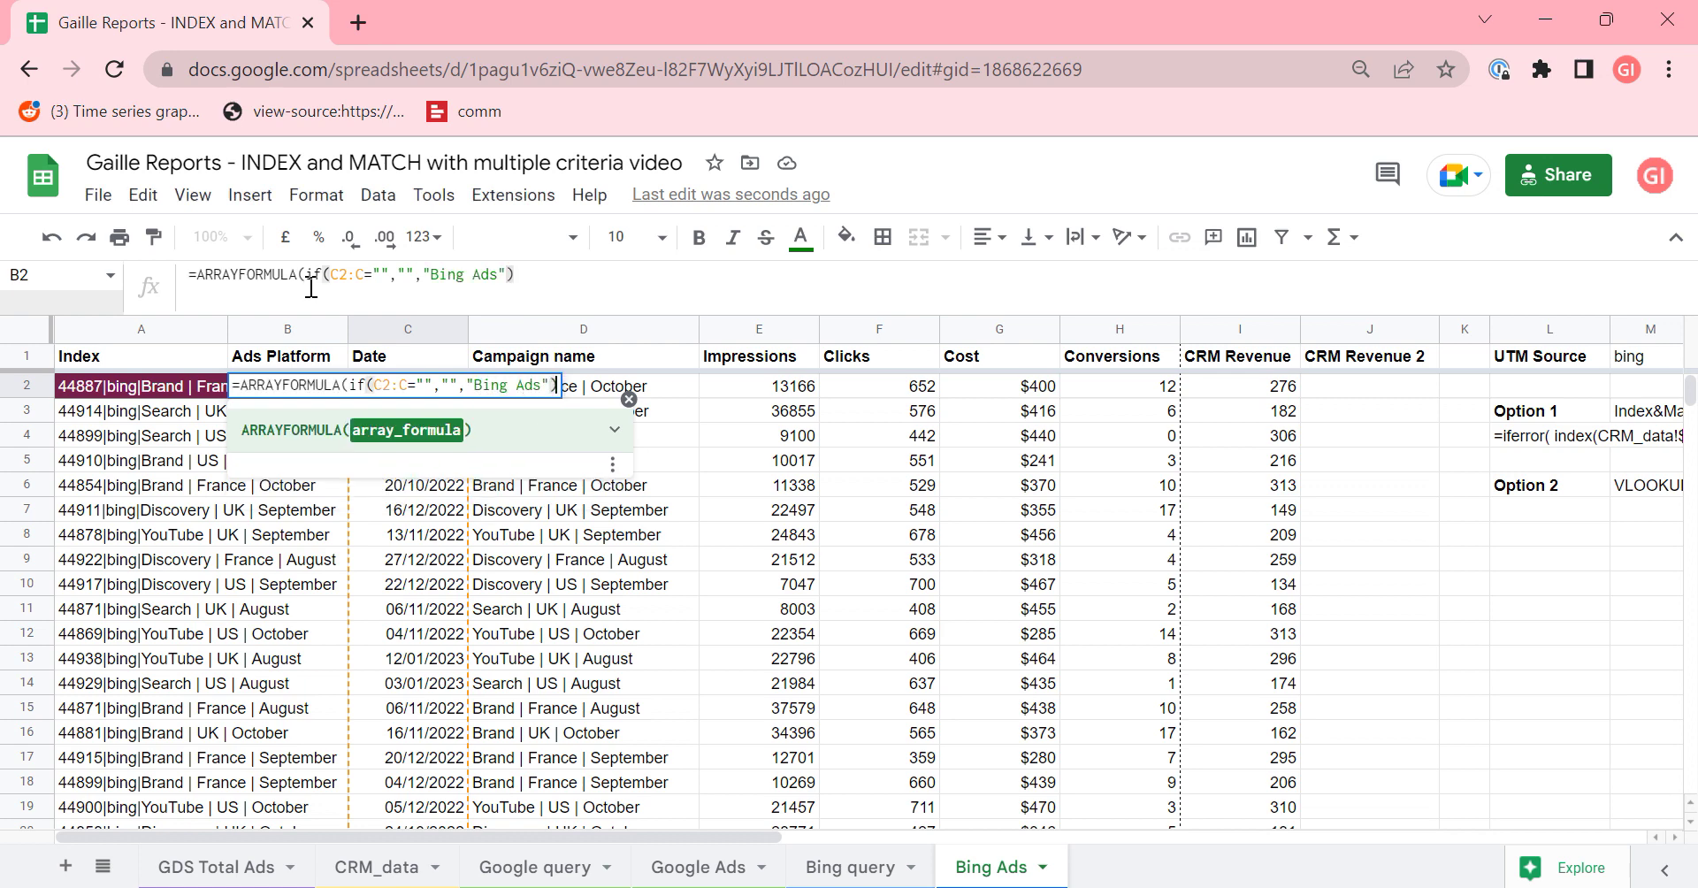
{"action": "key", "text": "Return"}
{"action": "left_click", "coordinate": [318, 394]}
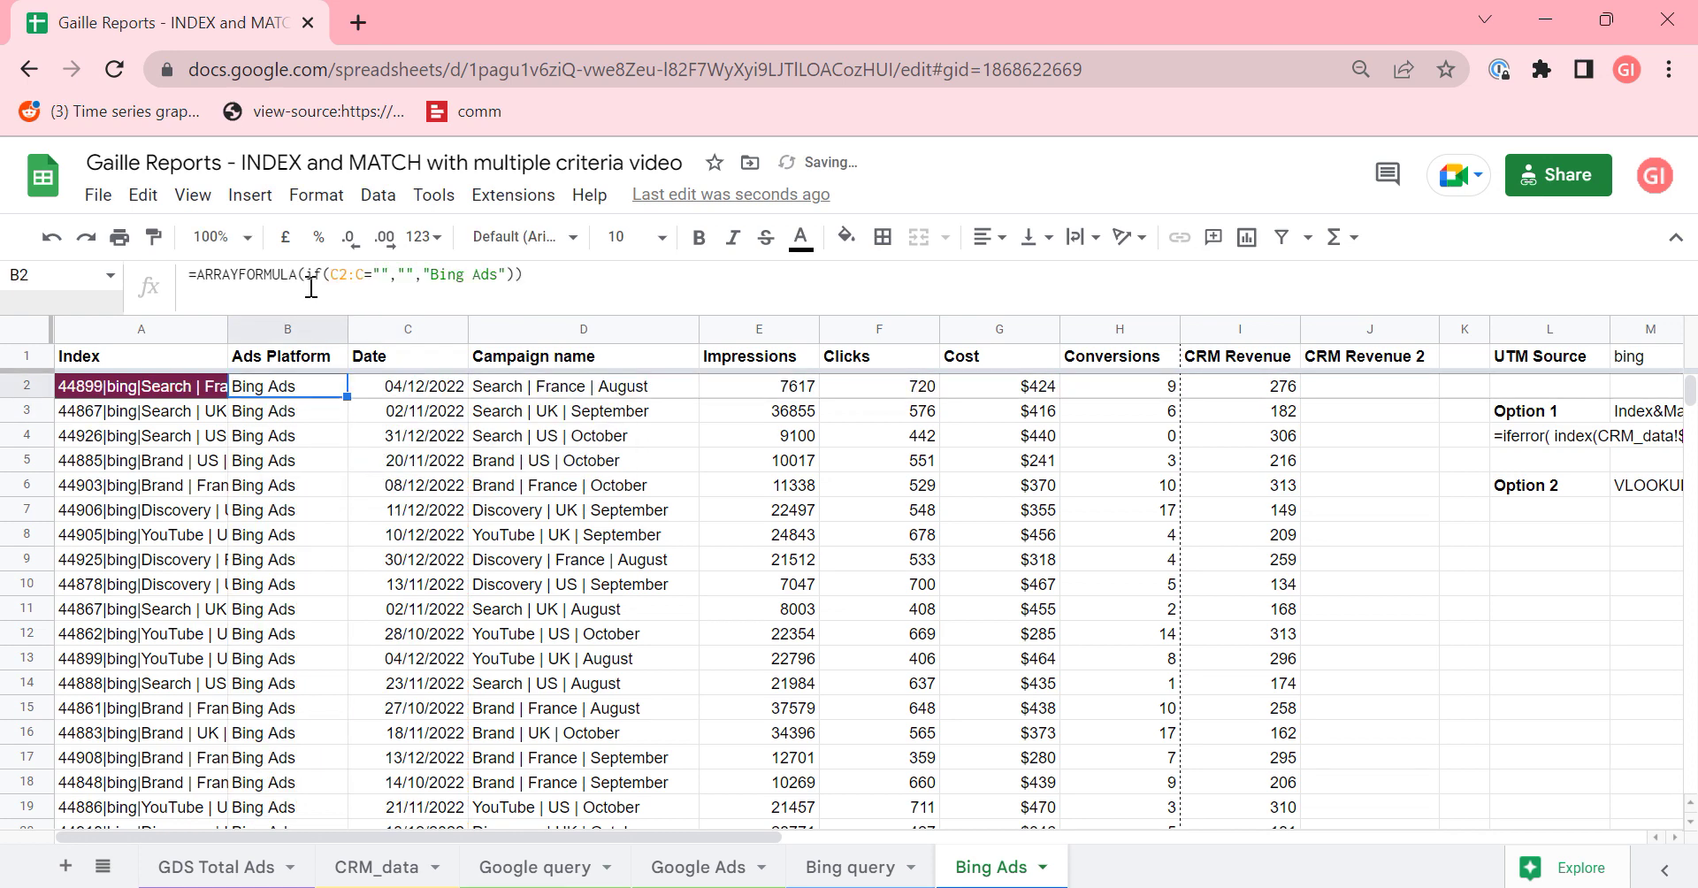
{"action": "left_click", "coordinate": [274, 458]}
- Copy the dark magenta fill and white text formatting from A2 to the array formula cell B2
{"action": "left_click", "coordinate": [288, 387]}
{"action": "left_click", "coordinate": [162, 386]}
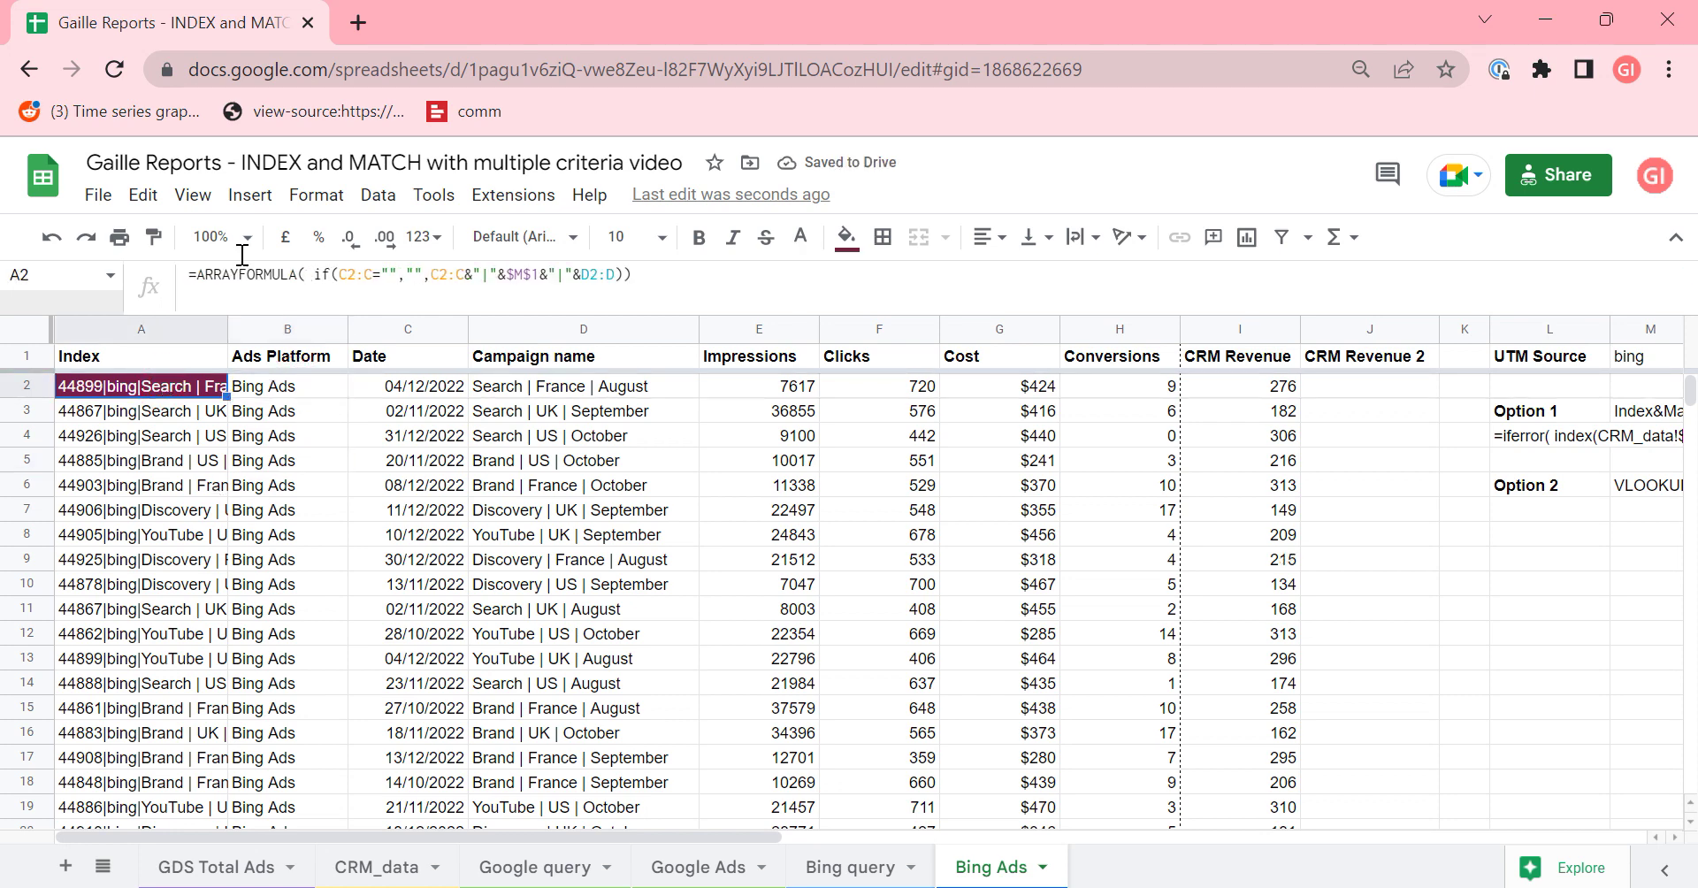
{"action": "left_click", "coordinate": [154, 236]}
{"action": "left_click", "coordinate": [293, 390]}
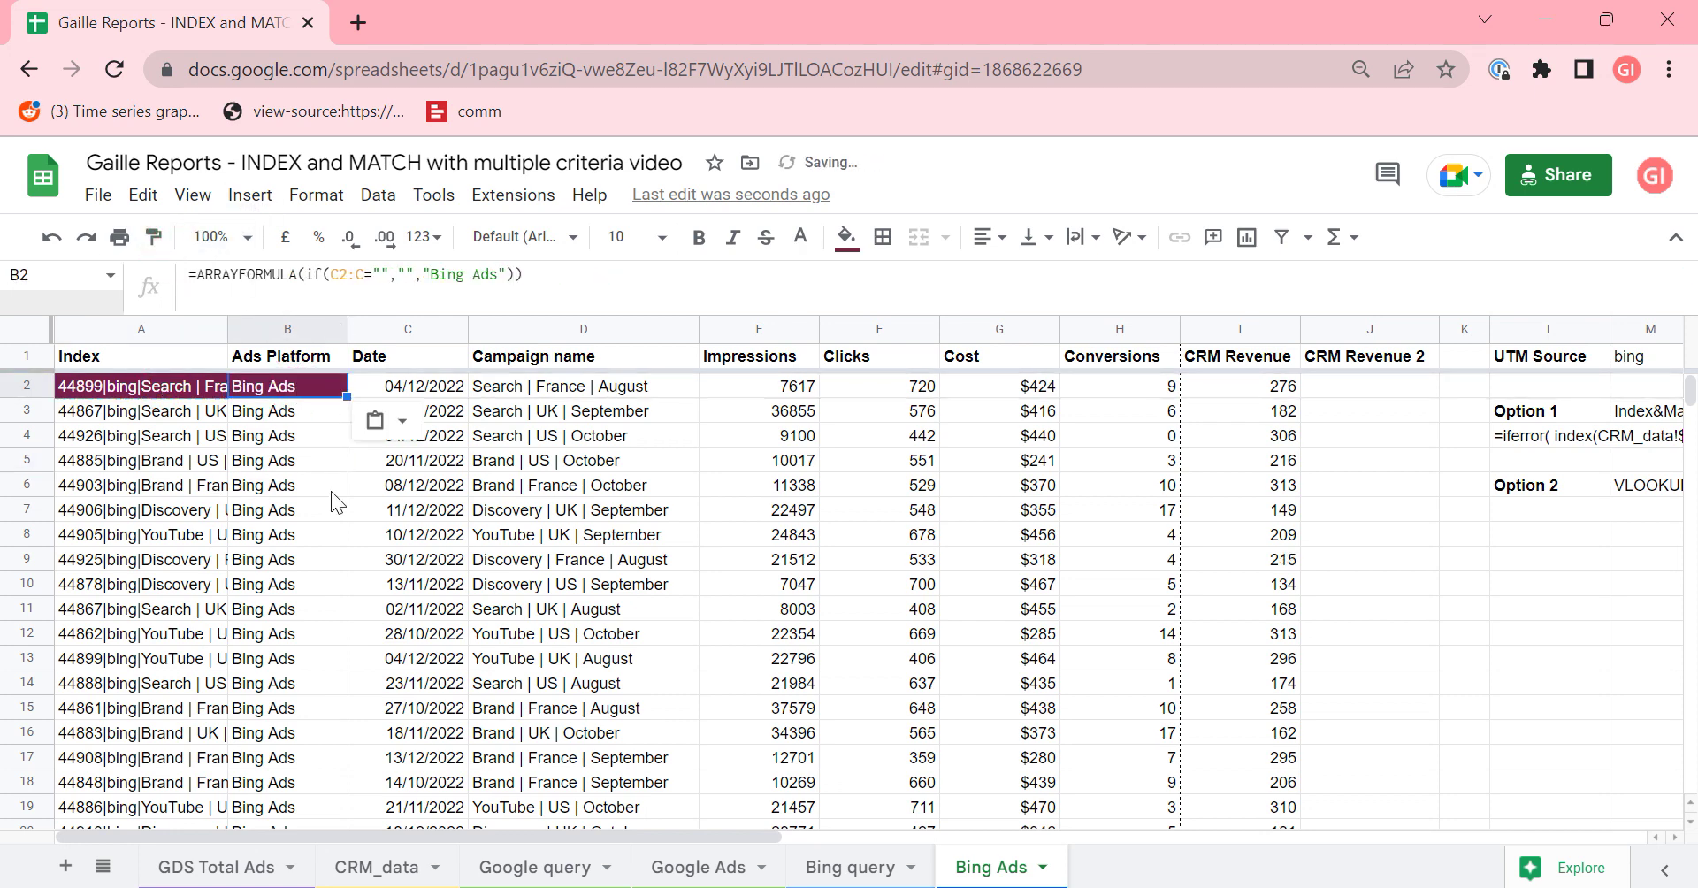
{"action": "left_click", "coordinate": [324, 460]}
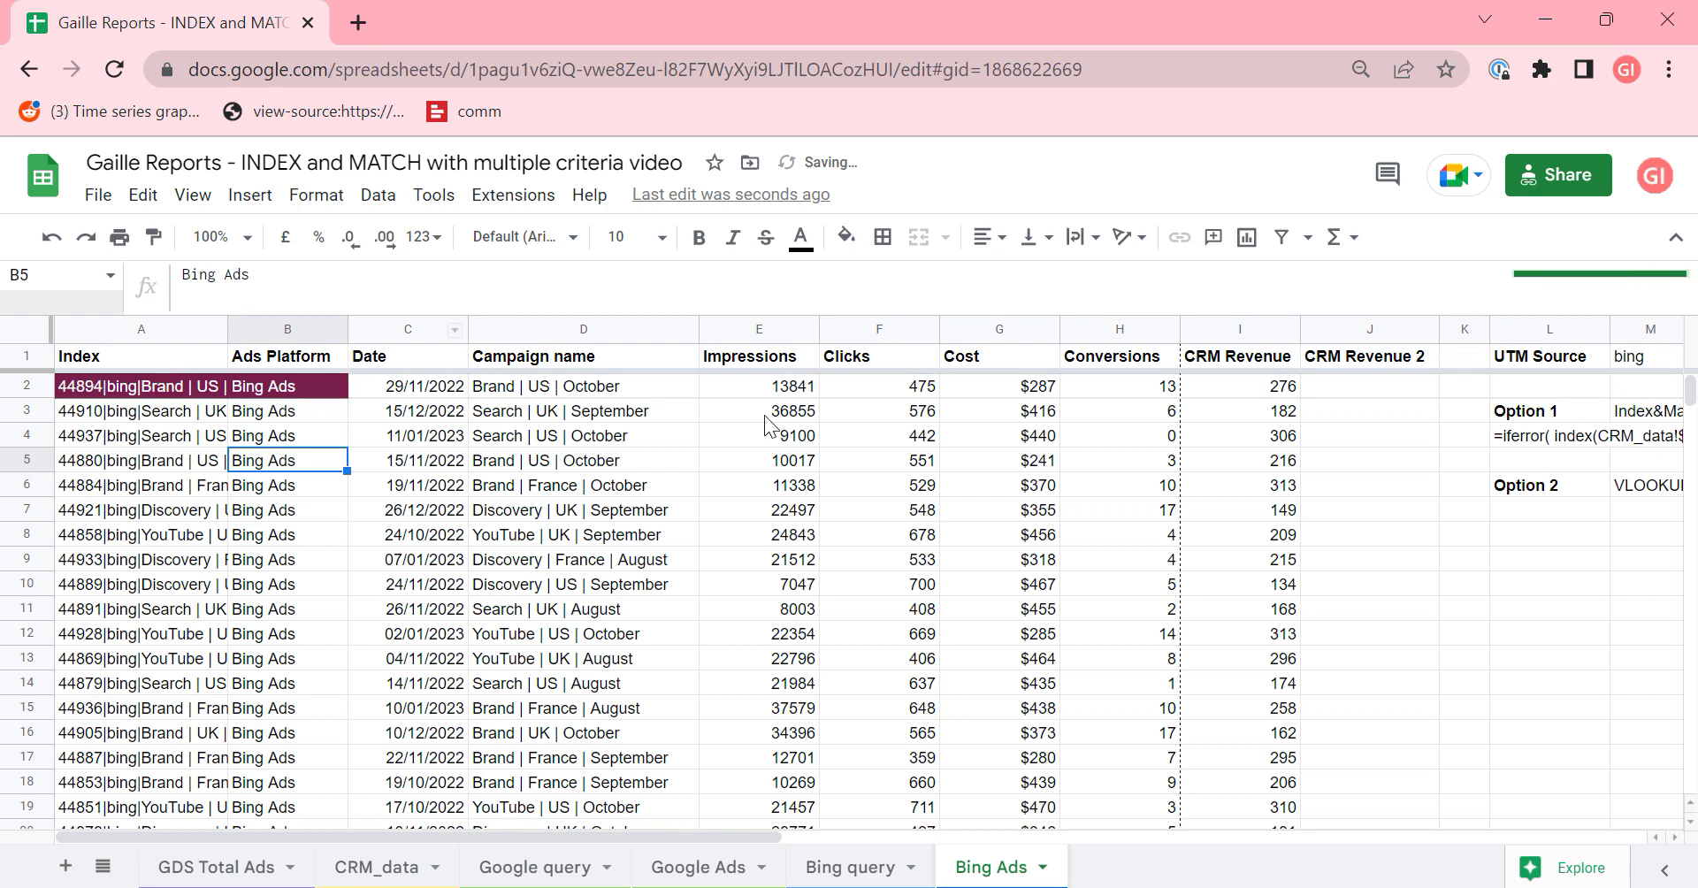
- Enter =VLOOKUP(A2,CRM_data!A:F,6,0) in J2 under CRM Revenue 2, taking the range from the CRM_data sheet
{"action": "left_click", "coordinate": [1372, 386]}
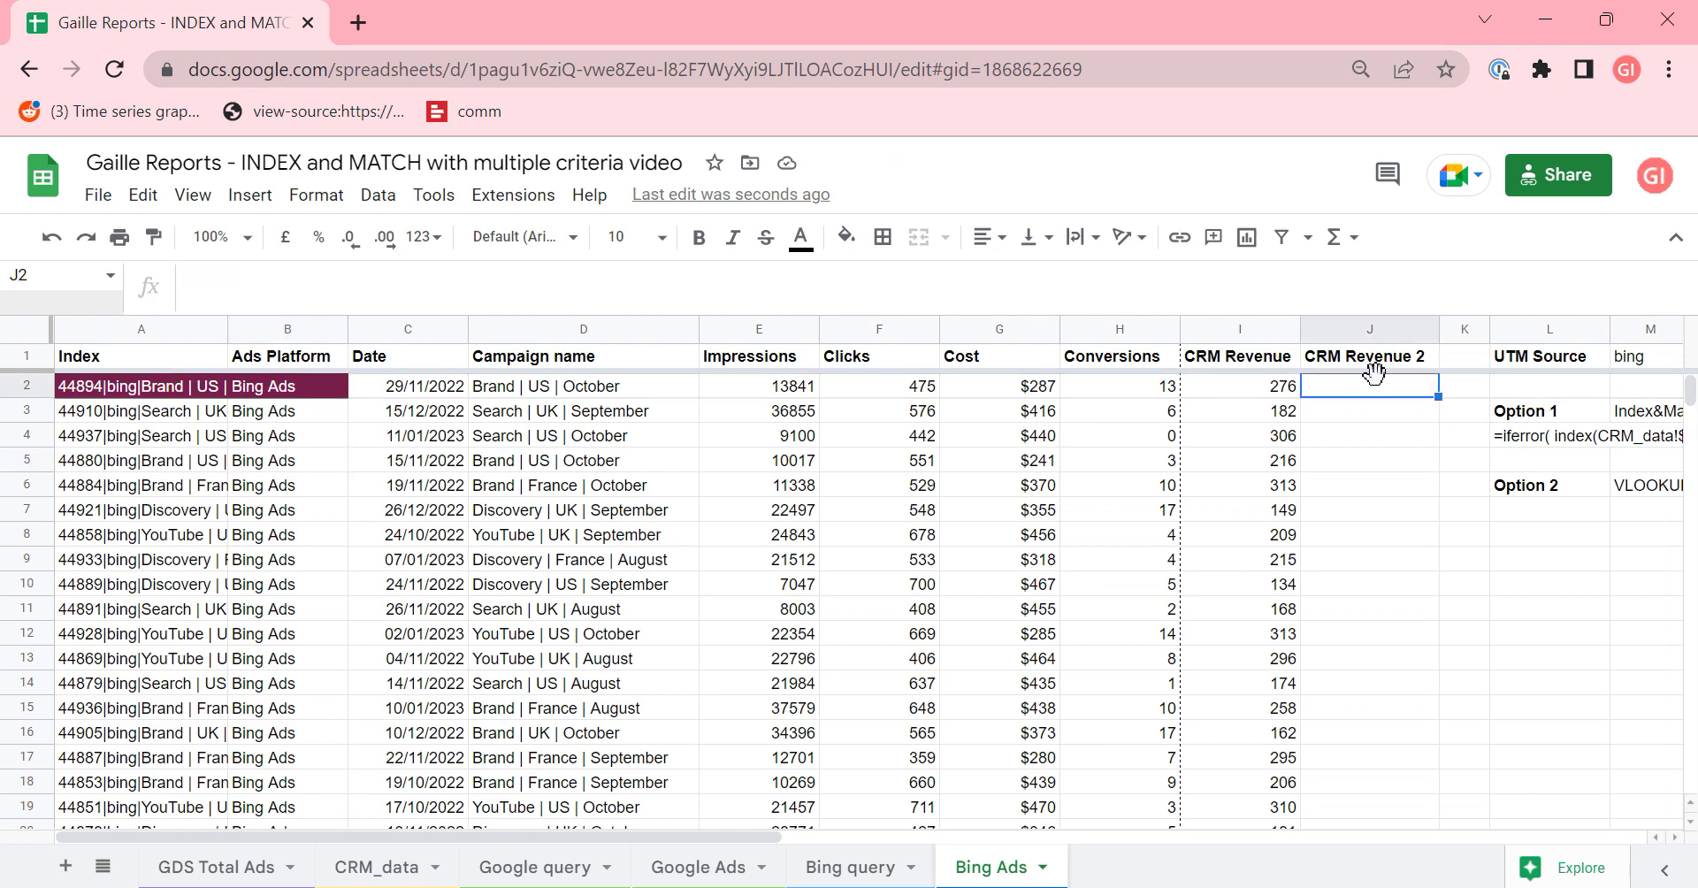
{"action": "type", "text": "=vl"}
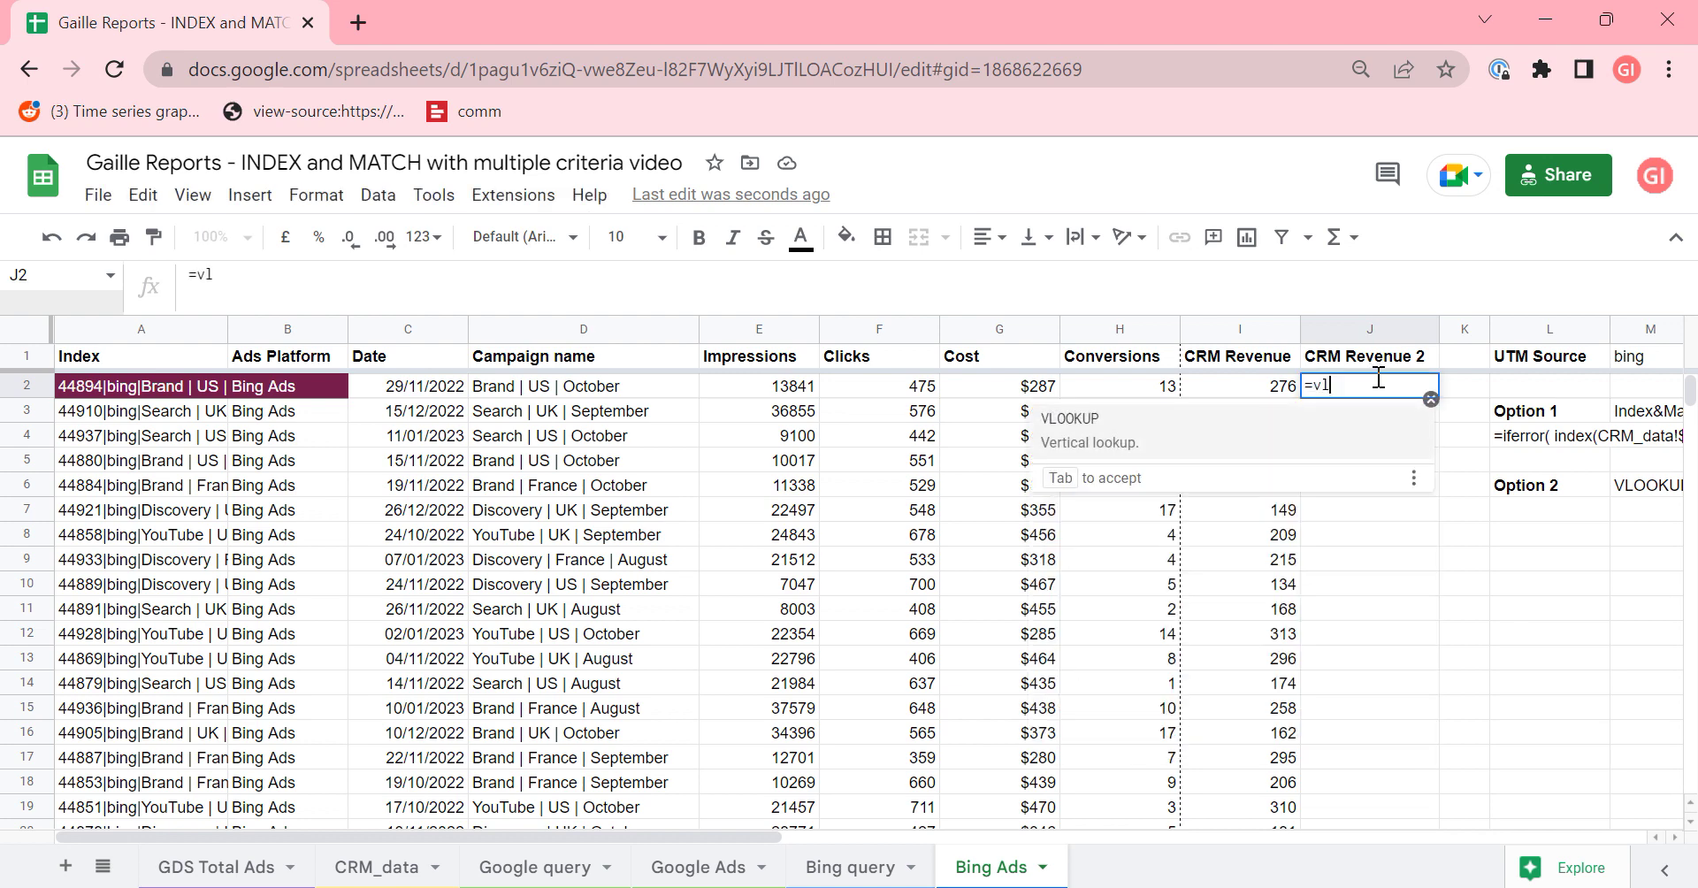
{"action": "key", "text": "Tab"}
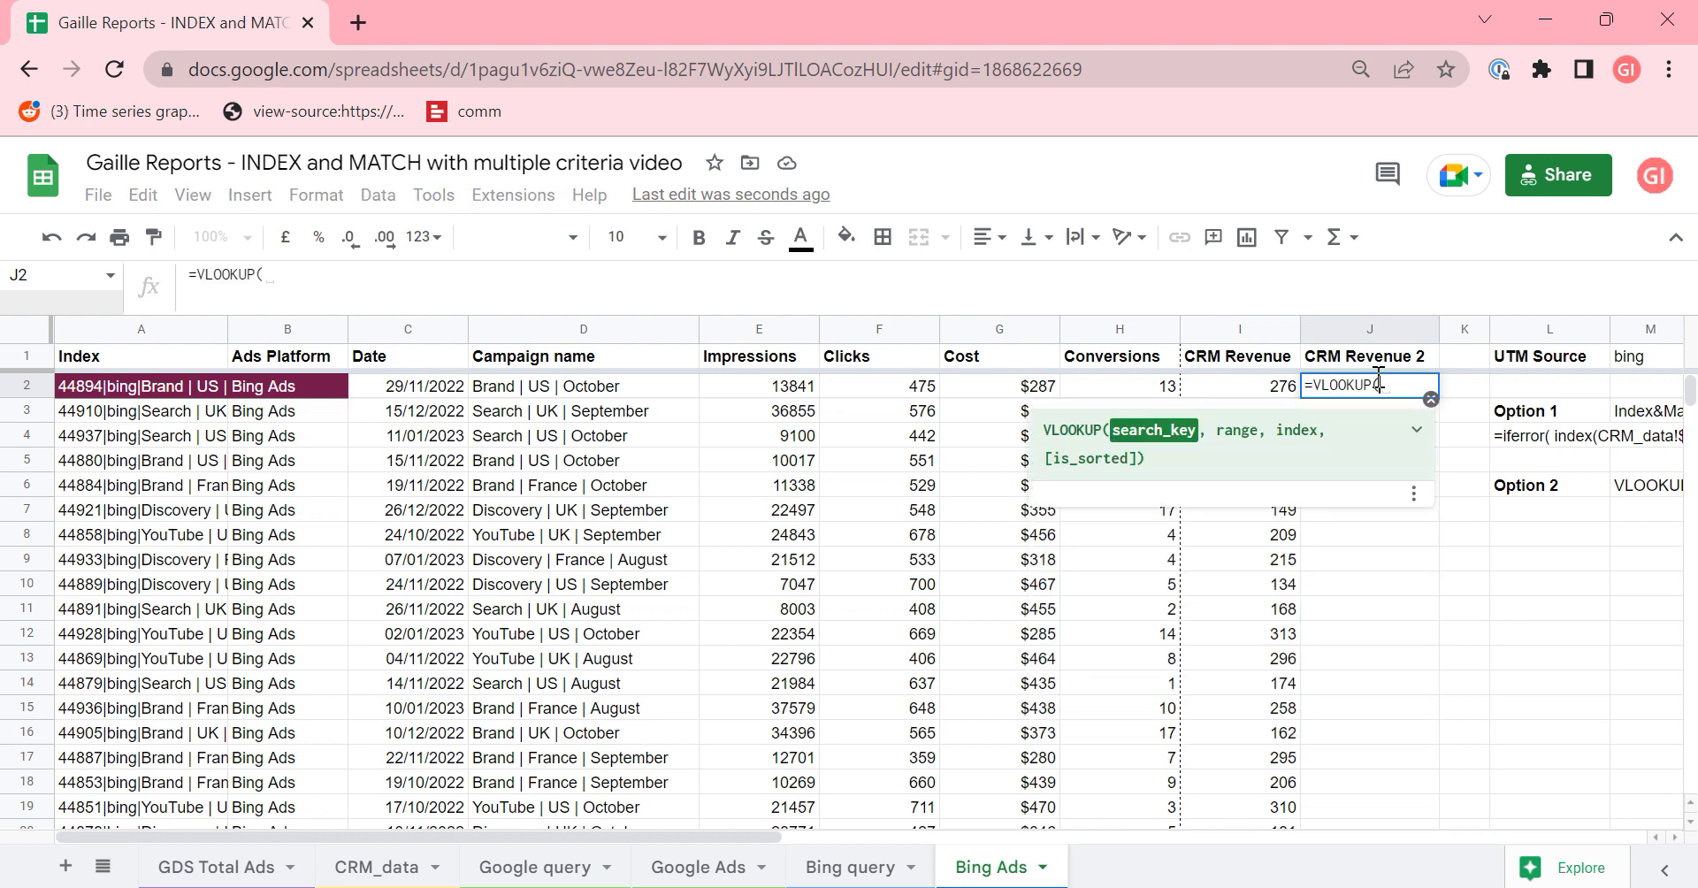
{"action": "key", "text": "ctrl+Left"}
{"action": "key", "text": "ctrl+Left"}
{"action": "type", "text": ","}
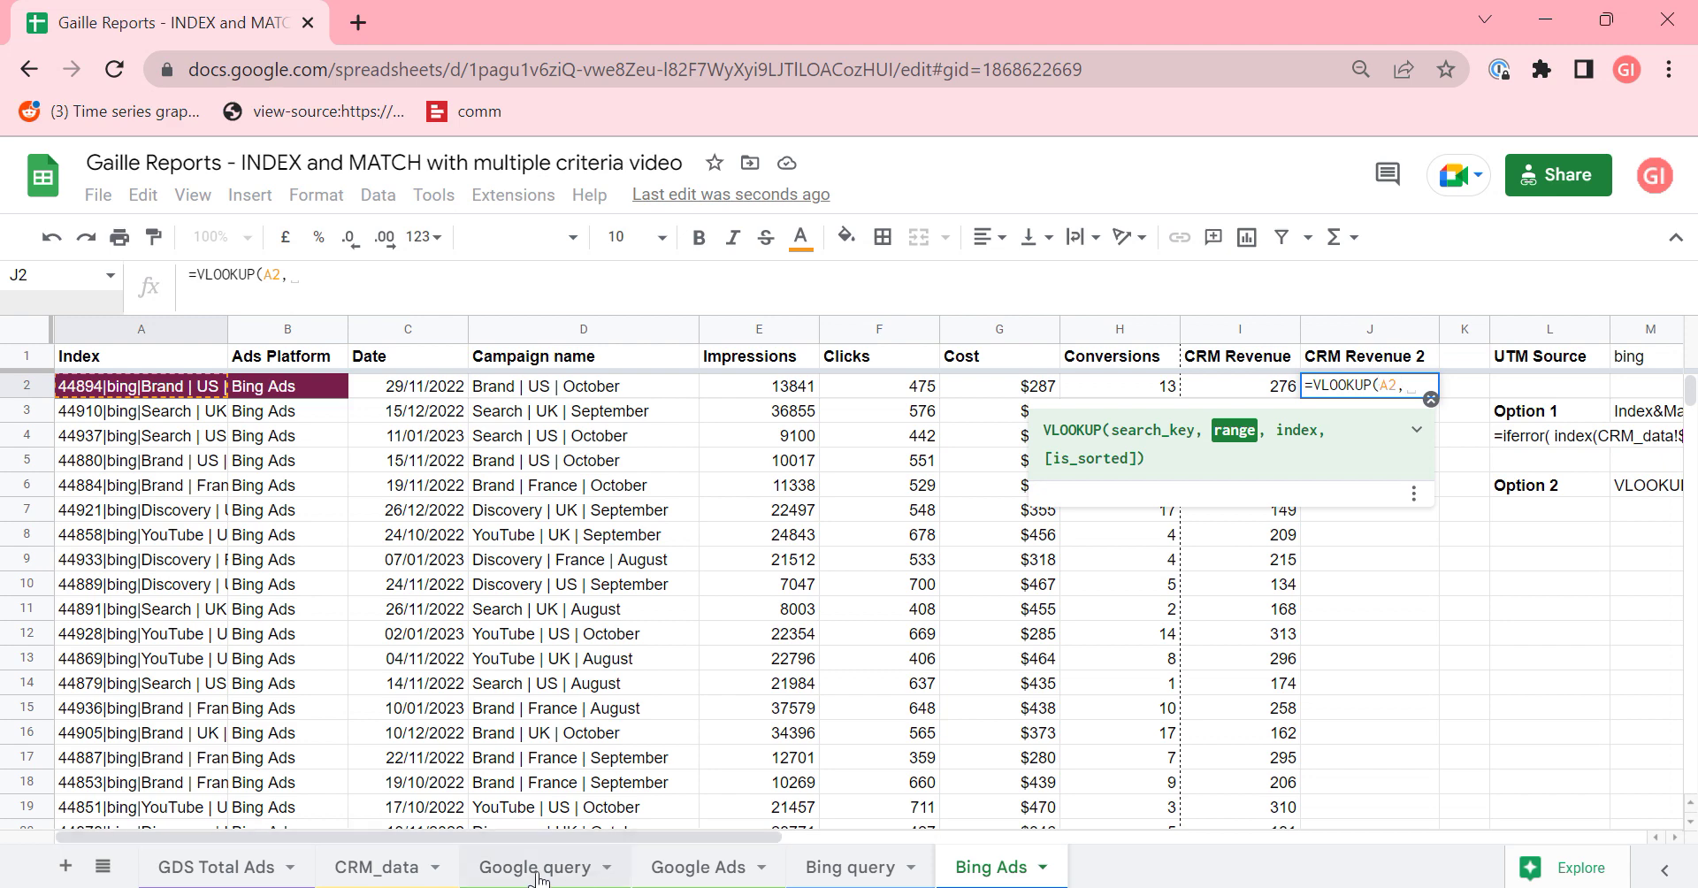
{"action": "left_click", "coordinate": [401, 871]}
{"action": "left_click_drag", "start_coordinate": [104, 329], "coordinate": [911, 379]}
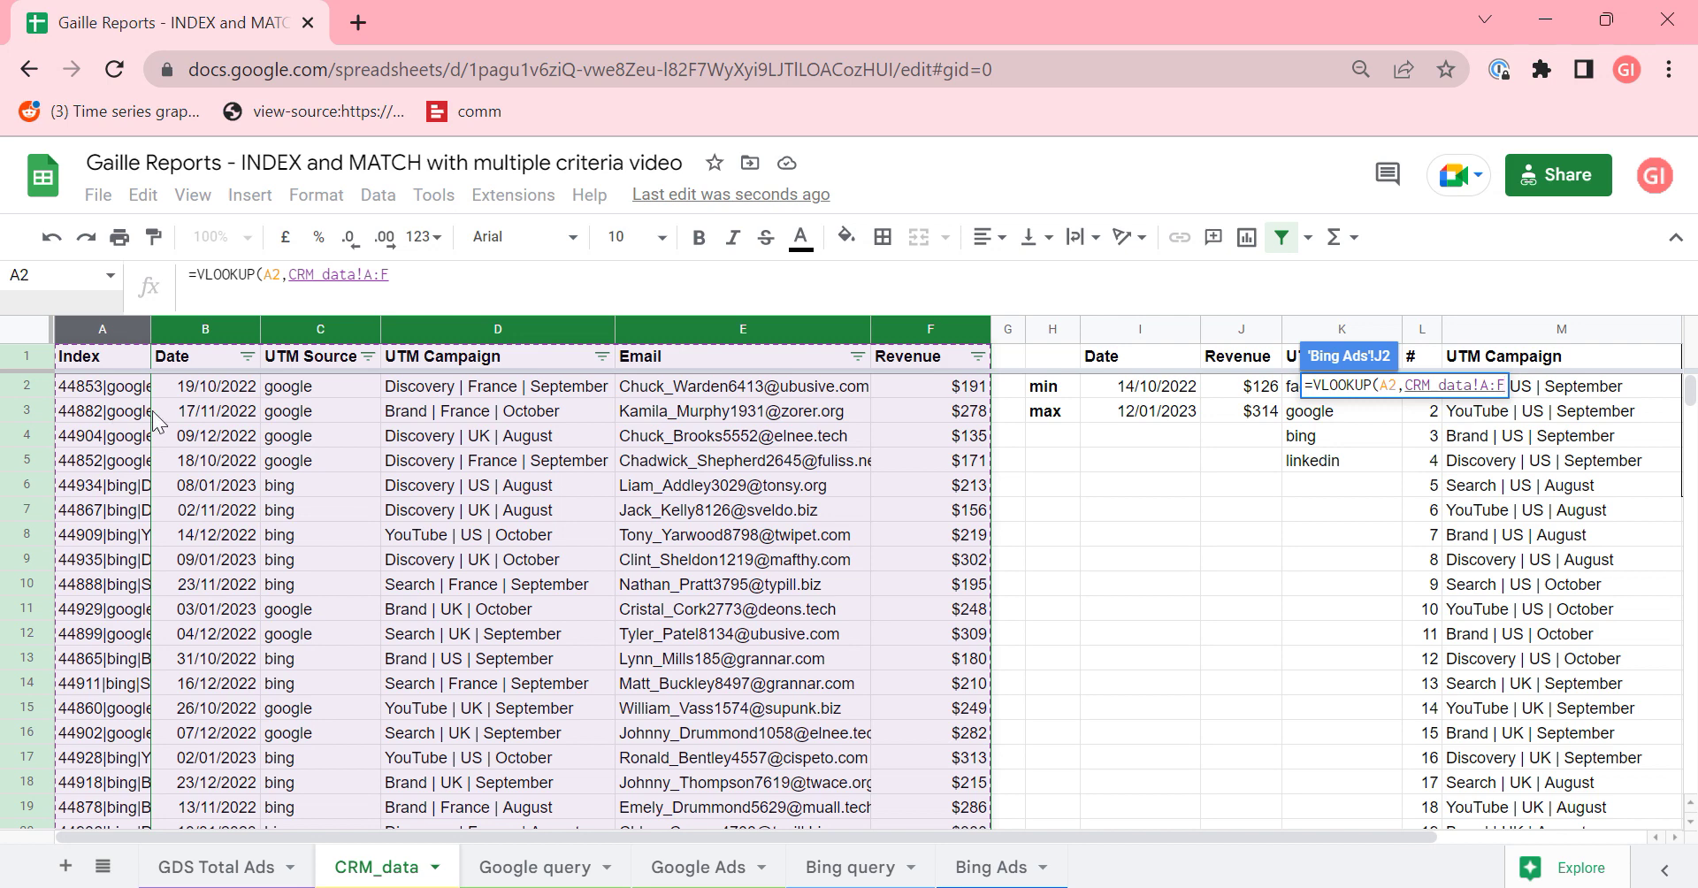
{"action": "type", "text": ",6,"}
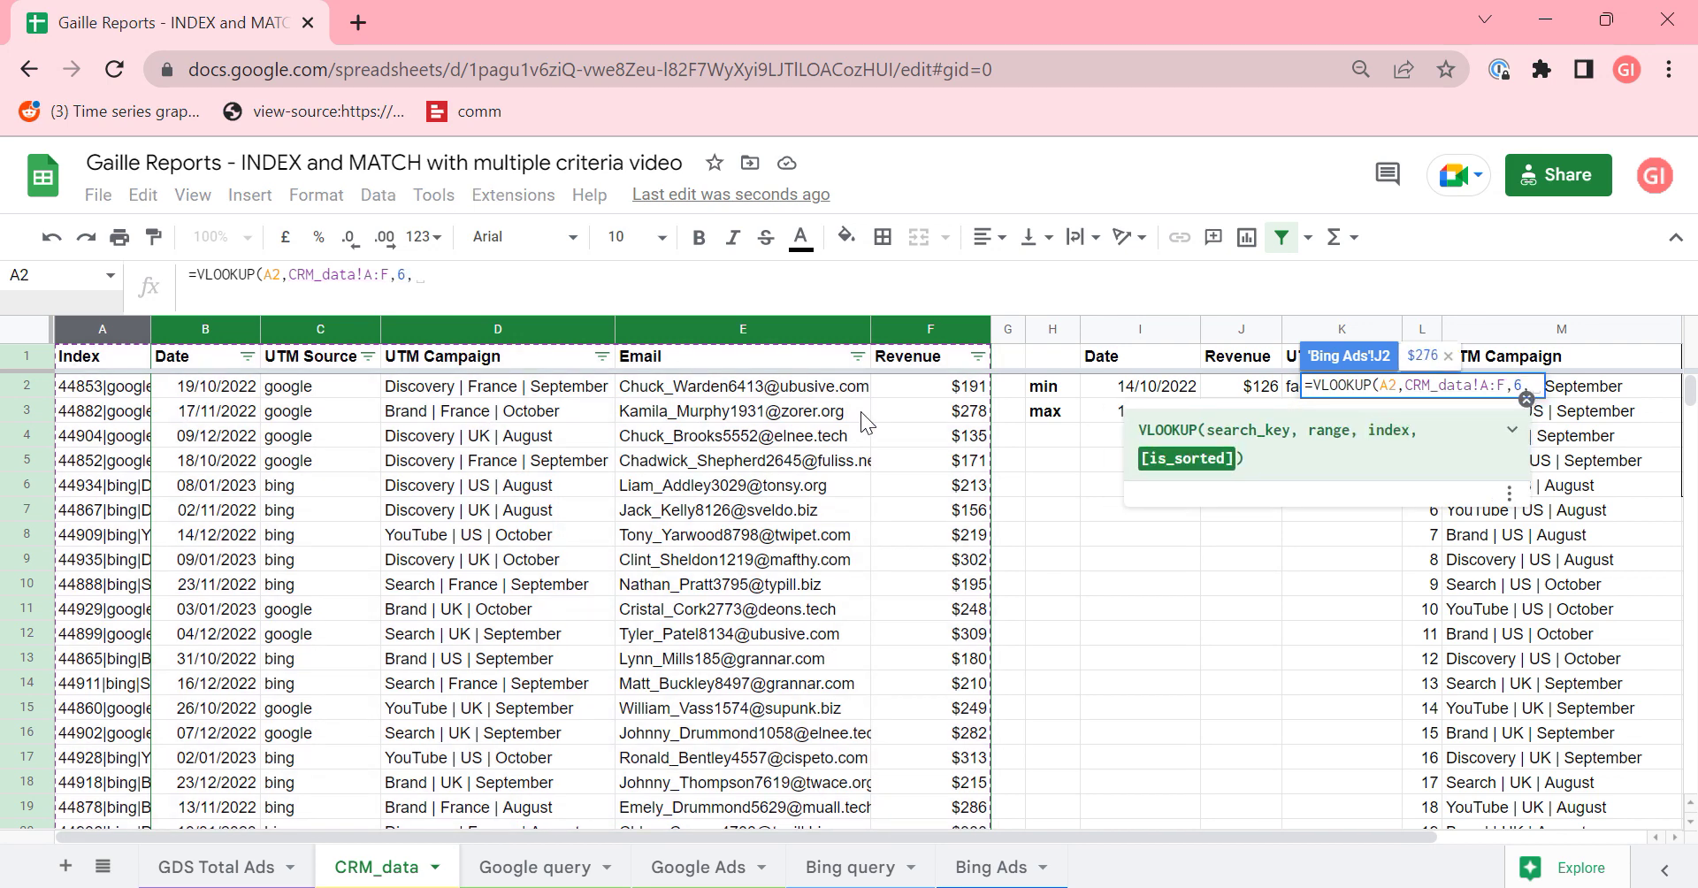
{"action": "type", "text": "0"}
{"action": "key", "text": "Return"}
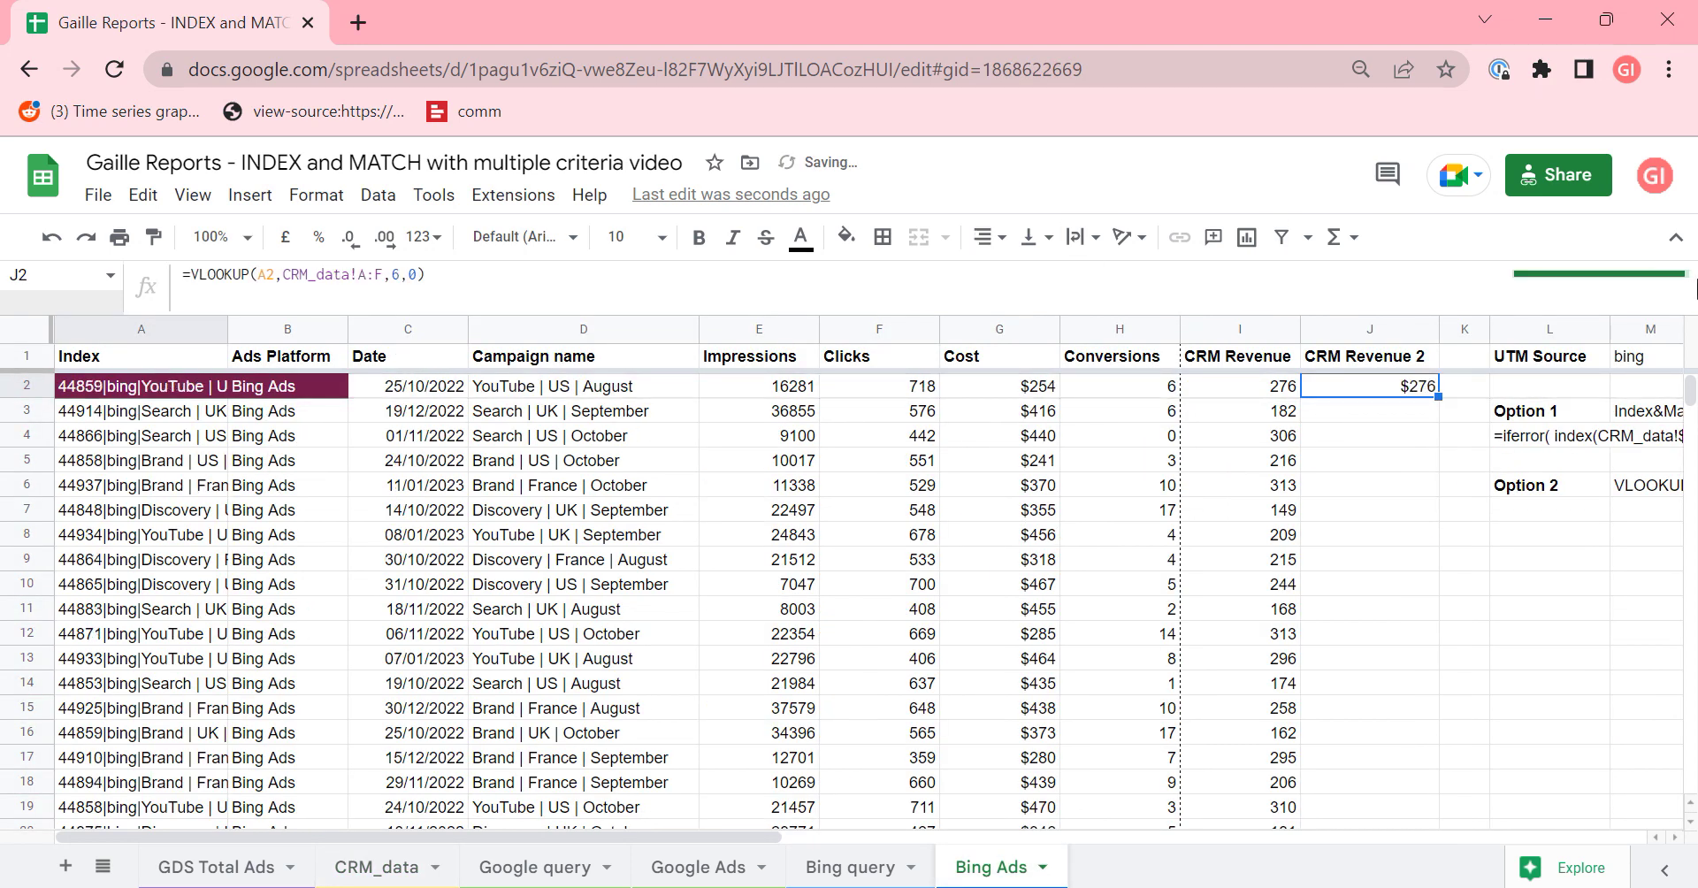
- Copy the dollar currency formatting of J2 to the whole CRM Revenue column I
{"action": "left_click", "coordinate": [1264, 329]}
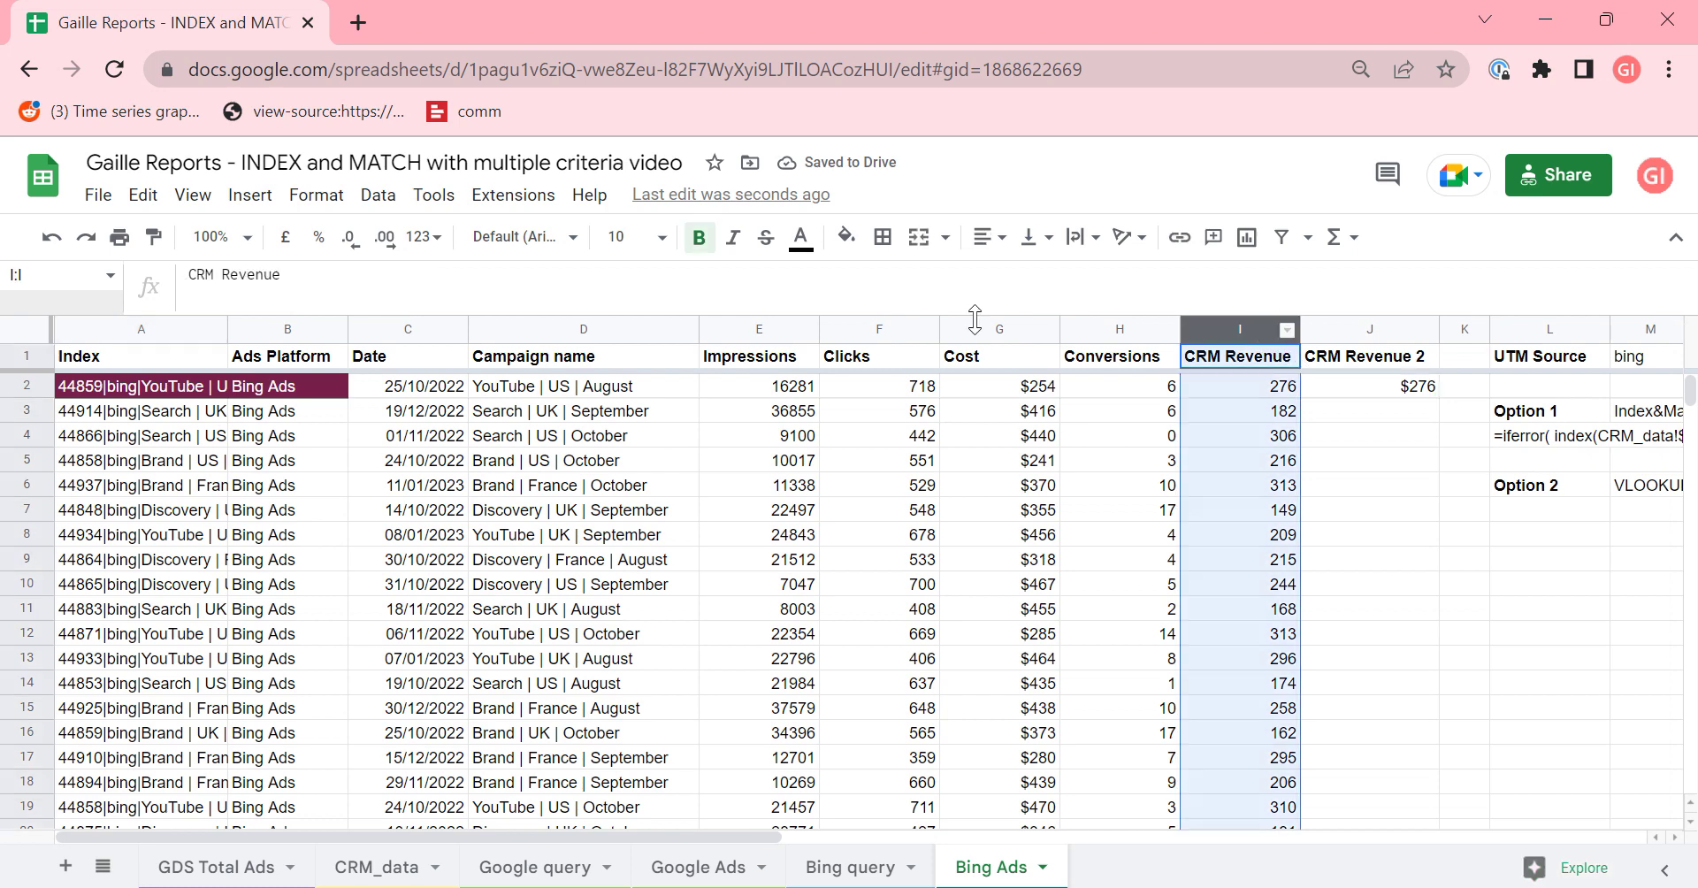
{"action": "key", "text": "ctrl+c"}
{"action": "left_click", "coordinate": [1393, 386]}
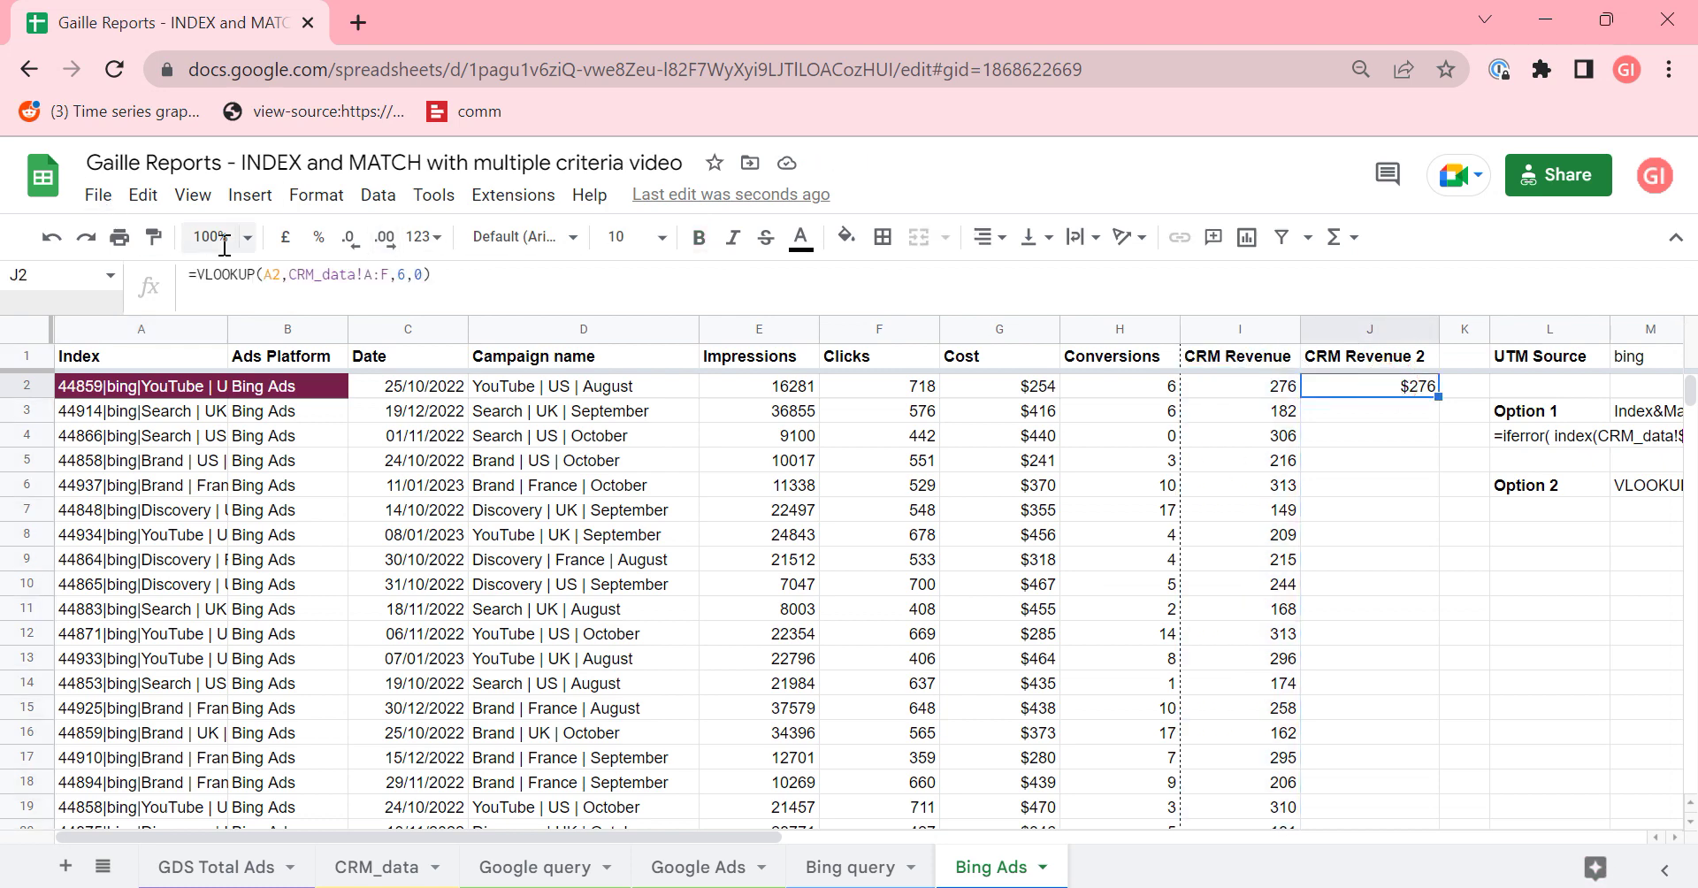
{"action": "left_click", "coordinate": [153, 236]}
{"action": "left_click", "coordinate": [1199, 329]}
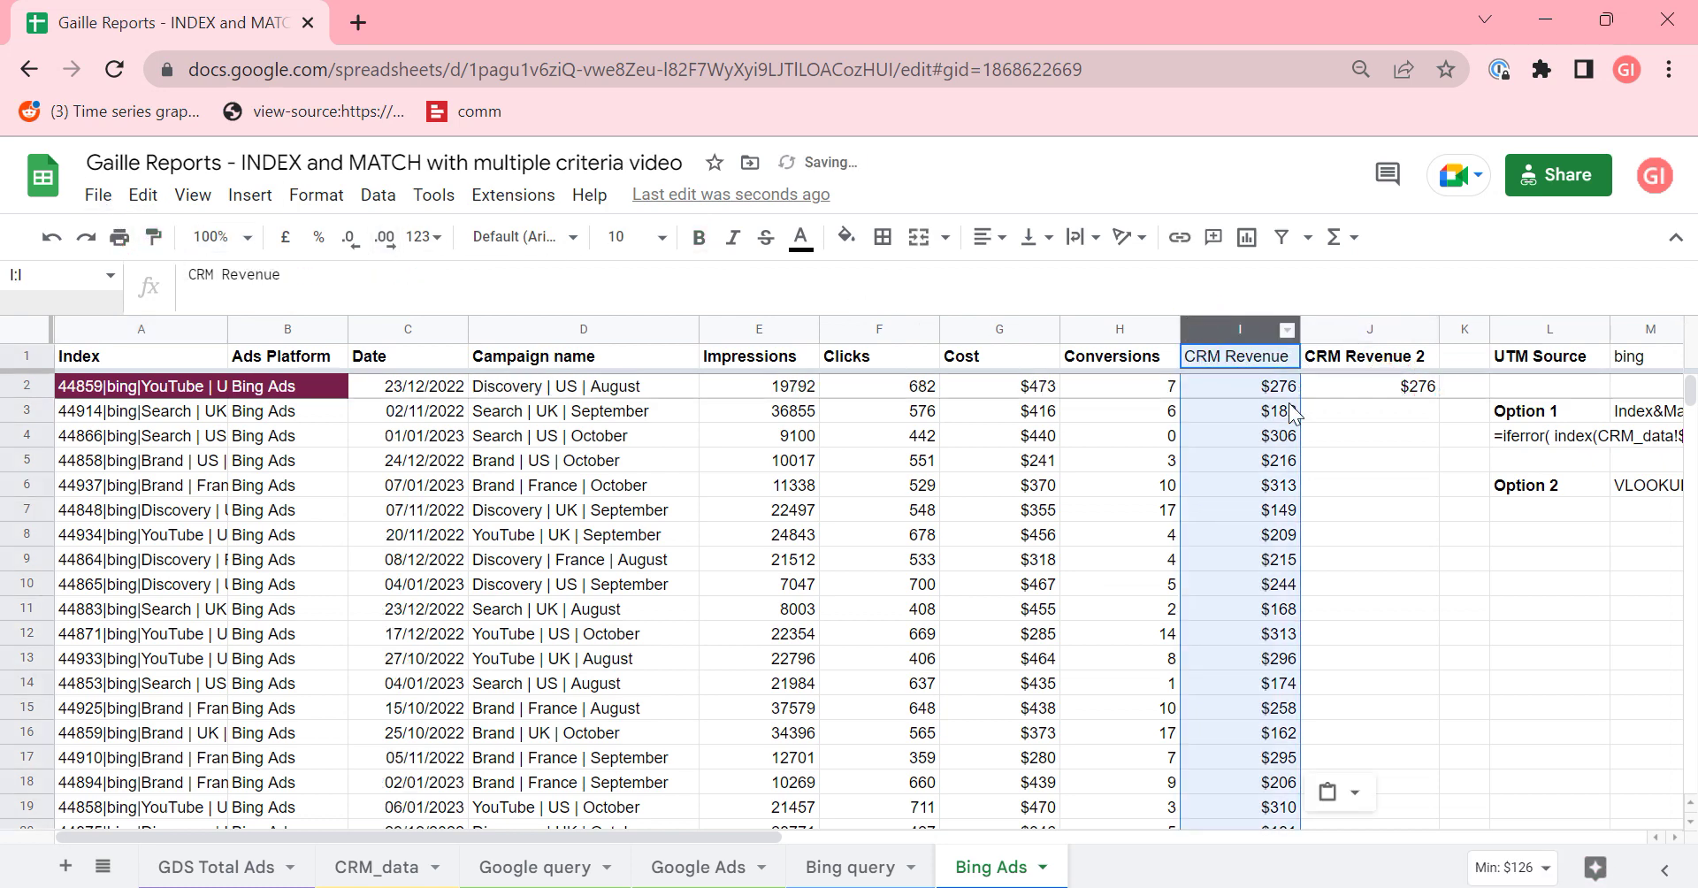
{"action": "left_click", "coordinate": [1403, 456]}
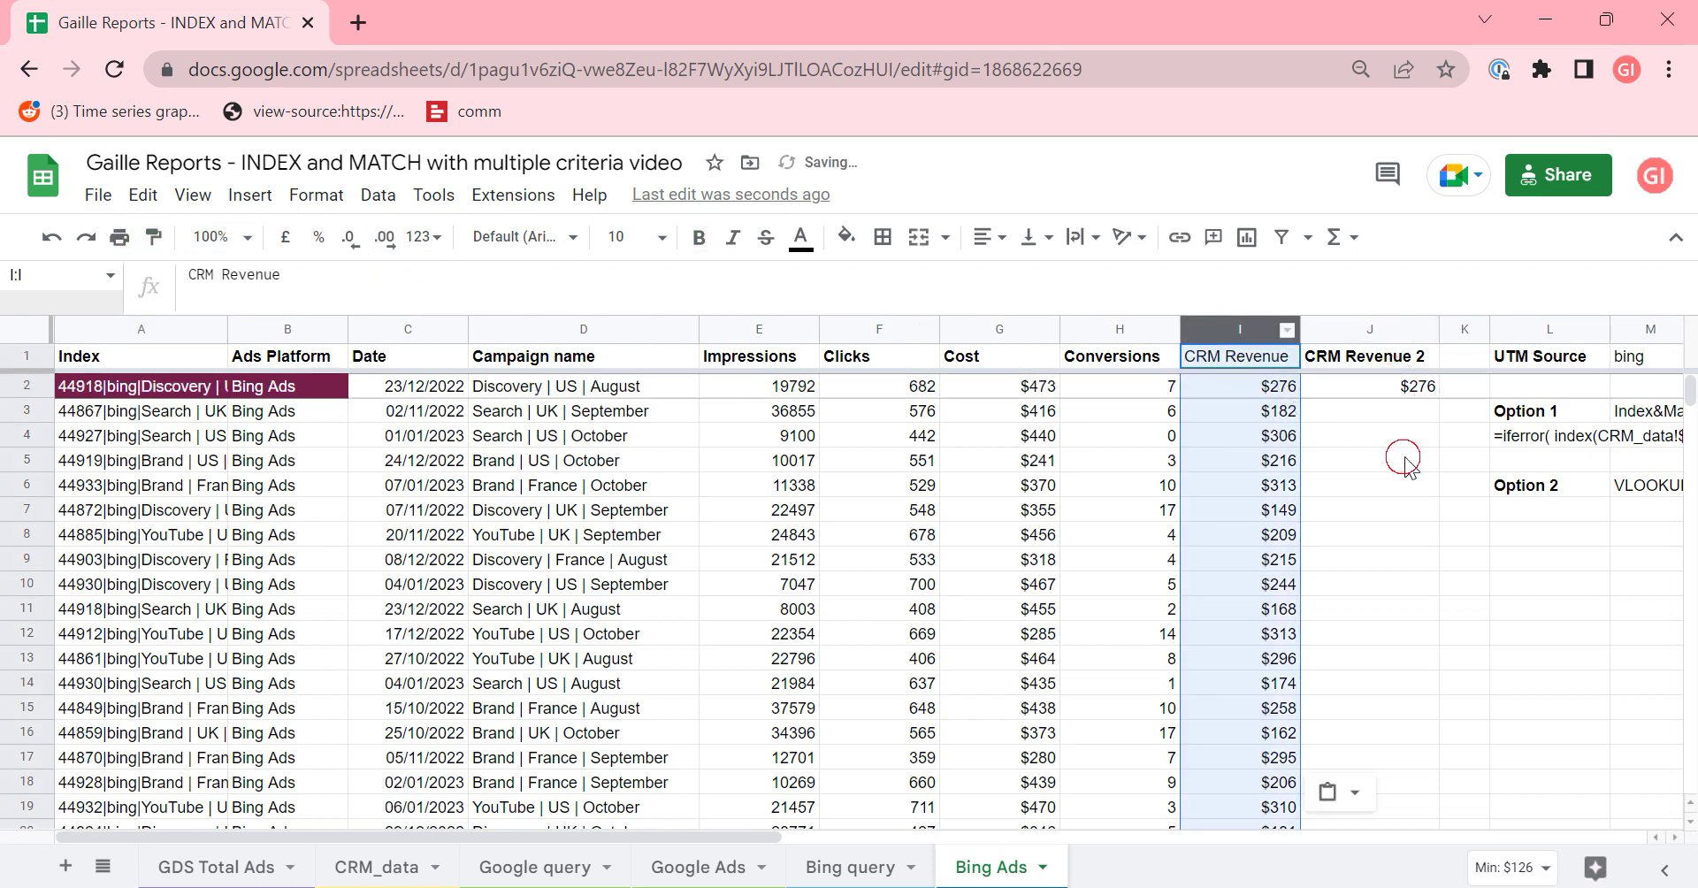
- Wrap the VLOOKUP formula in J2 in IFERROR
{"action": "left_click", "coordinate": [1362, 399]}
{"action": "left_click", "coordinate": [203, 274]}
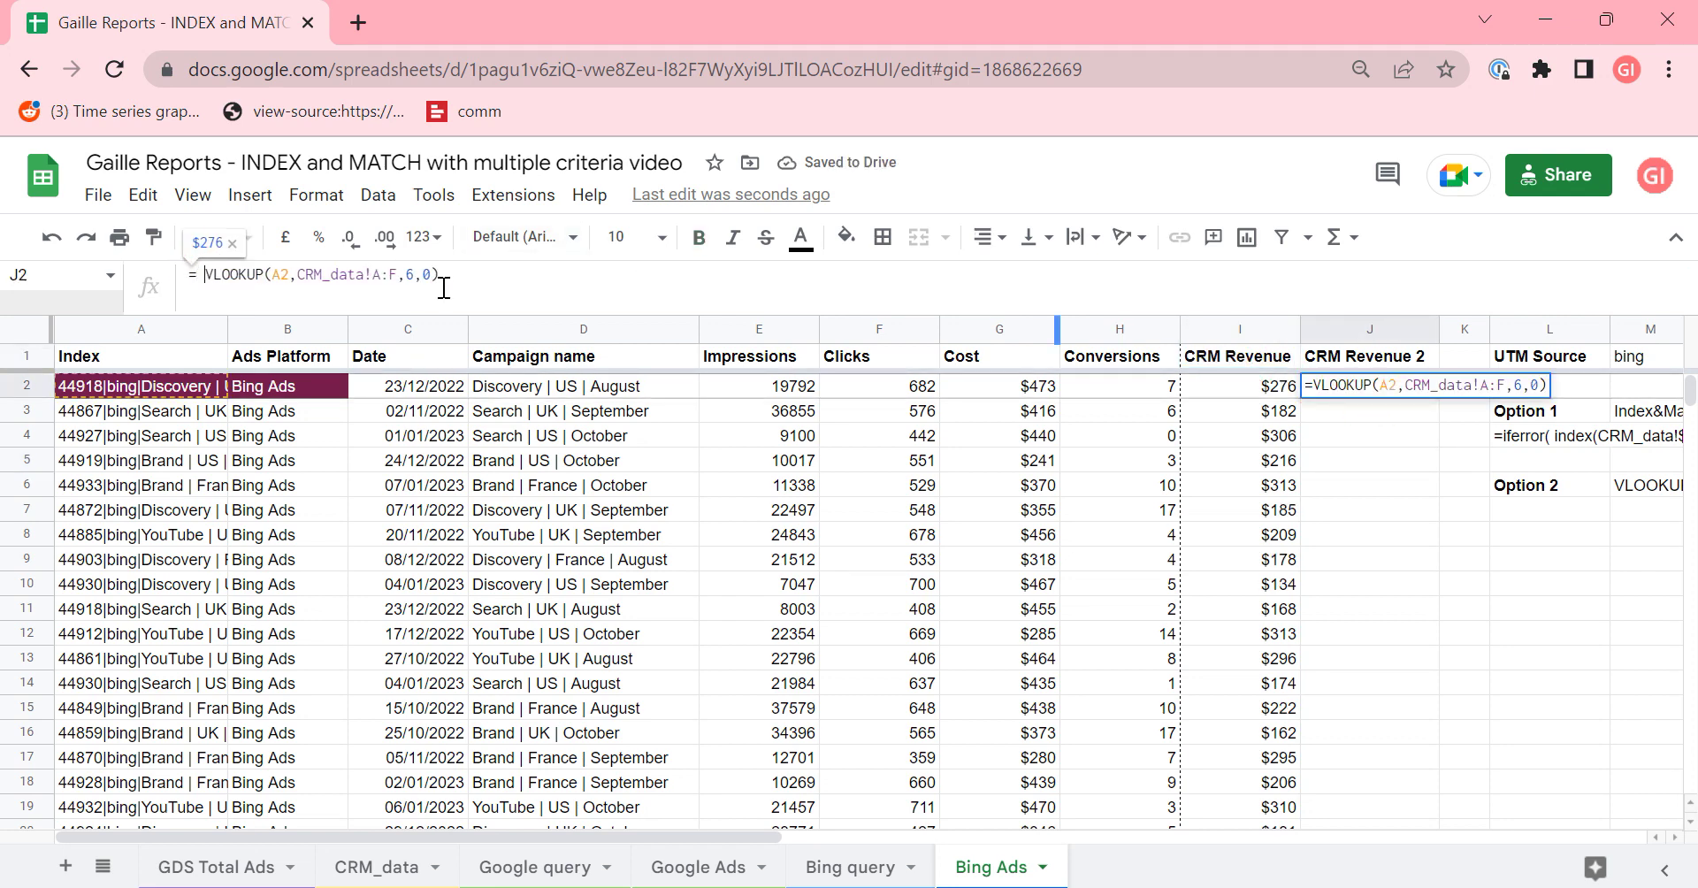
{"action": "type", "text": "if "}
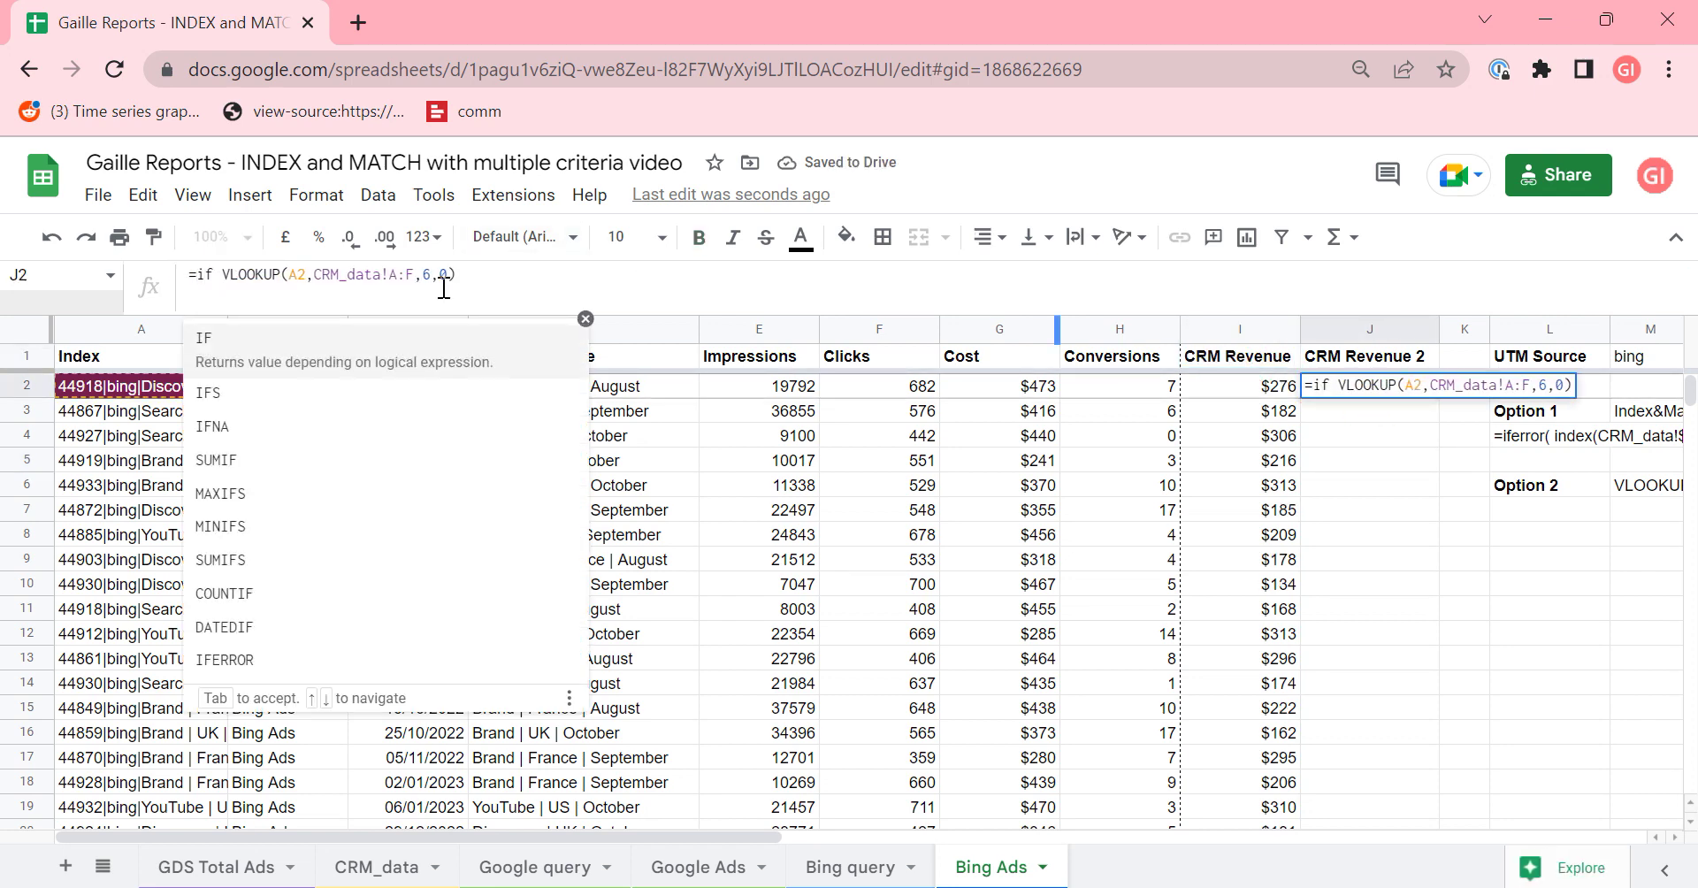
{"action": "type", "text": "err"}
{"action": "key", "text": "Tab"}
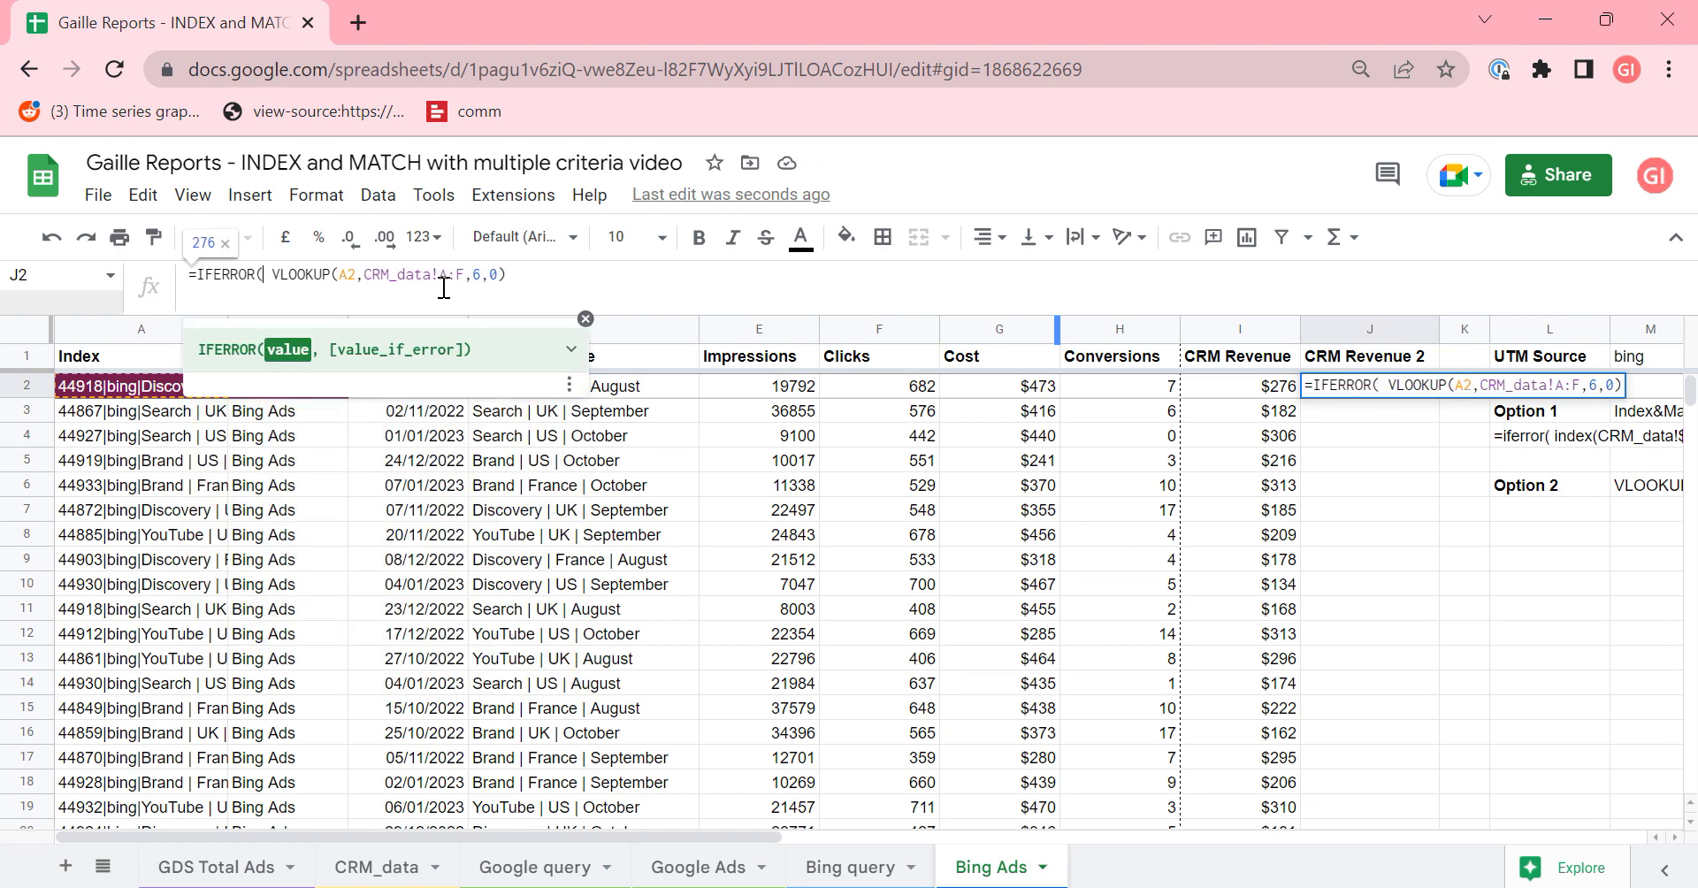
{"action": "key", "text": "End"}
{"action": "type", "text": ")"}
{"action": "key", "text": "Return"}
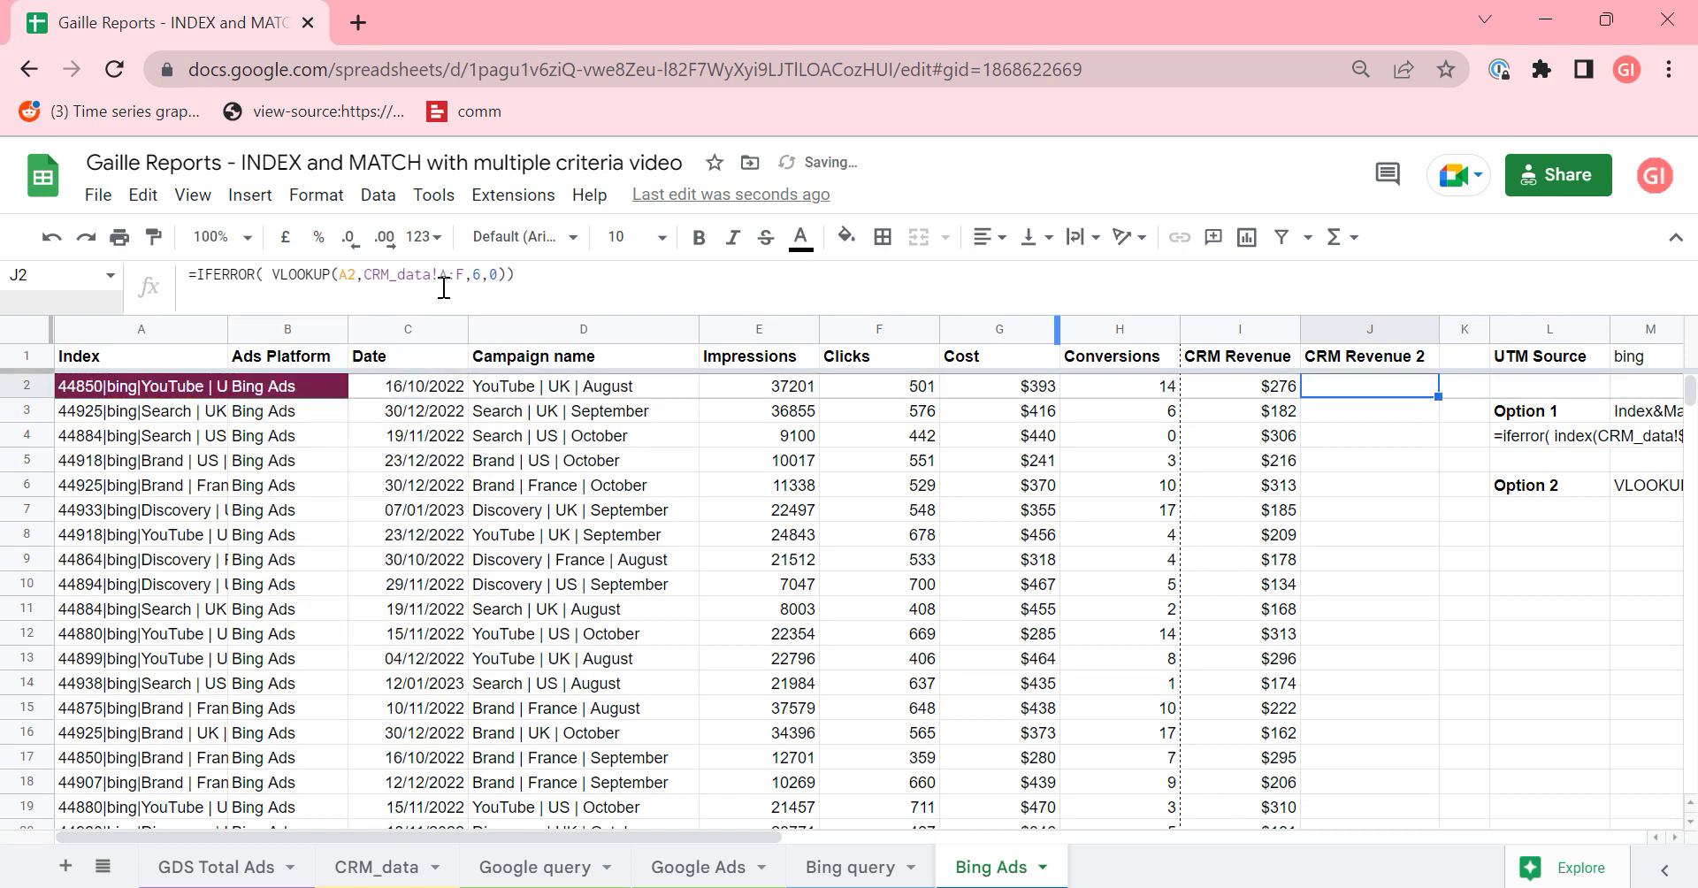
- Wrap the J2 formula in ARRAYFORMULA and extend the VLOOKUP search key to A2:A
{"action": "left_click", "coordinate": [199, 270]}
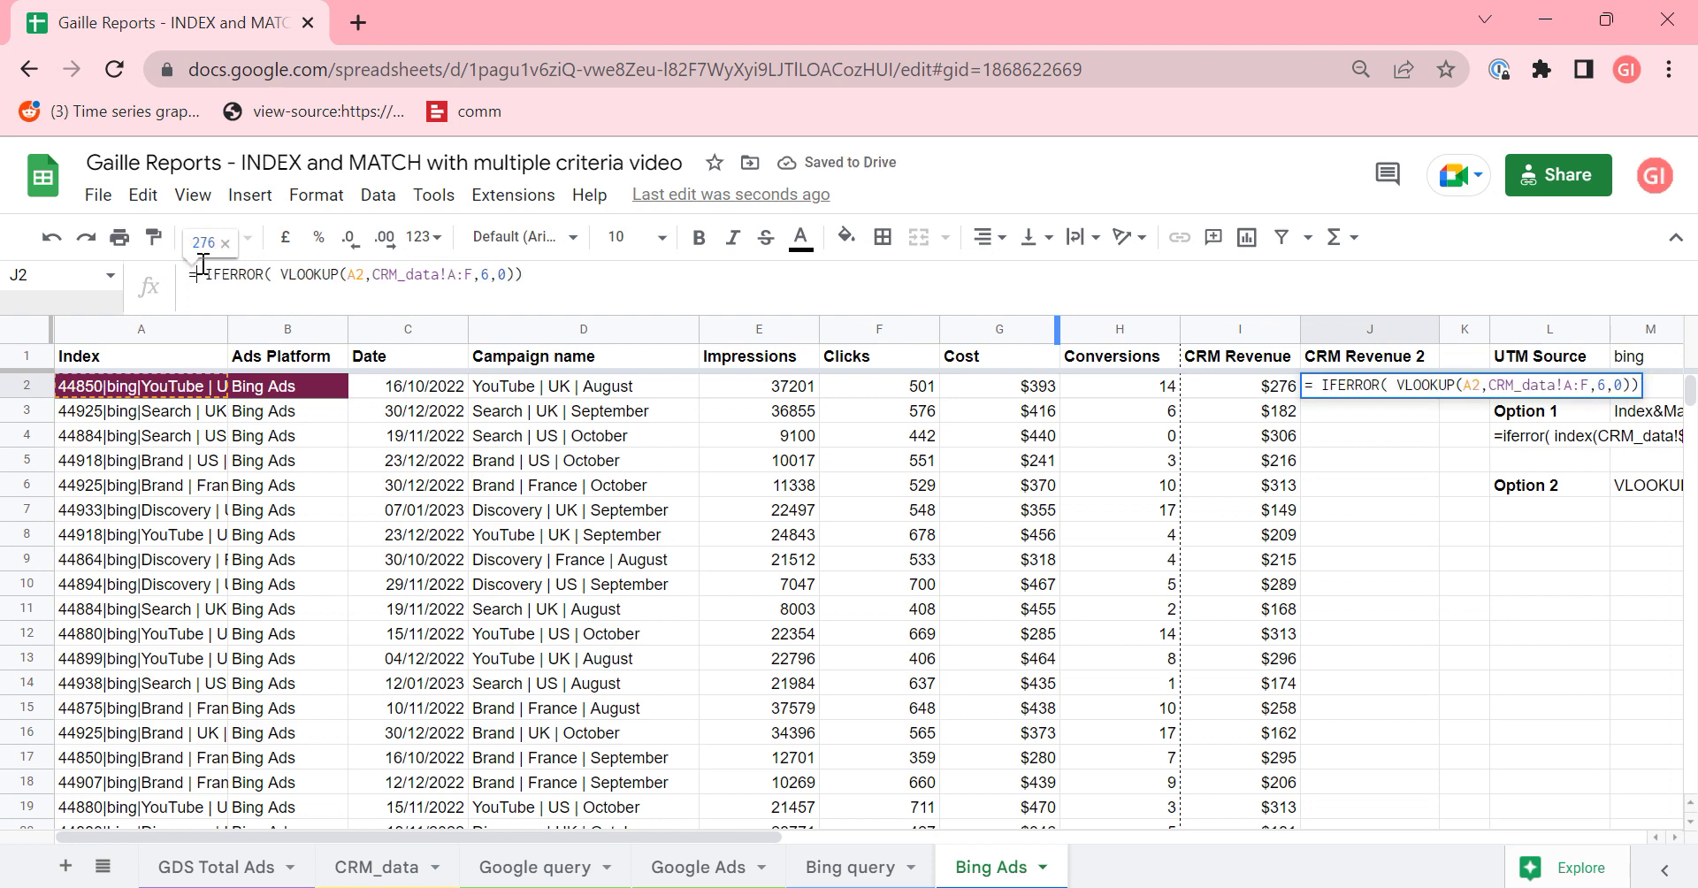
{"action": "type", "text": "arr"}
{"action": "key", "text": "Tab"}
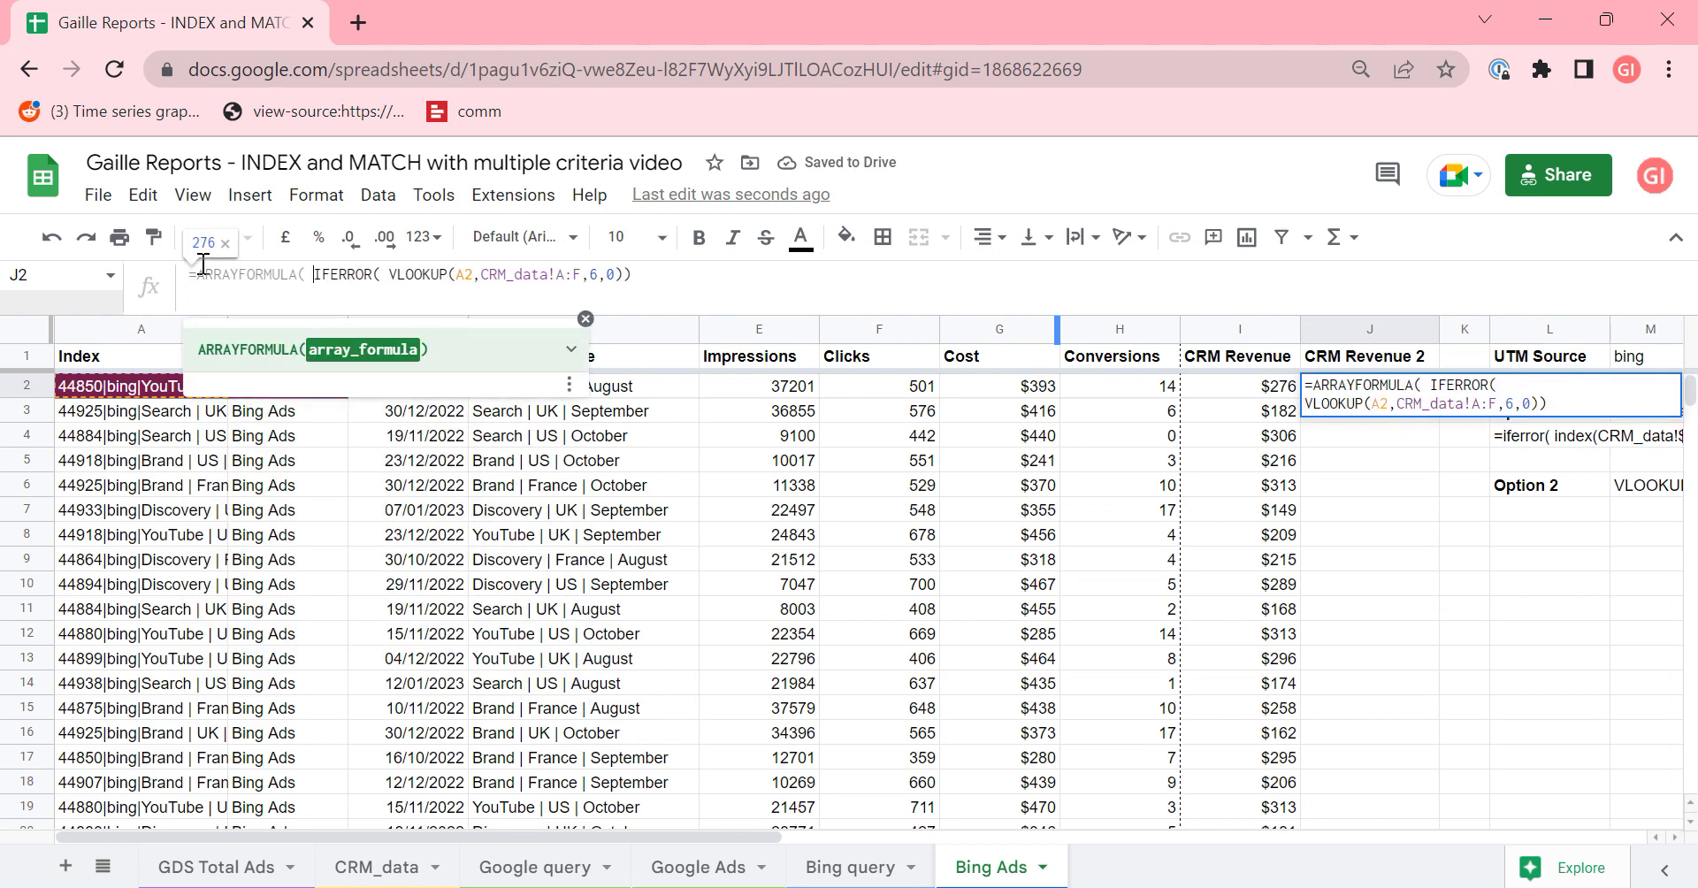
{"action": "key", "text": "Right"}
{"action": "key", "text": "Right"}
{"action": "key", "text": "Right"}
{"action": "key", "text": "Right"}
{"action": "key", "text": "Right"}
{"action": "key", "text": "Right"}
{"action": "key", "text": "Right"}
{"action": "key", "text": "Right"}
{"action": "key", "text": "Right"}
{"action": "key", "text": "Right"}
{"action": "key", "text": "Right"}
{"action": "key", "text": "Right"}
{"action": "key", "text": "Right"}
{"action": "key", "text": "Right"}
{"action": "key", "text": "Right"}
{"action": "key", "text": "Right"}
{"action": "key", "text": "Right"}
{"action": "key", "text": "Right"}
{"action": "key", "text": "Right"}
{"action": "type", "text": ":A"}
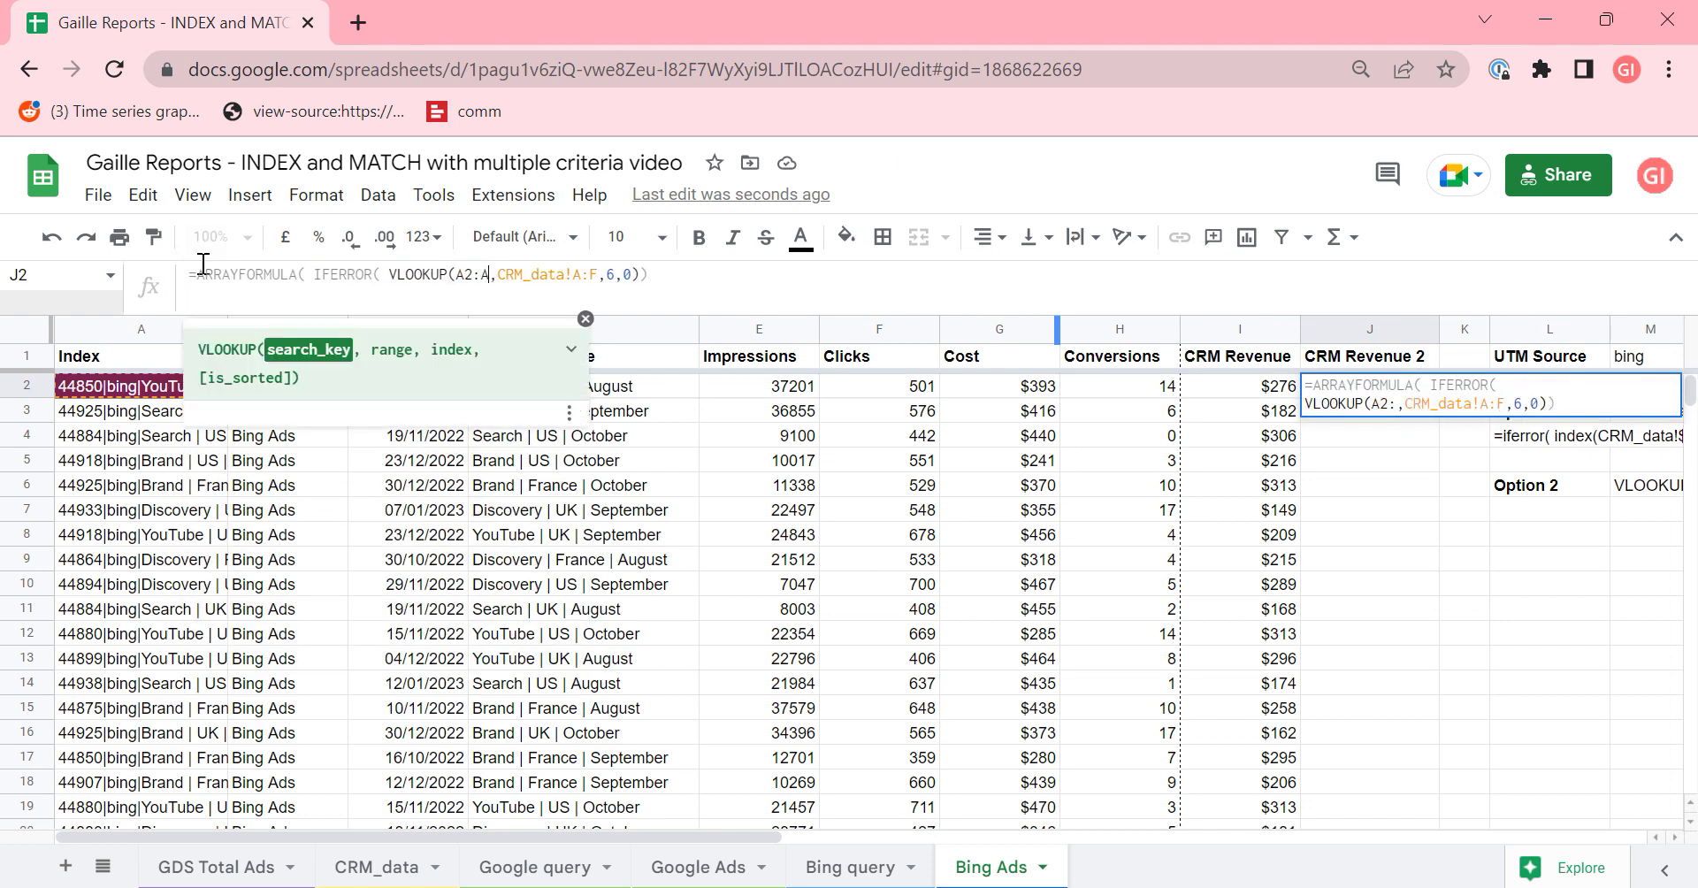
- Make the column references in the J2 formula absolute as $A2:$A and CRM_data!$A:$F, and commit the formula
{"action": "key", "text": "Right"}
{"action": "key", "text": "Right"}
{"action": "key", "text": "Right"}
{"action": "key", "text": "Right"}
{"action": "key", "text": "Right"}
{"action": "key", "text": "Right"}
{"action": "key", "text": "Right"}
{"action": "key", "text": "Right"}
{"action": "key", "text": "Right"}
{"action": "key", "text": "Right"}
{"action": "key", "text": "Right"}
{"action": "key", "text": "Right"}
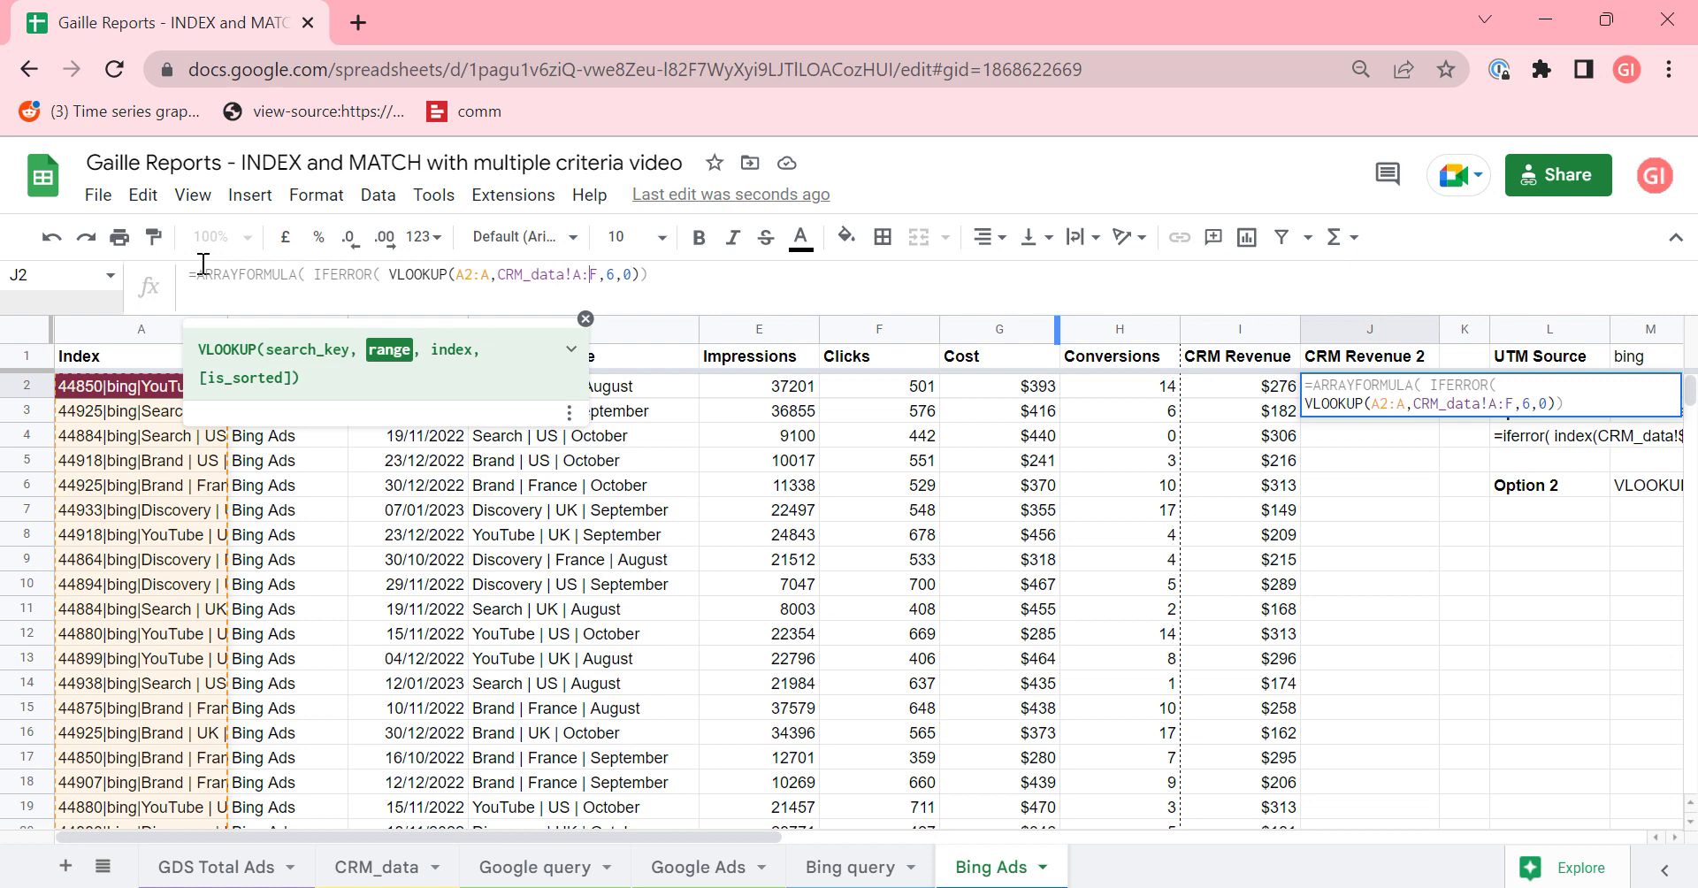
{"action": "key", "text": "F4"}
{"action": "key", "text": "F4"}
{"action": "key", "text": "F4"}
{"action": "key", "text": "F4"}
{"action": "key", "text": "Return"}
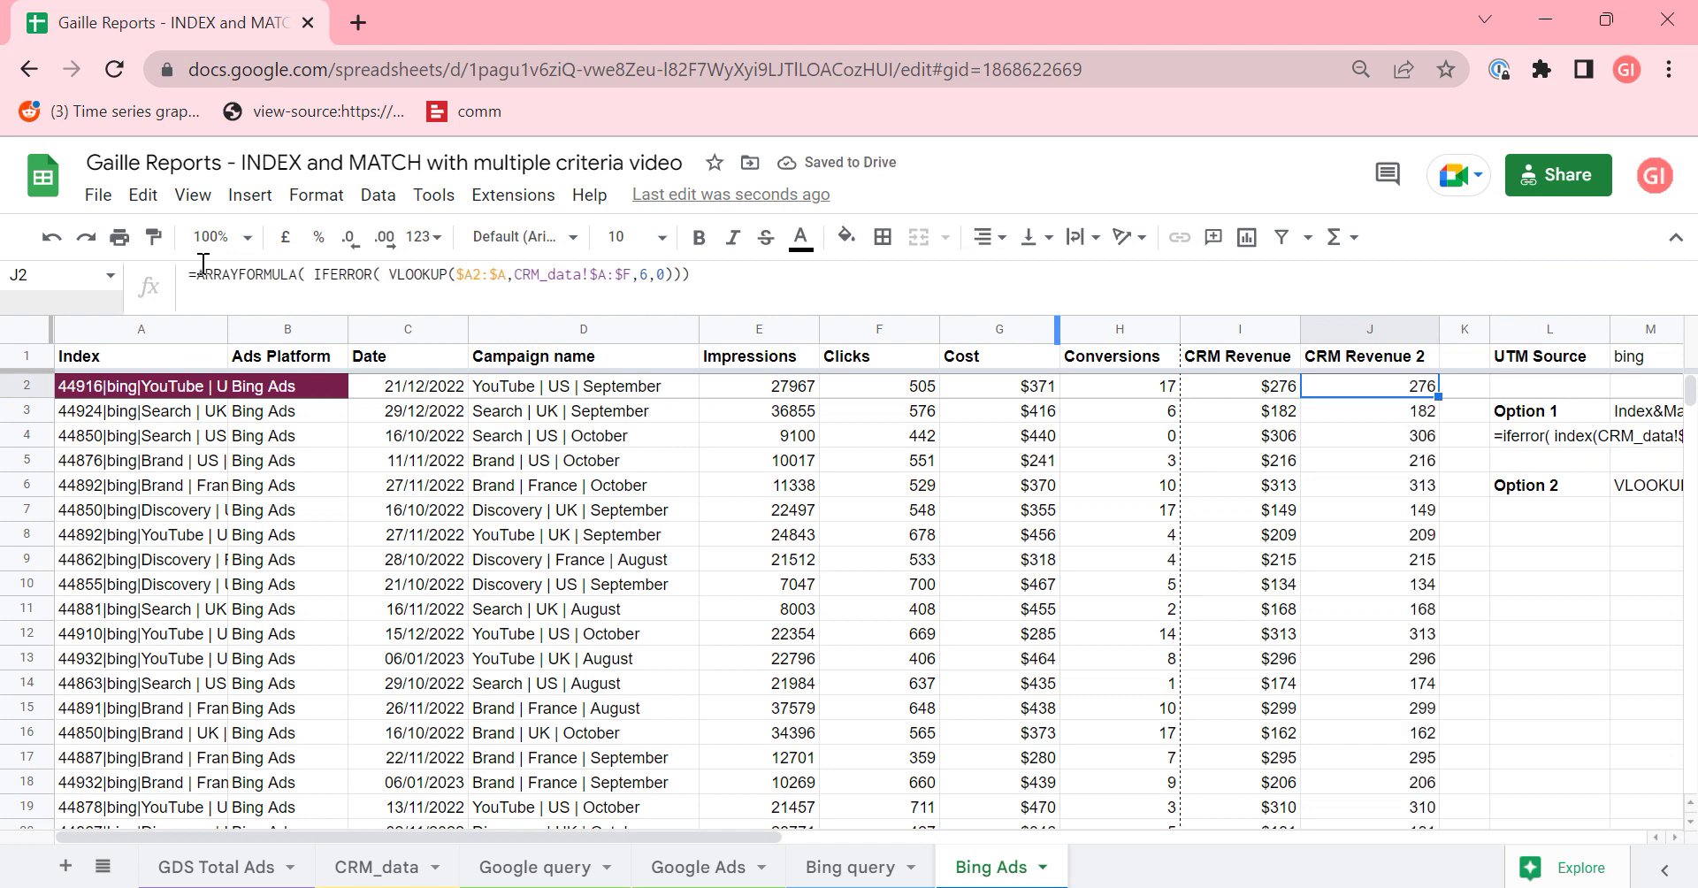
- Copy the CRM Revenue column's formatting to the CRM Revenue 2 column, widen column J slightly and select J2
{"action": "left_click", "coordinate": [1207, 329]}
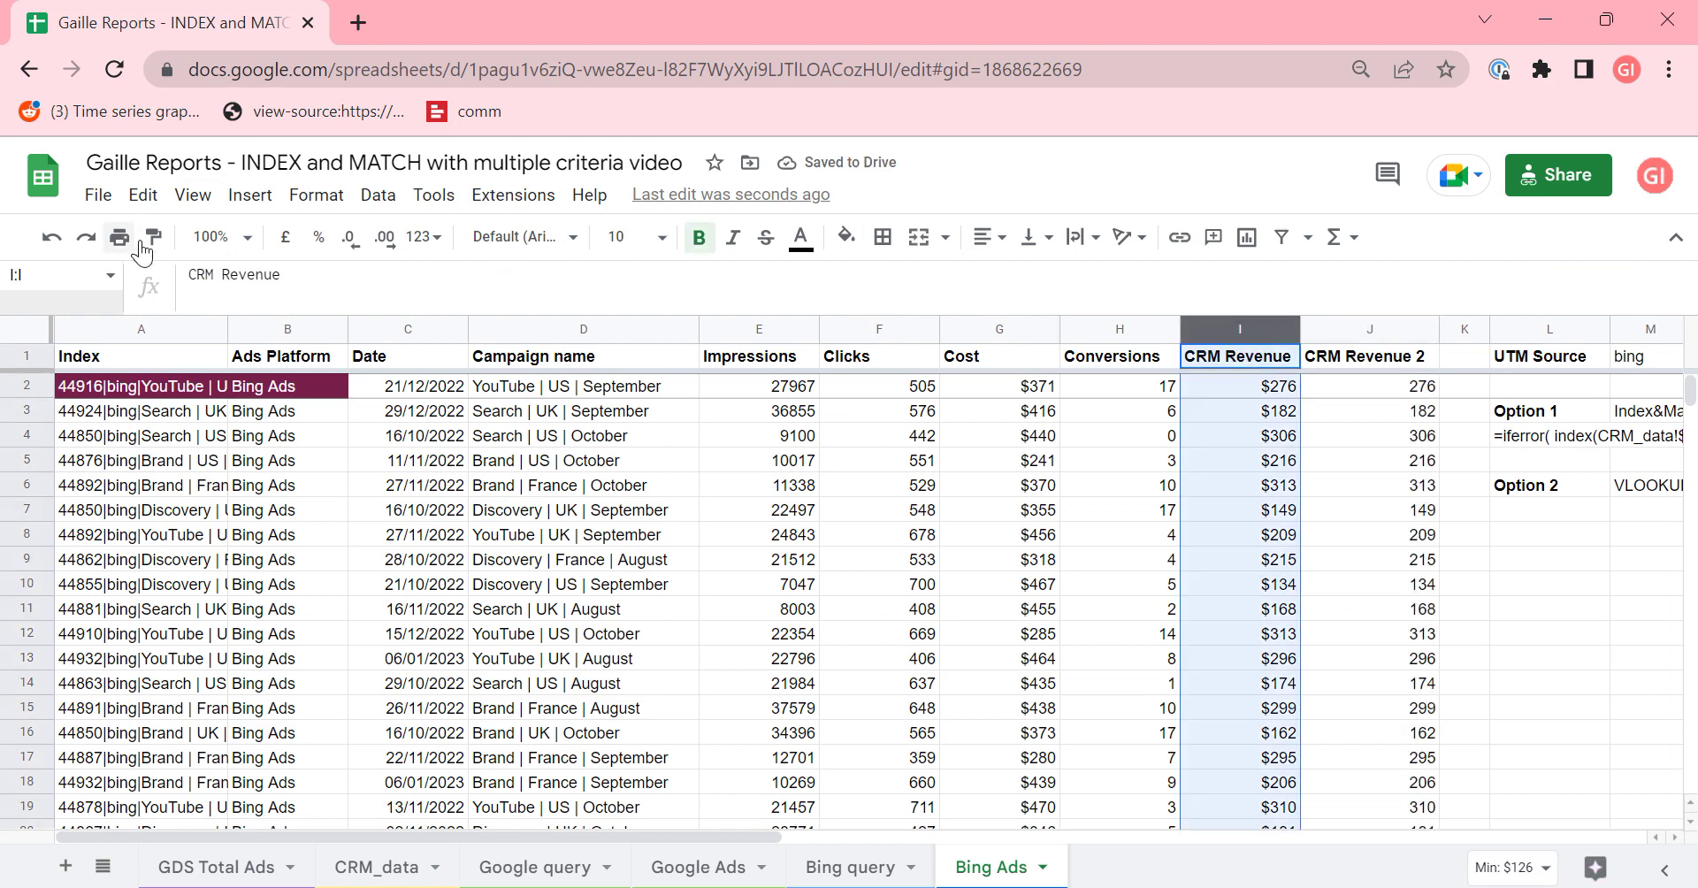
{"action": "key", "text": "ctrl+c"}
{"action": "left_click", "coordinate": [1370, 329]}
{"action": "key", "text": "ctrl+alt+v"}
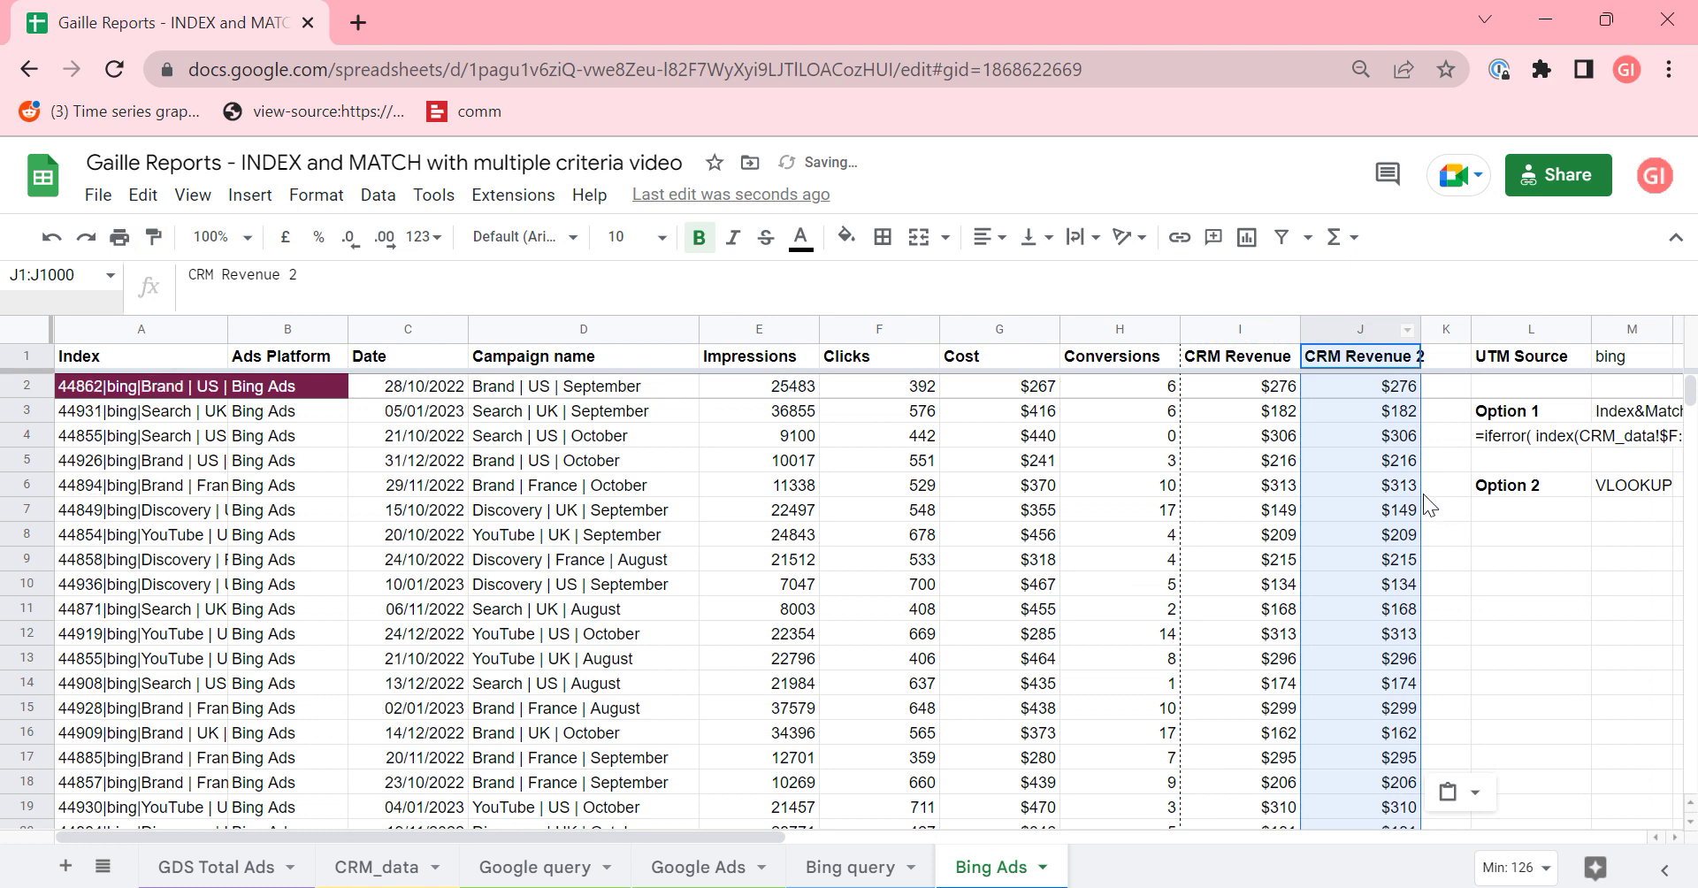
{"action": "left_click", "coordinate": [1404, 485]}
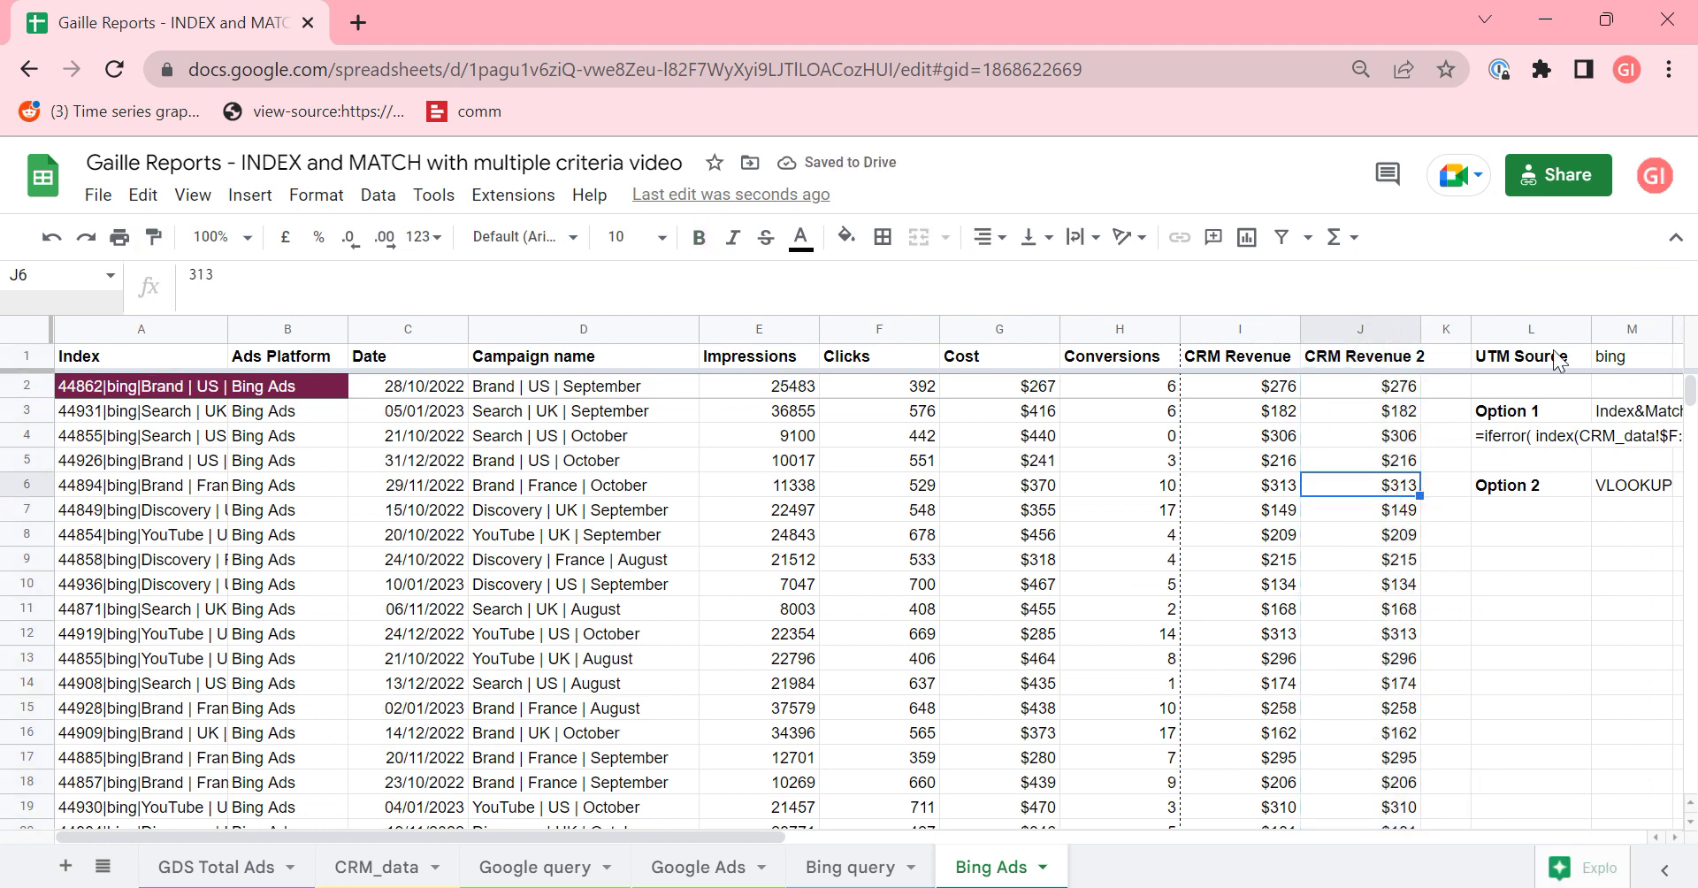
{"action": "left_click_drag", "start_coordinate": [1422, 321], "coordinate": [1437, 321]}
{"action": "left_click", "coordinate": [1413, 385]}
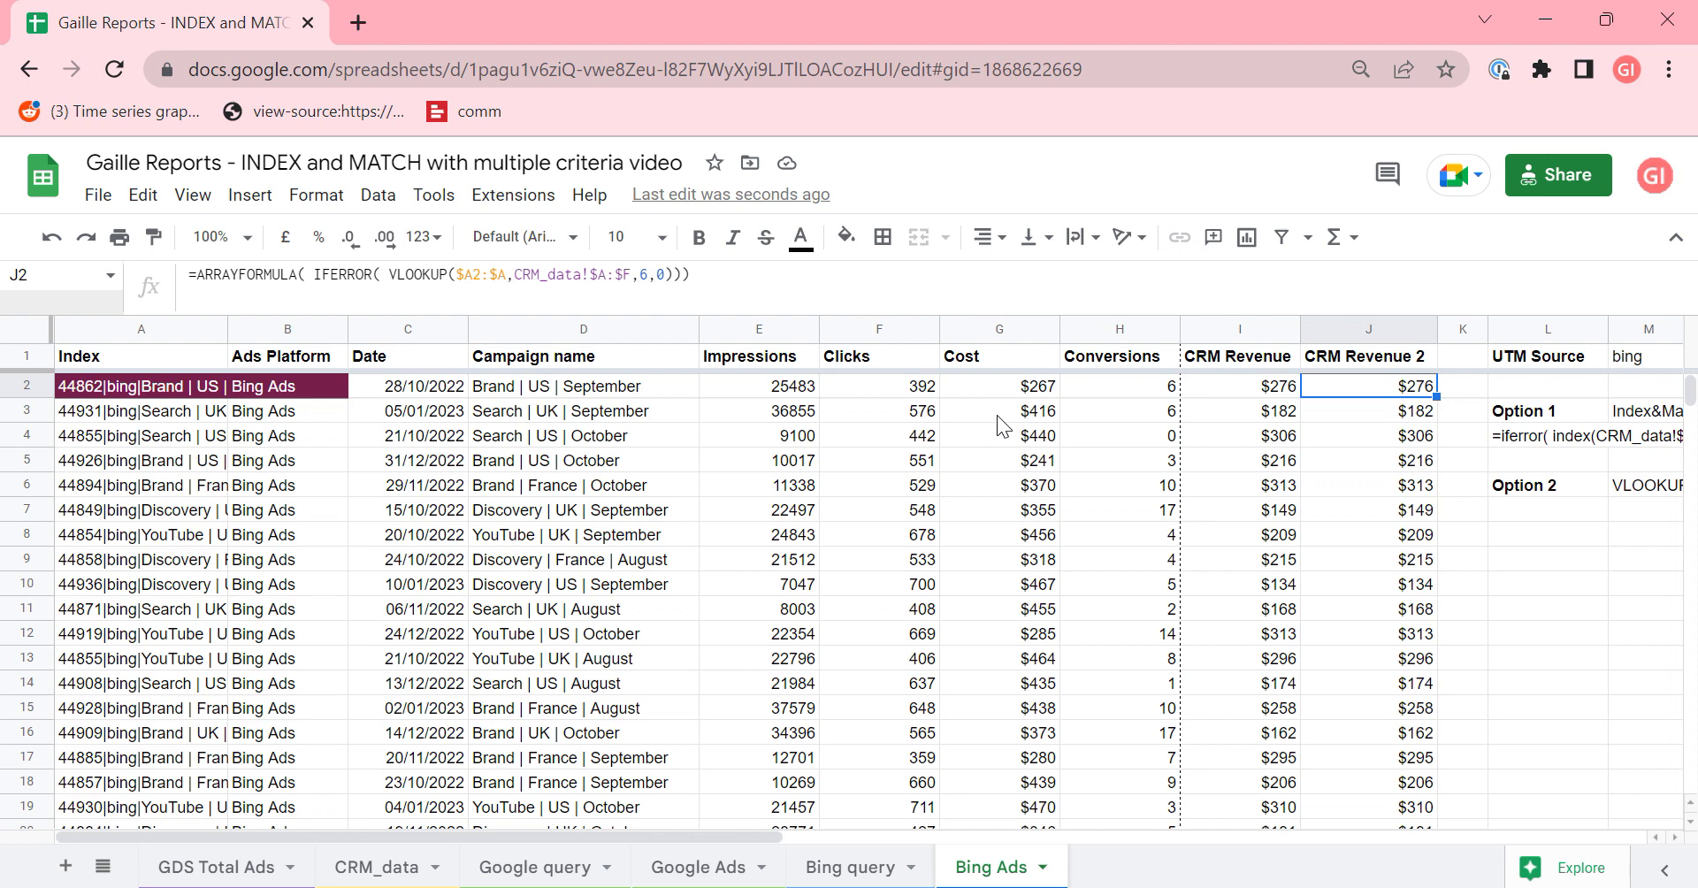
- Compare the CRM Revenue and CRM Revenue 2 values row by row down the Bing Ads sheet
{"action": "left_click", "coordinate": [1258, 395]}
{"action": "scroll", "coordinate": [1249, 503], "scroll_direction": "down", "scroll_amount": 10}
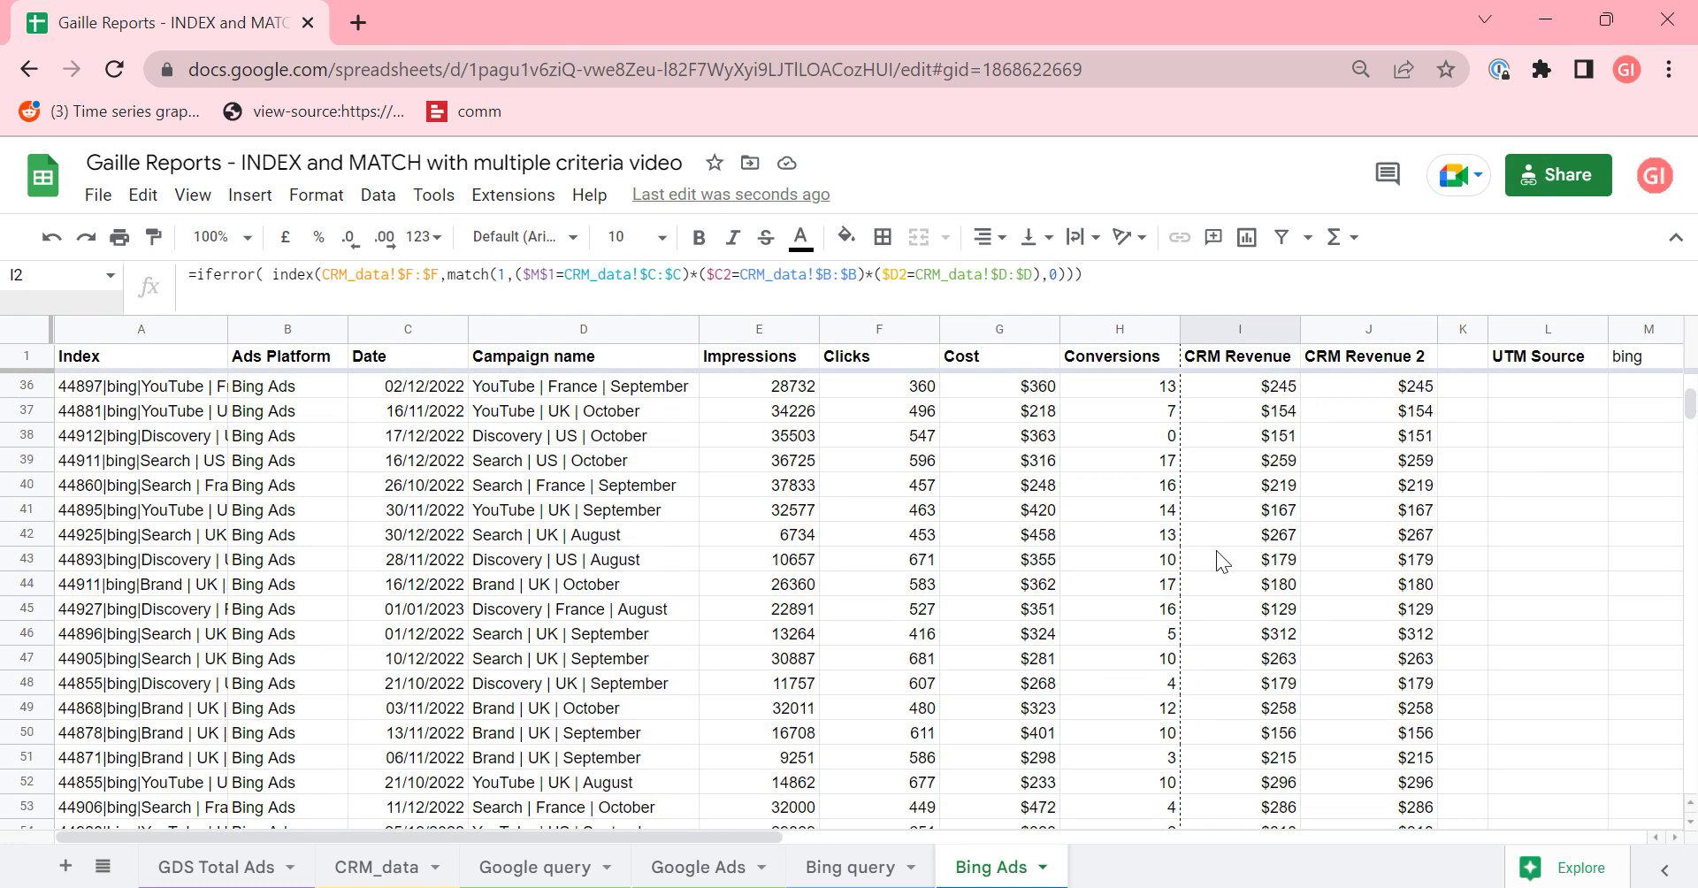
{"action": "left_click", "coordinate": [1296, 594]}
{"action": "scroll", "coordinate": [1274, 591], "scroll_direction": "down", "scroll_amount": 20}
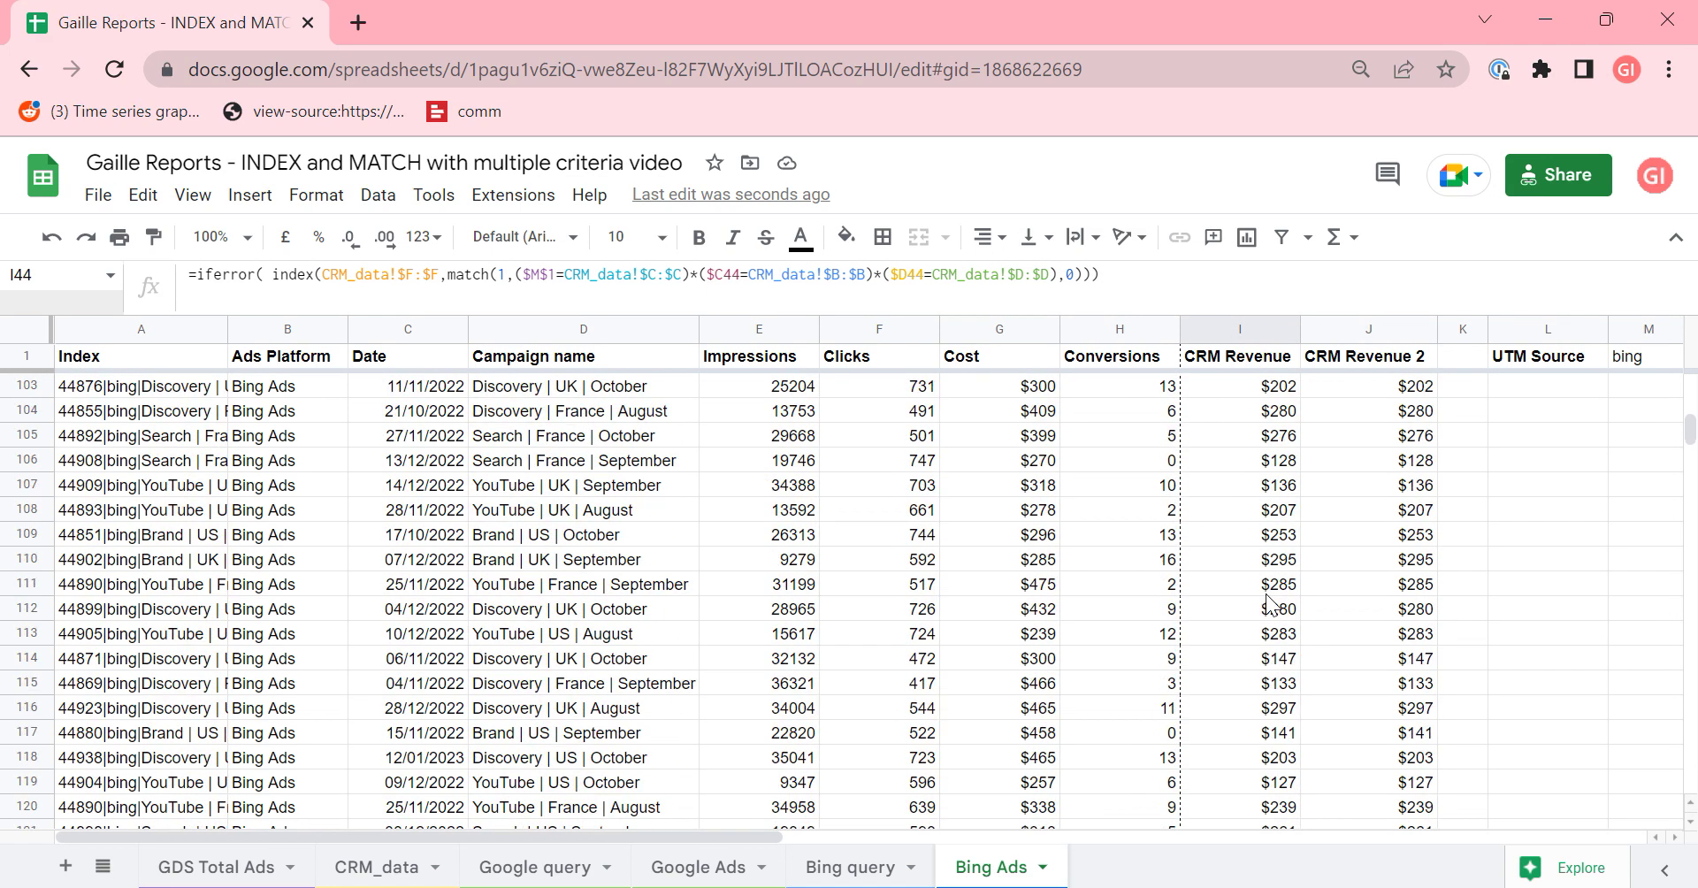
{"action": "scroll", "coordinate": [1266, 588], "scroll_direction": "down", "scroll_amount": 1}
{"action": "scroll", "coordinate": [1265, 591], "scroll_direction": "down", "scroll_amount": 8}
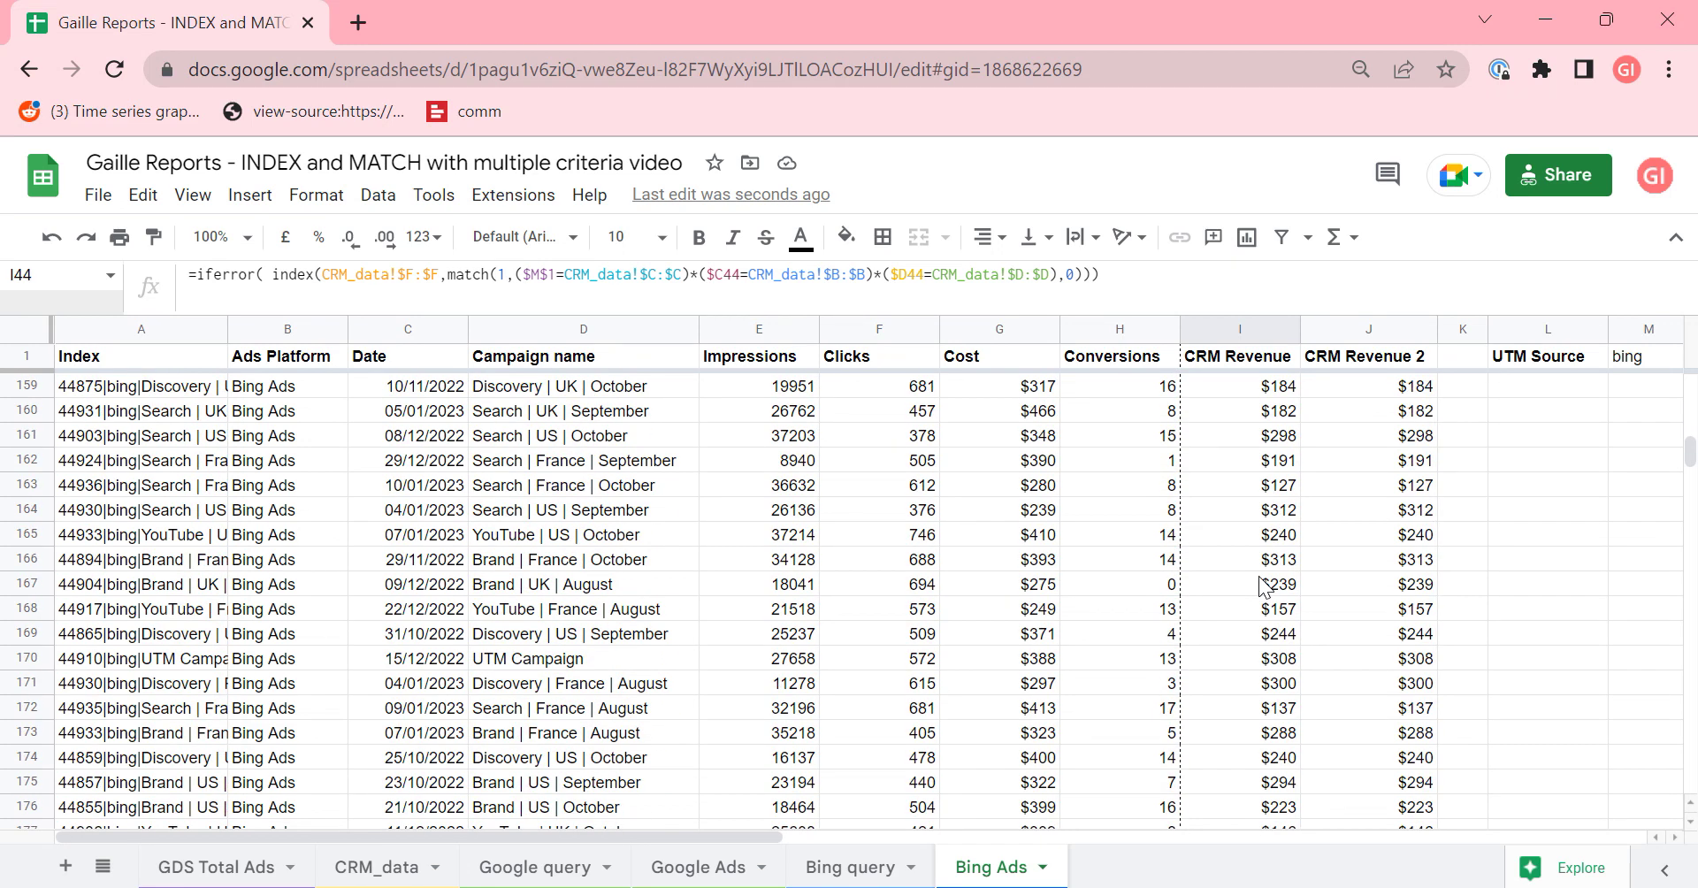
{"action": "left_click", "coordinate": [1273, 362]}
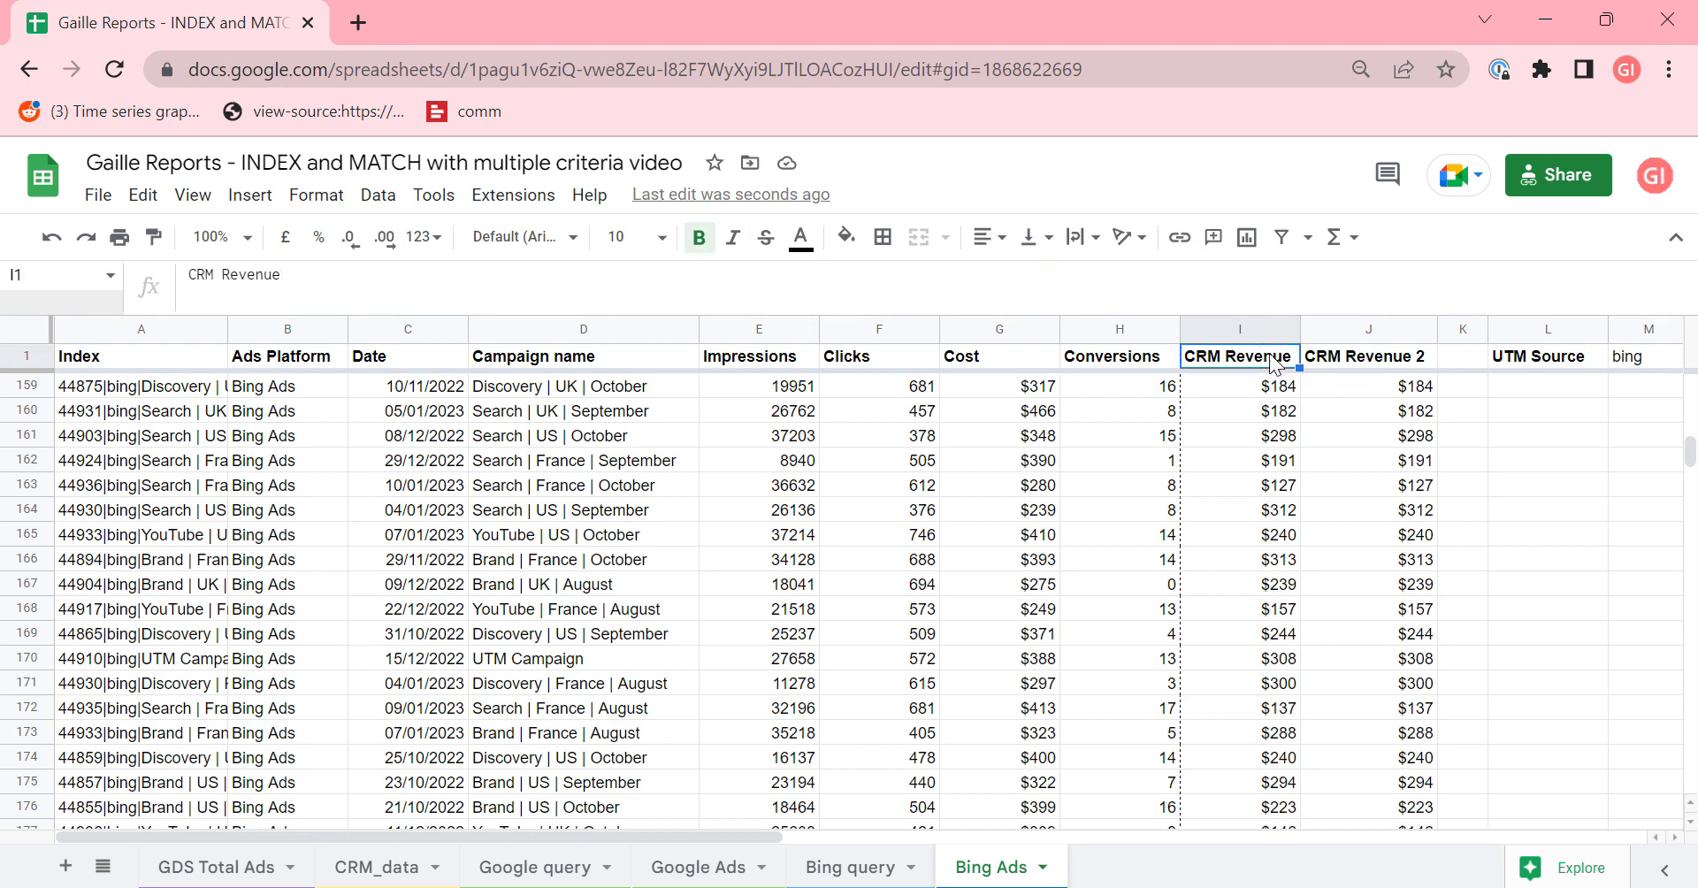
{"action": "key", "text": "Down"}
{"action": "left_click", "coordinate": [1274, 363]}
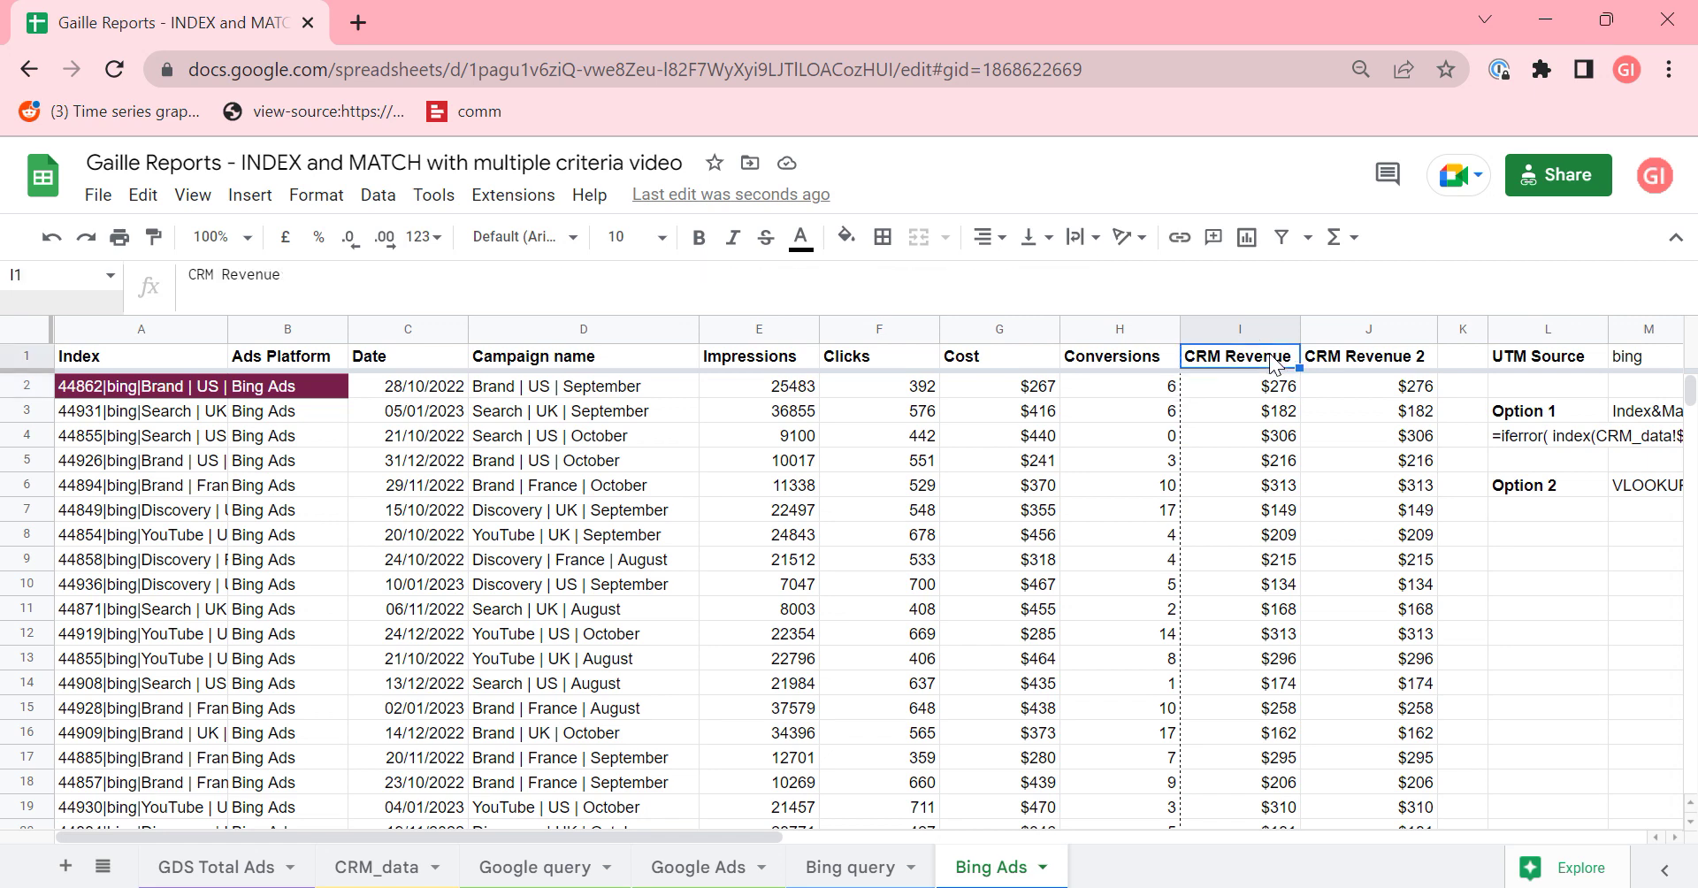
- Give cell J2 under CRM Revenue 2 a dark magenta fill and white text to mark the array formula
{"action": "key", "text": "Right"}
{"action": "key", "text": "Down"}
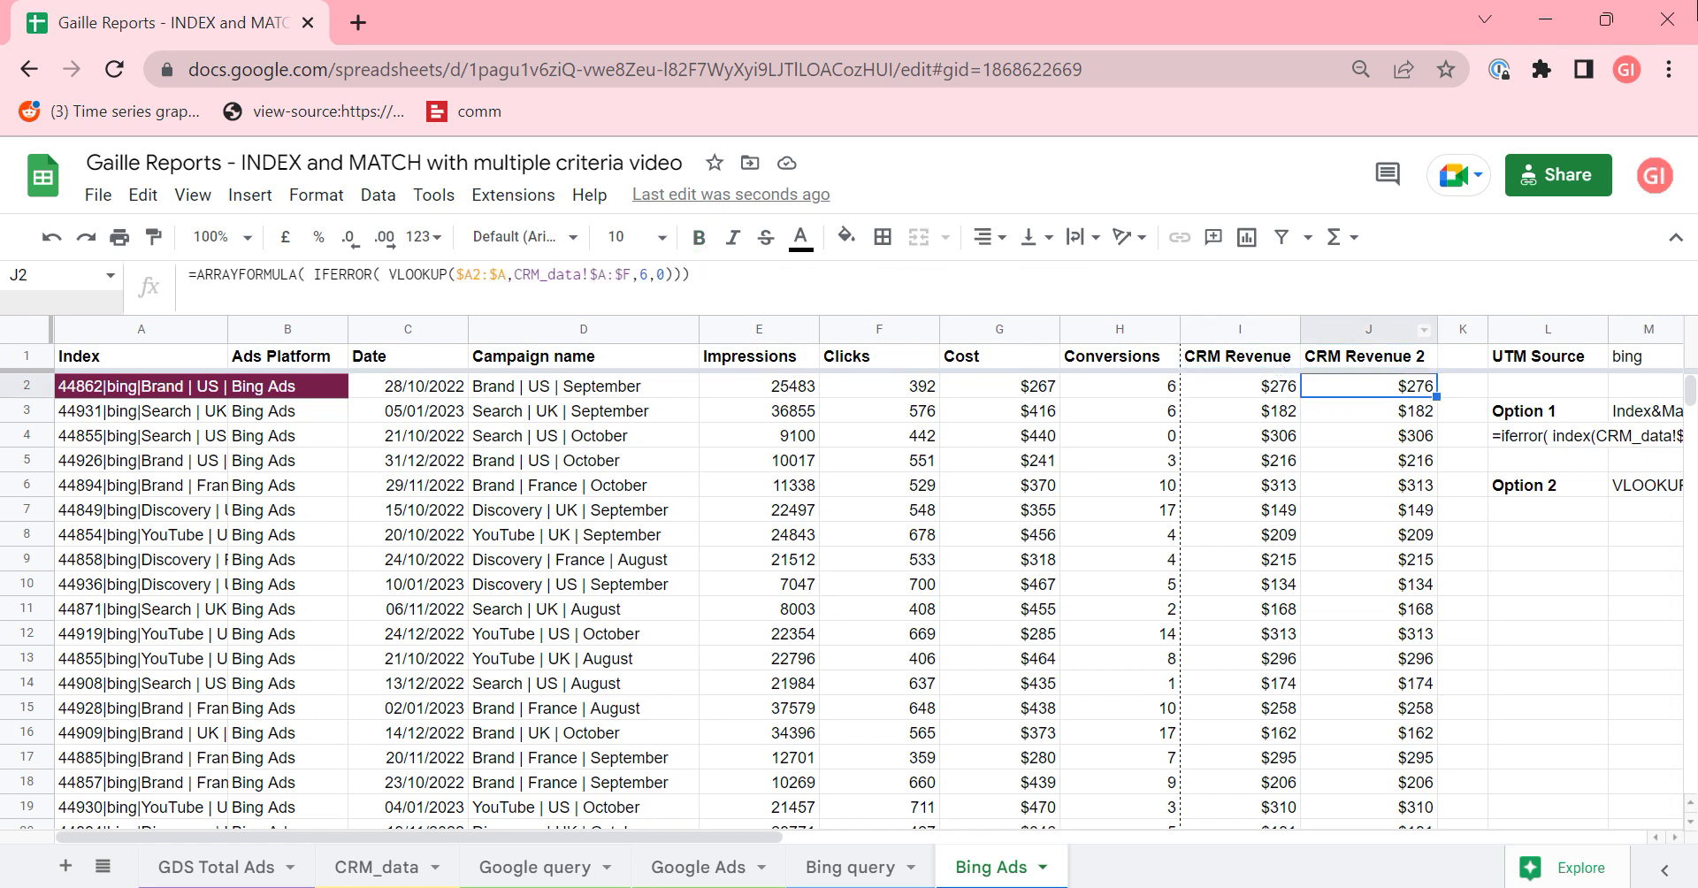
{"action": "left_click", "coordinate": [846, 236]}
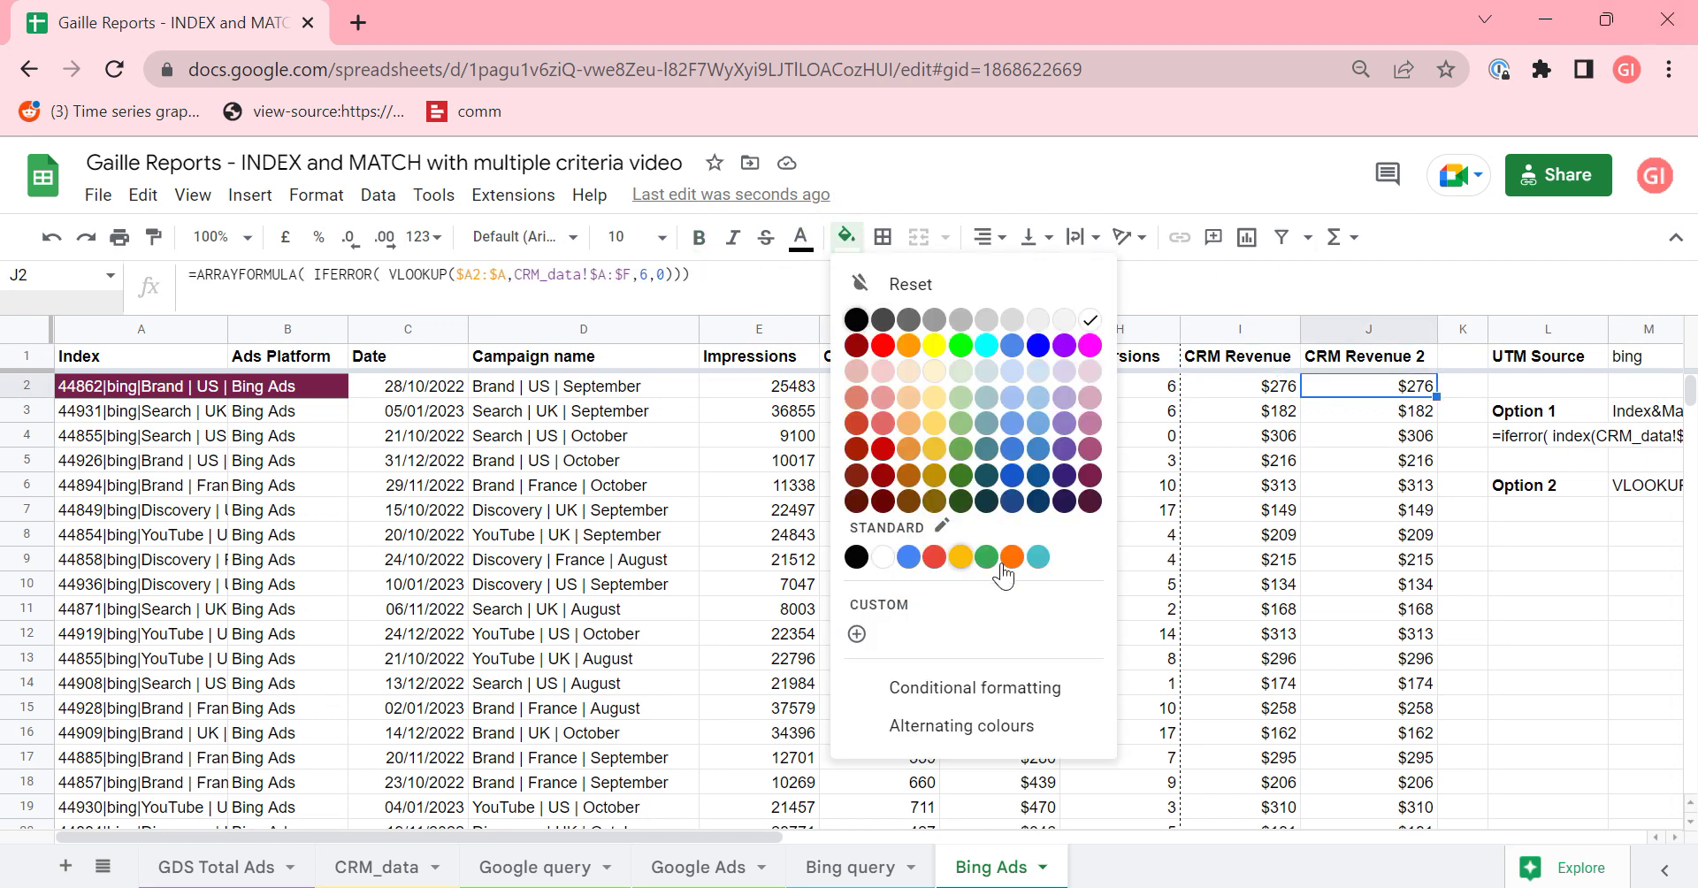
{"action": "left_click", "coordinate": [1101, 464]}
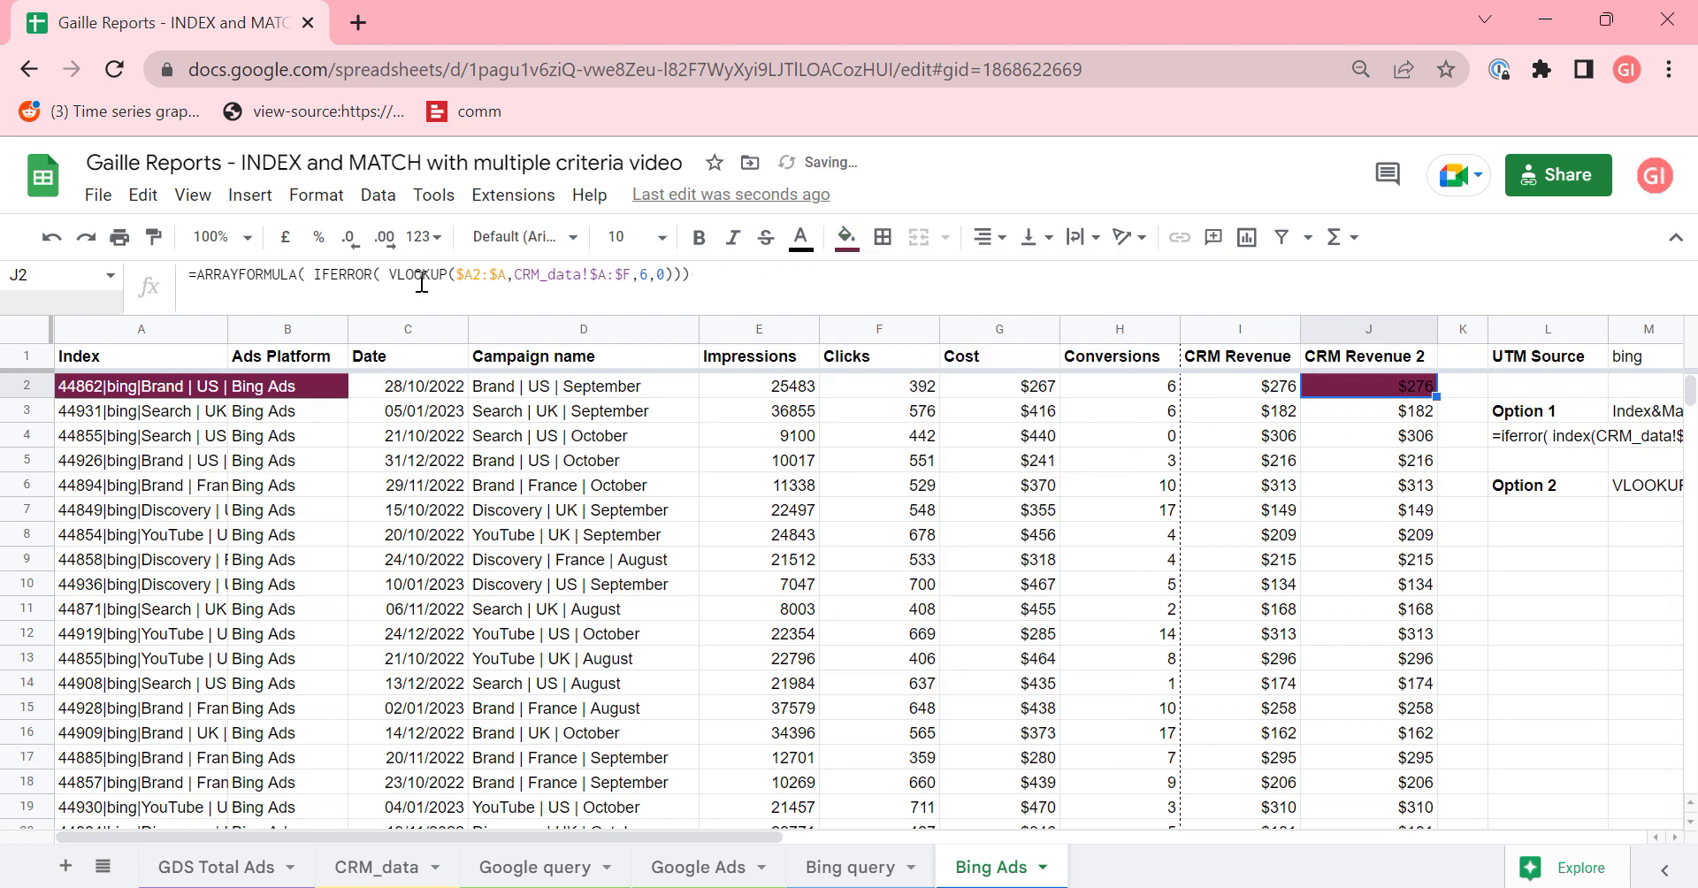
{"action": "left_click", "coordinate": [797, 243]}
{"action": "left_click", "coordinate": [1044, 320]}
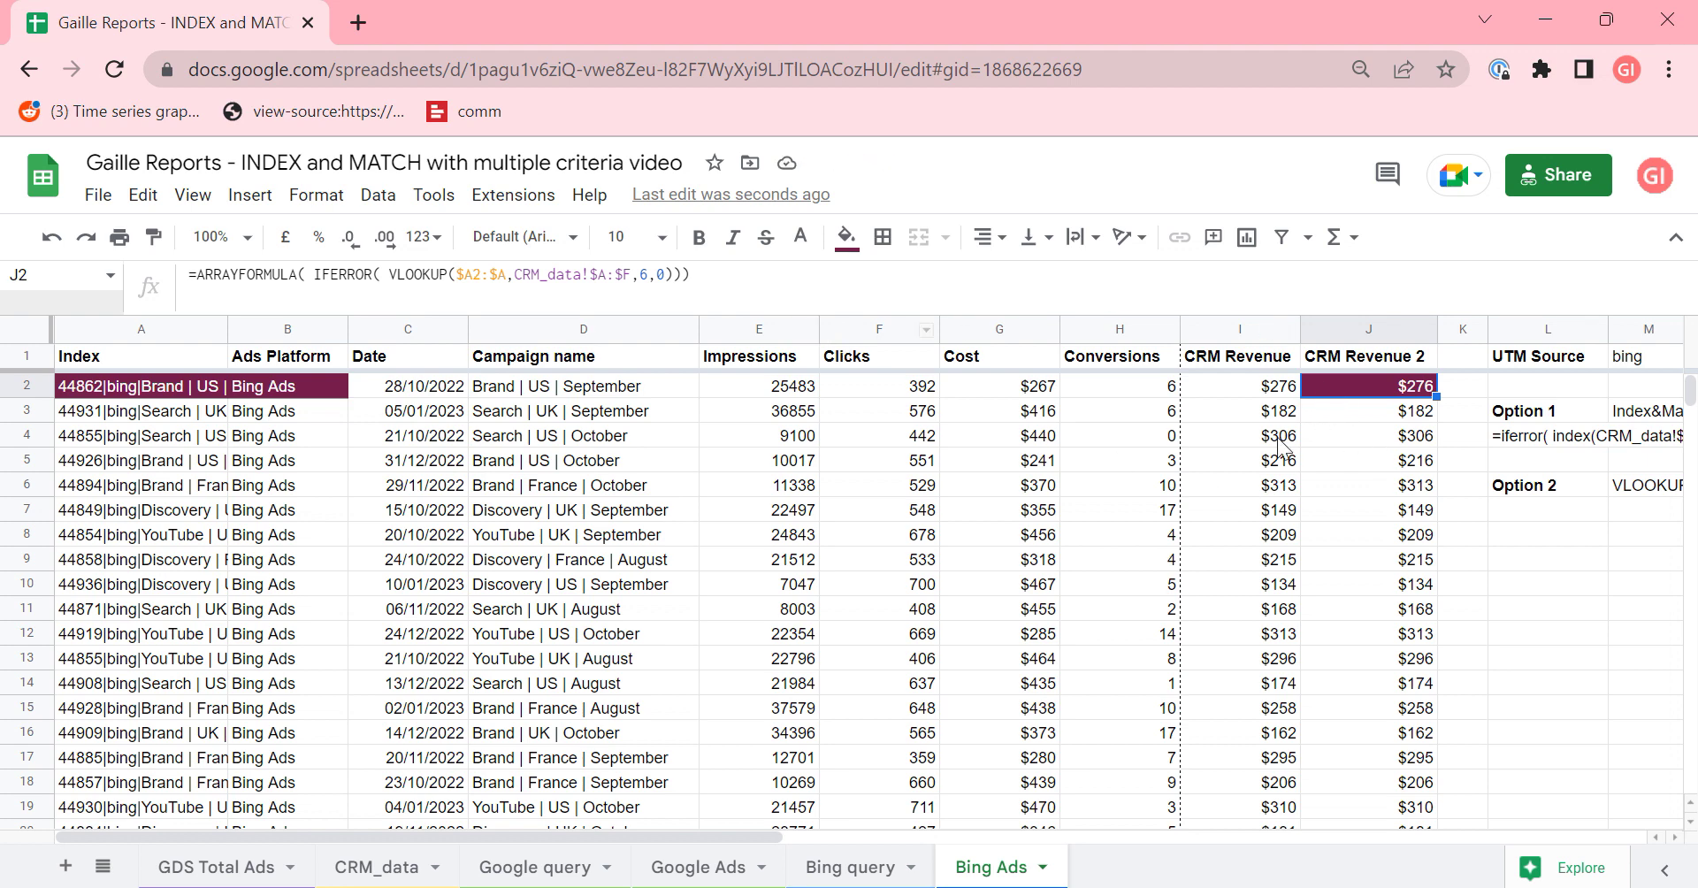
- Copy the ARRAYFORMULA VLOOKUP formula from J2 and store it as plain text in L7 under Option 2
{"action": "triple_click", "coordinate": [819, 281]}
{"action": "key", "text": "ctrl+c"}
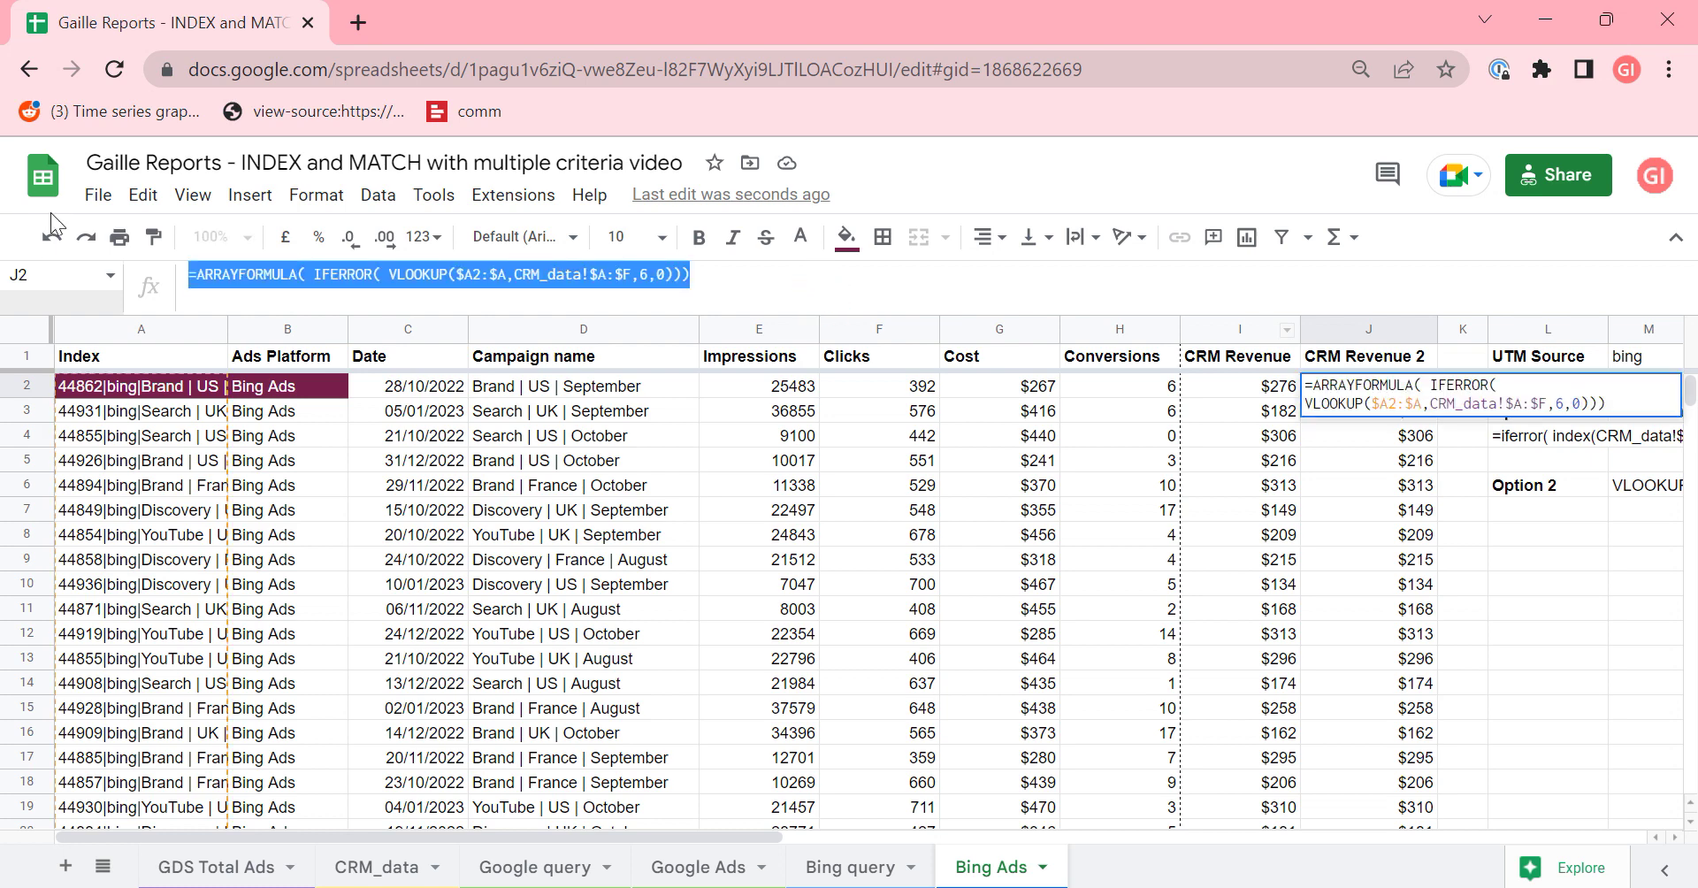
{"action": "key", "text": "Escape"}
{"action": "left_click", "coordinate": [1554, 507]}
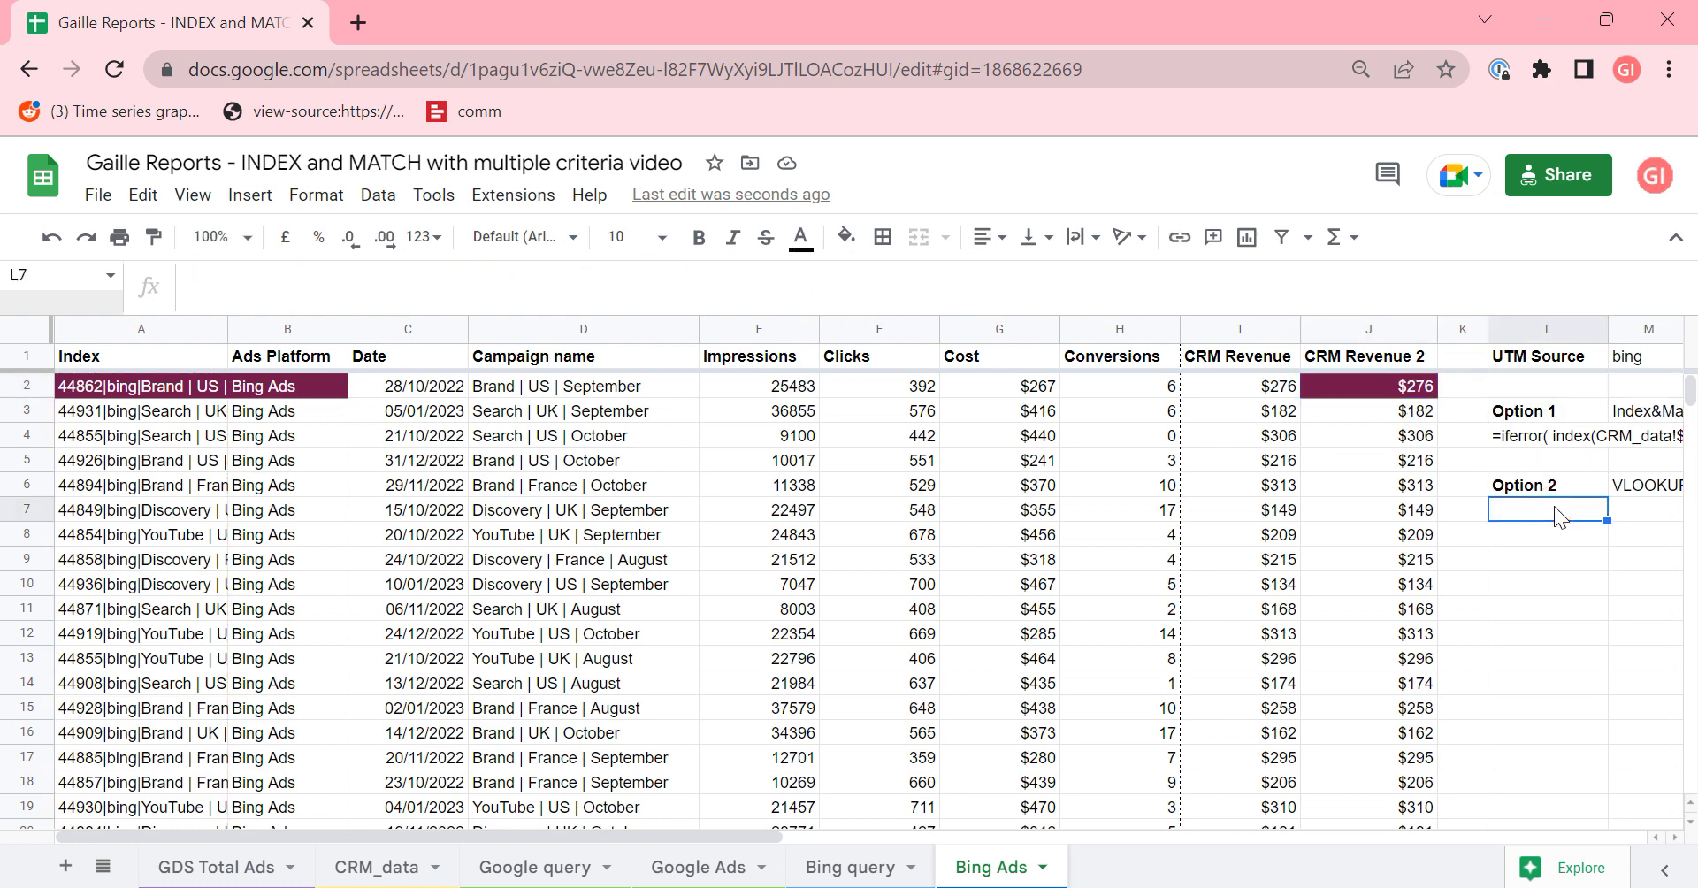
{"action": "type", "text": "'"}
{"action": "key", "text": "ctrl+v"}
{"action": "key", "text": "Return"}
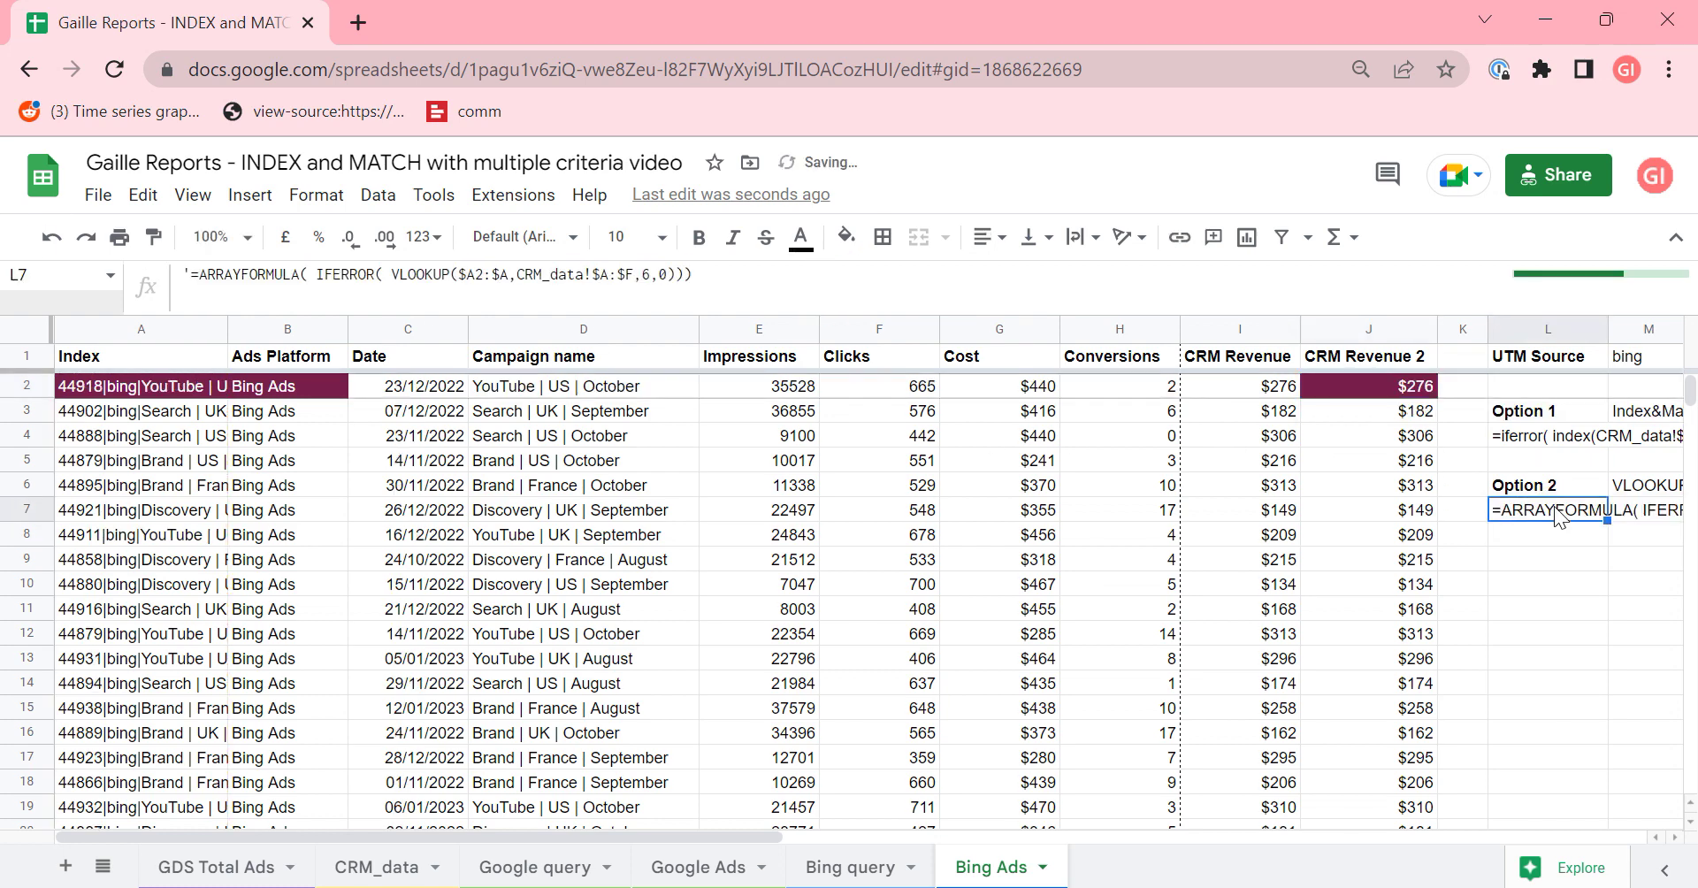
- Examine the full formula notes for Option 1 and Option 2 in column L, finishing on L7
{"action": "left_click", "coordinate": [1546, 537]}
{"action": "key", "text": "Right"}
{"action": "key", "text": "Right"}
{"action": "key", "text": "Right"}
{"action": "key", "text": "Right"}
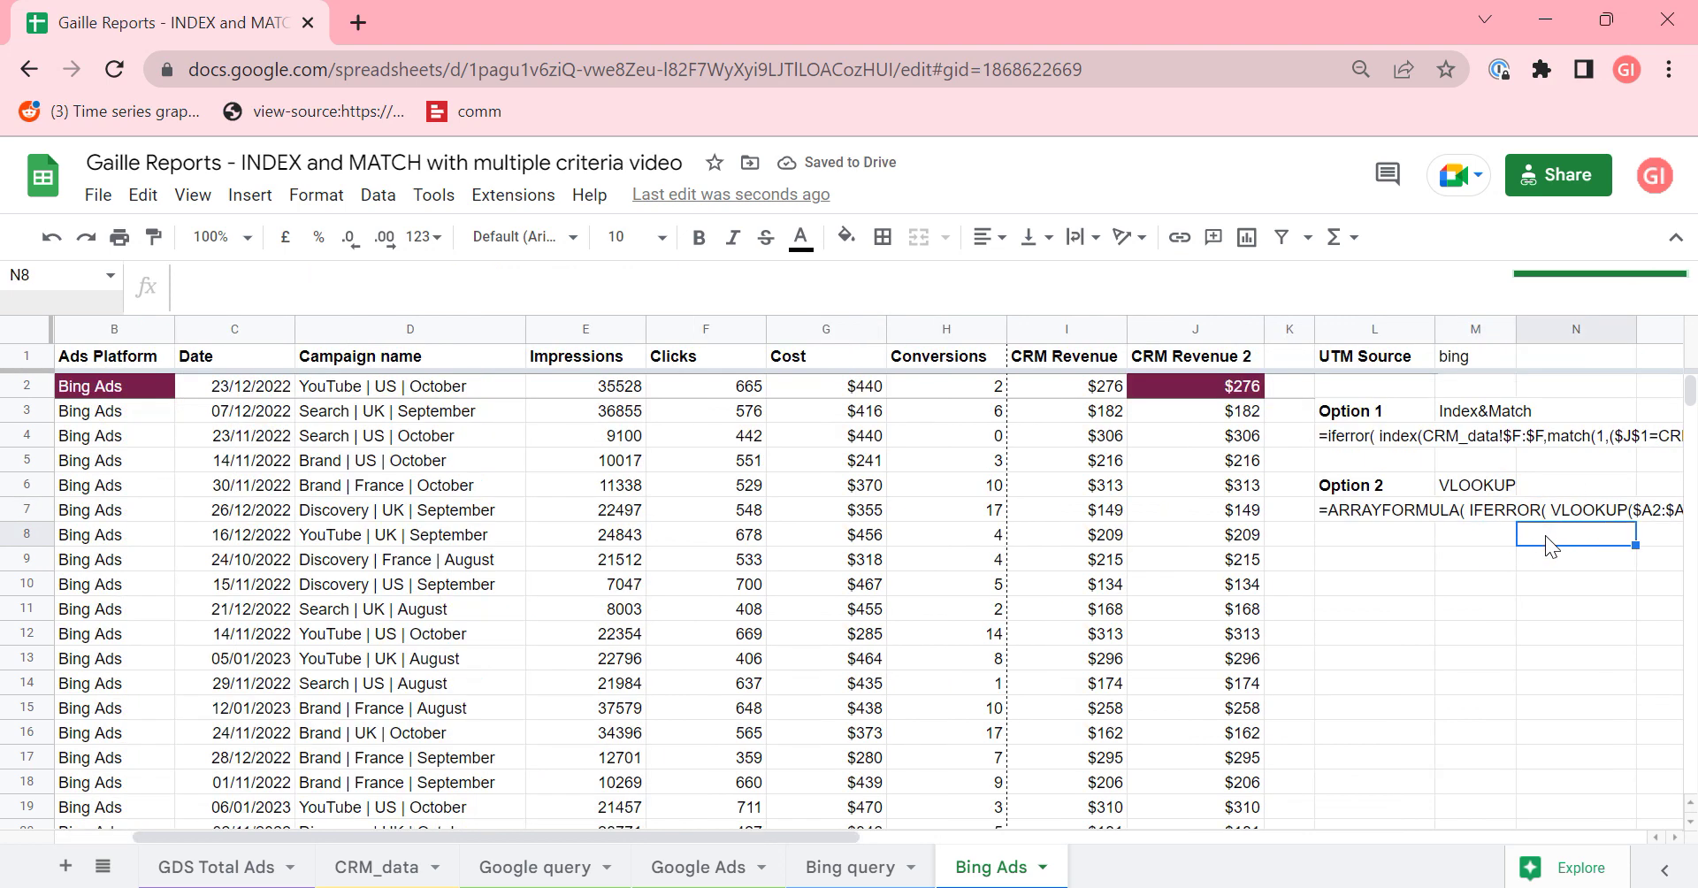
{"action": "key", "text": "Up"}
{"action": "key", "text": "Up"}
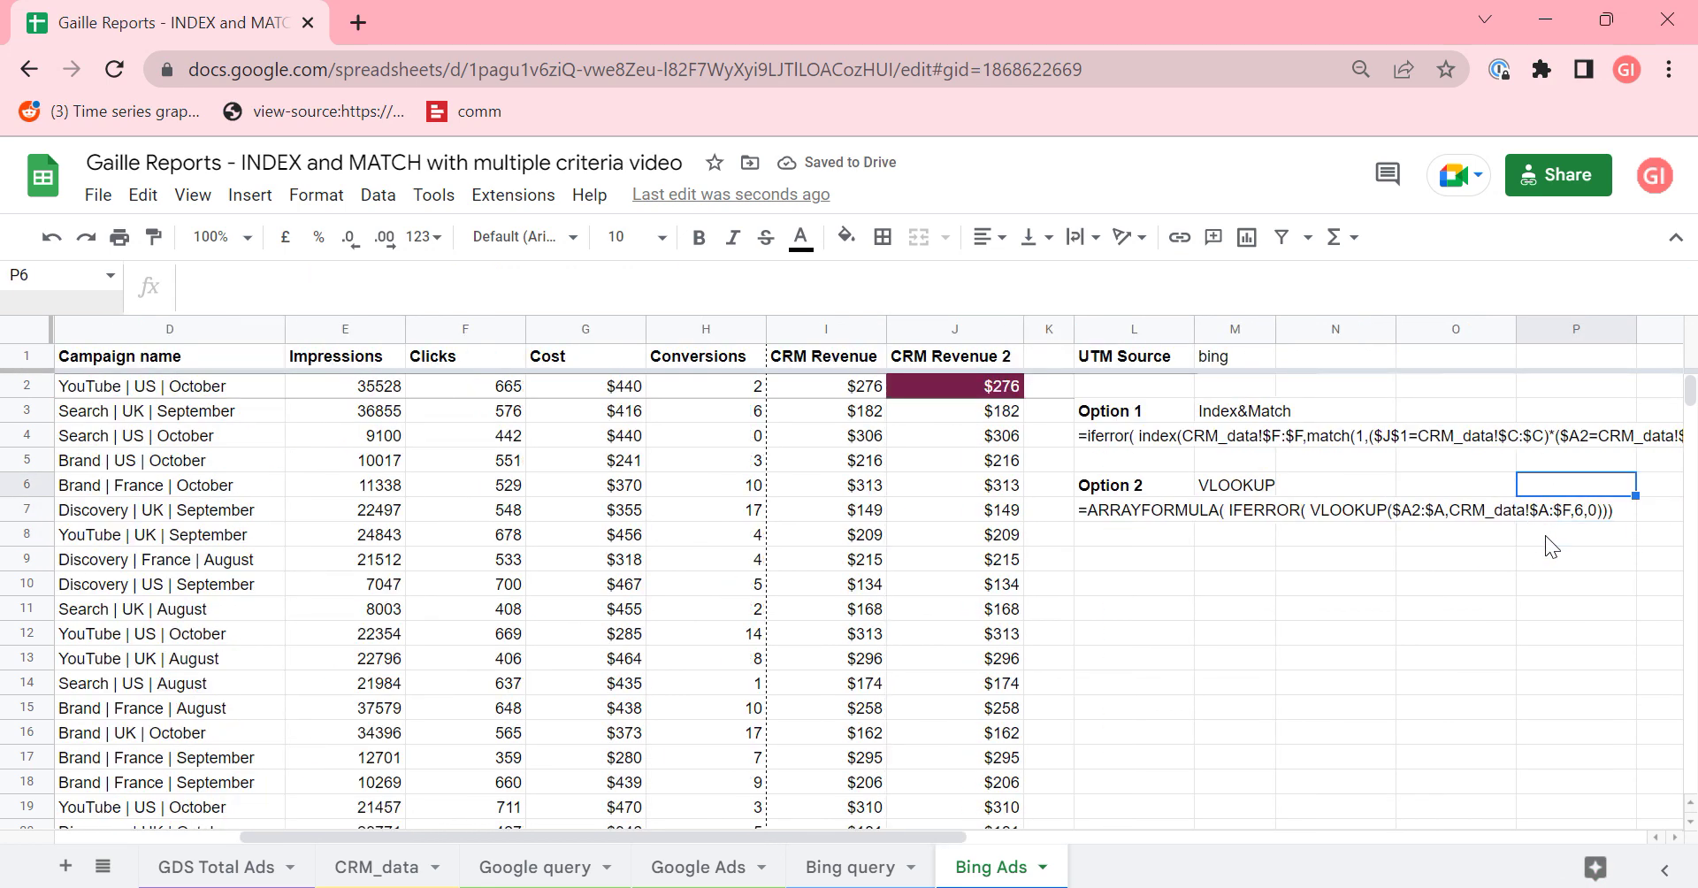
{"action": "key", "text": "Left"}
{"action": "key", "text": "Left"}
{"action": "key", "text": "Left"}
{"action": "key", "text": "Left"}
{"action": "key", "text": "Down"}
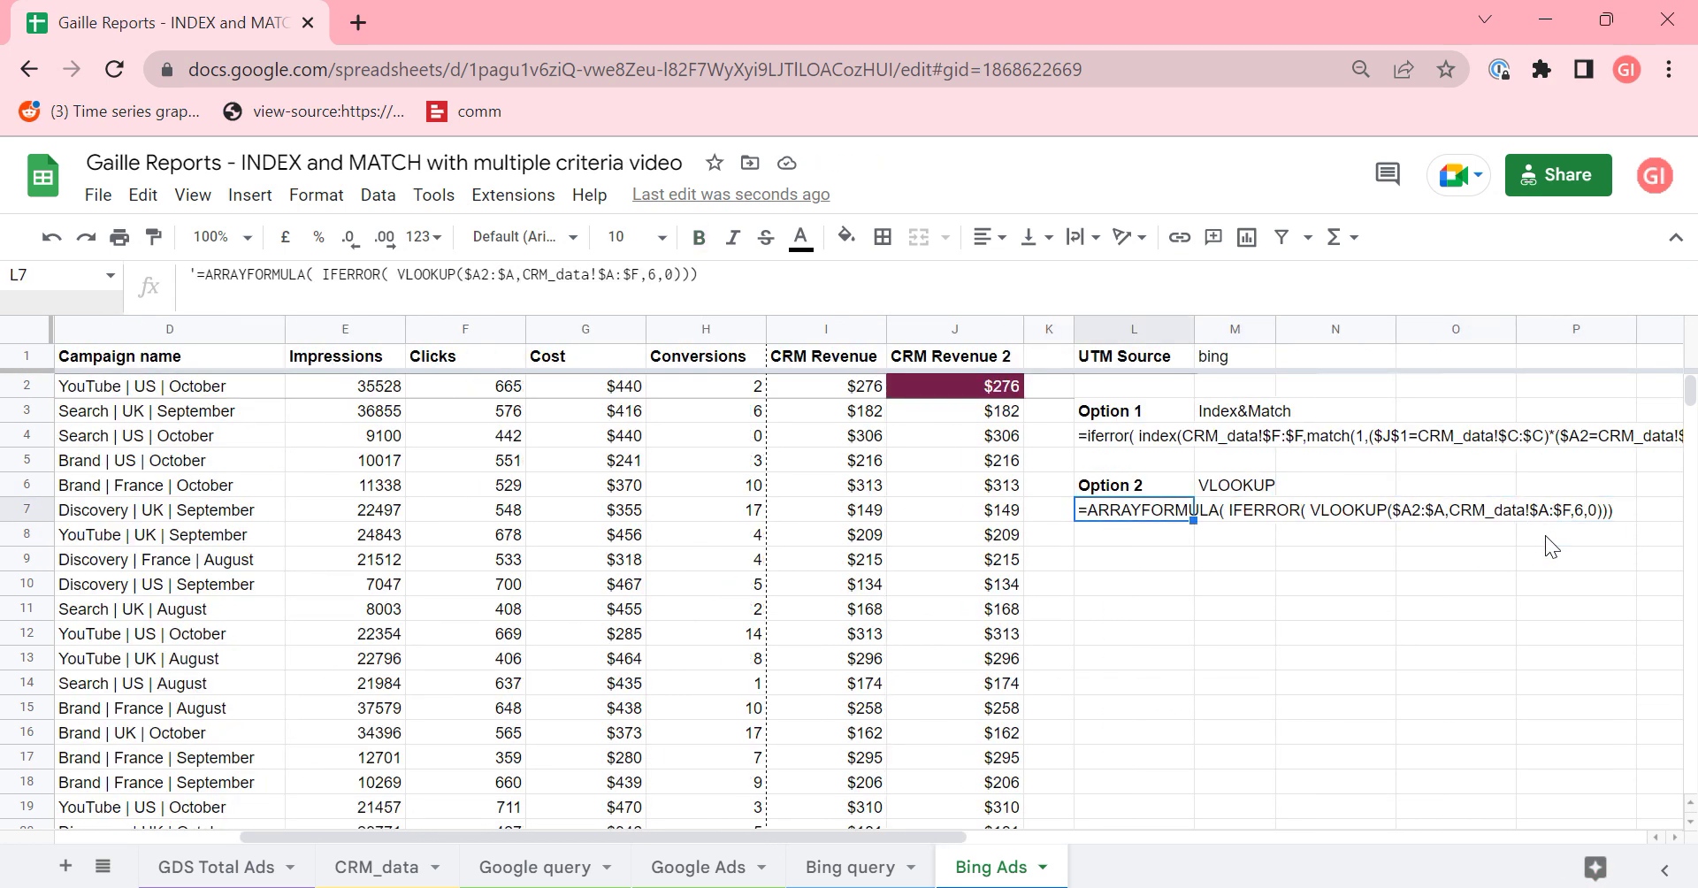
- Review the VLOOKUP label in M6 and the INDEX and MATCH formula in I2
{"action": "key", "text": "Home"}
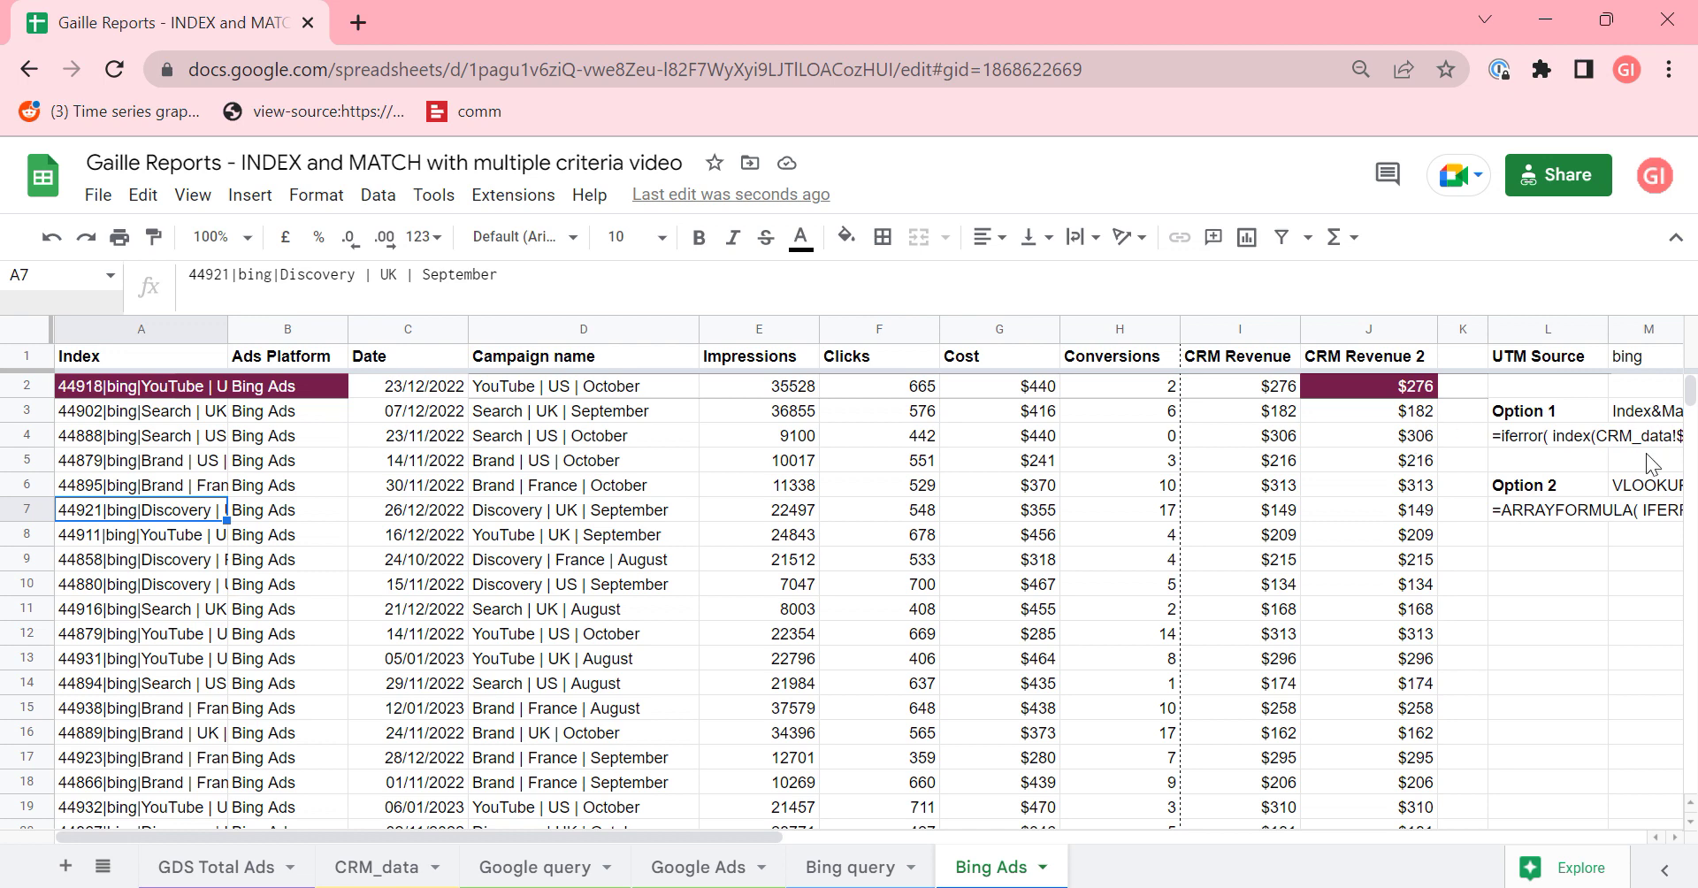
{"action": "left_click", "coordinate": [1648, 491]}
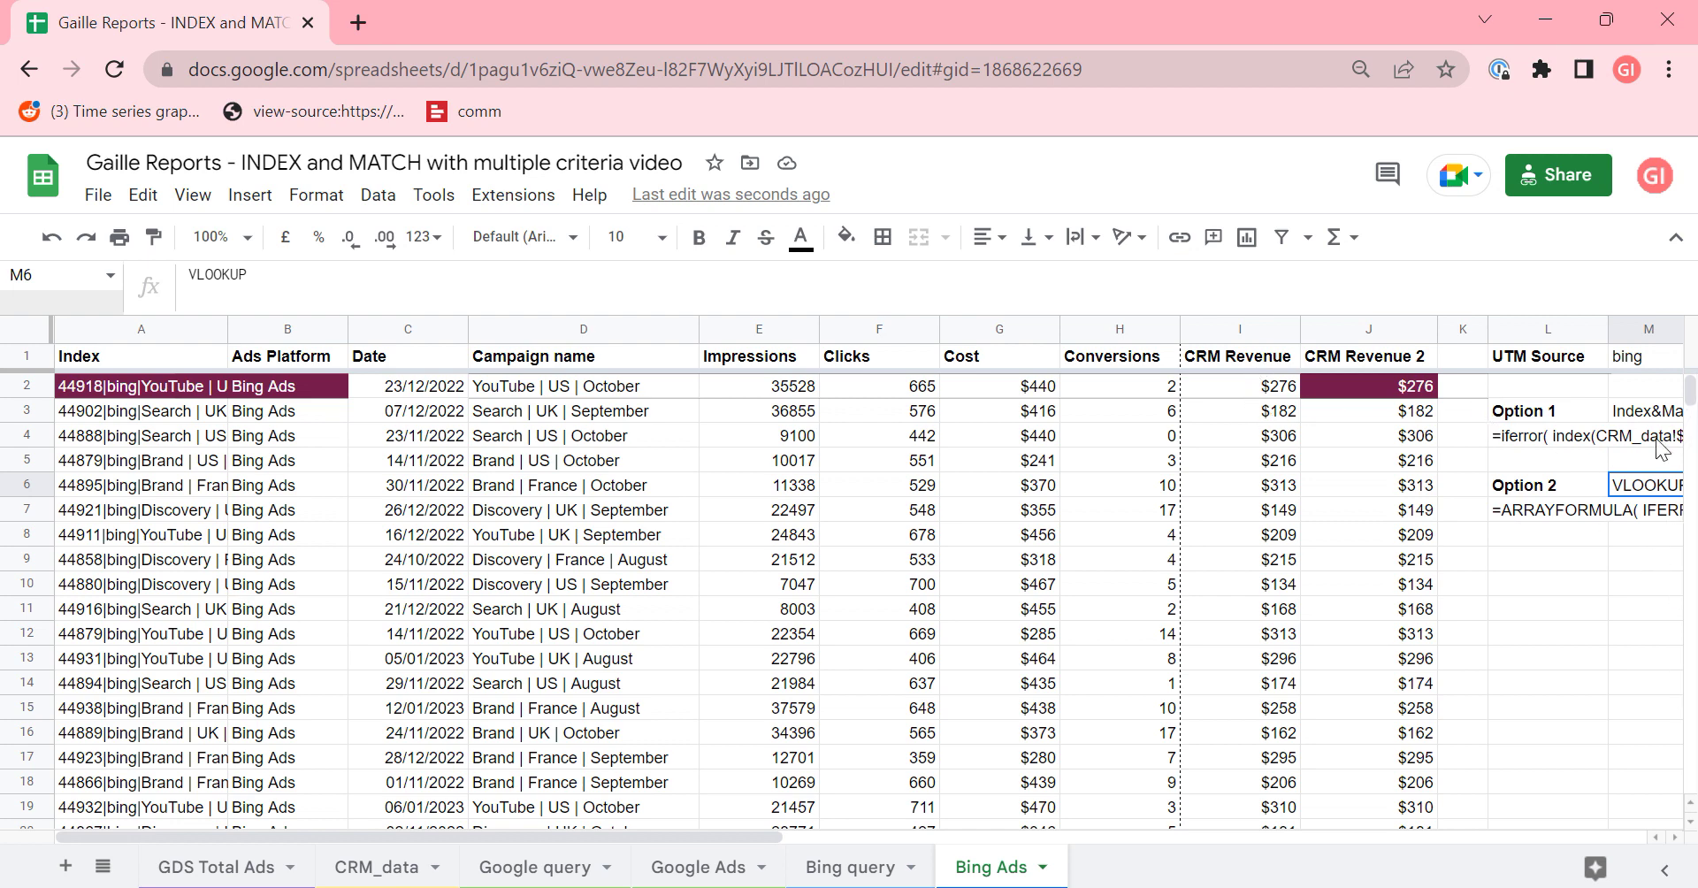
{"action": "left_click", "coordinate": [1191, 382]}
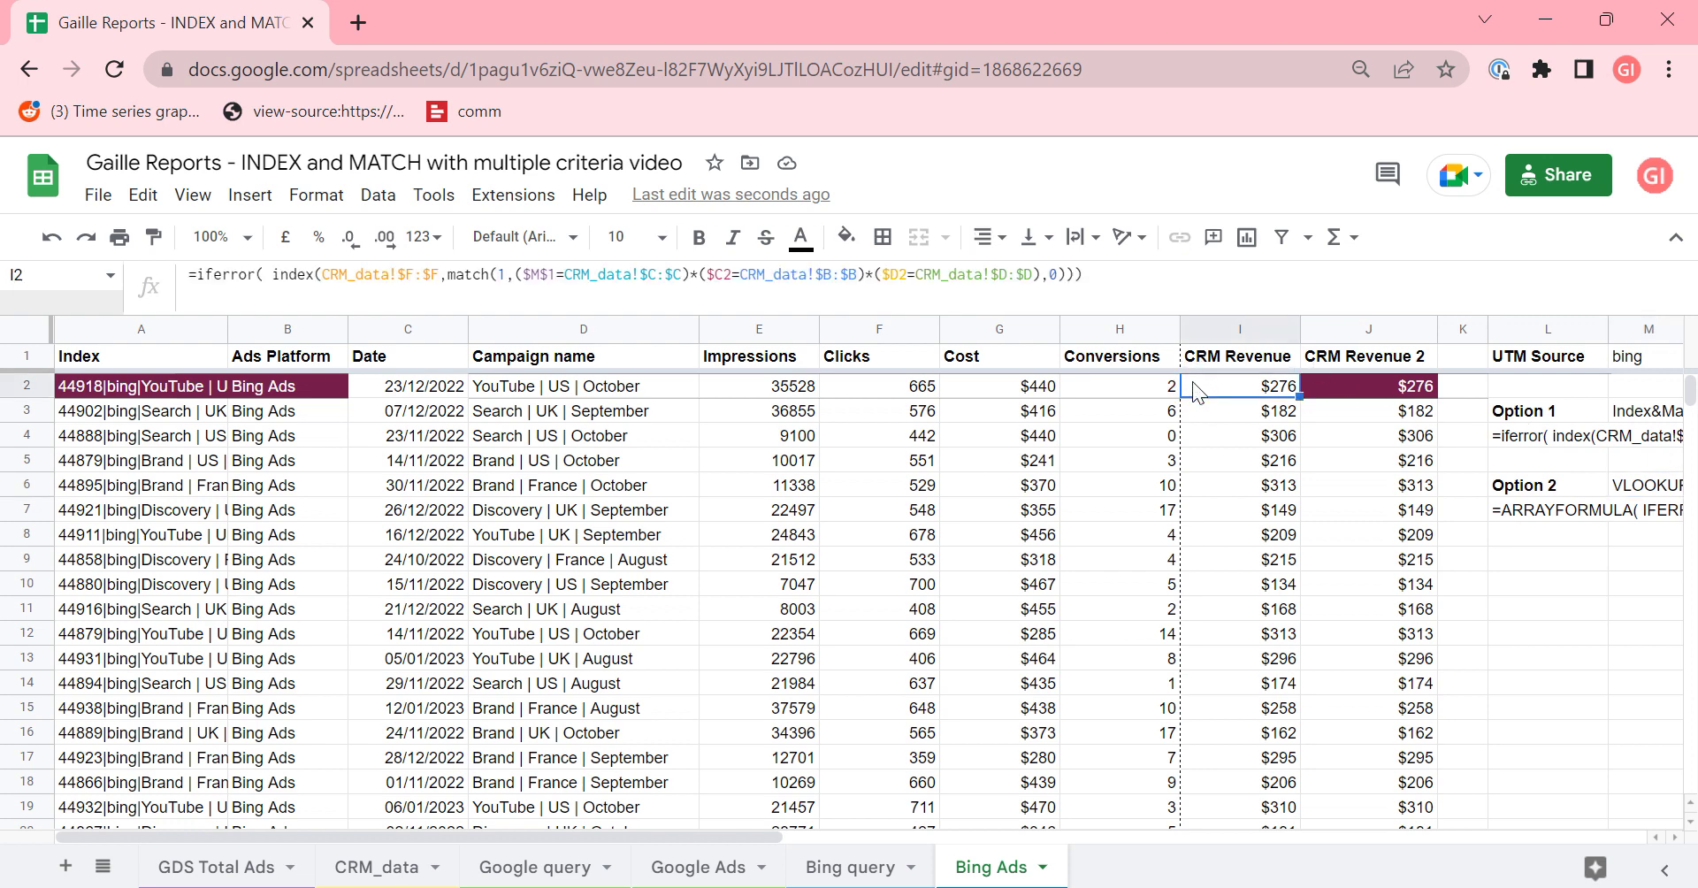